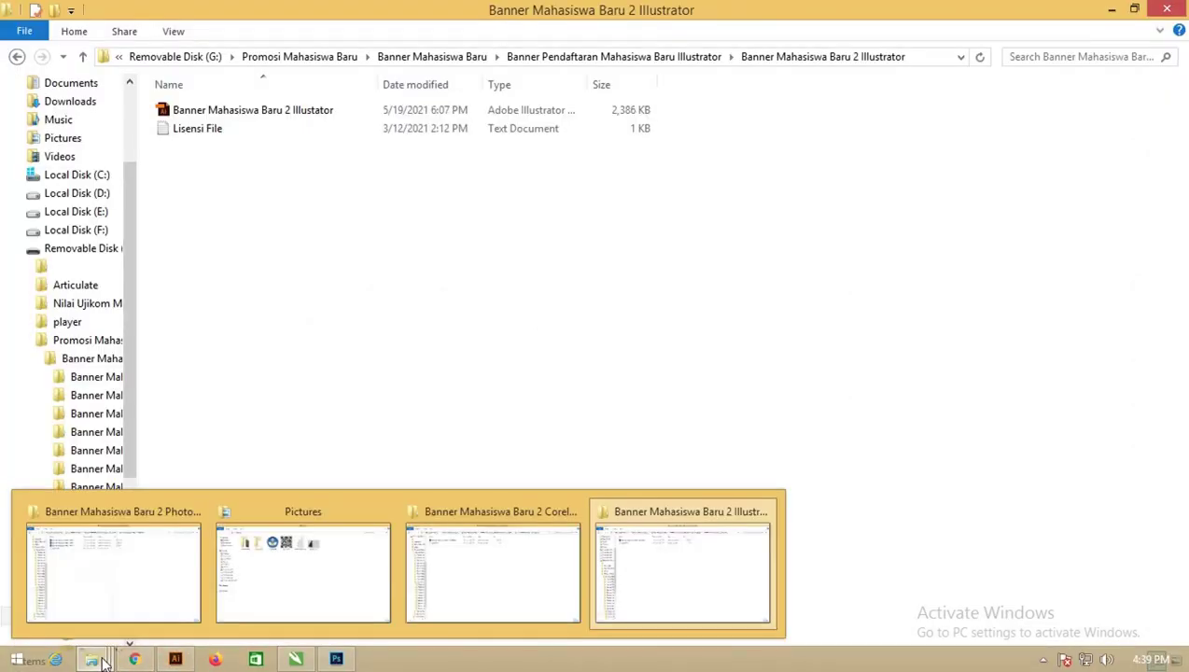
# Cycle through the Photoshop, Coreldraw and Illustrator banner folder windows, ending on the Photoshop folder.
pyautogui.click(107, 565)
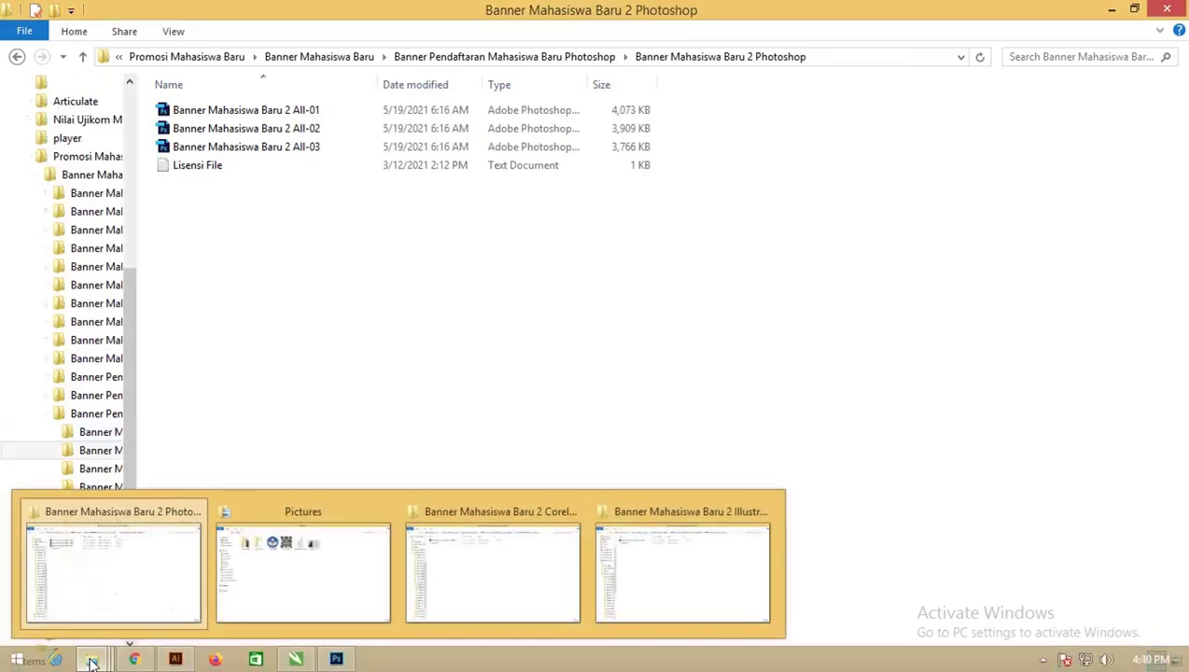
pyautogui.click(29, 156)
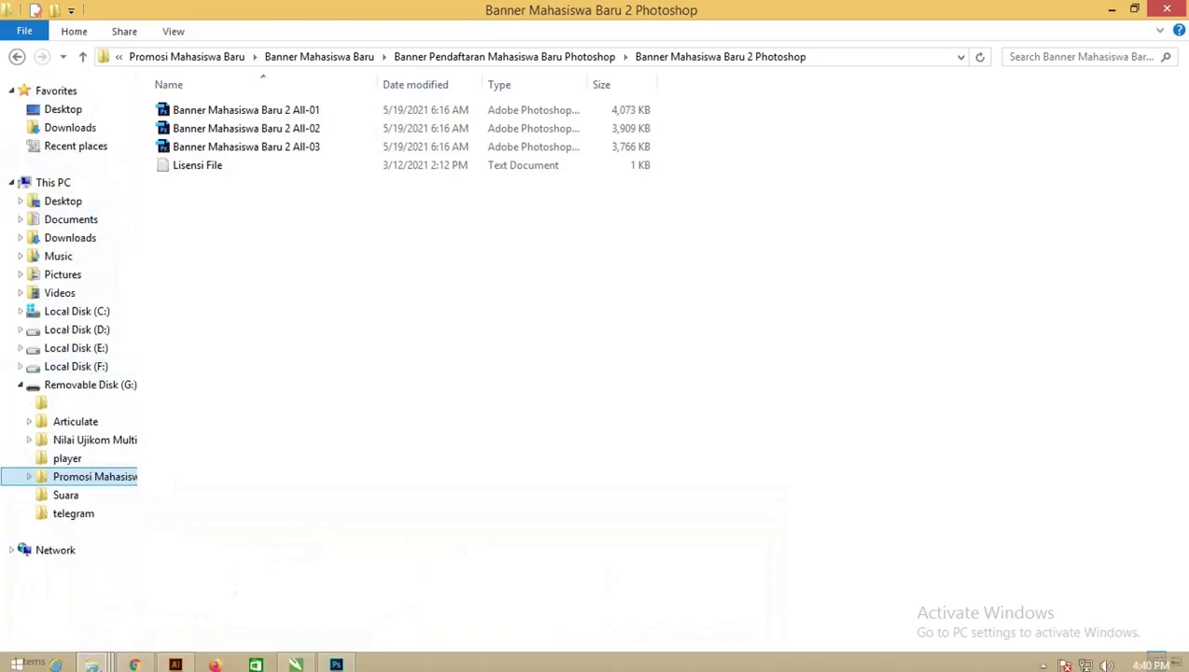
pyautogui.moveTo(91, 659)
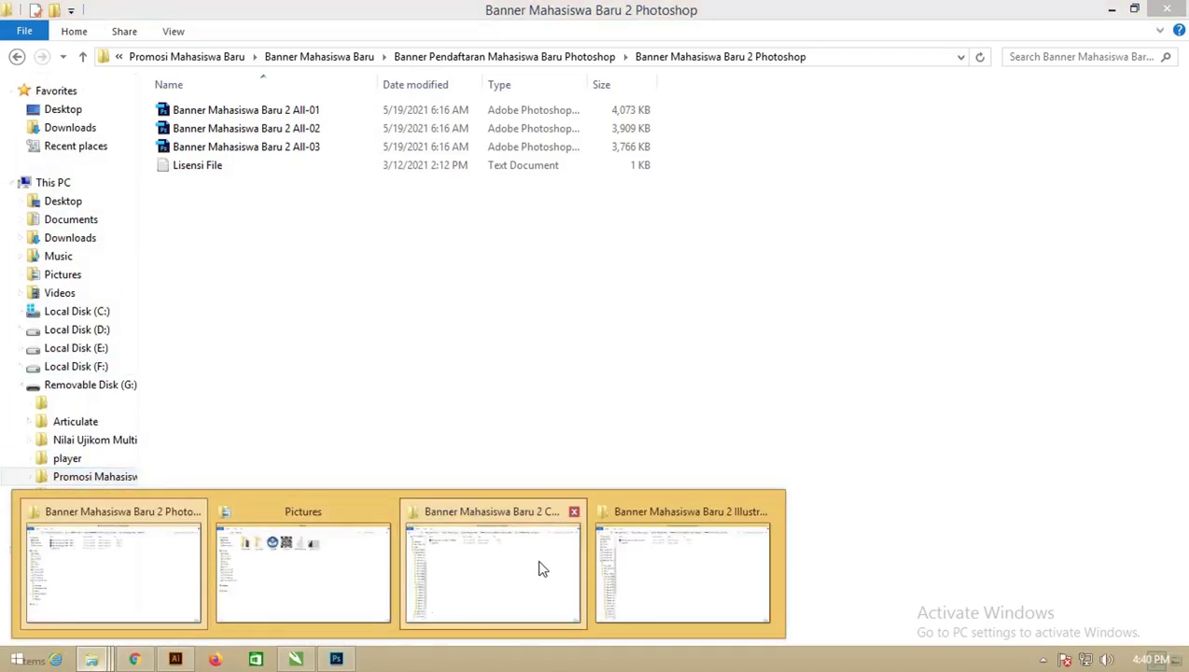
pyautogui.click(535, 559)
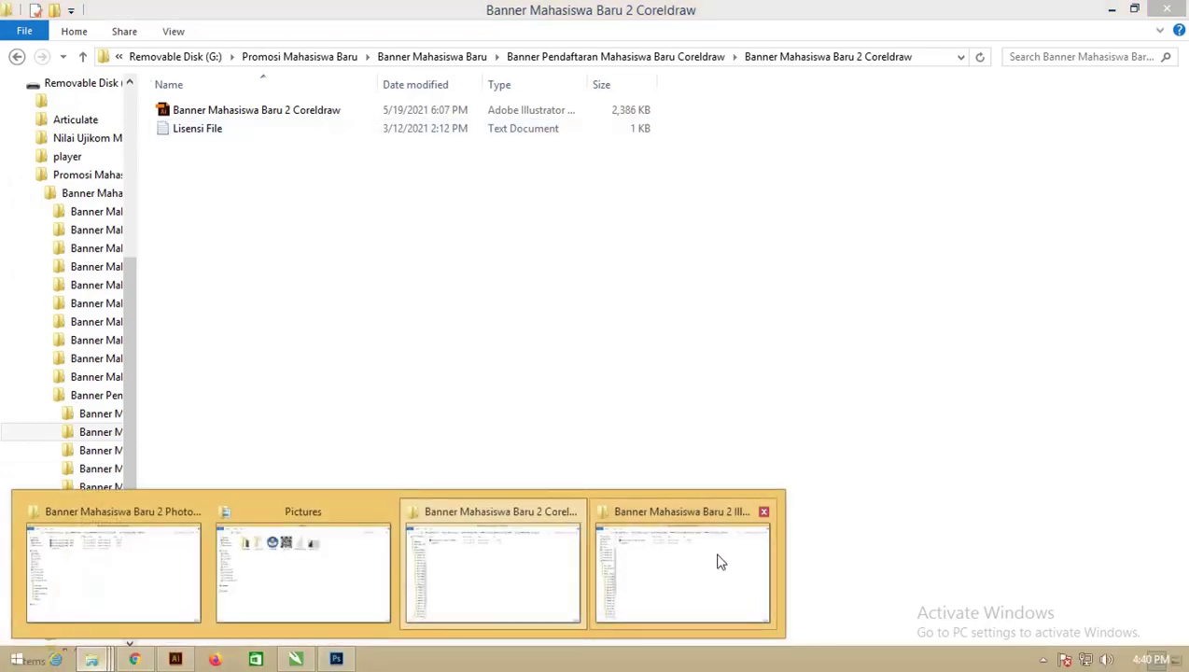
pyautogui.click(717, 559)
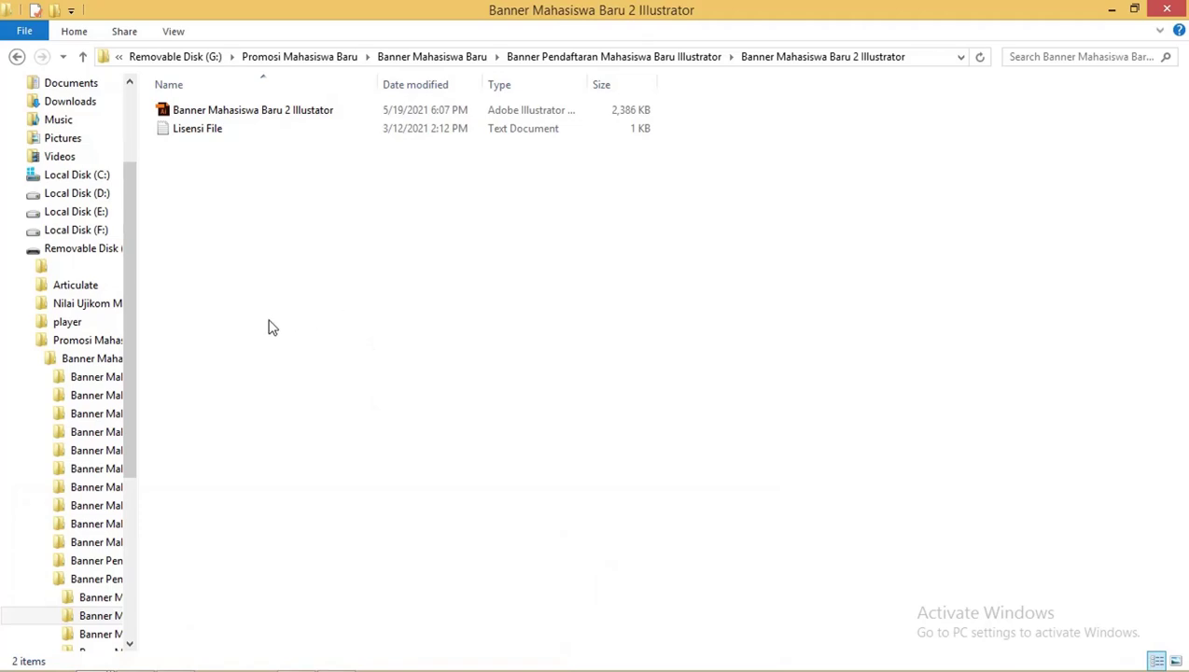
pyautogui.click(96, 660)
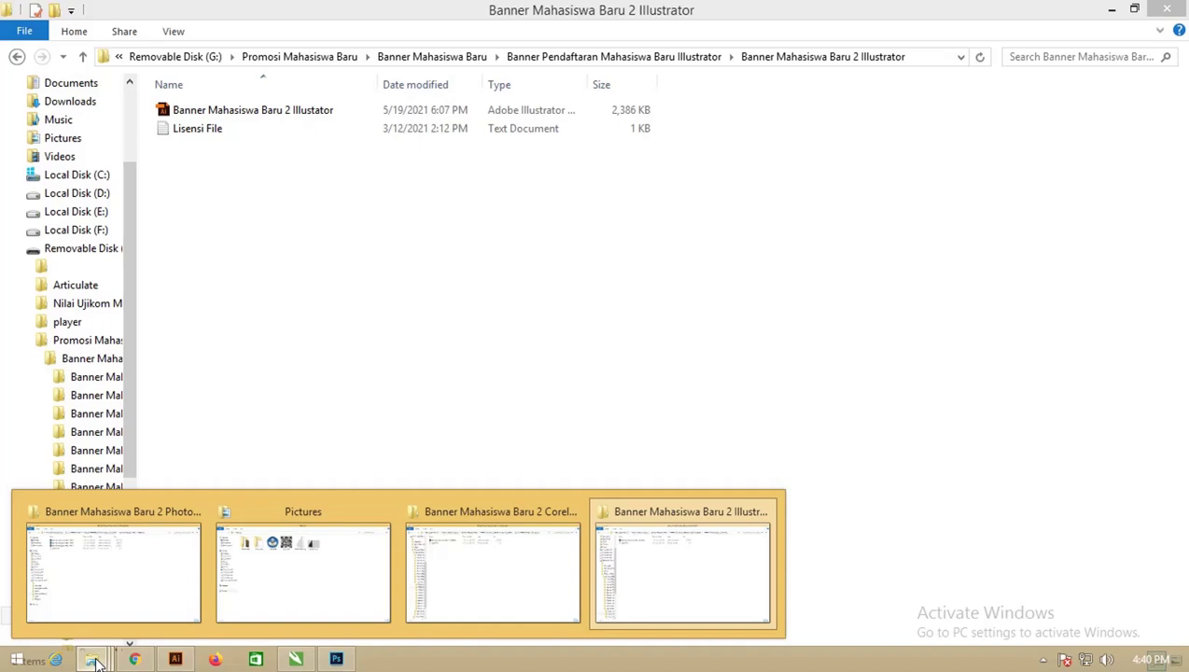
pyautogui.click(112, 569)
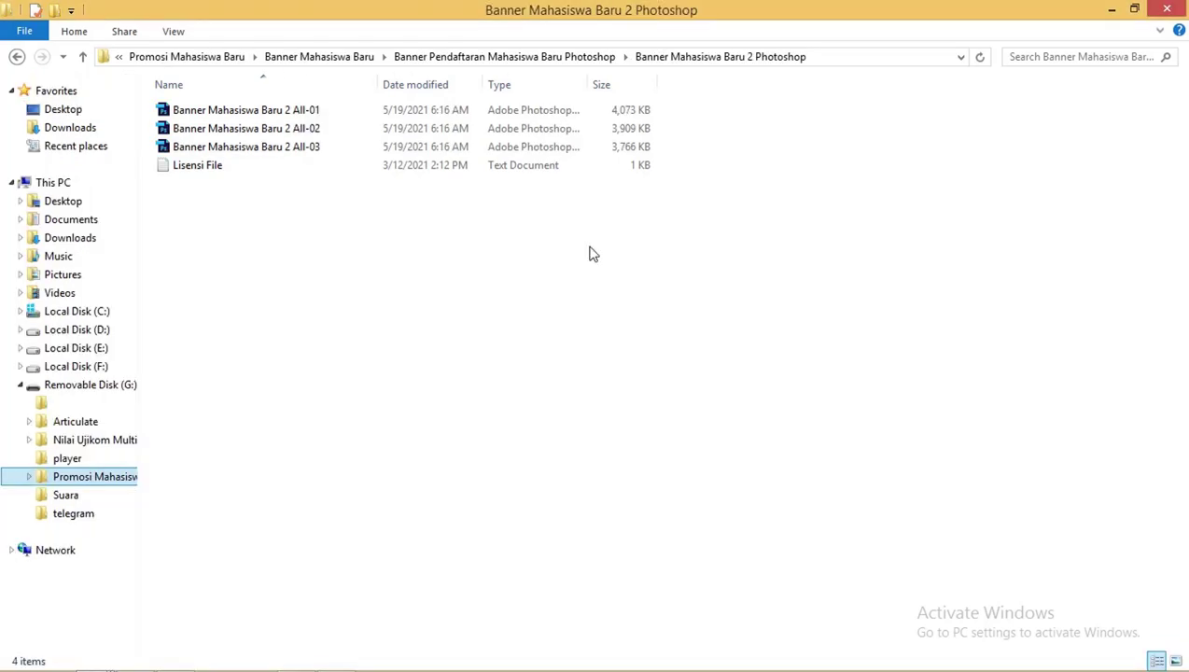
# Select the All-01 to All-03 PSD files and open them together in Photoshop.
pyautogui.click(311, 116)
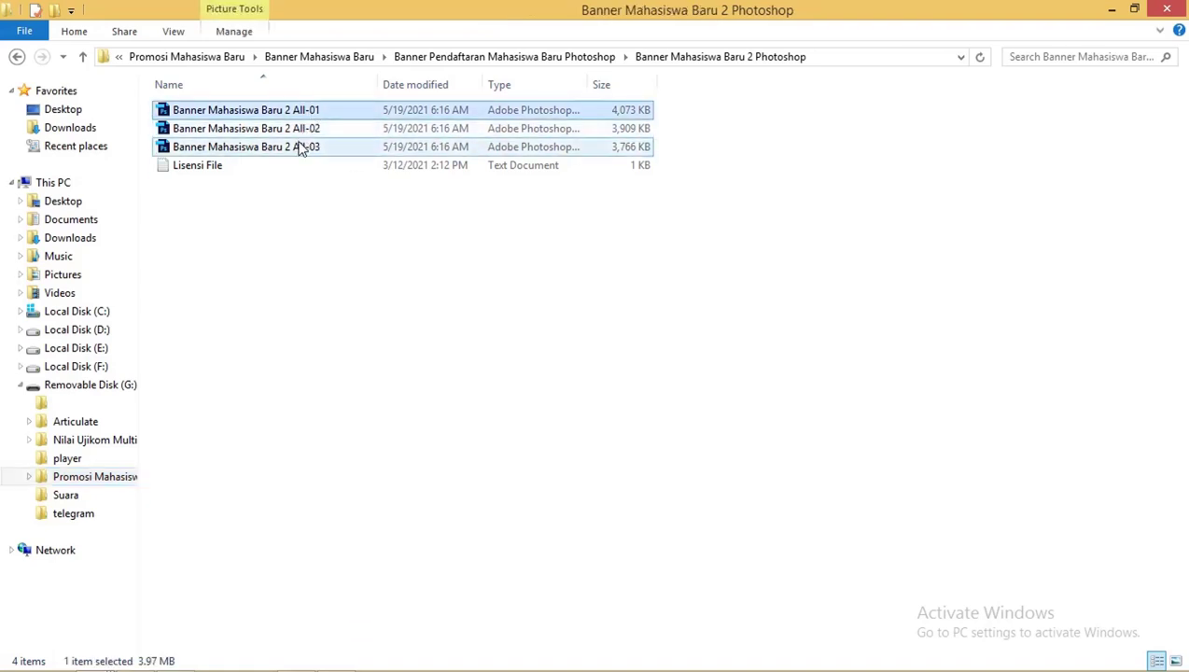
pyautogui.keyDown('shift'); pyautogui.click(299, 146); pyautogui.keyUp('shift')
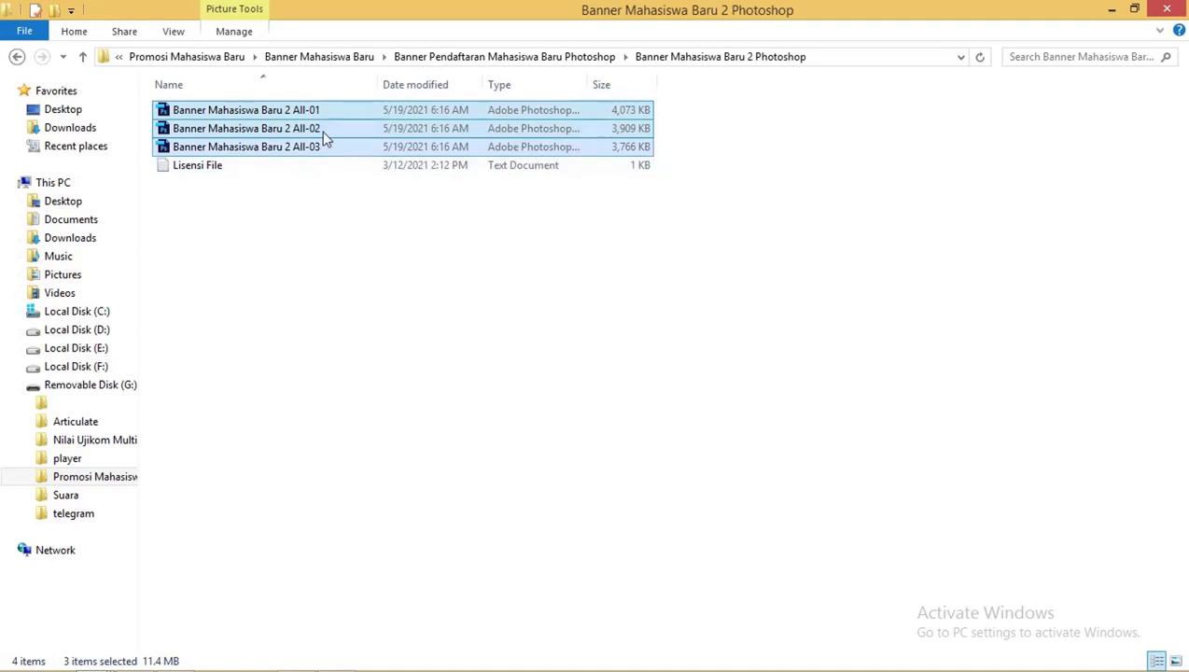
pyautogui.rightClick(298, 135)
pyautogui.click(301, 143)
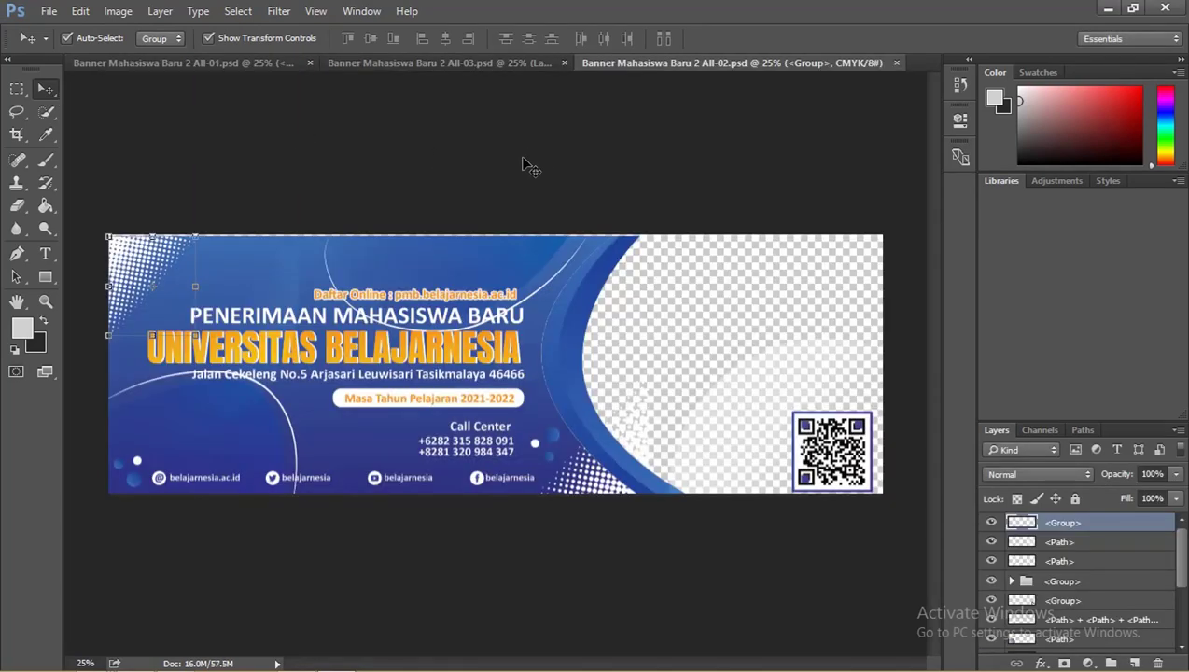
# Compare the teal All-01, purple All-03 and blue All-02 banners, ending on All-01.
pyautogui.click(257, 66)
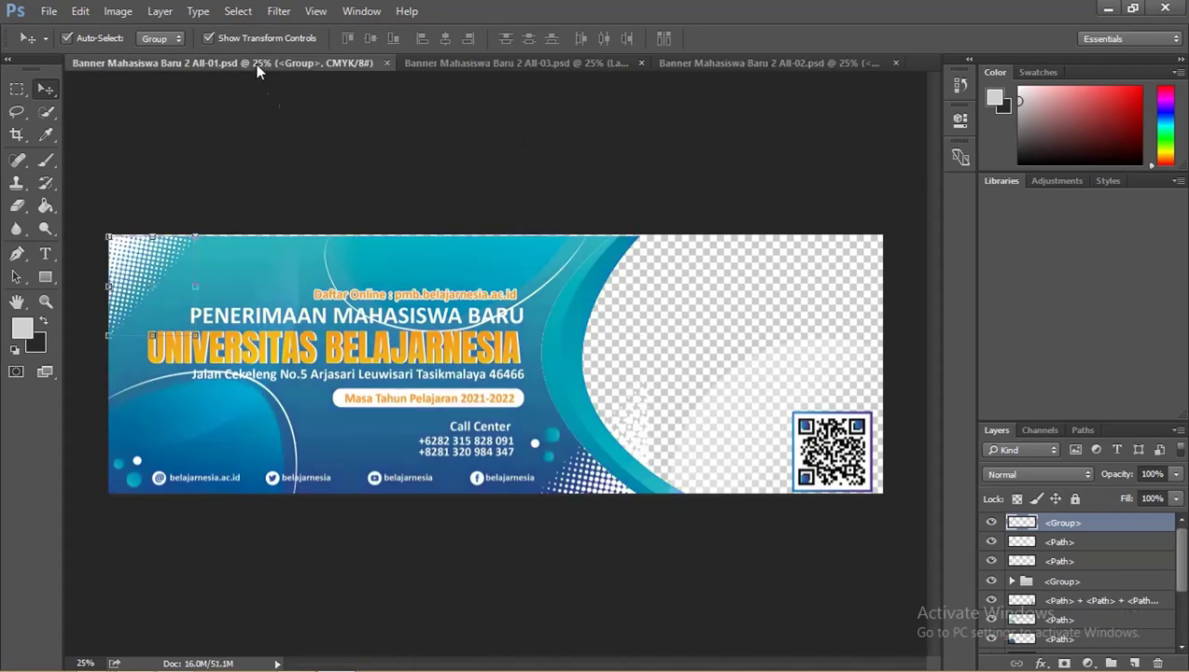
pyautogui.click(443, 65)
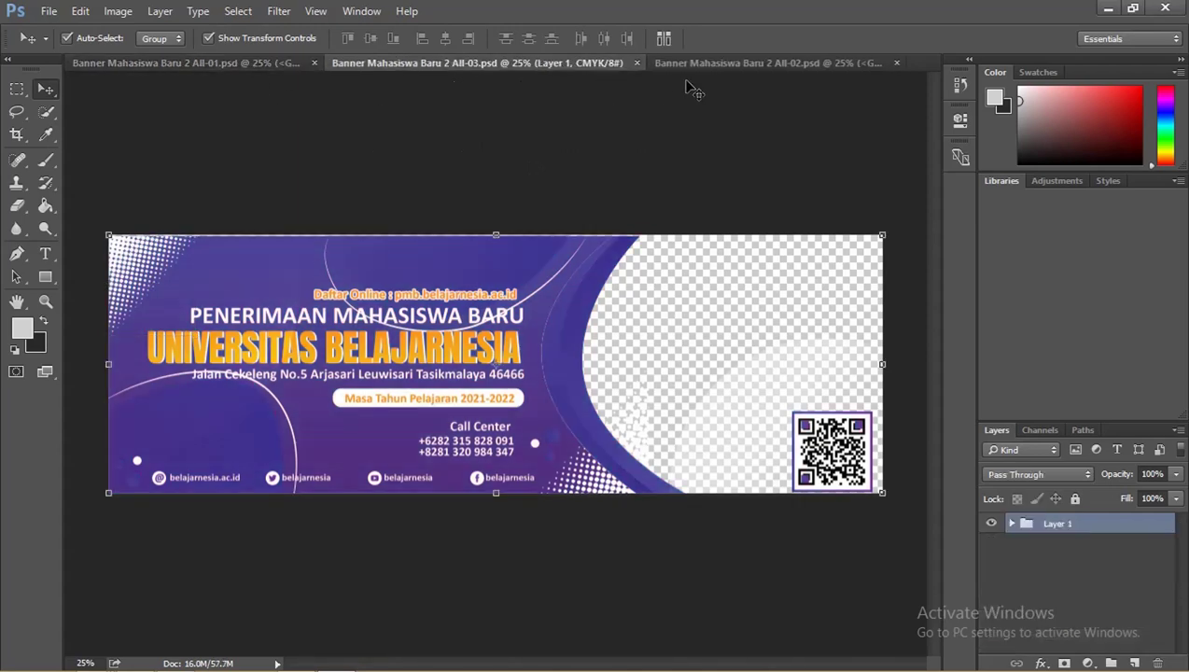
pyautogui.click(702, 66)
pyautogui.click(446, 65)
pyautogui.click(255, 63)
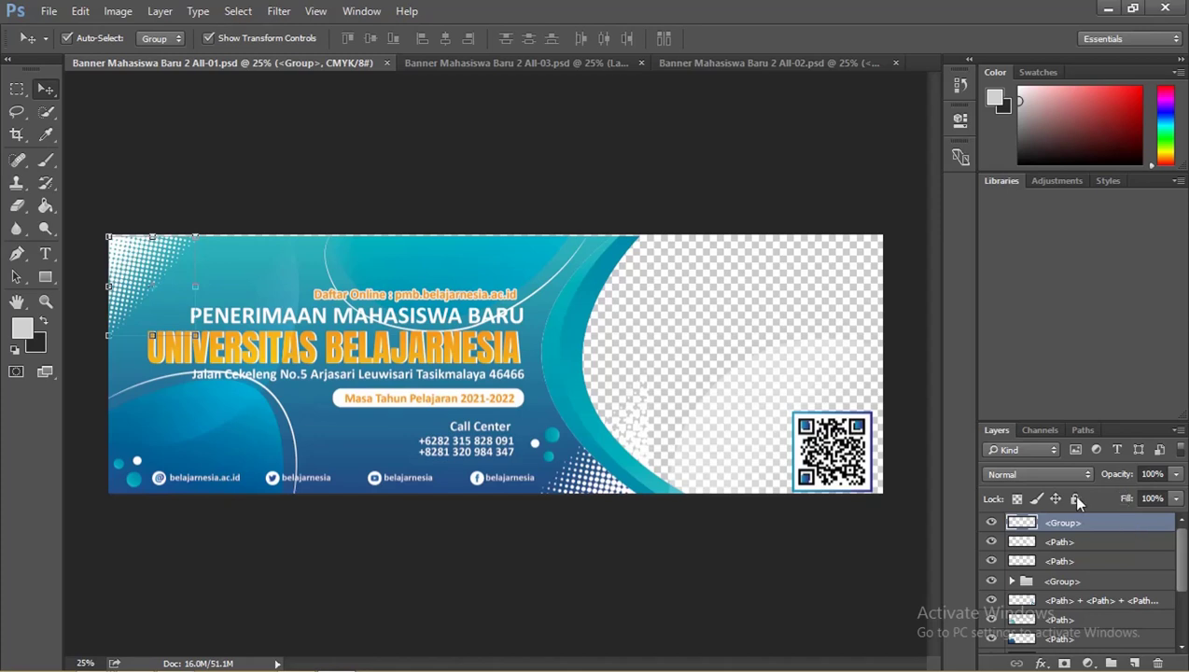
# Float the Layers panel out of the dock and stretch it taller to show every layer.
pyautogui.moveTo(995, 430); pyautogui.dragTo(919, 239)
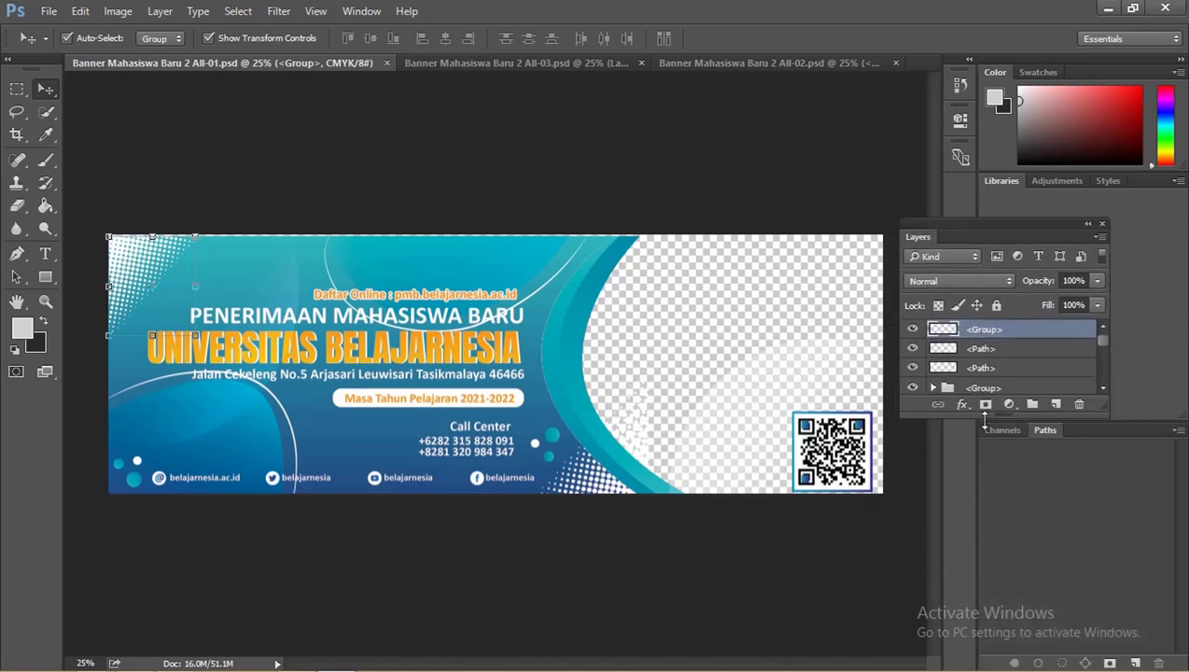
pyautogui.moveTo(985, 418); pyautogui.dragTo(985, 642)
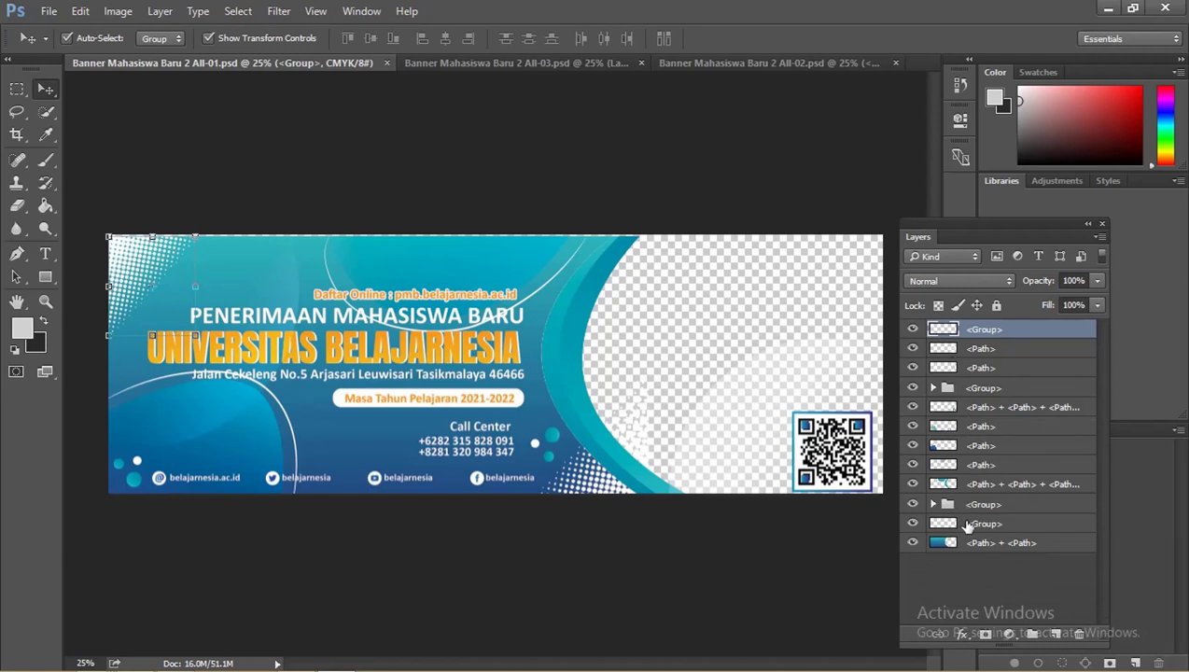
pyautogui.click(975, 390)
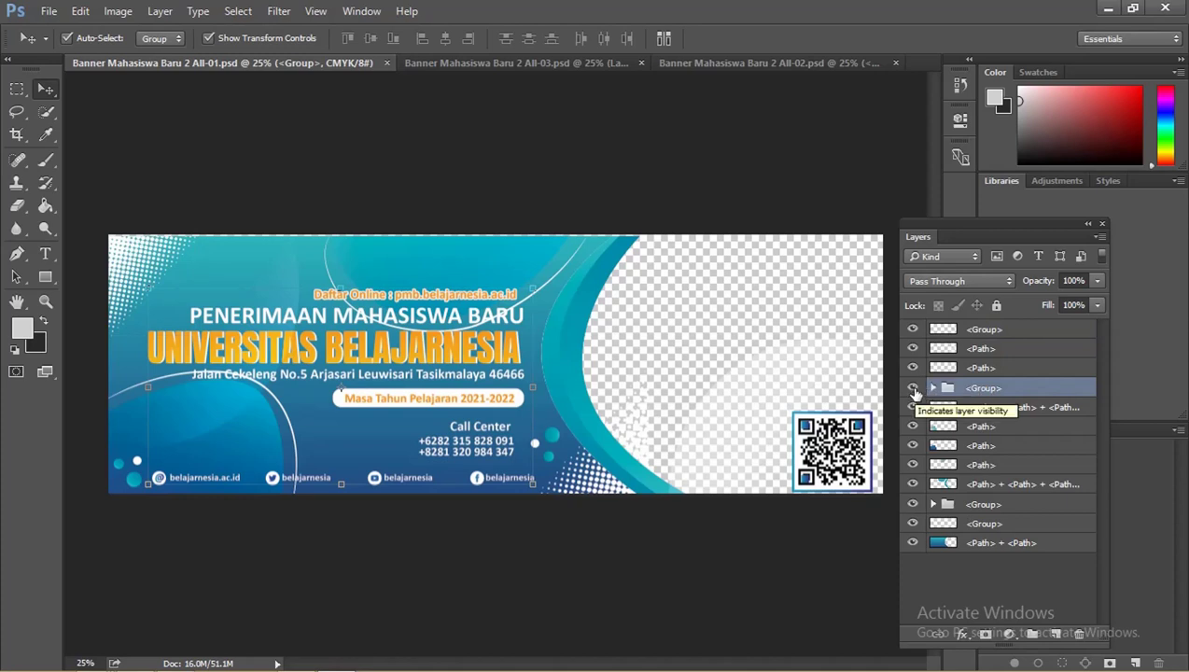
# Toggle the text and Call Center groups' visibility to identify them, then select the QR code layer.
pyautogui.click(913, 390)
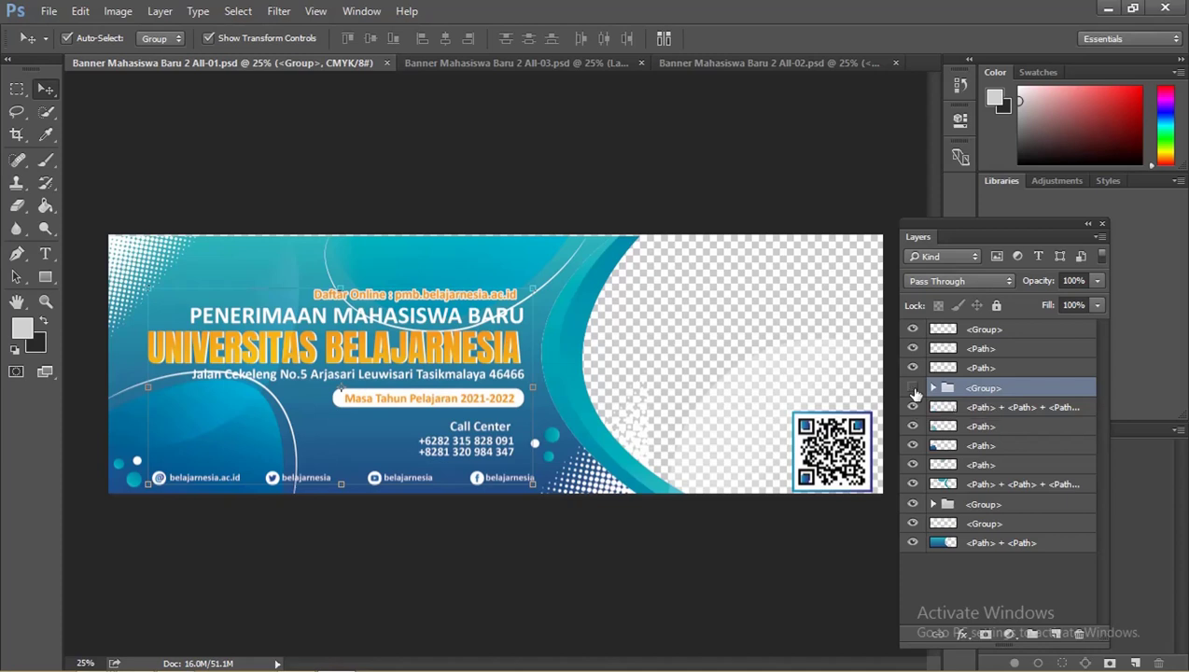
pyautogui.click(913, 390)
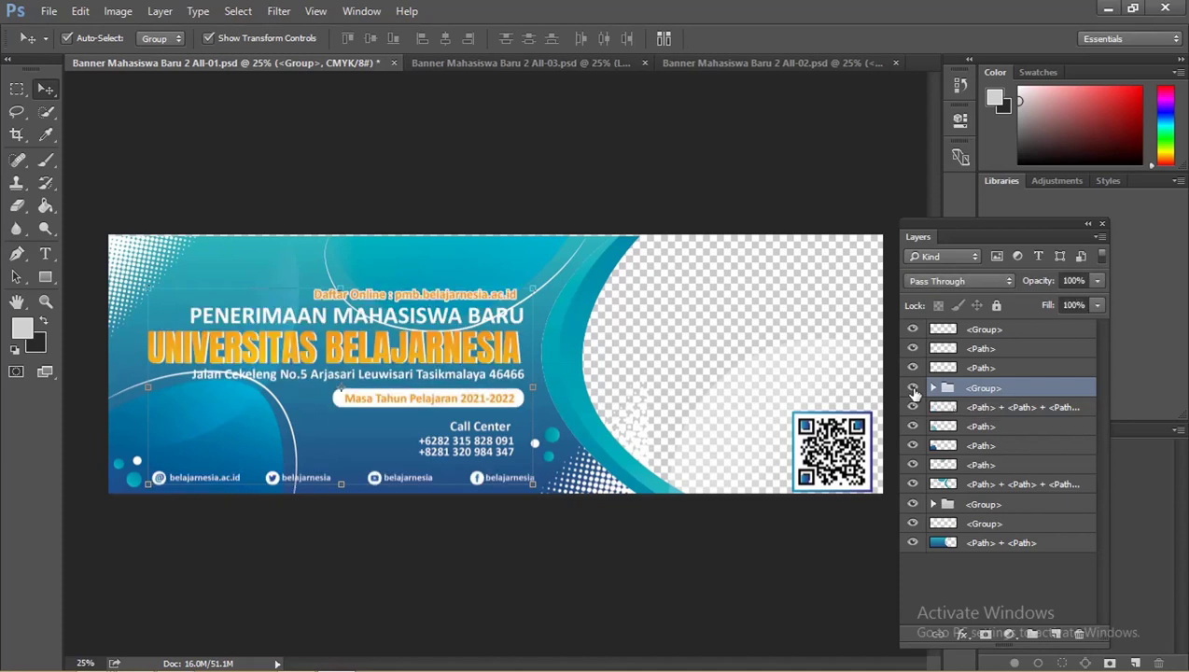
pyautogui.click(913, 504)
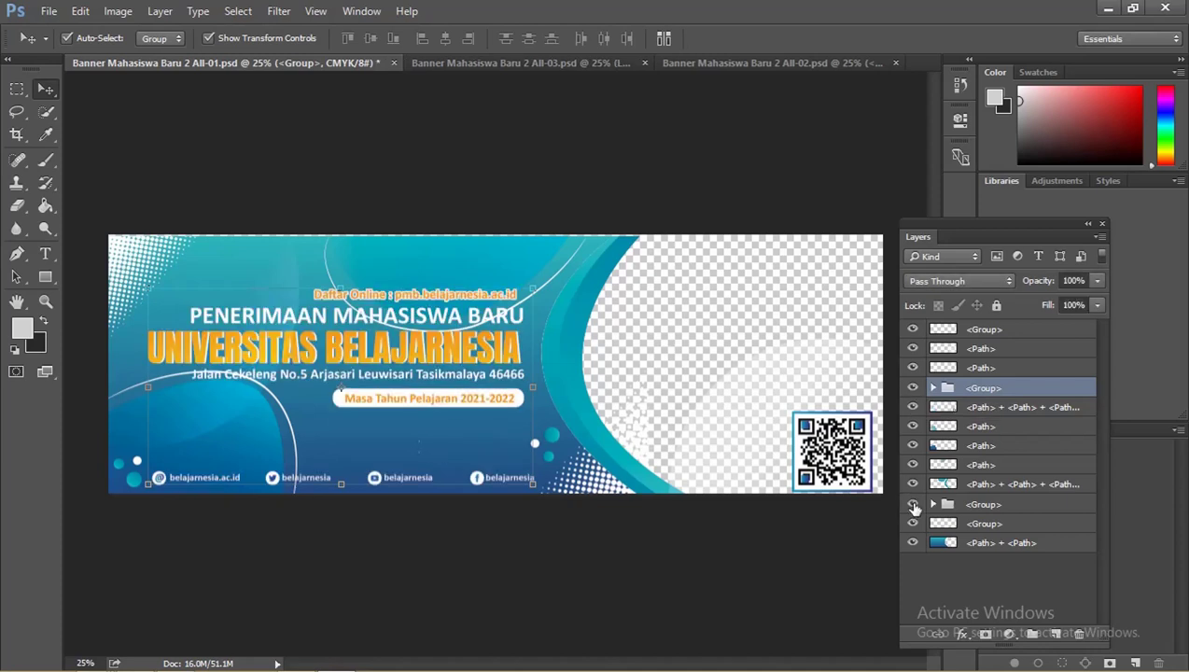
pyautogui.click(914, 505)
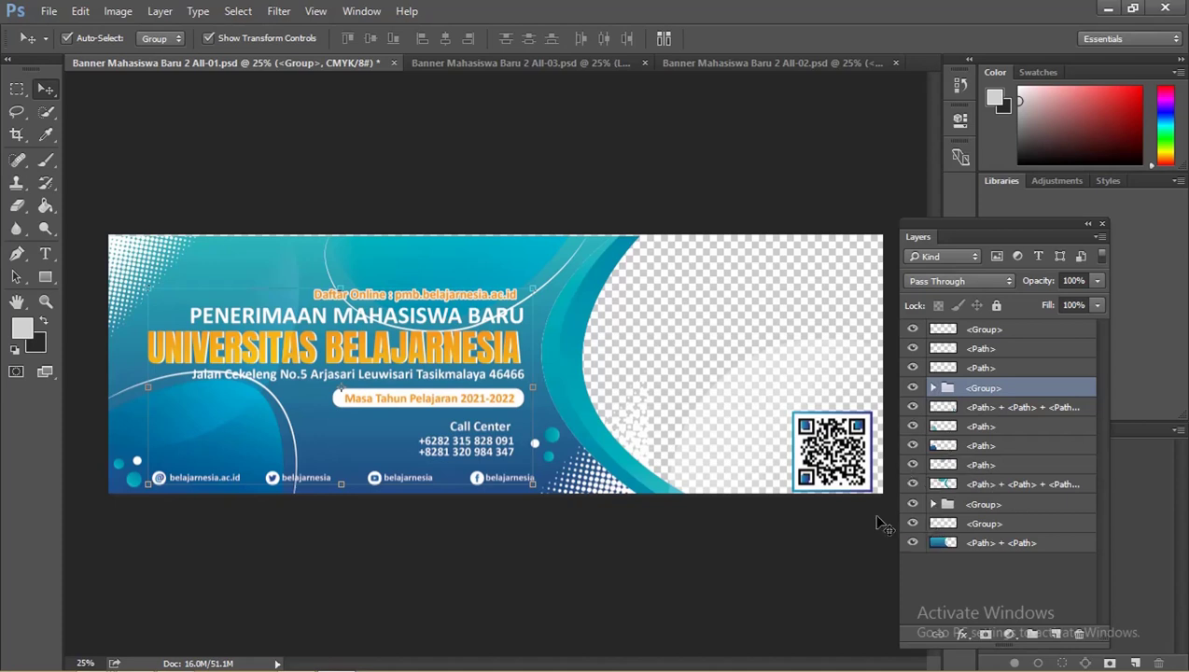
pyautogui.click(864, 481)
# Nudge the QR layer left and erase the QR code with an enlarged Eraser brush.
pyautogui.moveTo(847, 472)
pyautogui.mouseDown()
pyautogui.moveTo(822, 471)
pyautogui.moveTo(834, 472)
pyautogui.mouseUp()
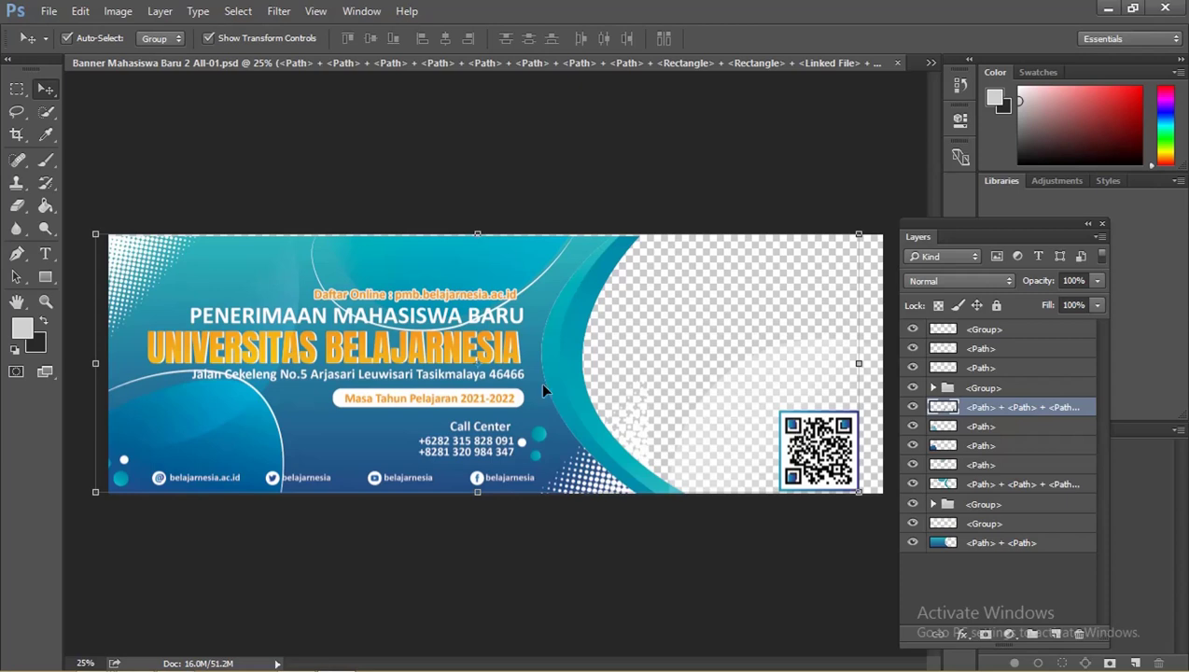
pyautogui.click(17, 206)
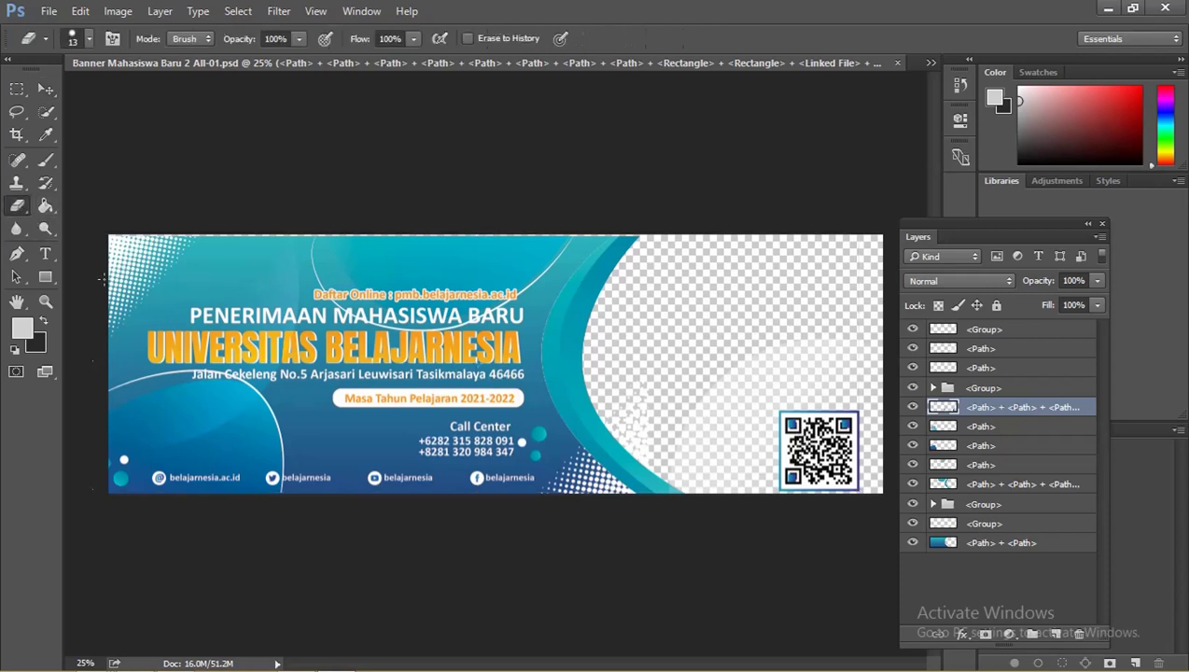
pyautogui.moveTo(802, 429); pyautogui.dragTo(831, 432)
pyautogui.press(']')
pyautogui.press(']')
pyautogui.press(']')
pyautogui.press(']')
pyautogui.press(']')
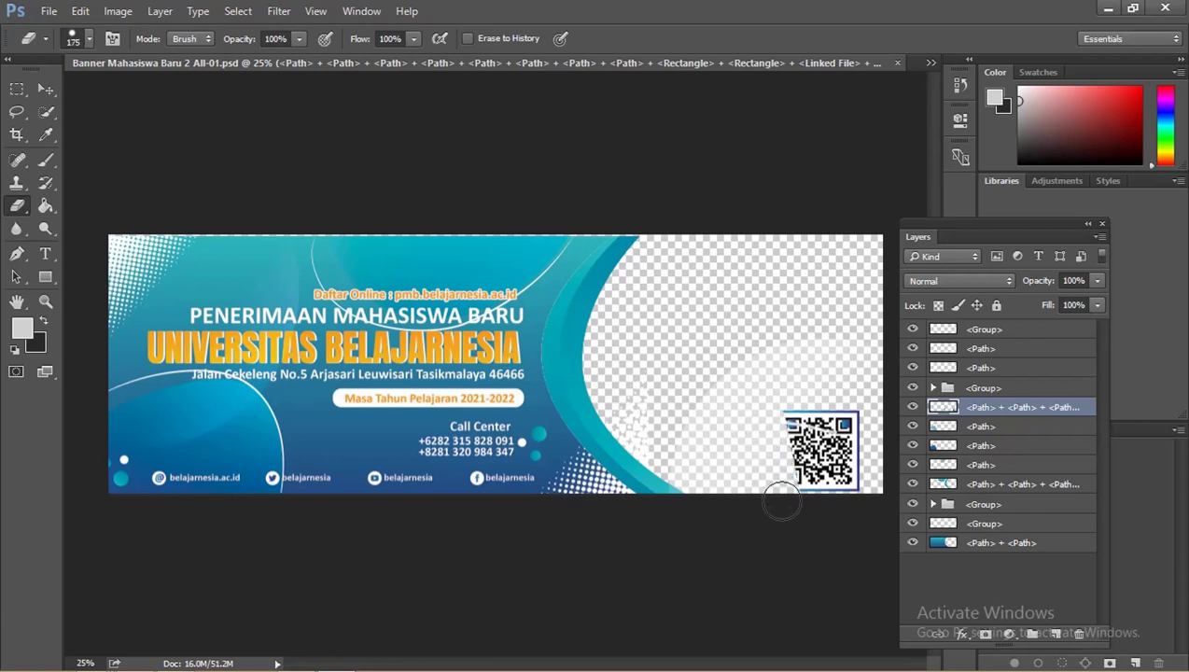
pyautogui.moveTo(788, 485)
pyautogui.mouseDown()
pyautogui.moveTo(806, 413)
pyautogui.moveTo(844, 488)
pyautogui.mouseUp()
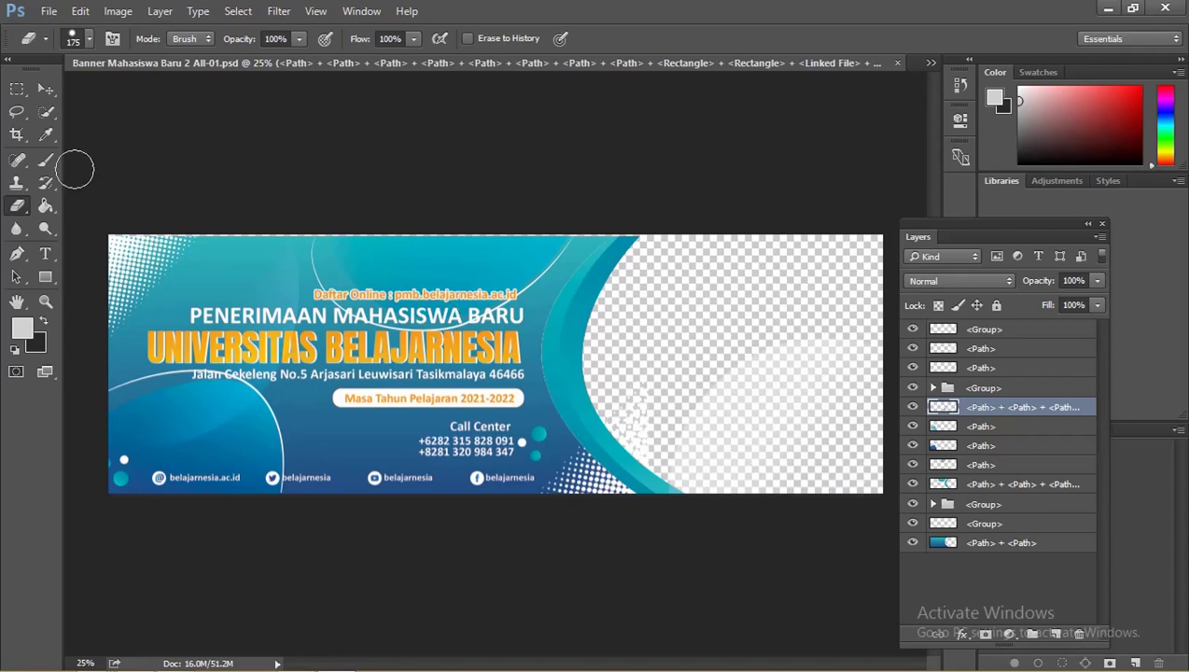
pyautogui.click(45, 88)
# Drag the barcod3e QR image from the Pictures folder onto the teal banner and place it.
pyautogui.hotkey('alt', 'Tab')
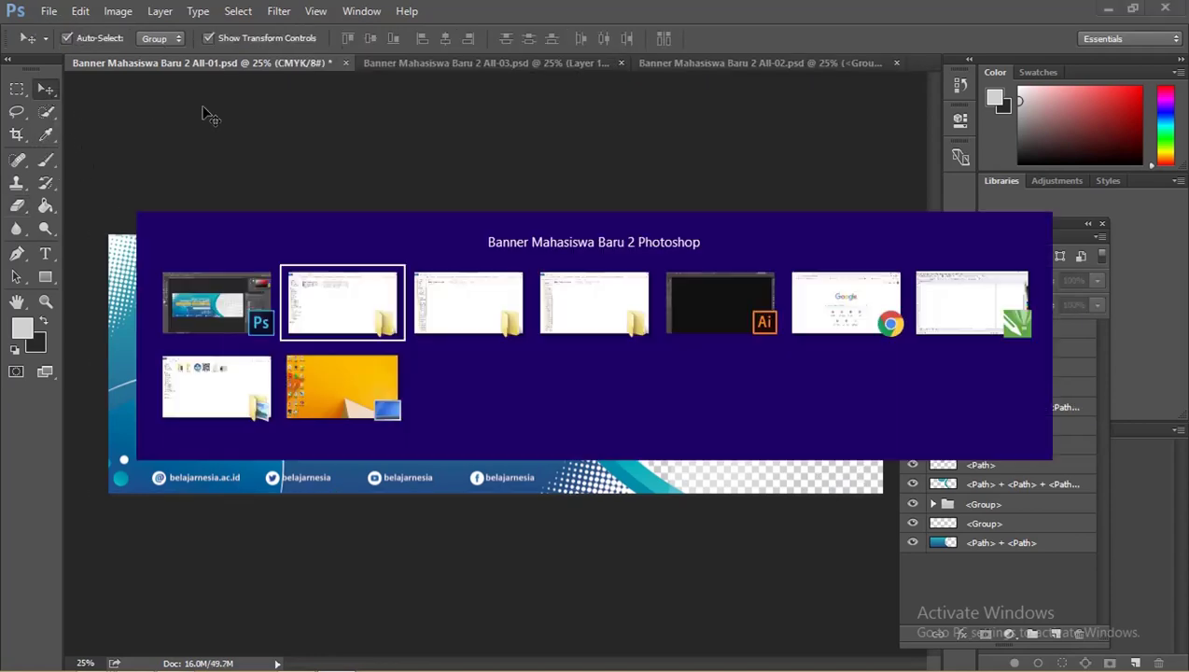
pyautogui.hotkey('alt', 'Tab')
pyautogui.hotkey('alt', 'Tab')
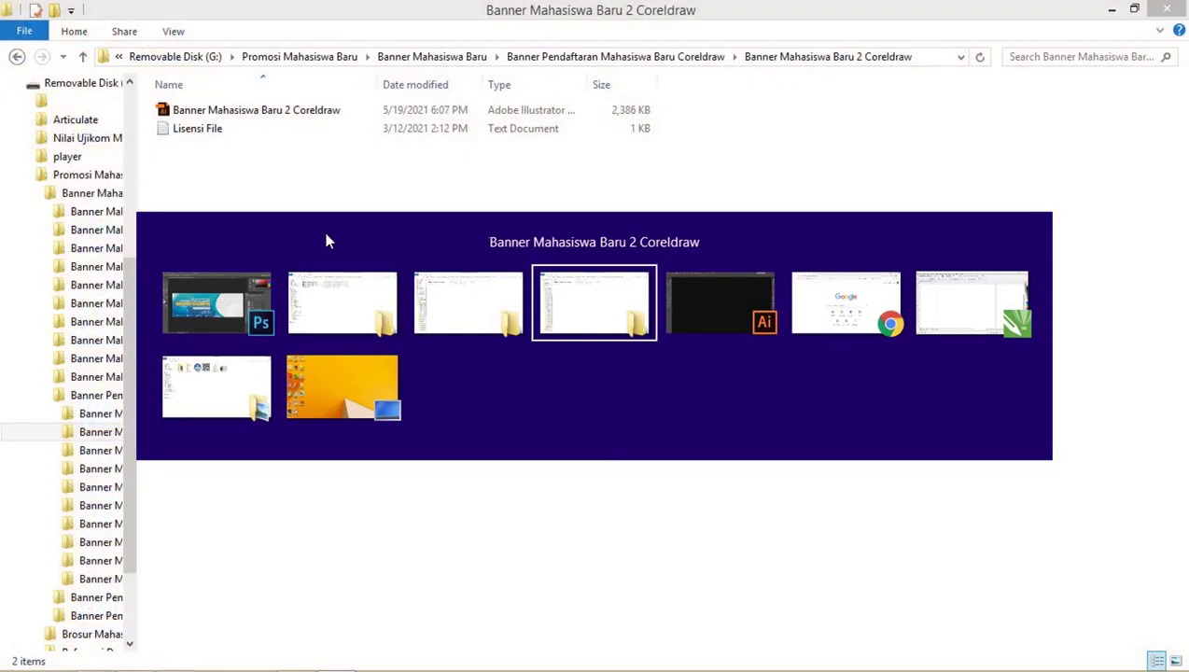
pyautogui.hotkey('alt', 'Tab')
pyautogui.hotkey('alt', 'Tab')
pyautogui.hotkey('alt', 'Tab')
pyautogui.hotkey('alt', 'Tab')
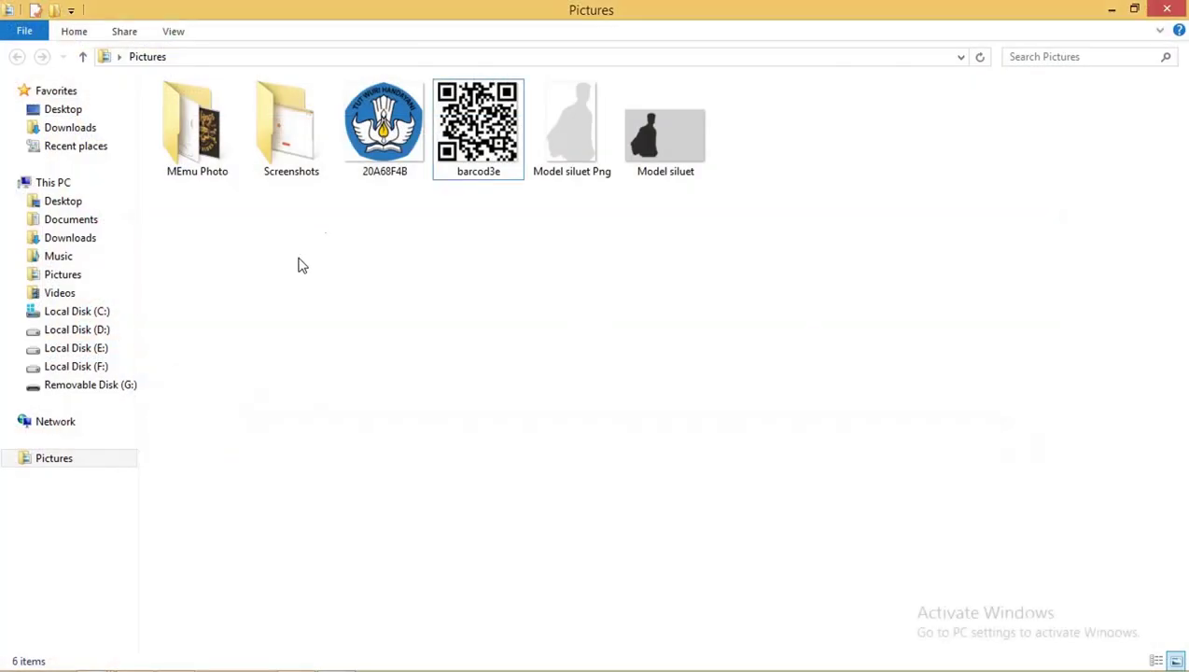
pyautogui.moveTo(469, 155); pyautogui.dragTo(355, 664)
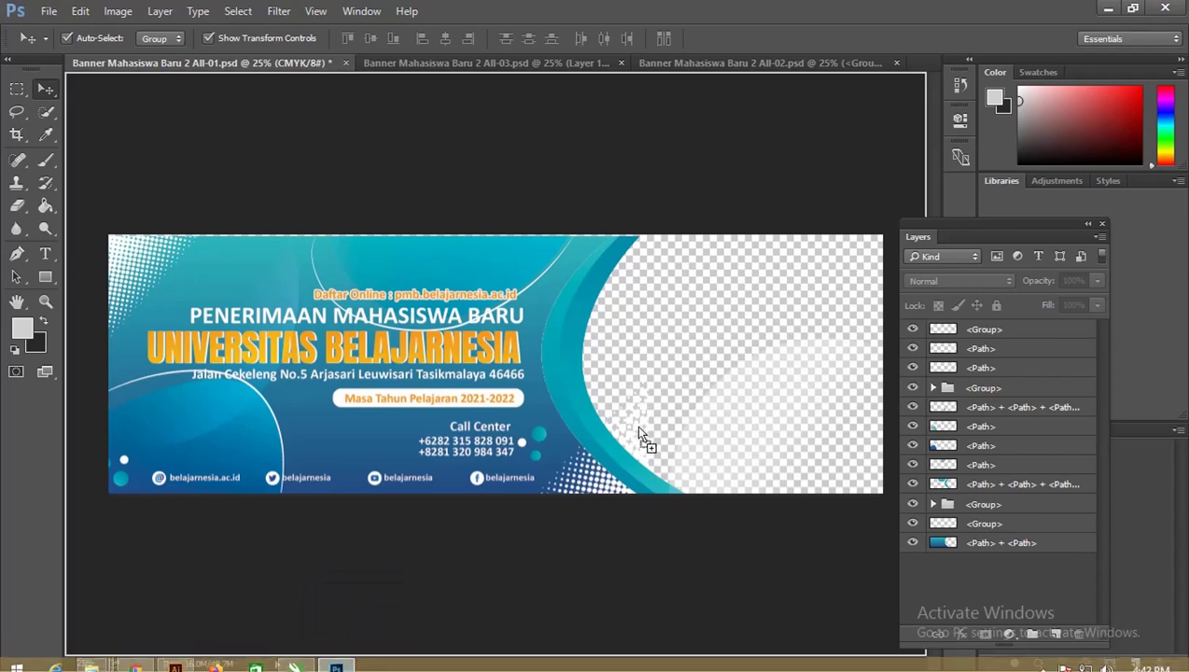
pyautogui.moveTo(355, 665); pyautogui.dragTo(634, 411)
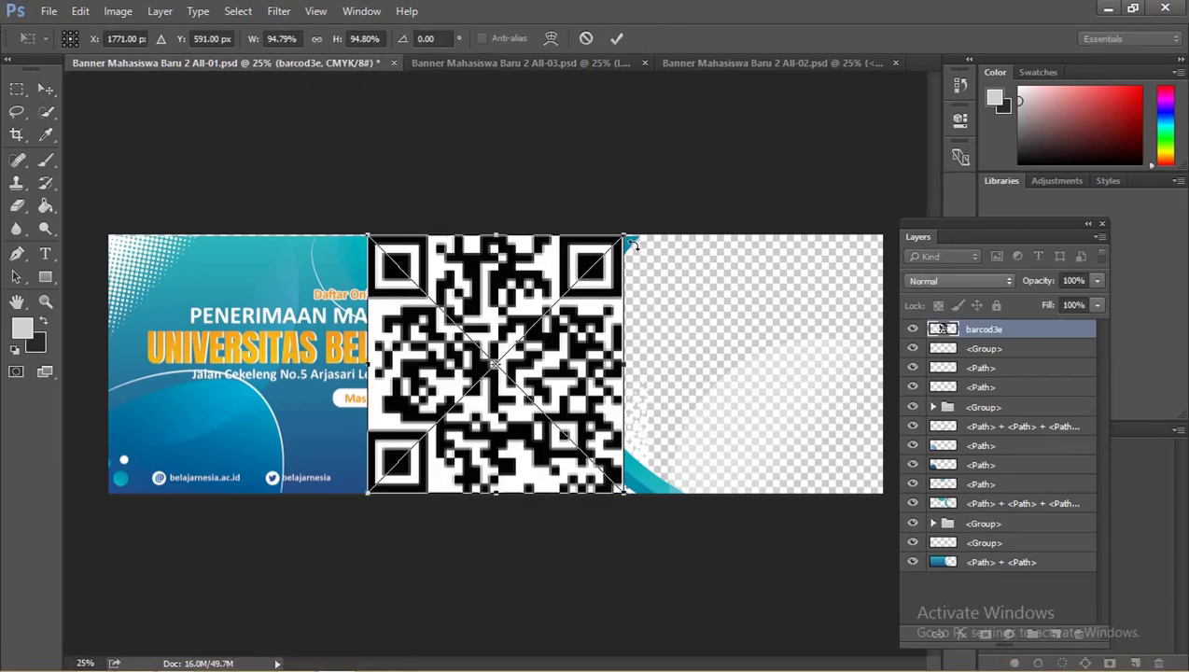
pyautogui.press('Return')
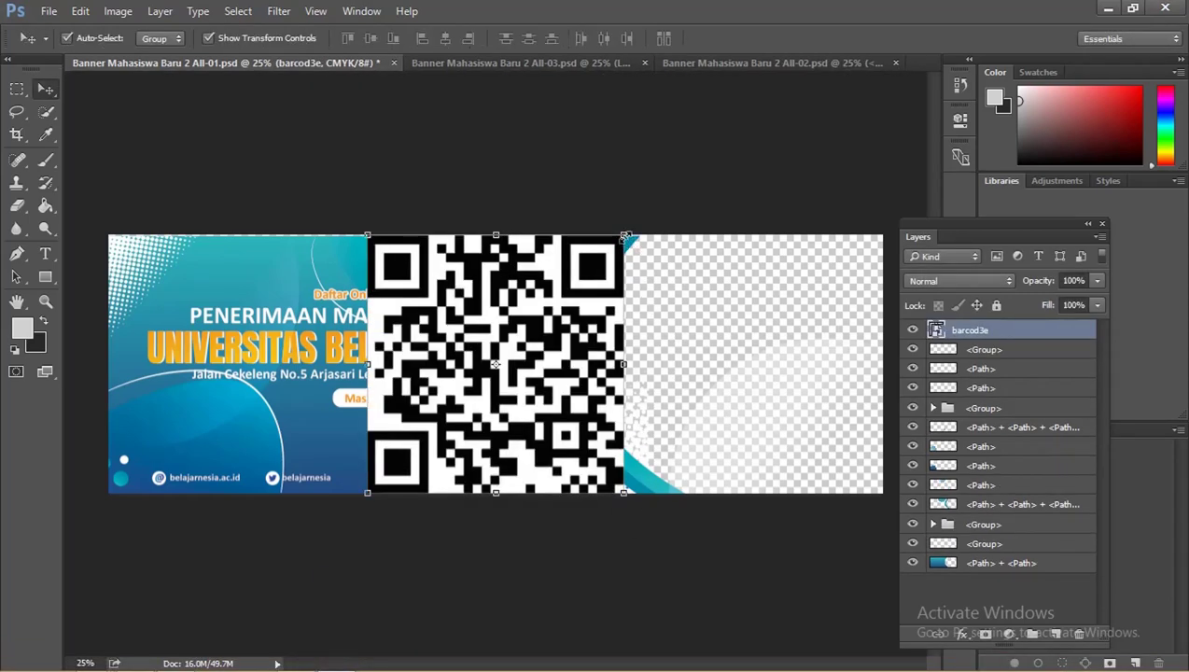
# Scale the QR code down and move it to the banner's lower-right corner.
pyautogui.hotkey('ctrl', 't')
pyautogui.moveTo(625, 237); pyautogui.dragTo(536, 316)
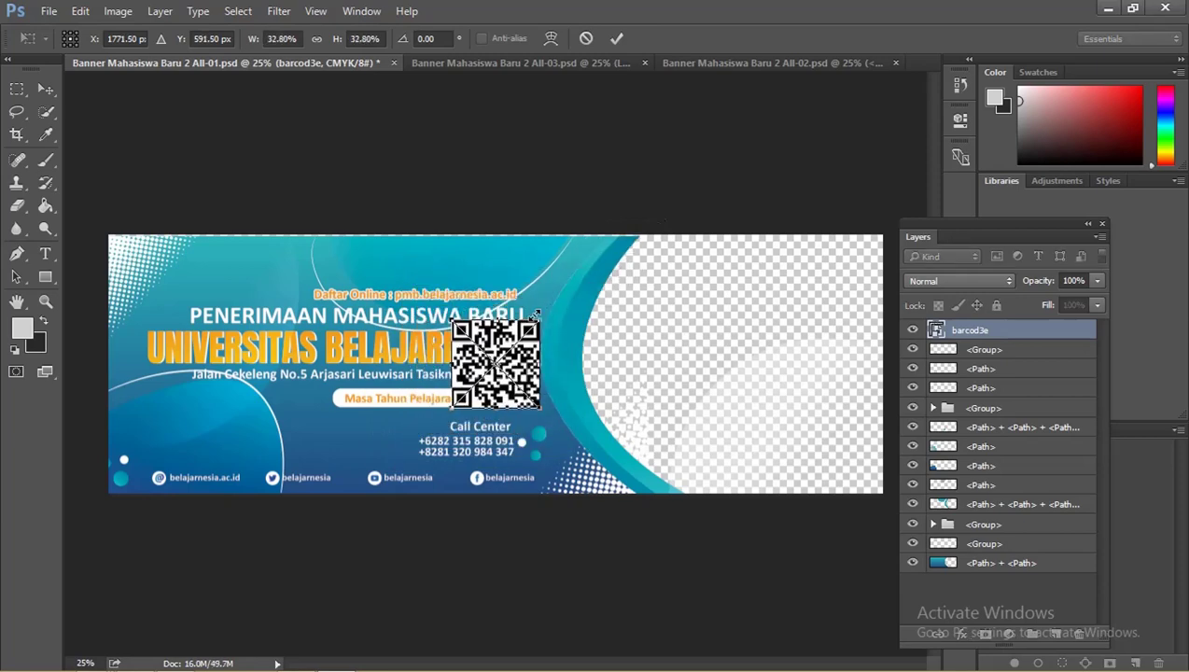
pyautogui.press('Return')
pyautogui.moveTo(515, 357); pyautogui.dragTo(831, 434)
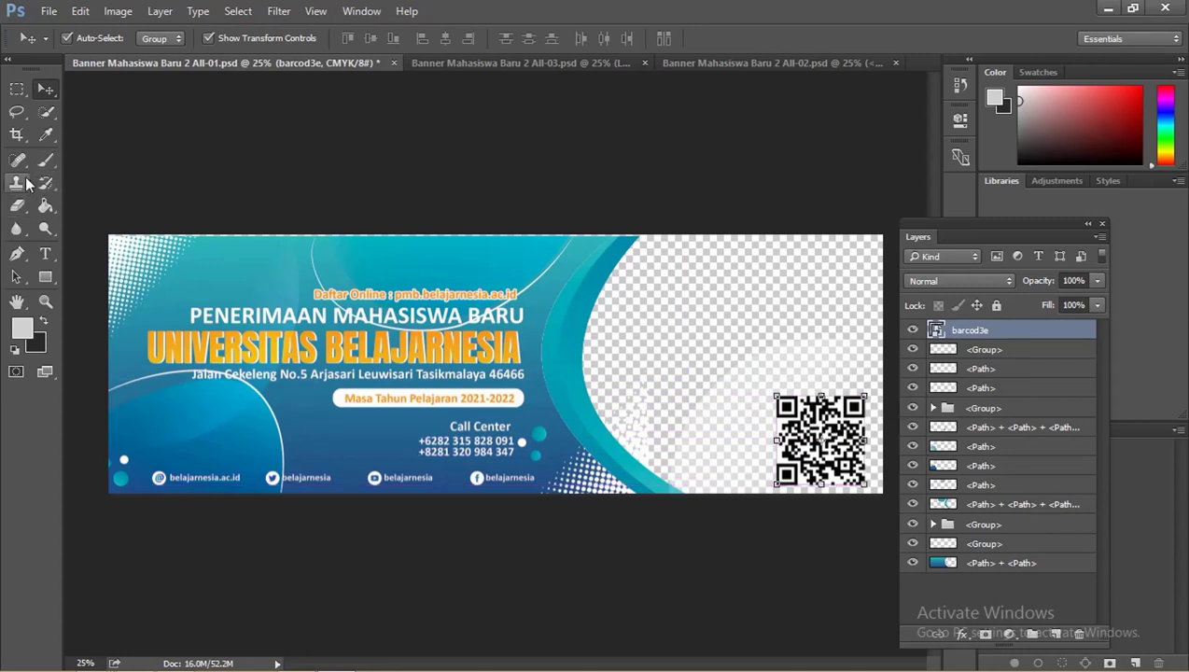
# Draw a 472 × 472 px square and fill it white.
pyautogui.click(49, 274)
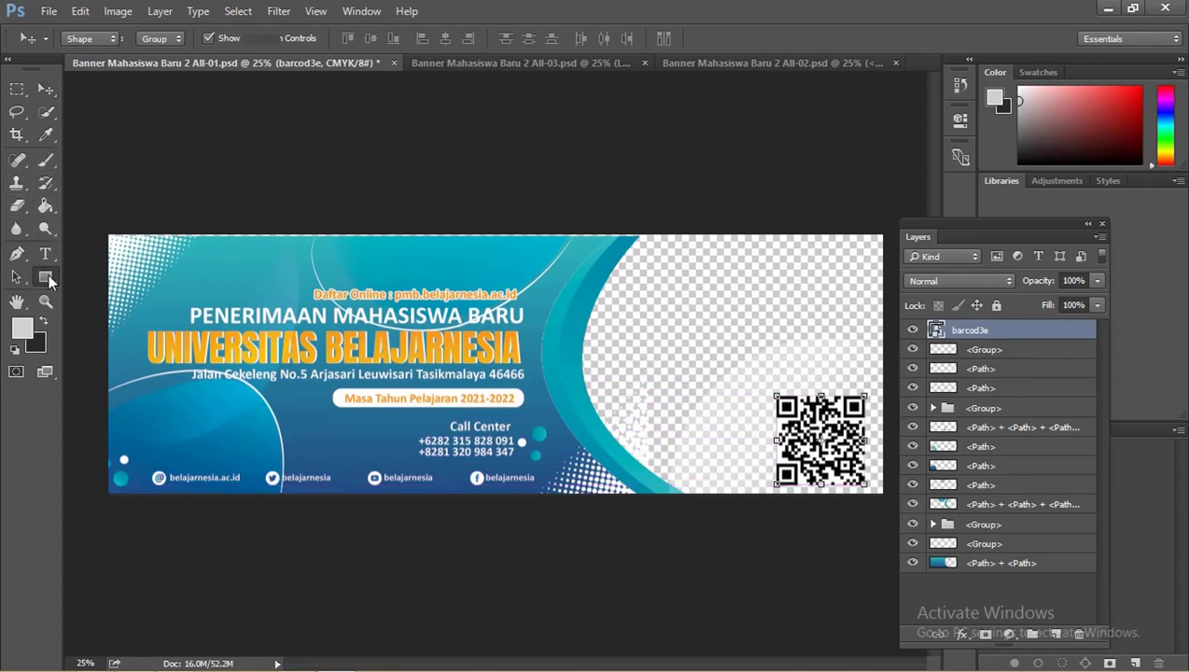
pyautogui.moveTo(659, 317); pyautogui.dragTo(739, 404)
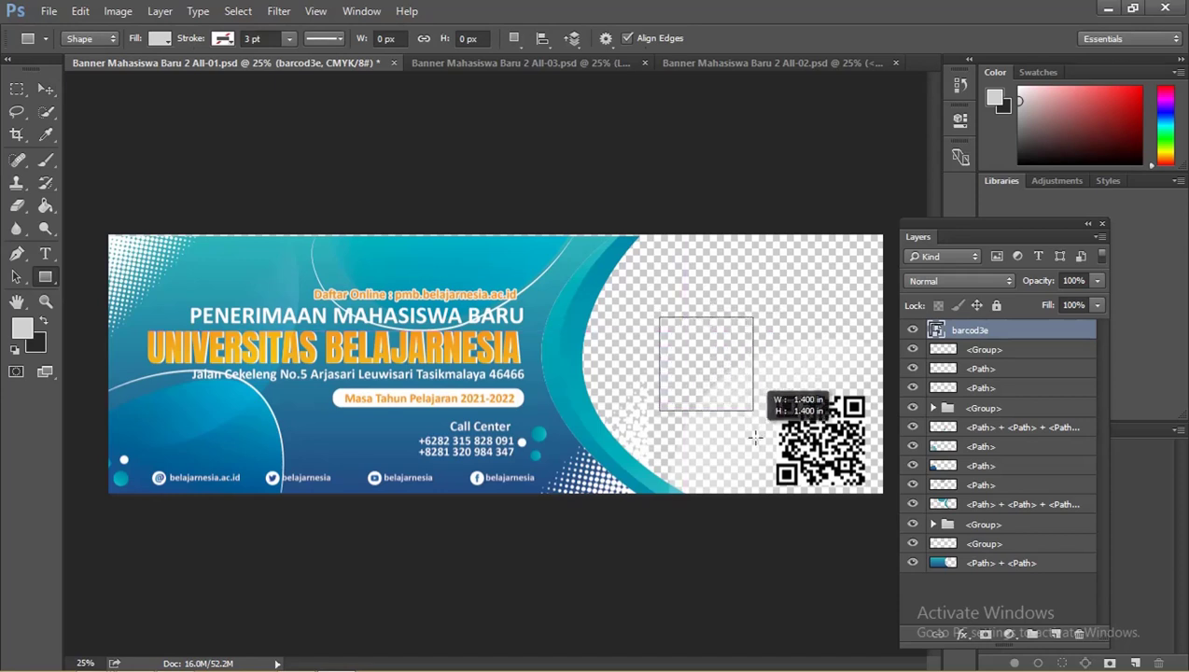
pyautogui.moveTo(739, 404); pyautogui.dragTo(760, 420)
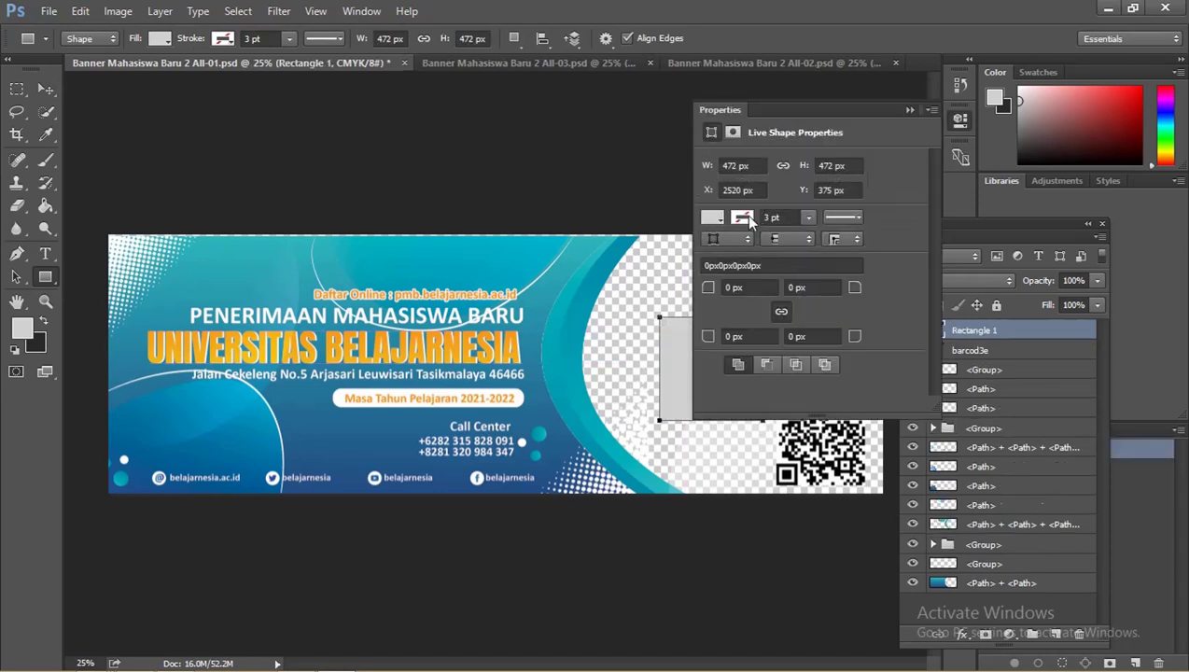
pyautogui.click(711, 217)
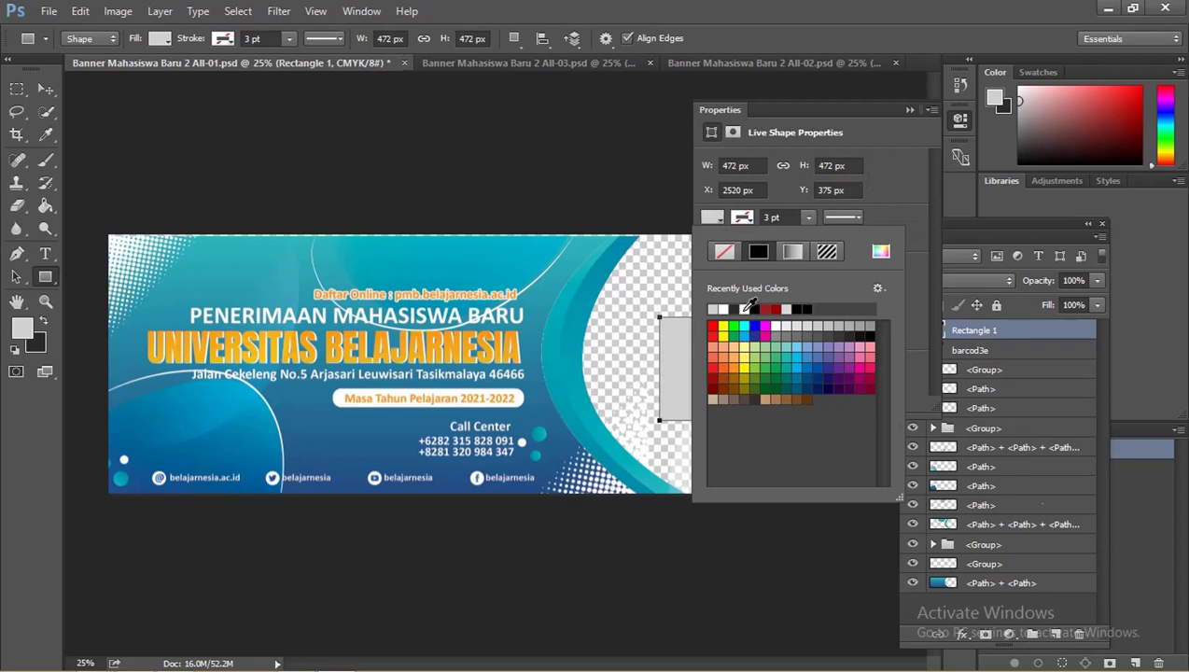
pyautogui.click(743, 308)
# Move the white square beside the QR code in the lower-right corner.
pyautogui.click(44, 89)
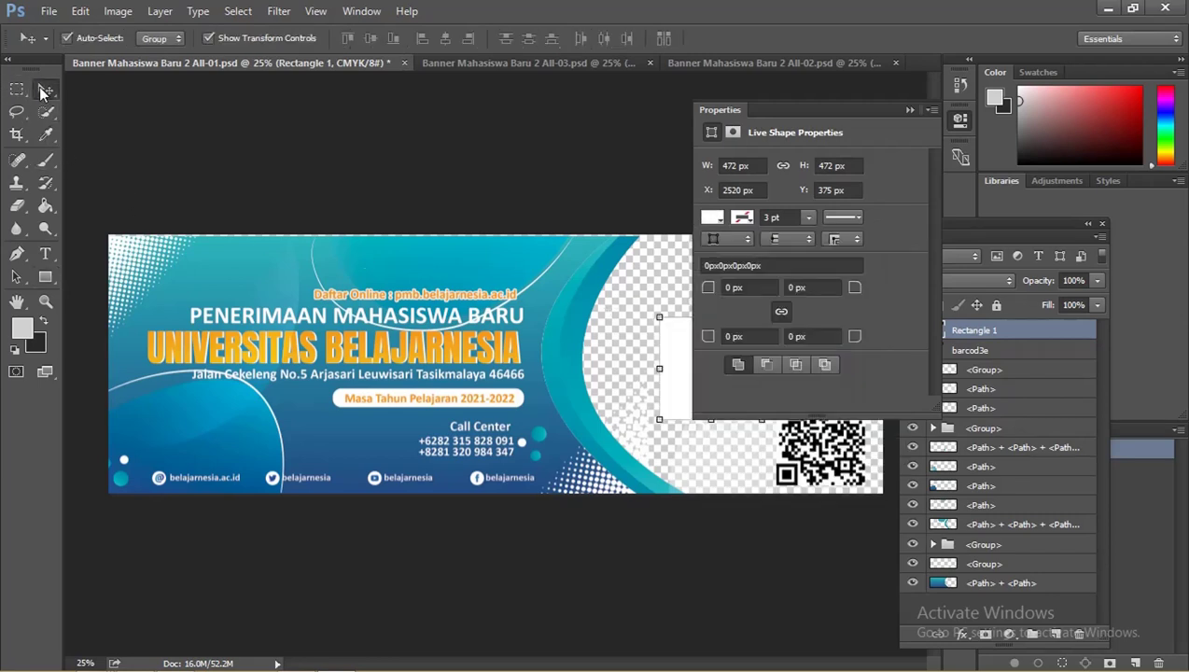
pyautogui.click(910, 111)
pyautogui.moveTo(710, 368); pyautogui.dragTo(763, 437)
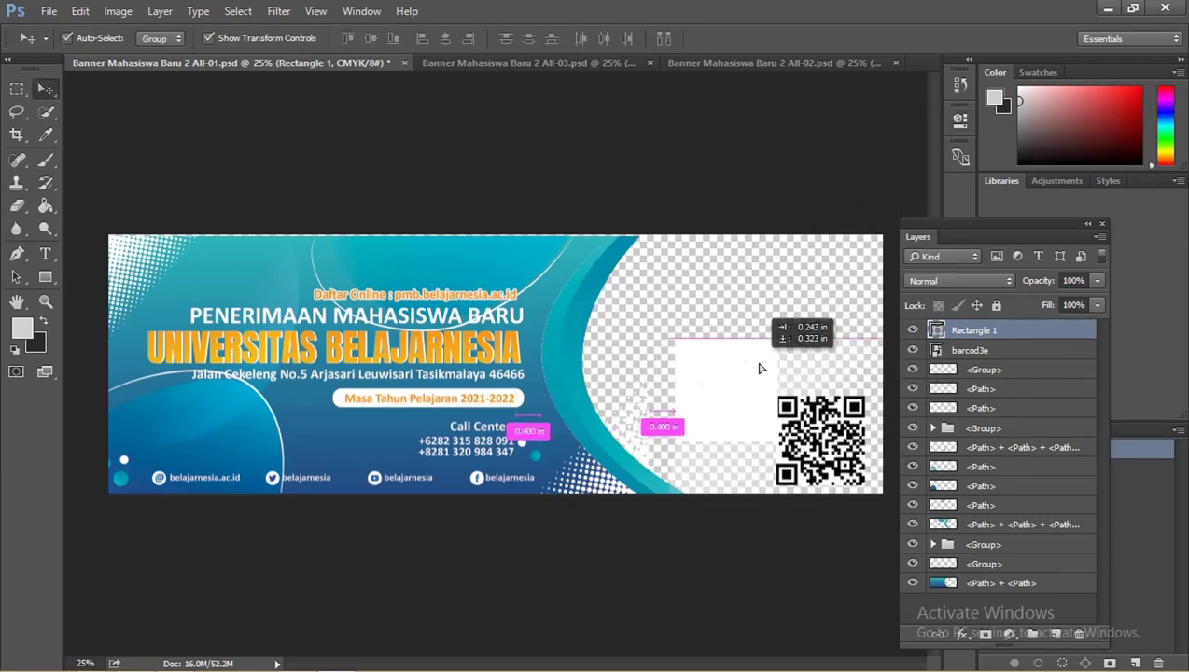
pyautogui.click(971, 350)
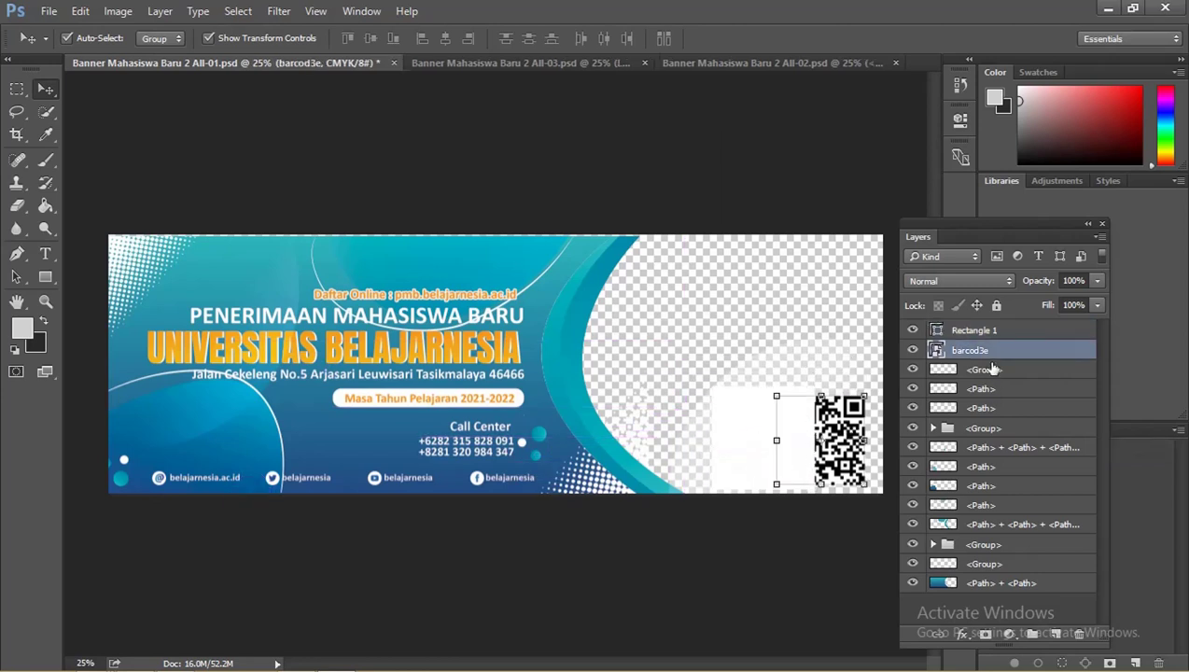
# Put barcod3e above Rectangle 1, centre both horizontally and vertically, and shift them slightly right.
pyautogui.moveTo(982, 354); pyautogui.dragTo(987, 327)
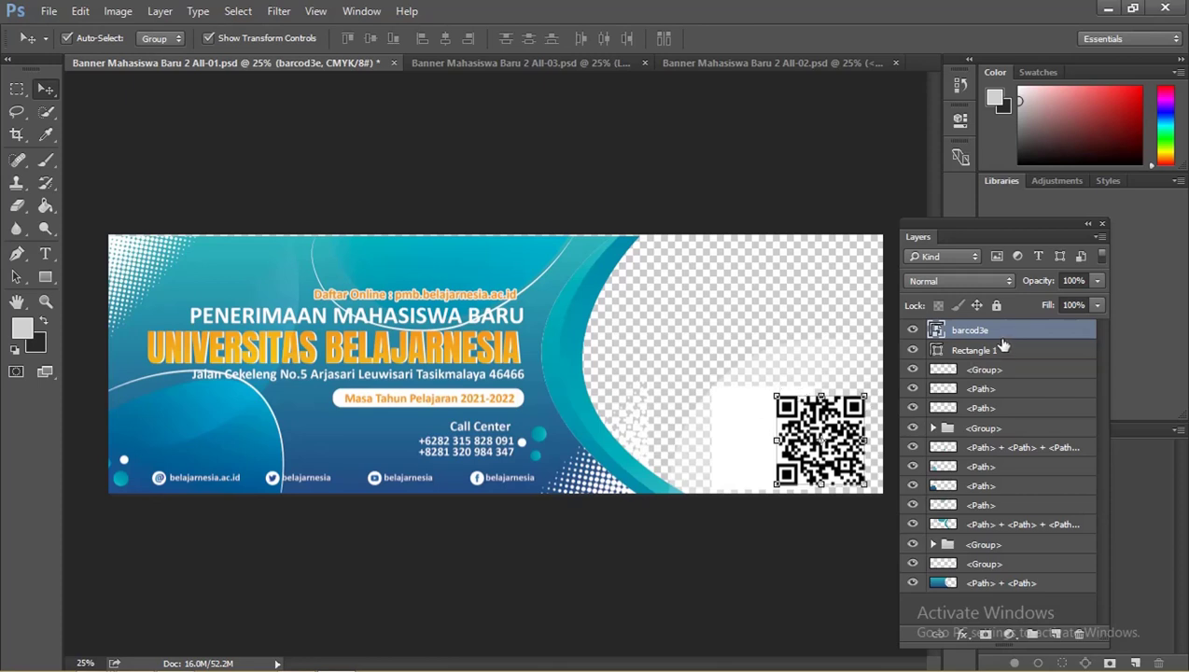
pyautogui.click(1003, 602)
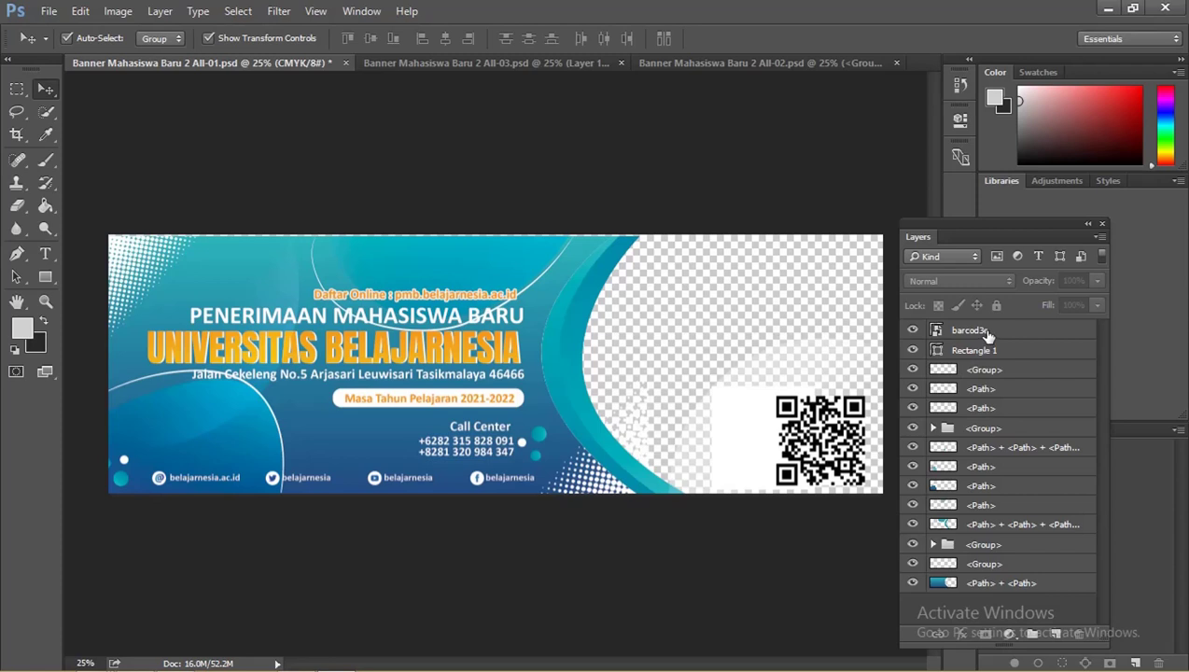
pyautogui.click(987, 333)
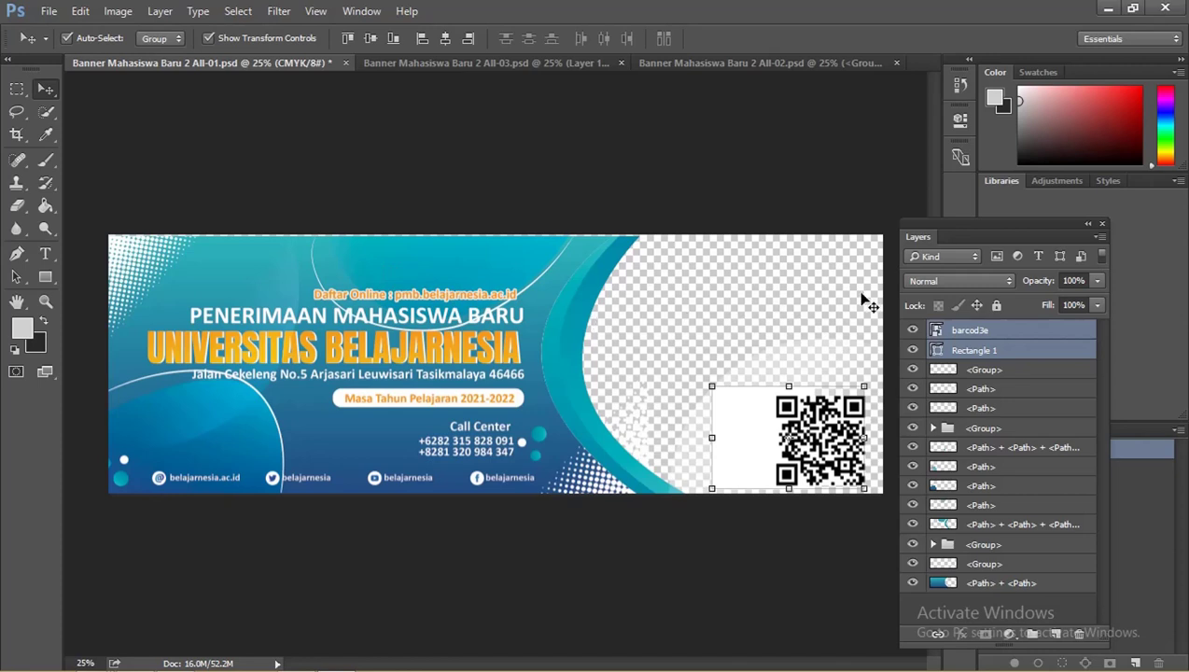
pyautogui.click(444, 38)
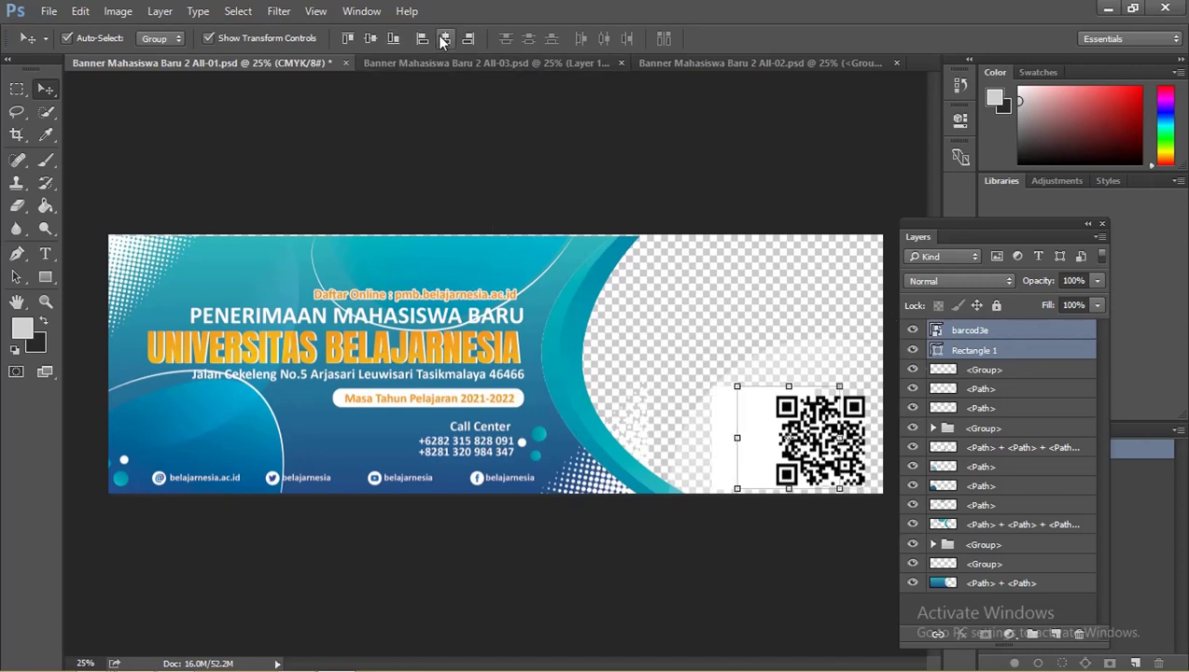
pyautogui.click(371, 39)
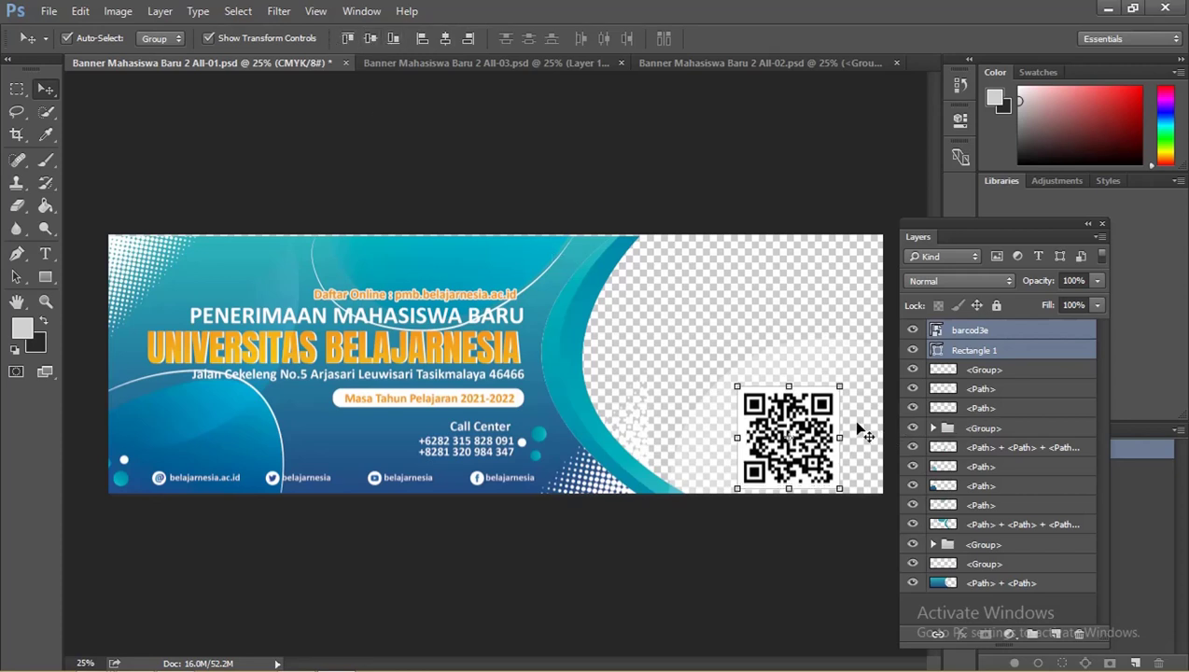
pyautogui.moveTo(807, 420); pyautogui.dragTo(829, 420)
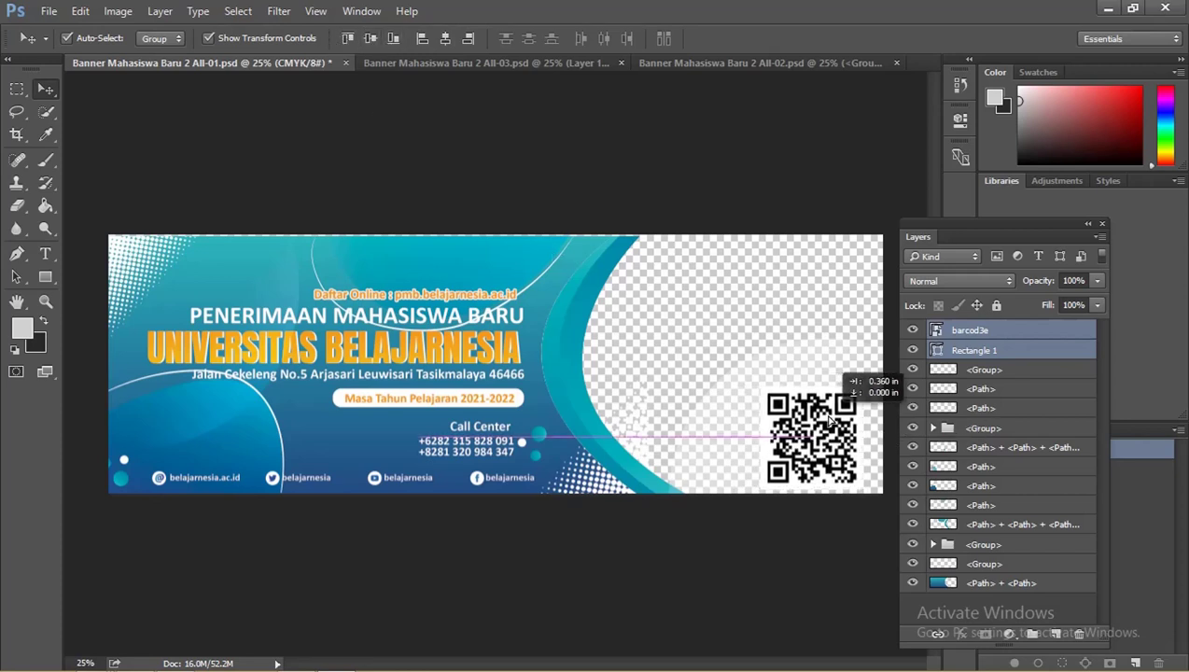
# Zoom in and draw a 36 × 36 px square over the QR code's top-left corner marker.
pyautogui.press('z')
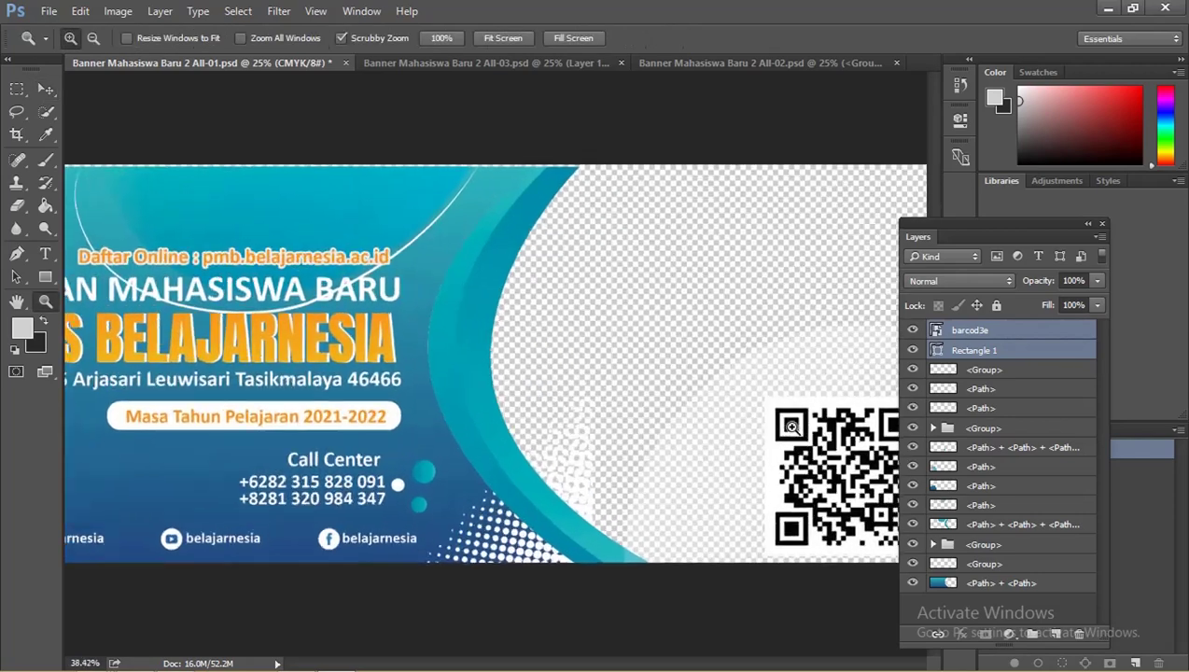
pyautogui.scroll(3, 756, 411)
pyautogui.moveTo(653, 398); pyautogui.dragTo(691, 398)
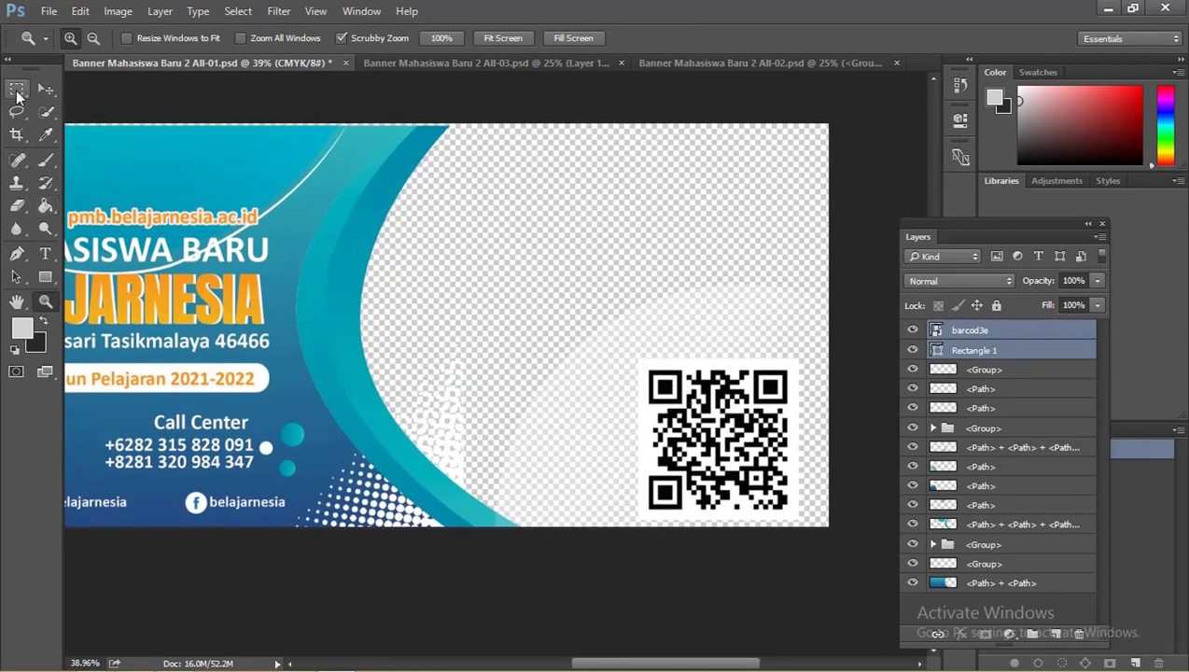
pyautogui.click(42, 277)
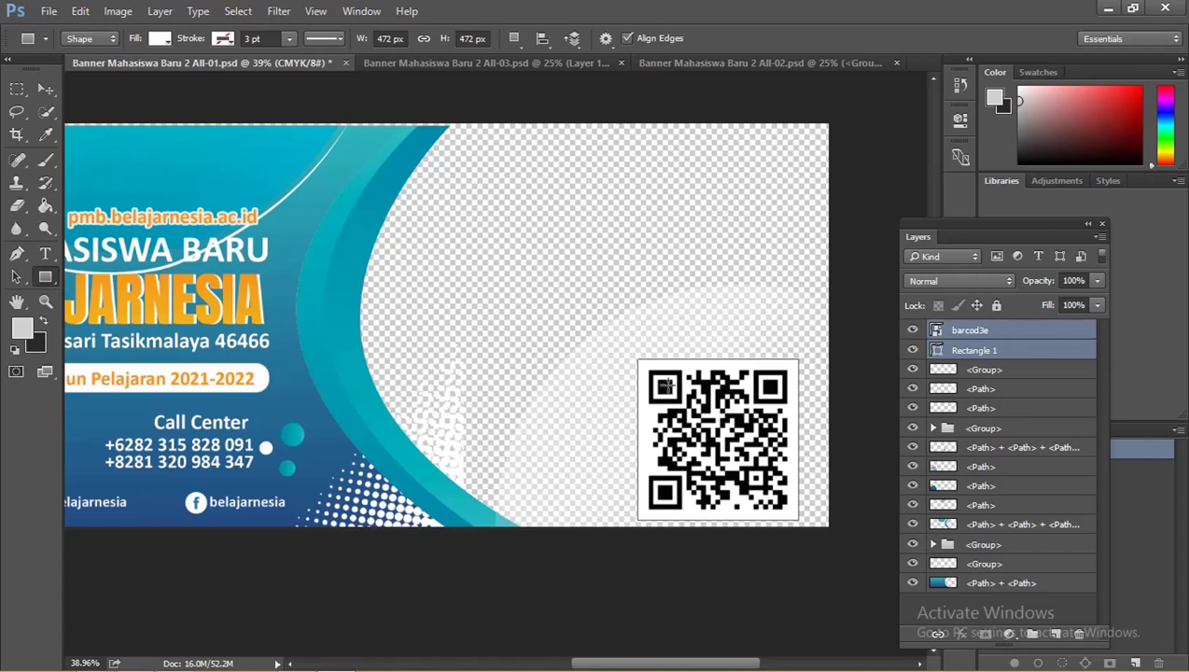
pyautogui.moveTo(658, 380); pyautogui.dragTo(670, 394)
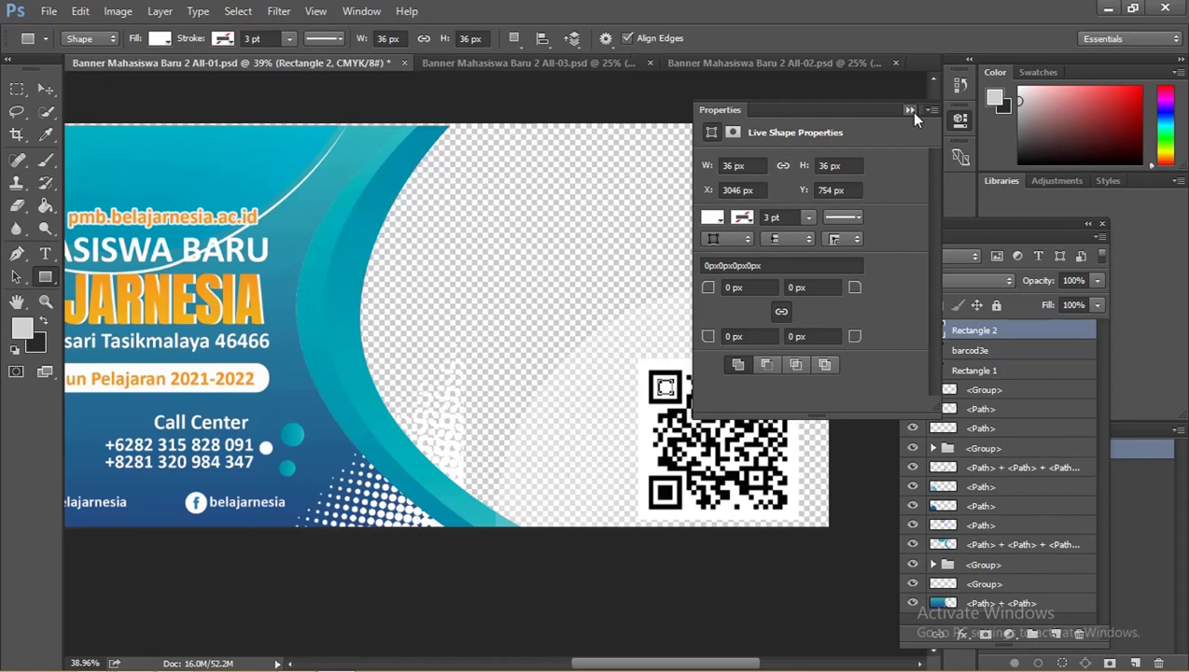
pyautogui.click(908, 110)
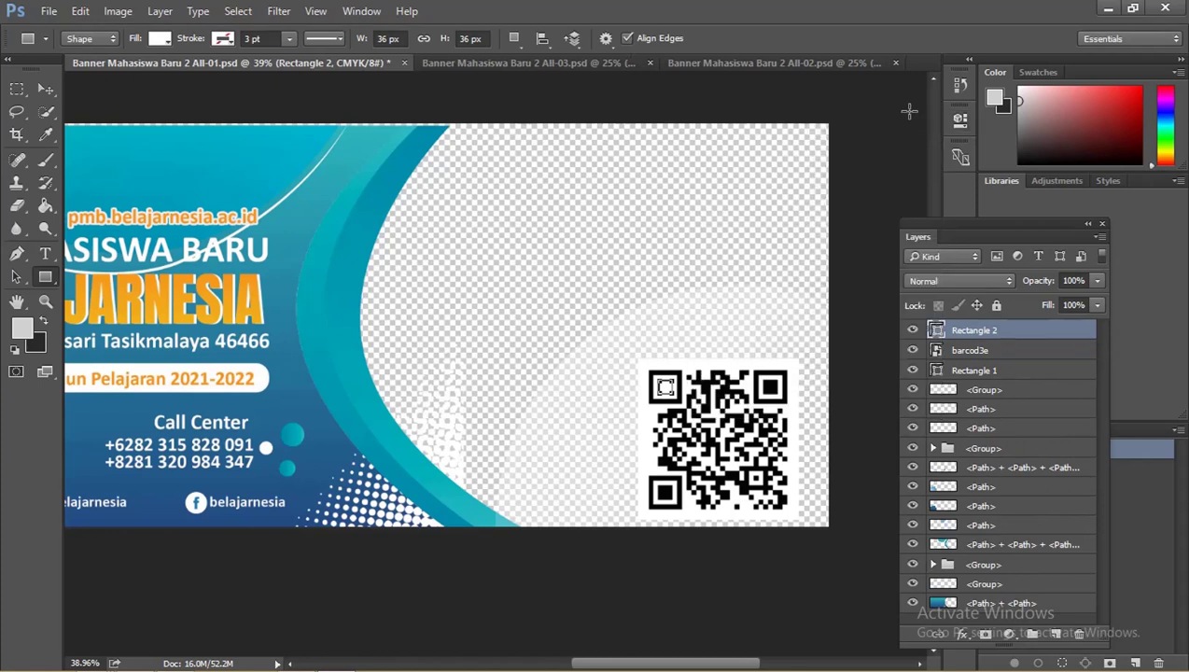
pyautogui.click(989, 350)
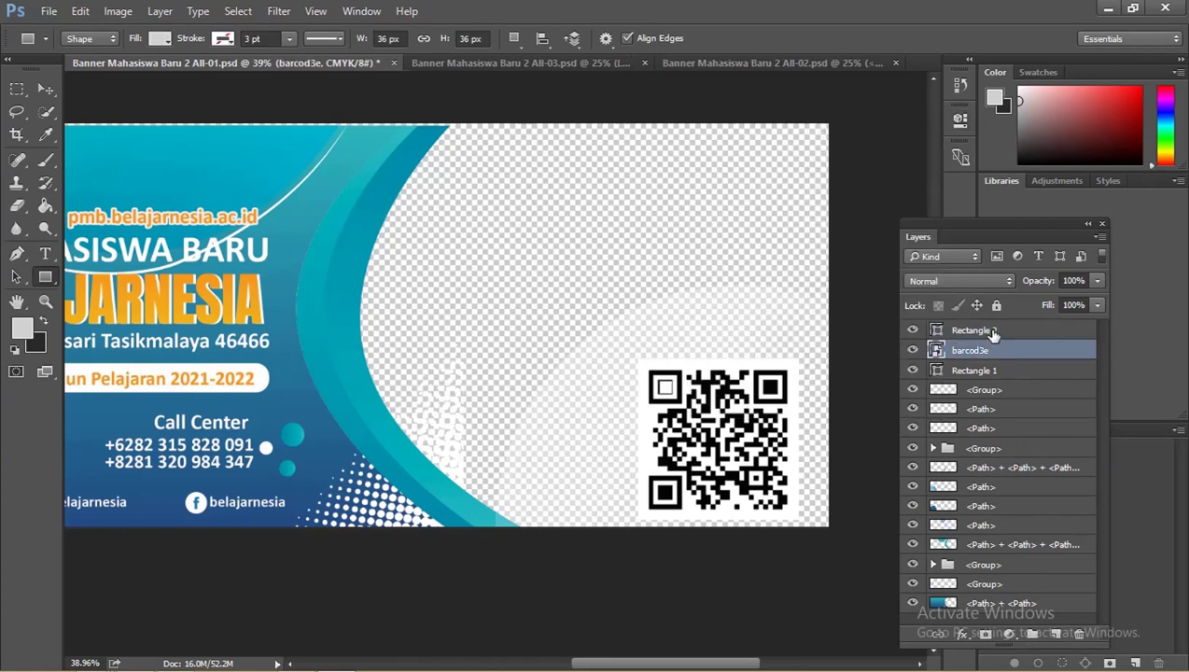
pyautogui.click(991, 331)
# Open the small square's blending options and enable a Gradient Overlay.
pyautogui.rightClick(993, 334)
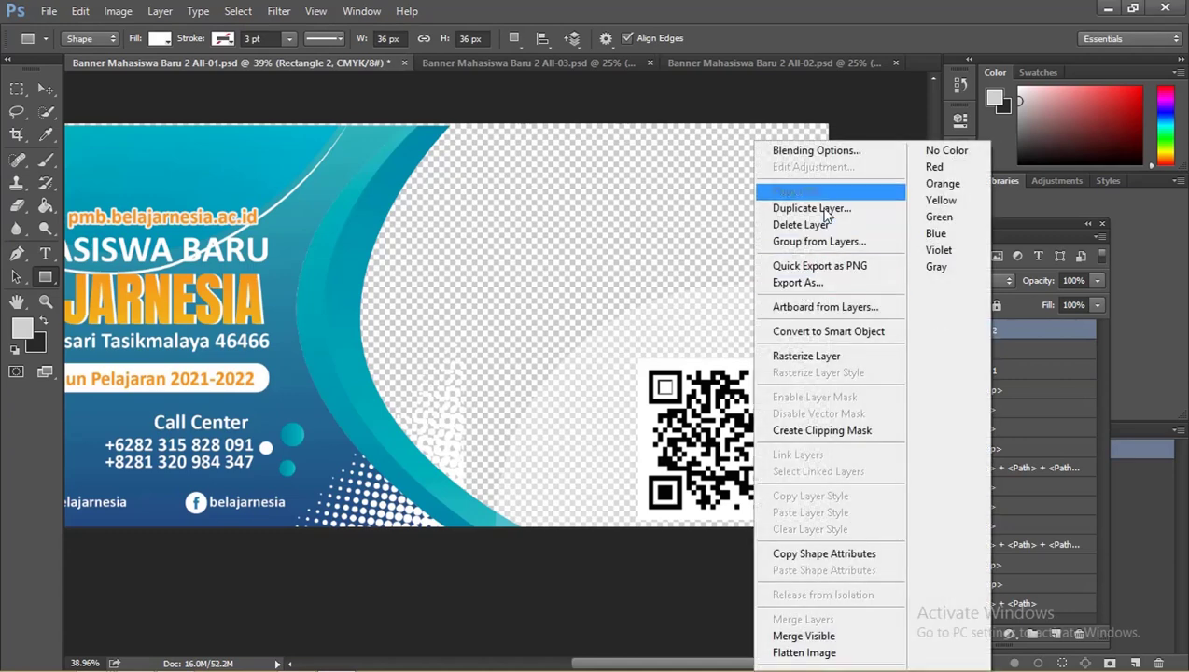
pyautogui.click(815, 151)
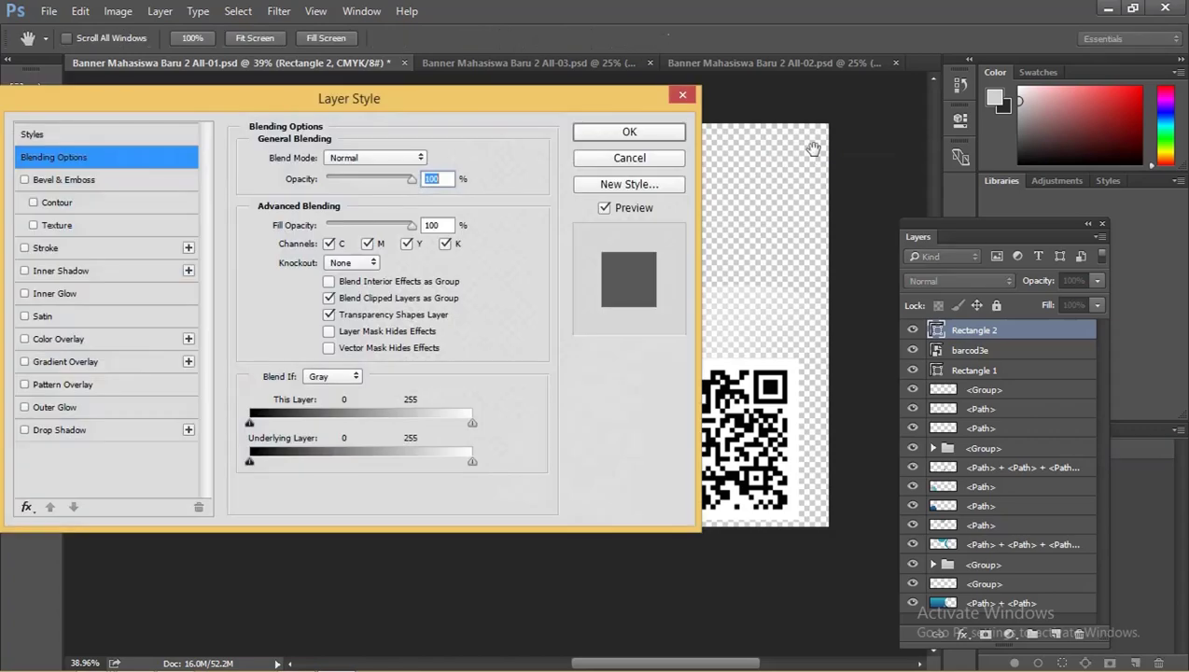
pyautogui.moveTo(424, 108); pyautogui.dragTo(1161, 184)
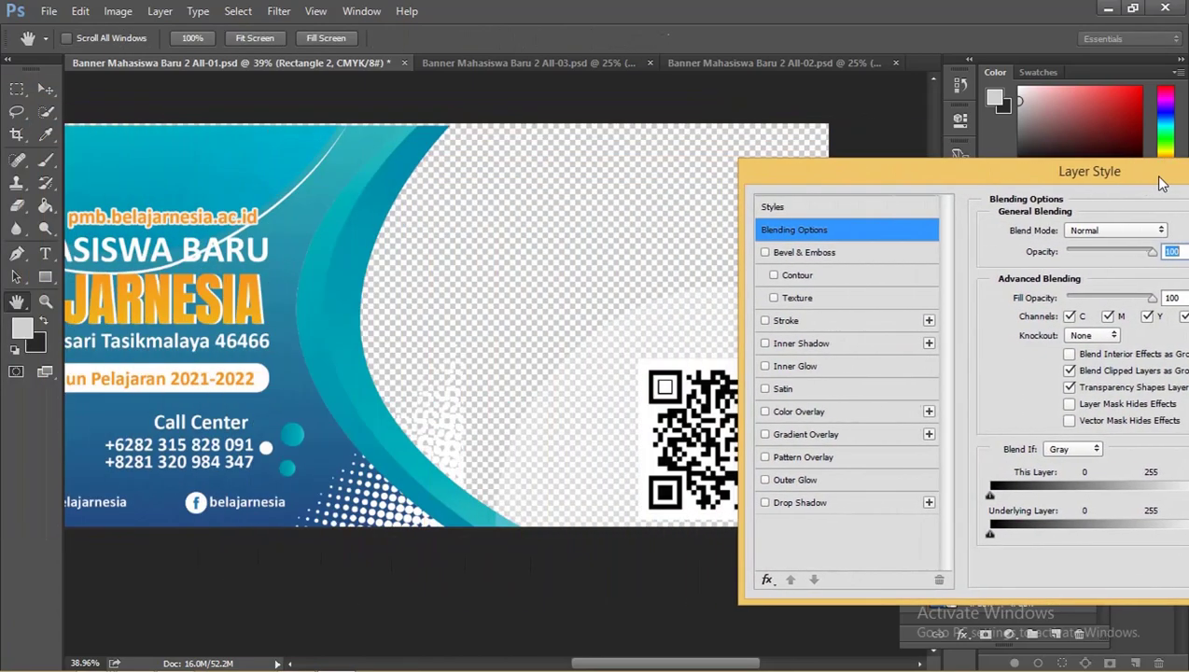
pyautogui.moveTo(888, 193); pyautogui.dragTo(897, 180)
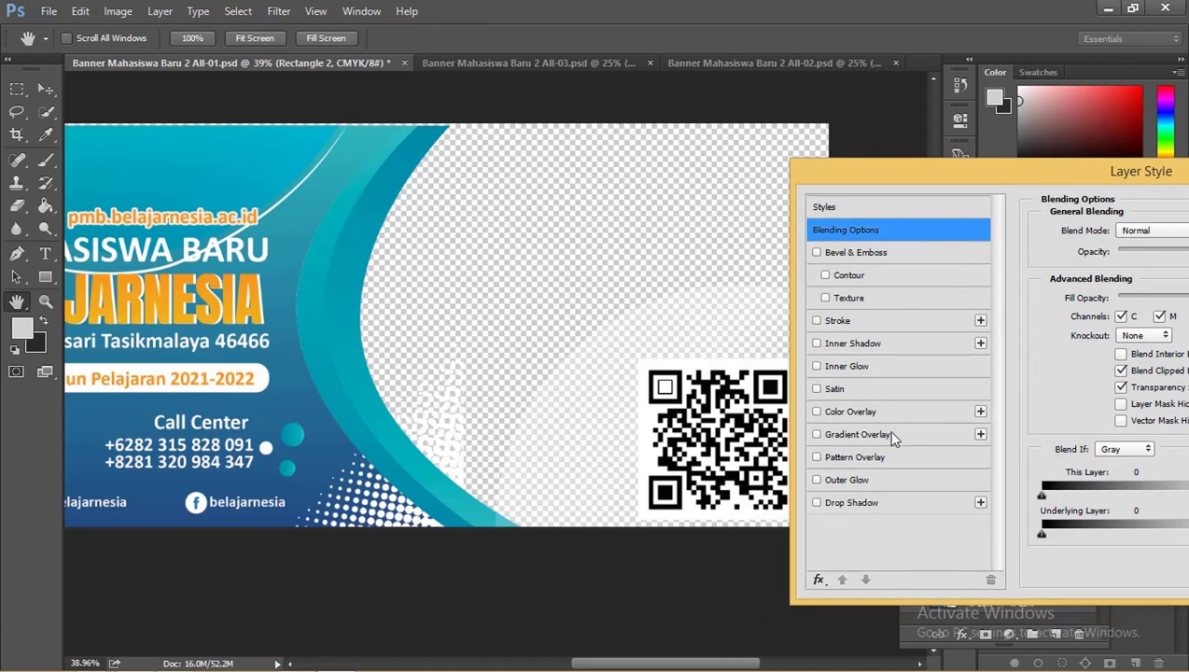
pyautogui.click(857, 434)
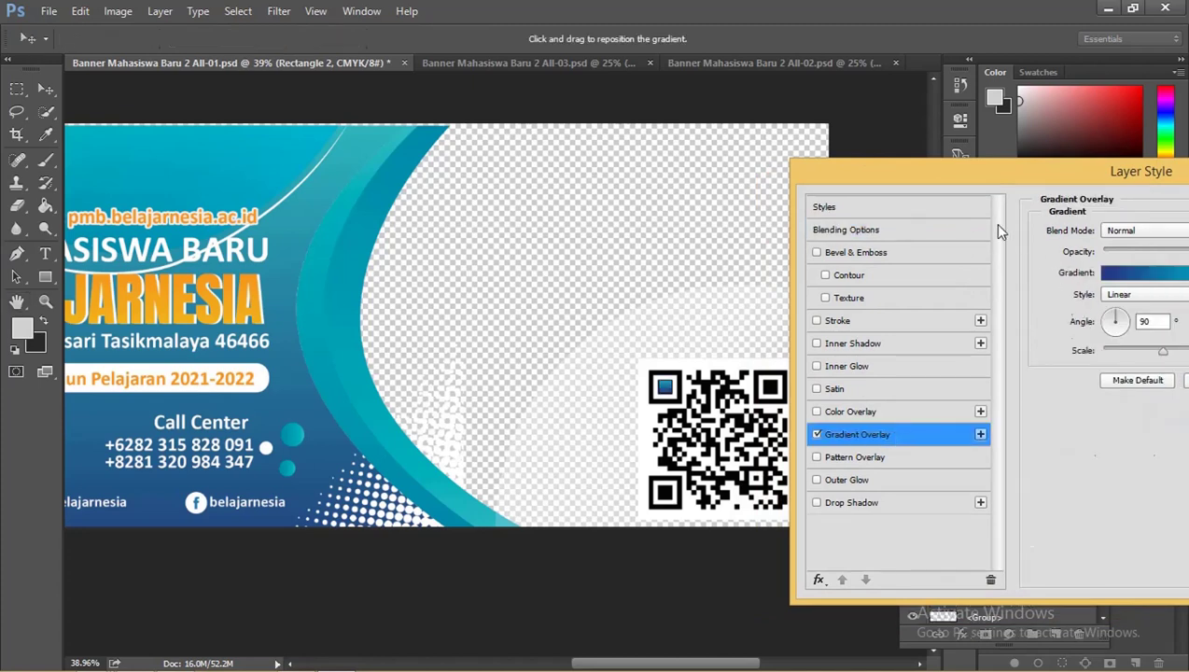
pyautogui.moveTo(980, 183); pyautogui.dragTo(902, 180)
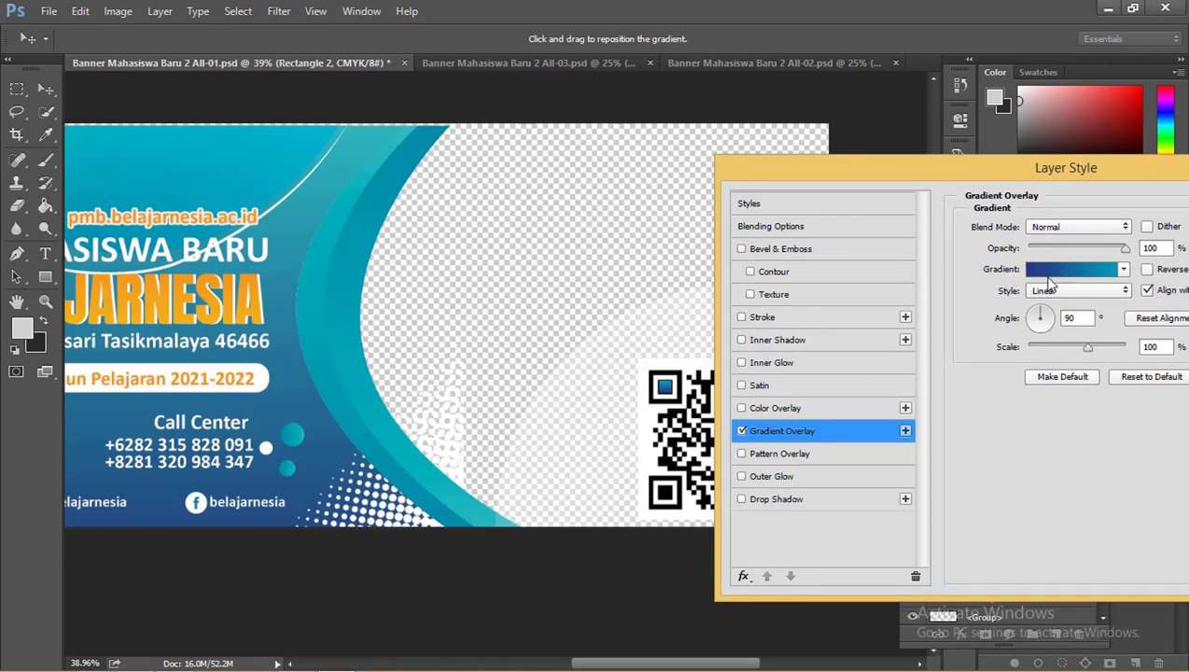
# In the Gradient Editor, choose the Foreground to Transparent preset.
pyautogui.click(1048, 272)
pyautogui.moveTo(600, 98); pyautogui.dragTo(965, 133)
pyautogui.click(782, 177)
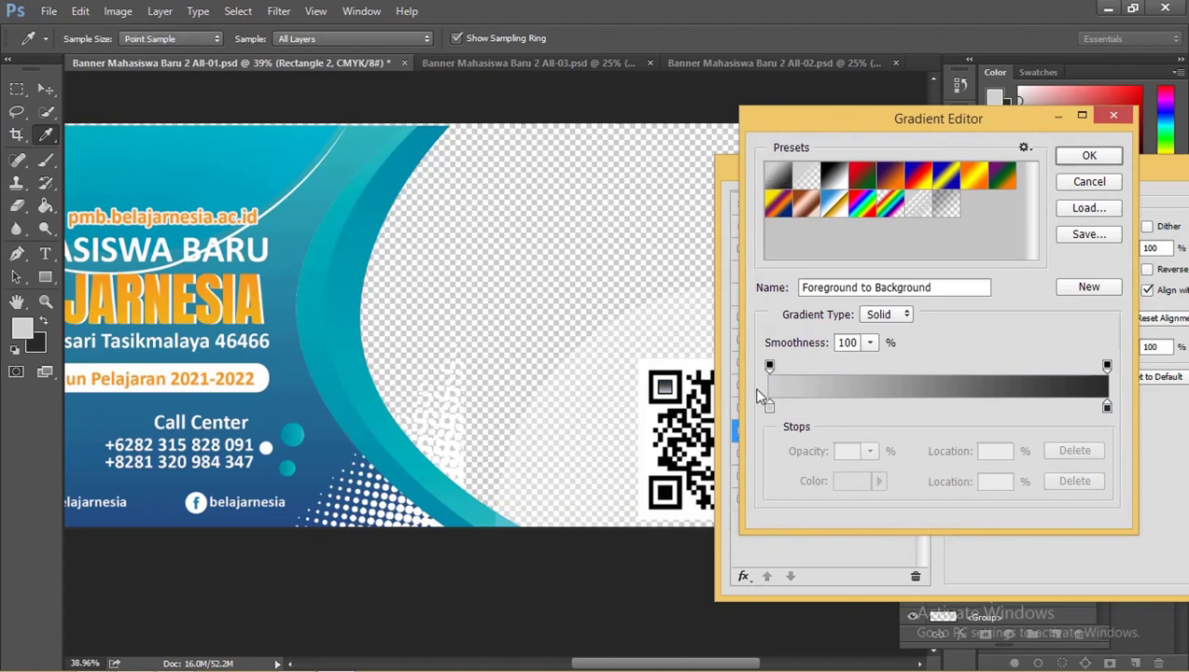
pyautogui.click(804, 177)
pyautogui.click(806, 177)
# Set the gradient stops to teal and dark blue (#234e84) sampled from the banner, and accept.
pyautogui.doubleClick(770, 407)
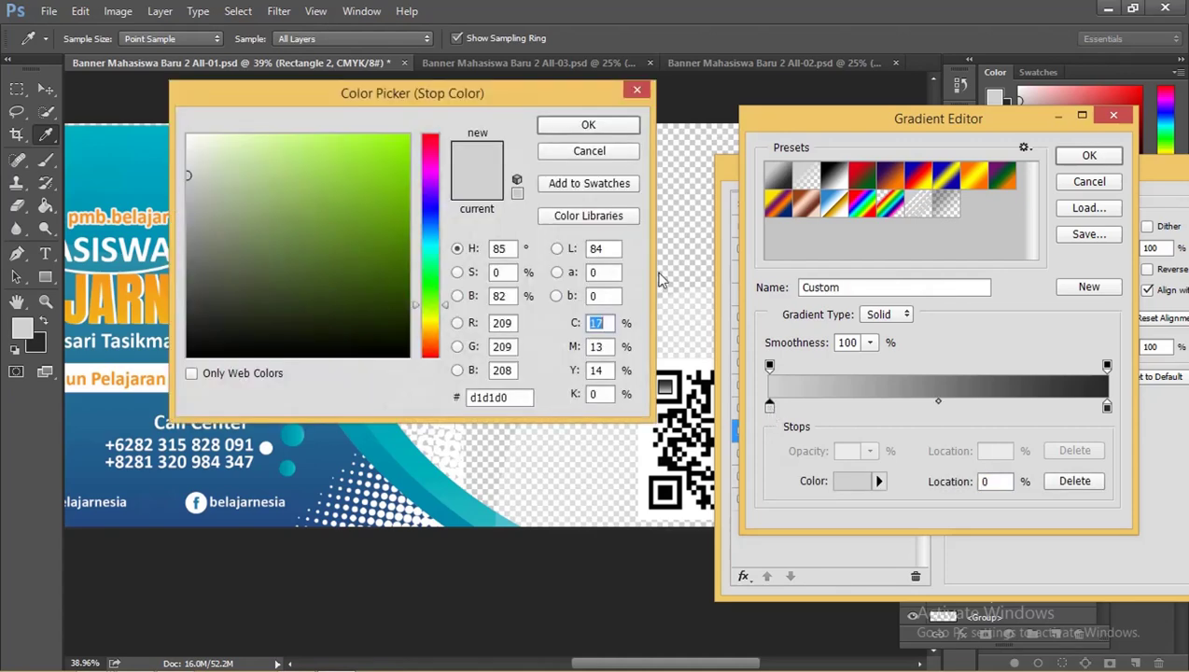
pyautogui.moveTo(488, 104); pyautogui.dragTo(851, 154)
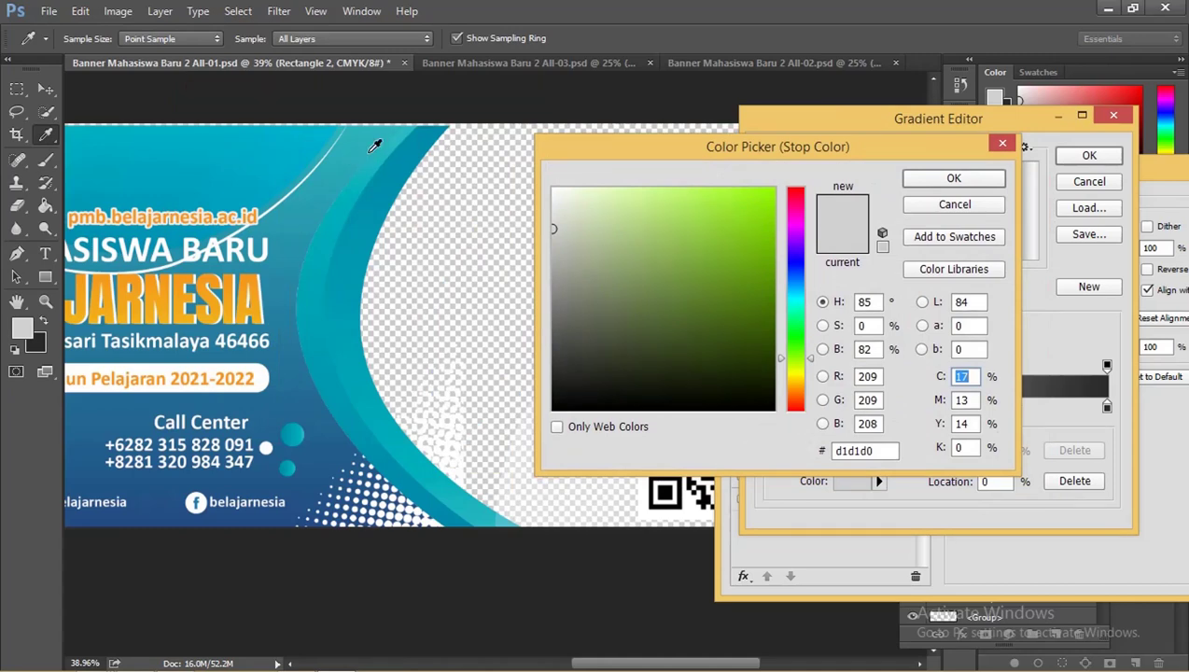
pyautogui.click(373, 140)
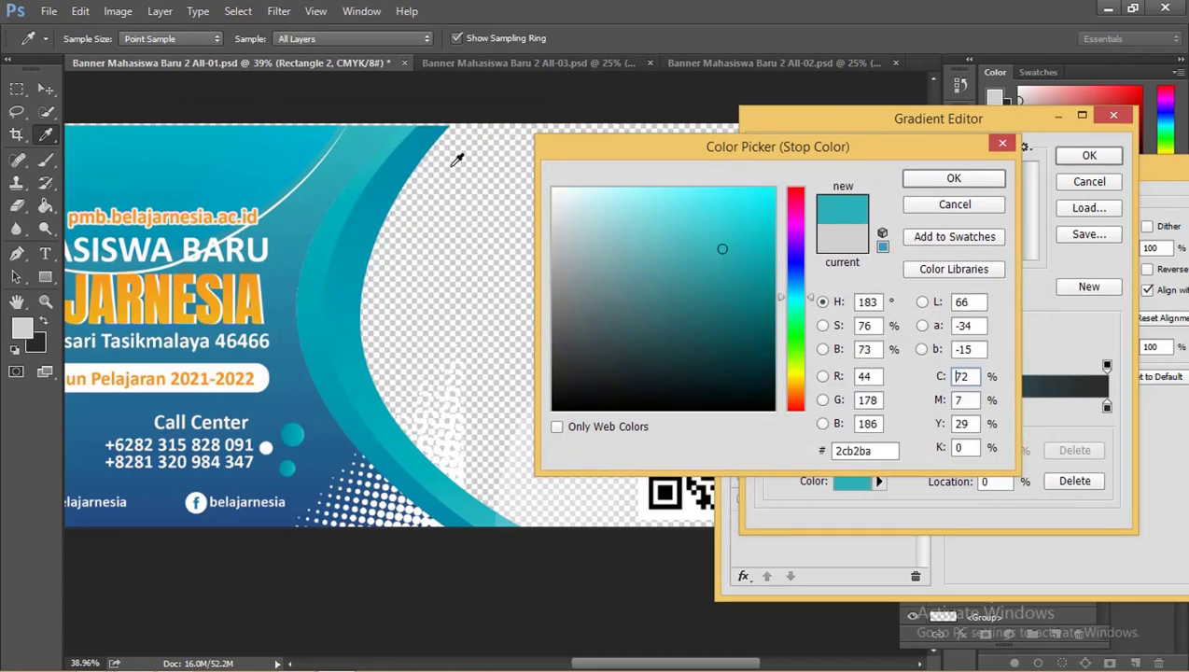
pyautogui.click(954, 178)
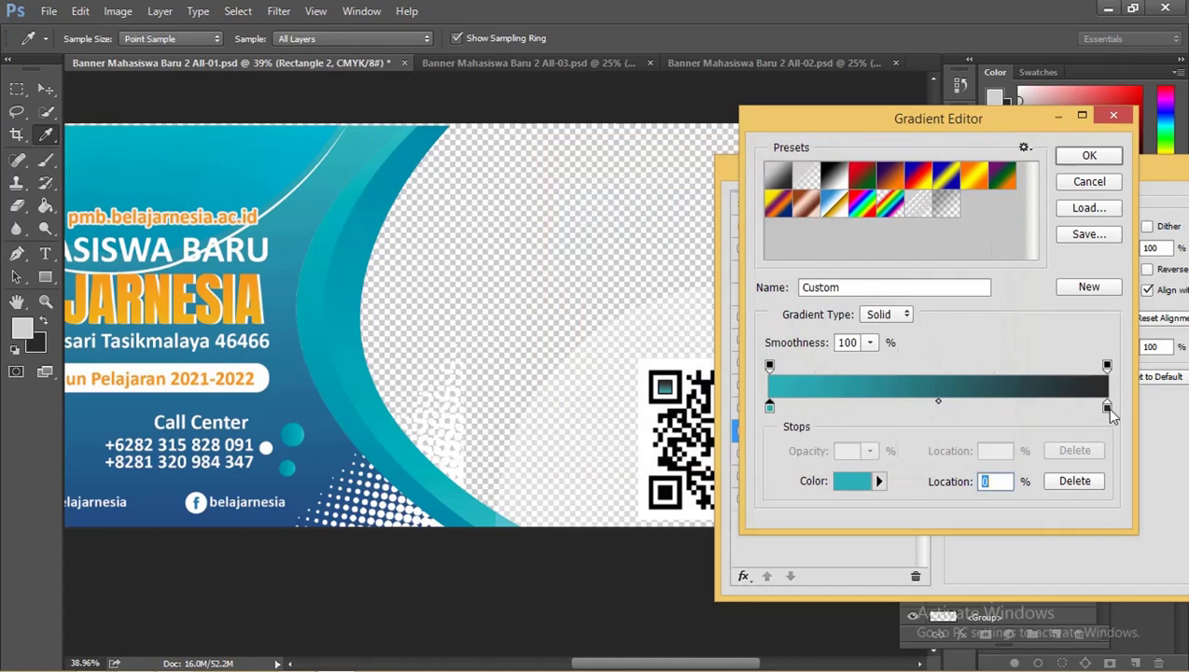
pyautogui.doubleClick(1106, 407)
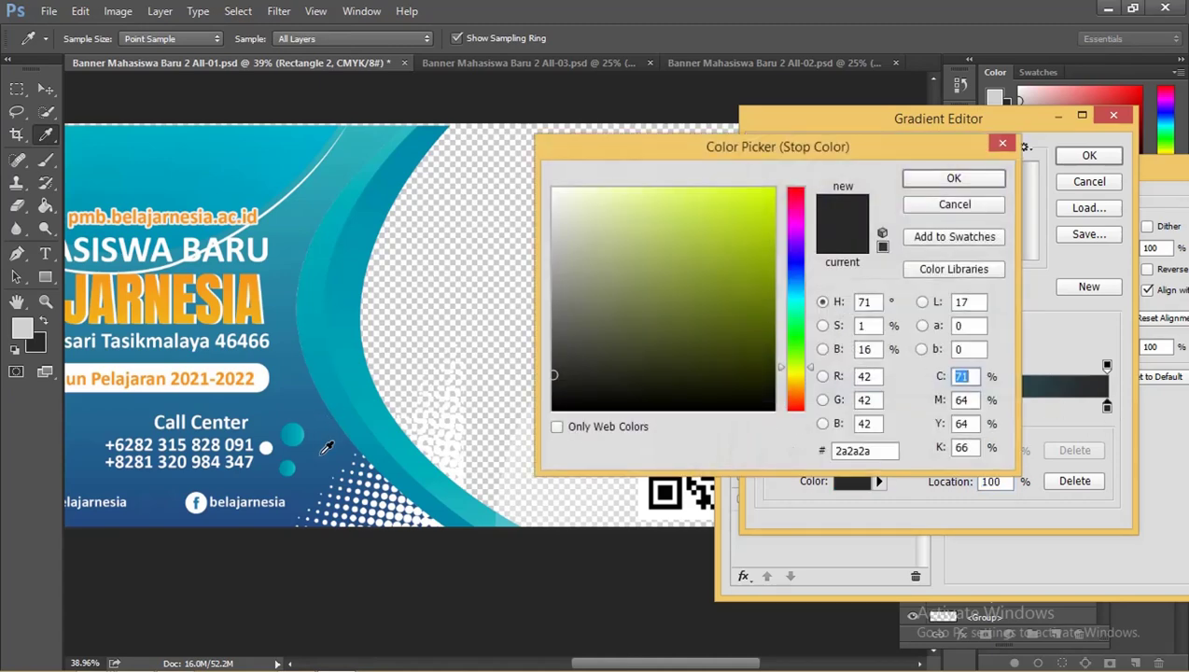
pyautogui.click(257, 513)
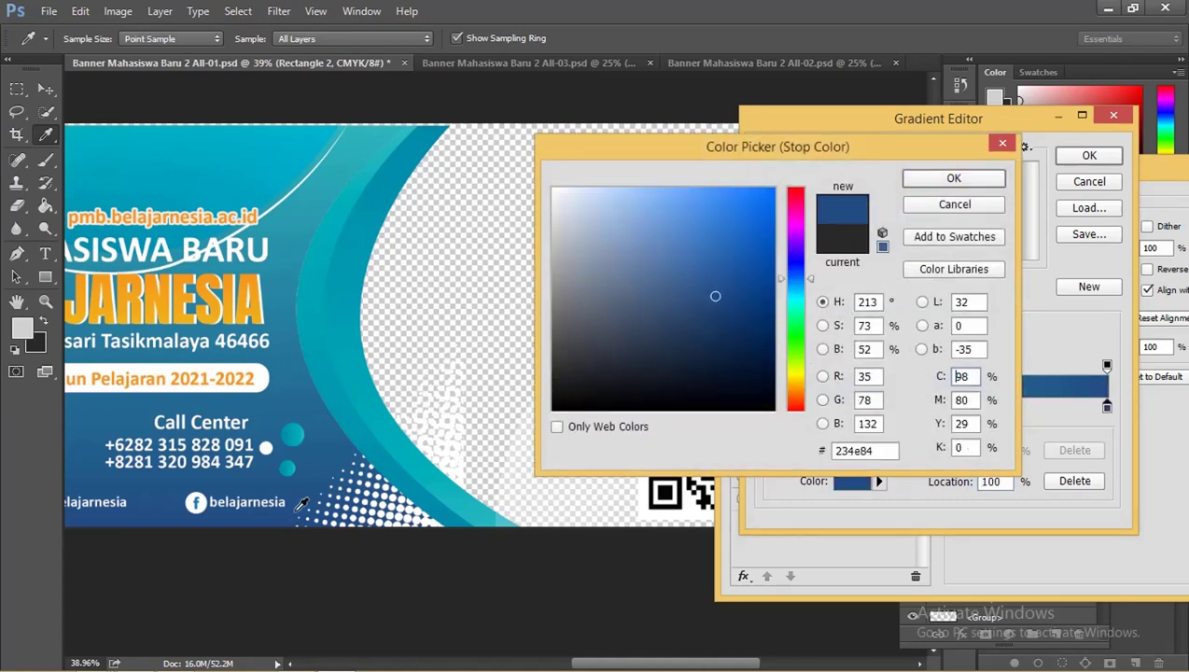
pyautogui.click(950, 180)
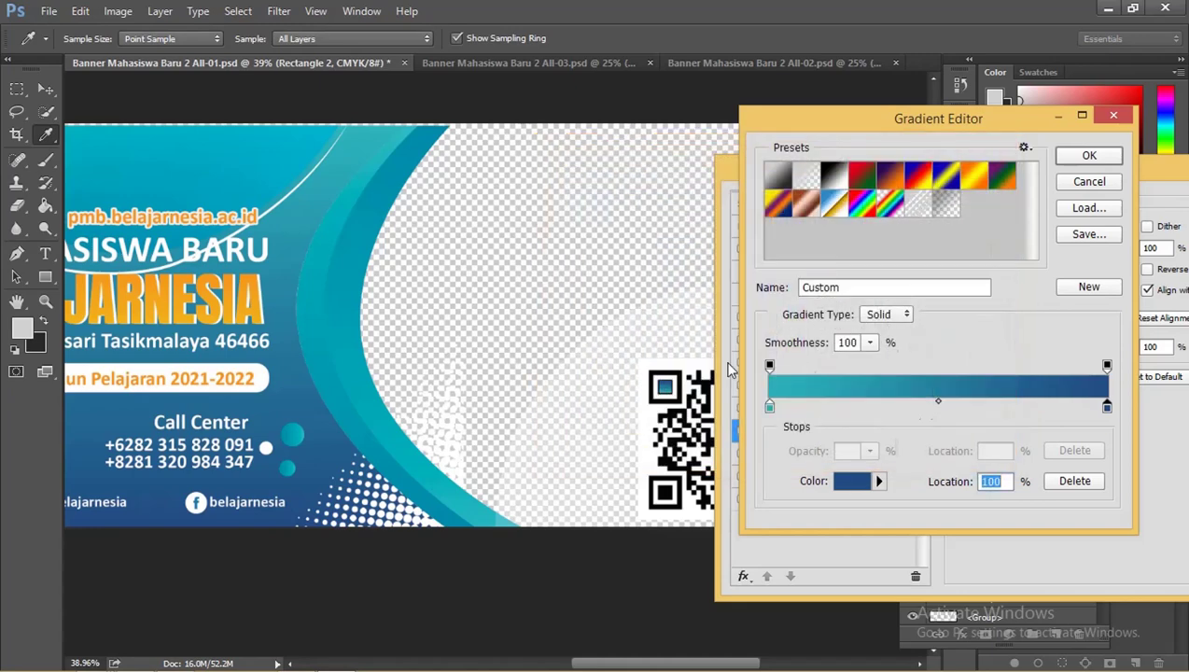
pyautogui.click(1089, 155)
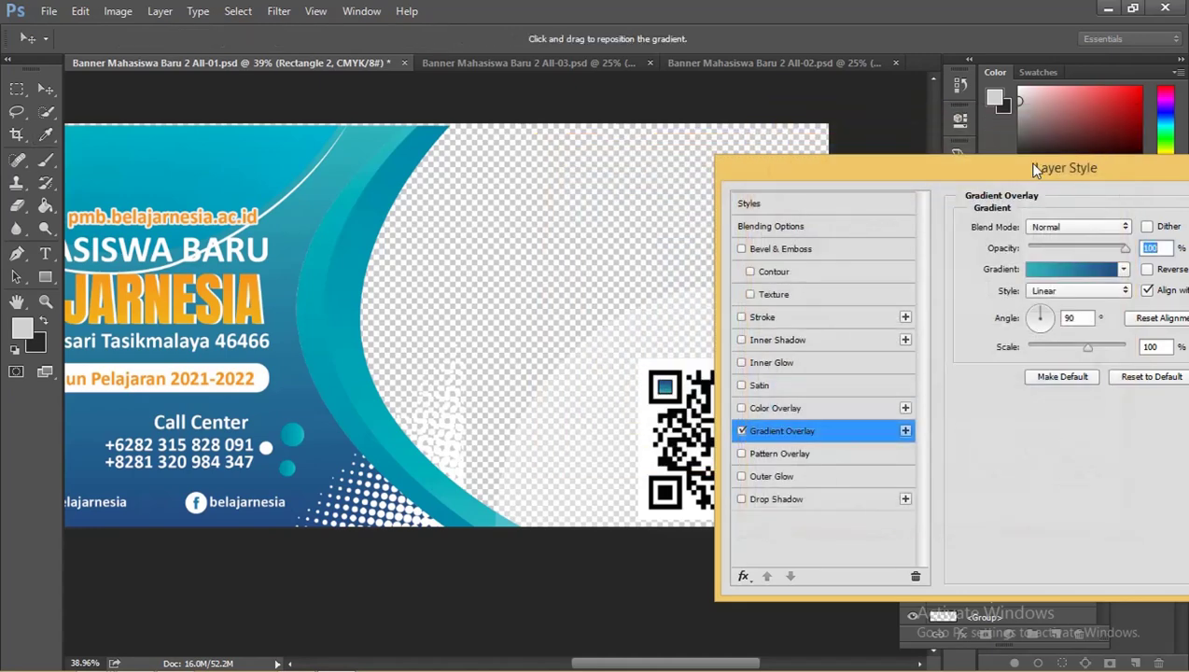
pyautogui.moveTo(1031, 170); pyautogui.dragTo(891, 196)
# Apply the gradient overlay to the square and zoom in on the QR code.
pyautogui.click(1170, 182)
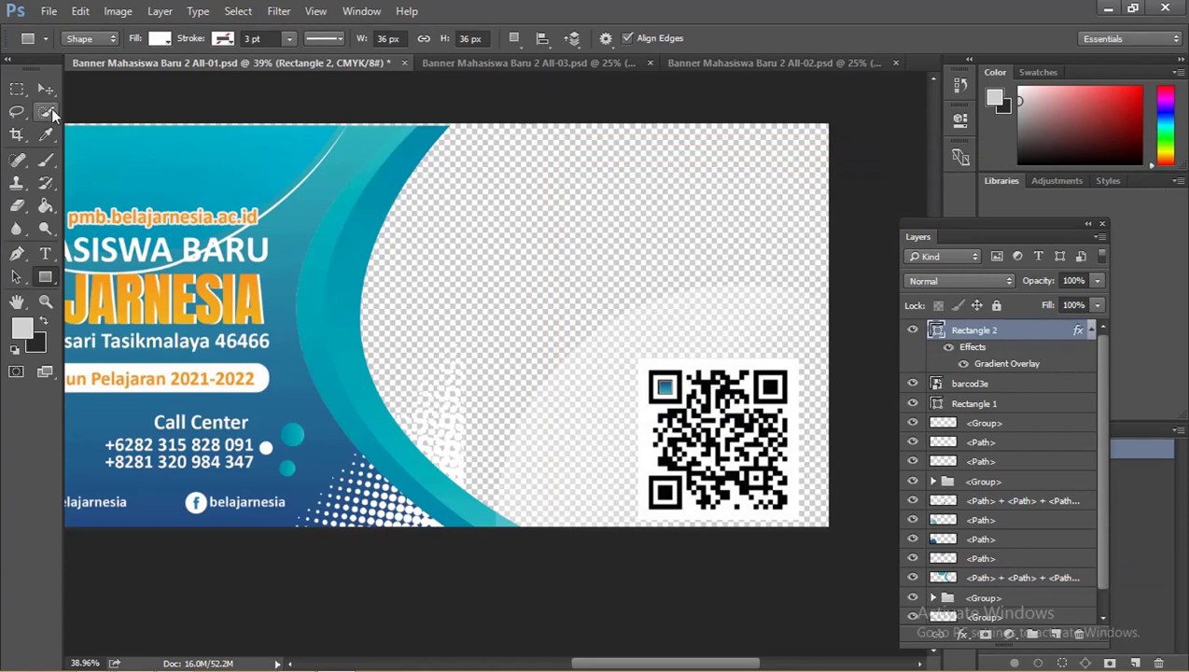
pyautogui.click(653, 377)
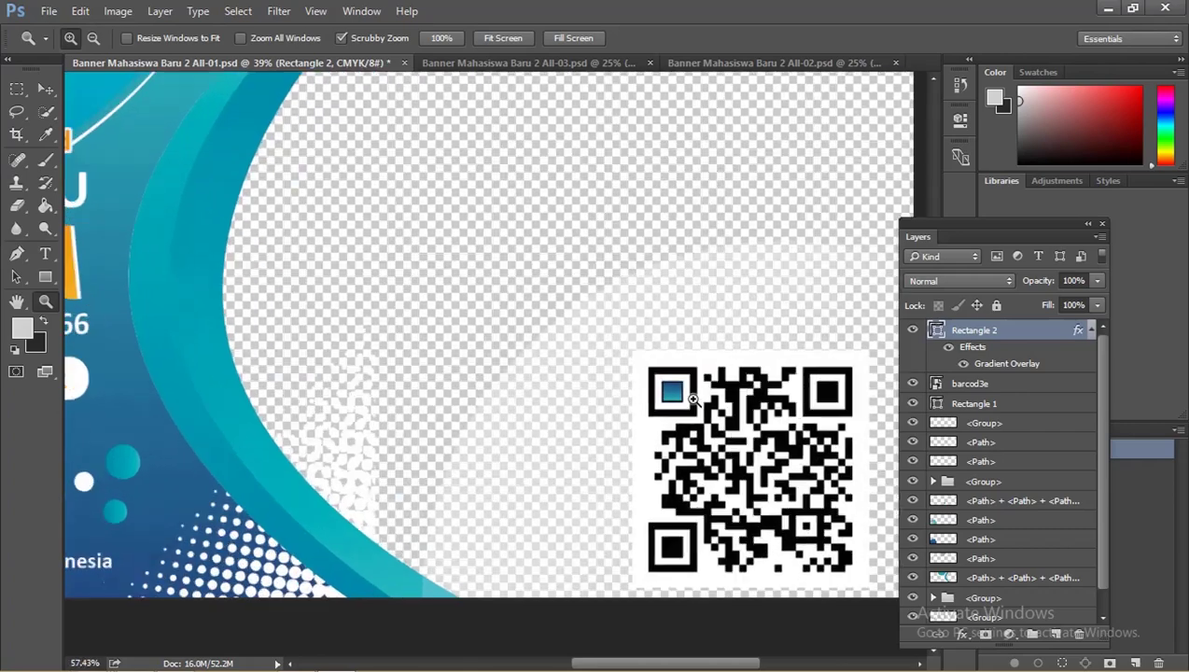
pyautogui.click(692, 400)
pyautogui.click(746, 412)
# Scale the gradient square to about 133% to fill the top-left marker's centre.
pyautogui.press('v')
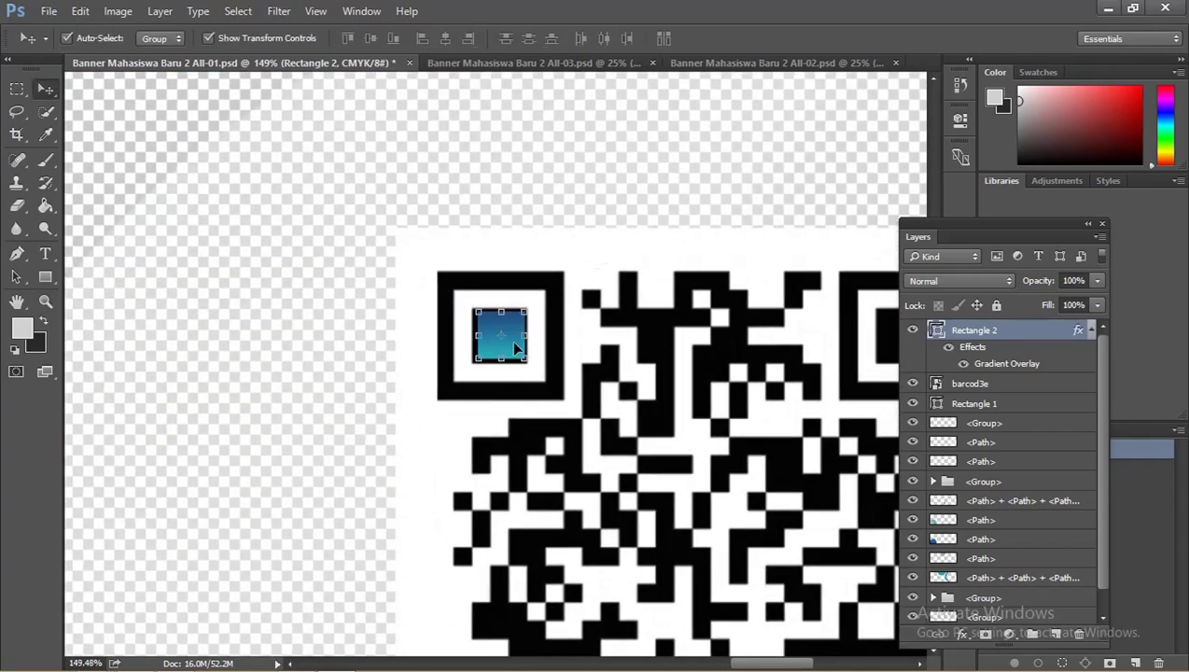
pyautogui.hotkey('ctrl', 't')
pyautogui.moveTo(477, 360)
pyautogui.mouseDown()
pyautogui.moveTo(468, 367)
pyautogui.moveTo(486, 327)
pyautogui.mouseUp()
pyautogui.moveTo(523, 366); pyautogui.dragTo(535, 372)
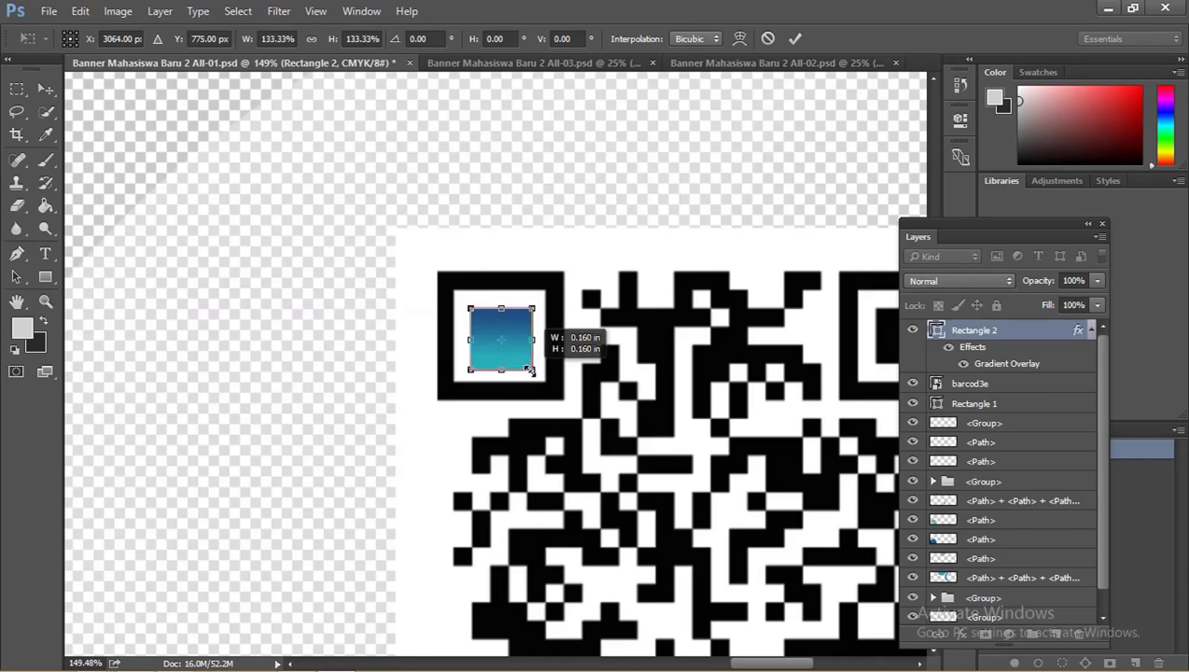
pyautogui.press('Return')
pyautogui.press('z')
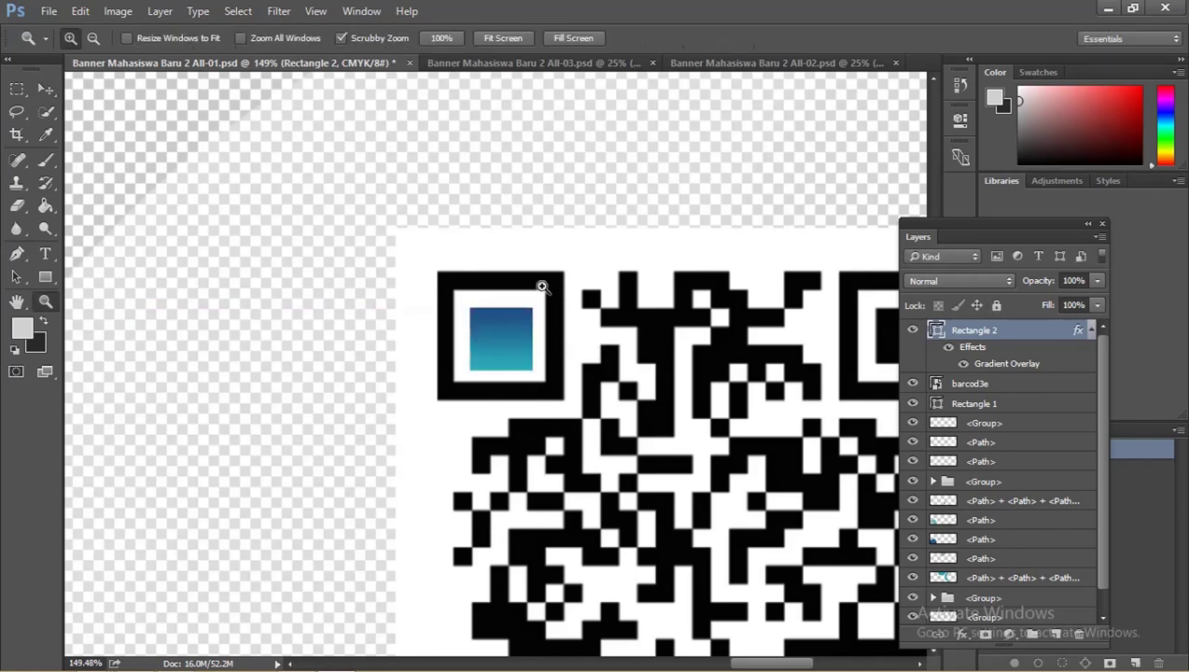
pyautogui.scroll(-2, 569, 234)
pyautogui.scroll(-1, 610, 248)
pyautogui.moveTo(610, 248); pyautogui.dragTo(498, 253)
pyautogui.press('v')
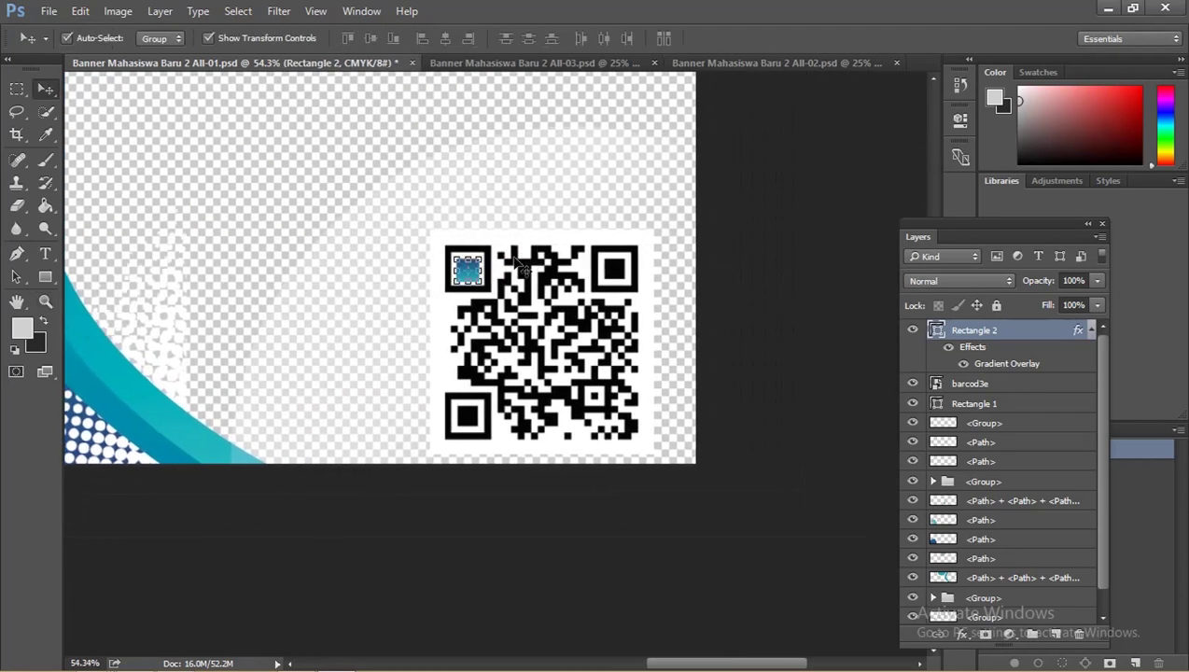
# Alt-drag copies of the gradient square into the top-right and bottom-left finder patterns.
pyautogui.click(407, 539)
pyautogui.moveTo(467, 273); pyautogui.dragTo(615, 280)
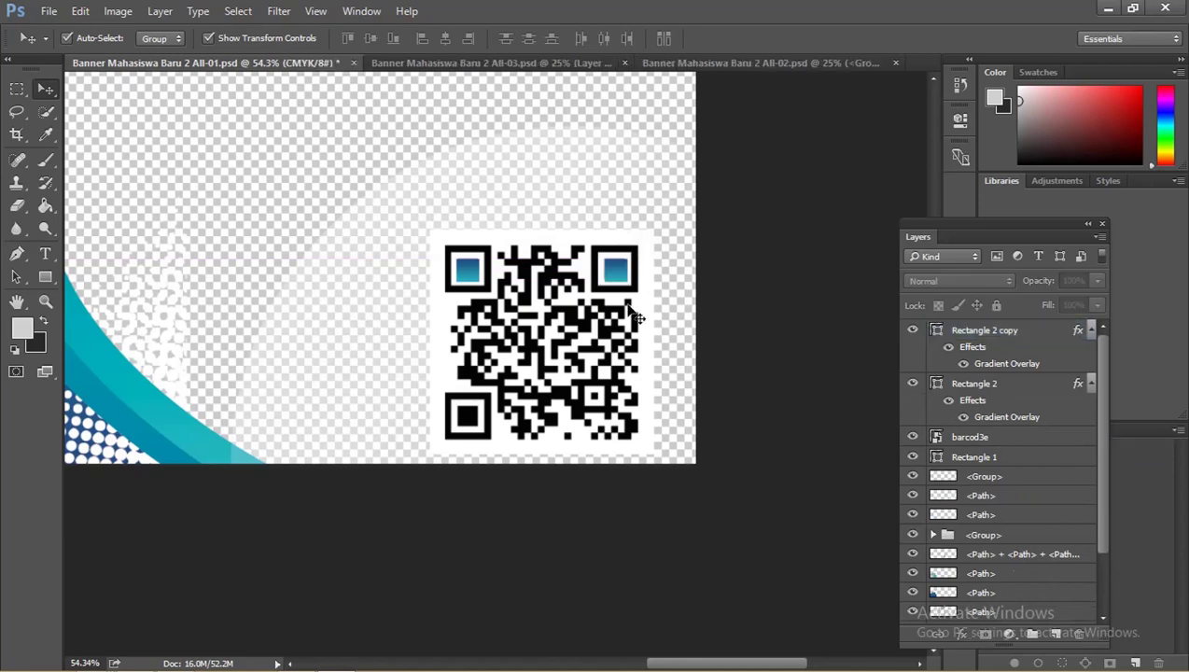
pyautogui.moveTo(472, 270); pyautogui.dragTo(470, 417)
pyautogui.press('z')
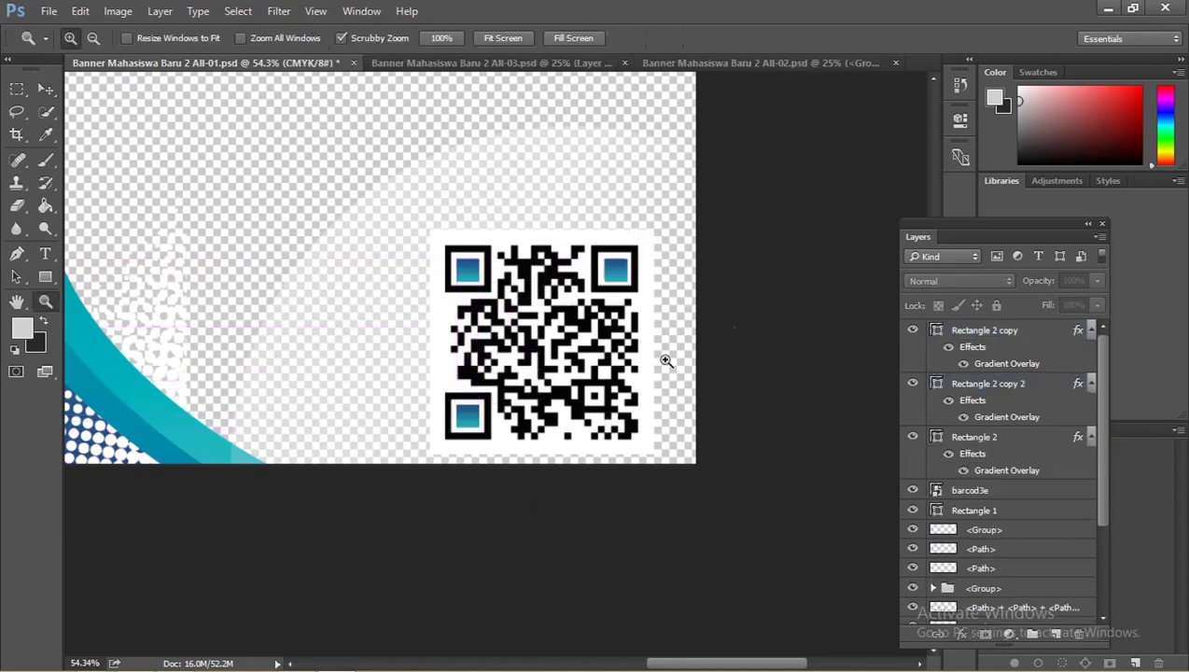
pyautogui.moveTo(664, 358); pyautogui.dragTo(656, 333)
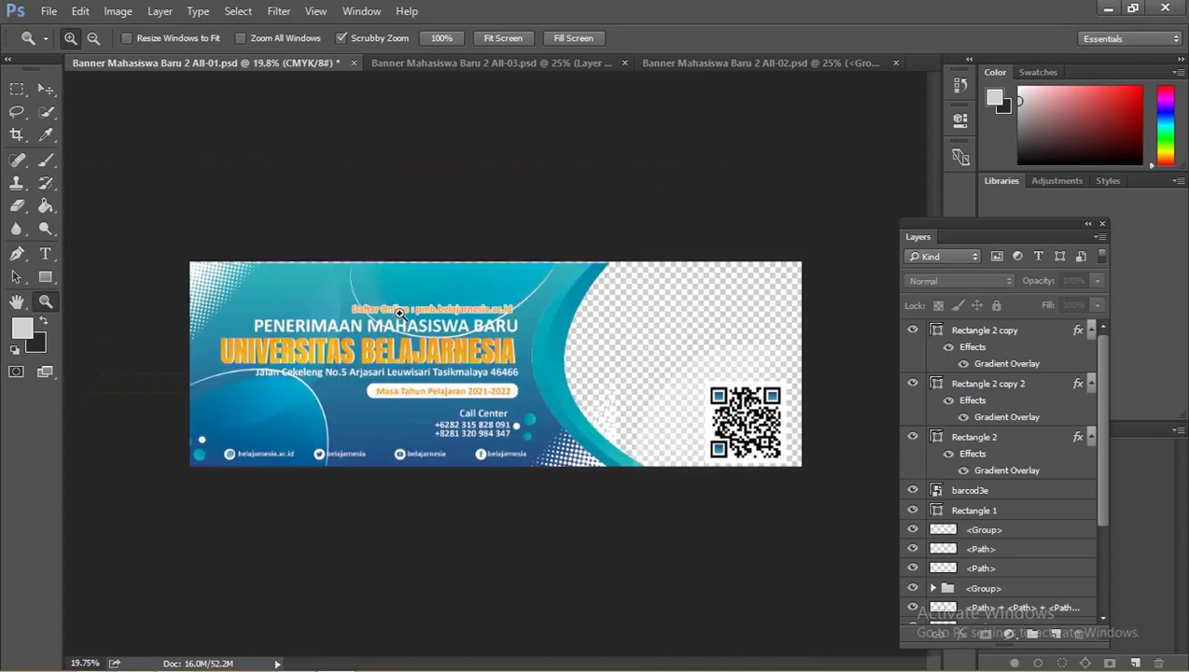
pyautogui.click(45, 88)
# Drag the Model siluet picture from Pictures onto the Photoshop banner canvas.
pyautogui.hotkey('alt', 'Tab')
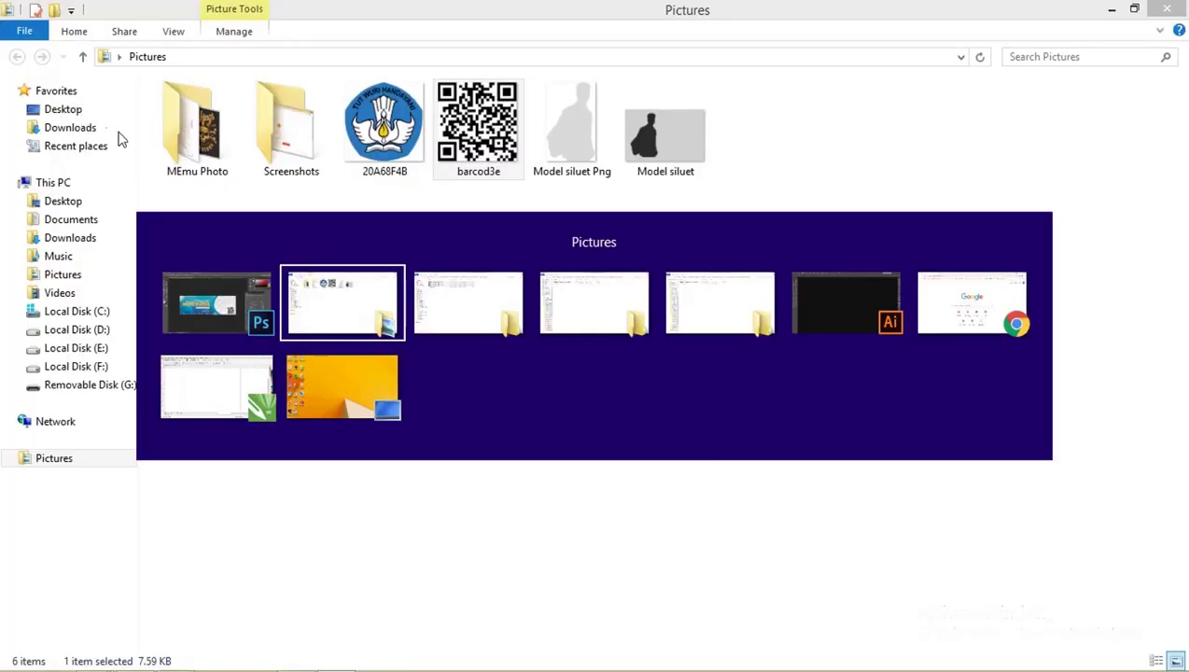
pyautogui.moveTo(670, 177); pyautogui.dragTo(600, 653)
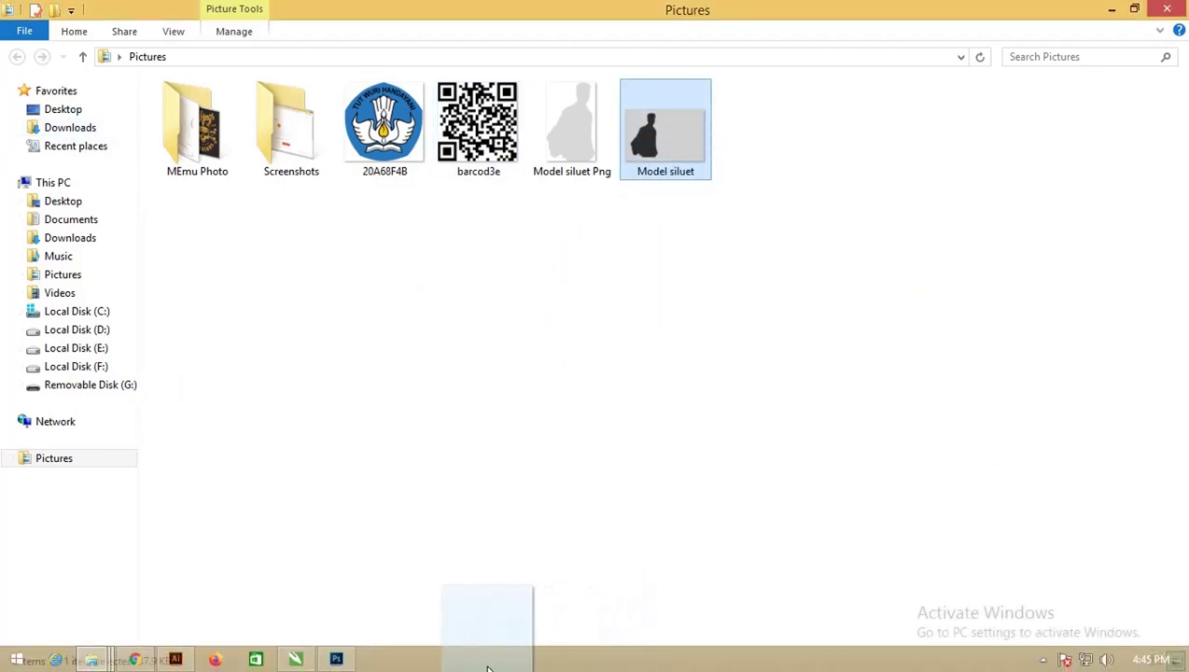
pyautogui.moveTo(600, 653)
pyautogui.mouseDown()
pyautogui.moveTo(342, 661)
pyautogui.moveTo(429, 322)
pyautogui.moveTo(555, 308)
pyautogui.mouseUp()
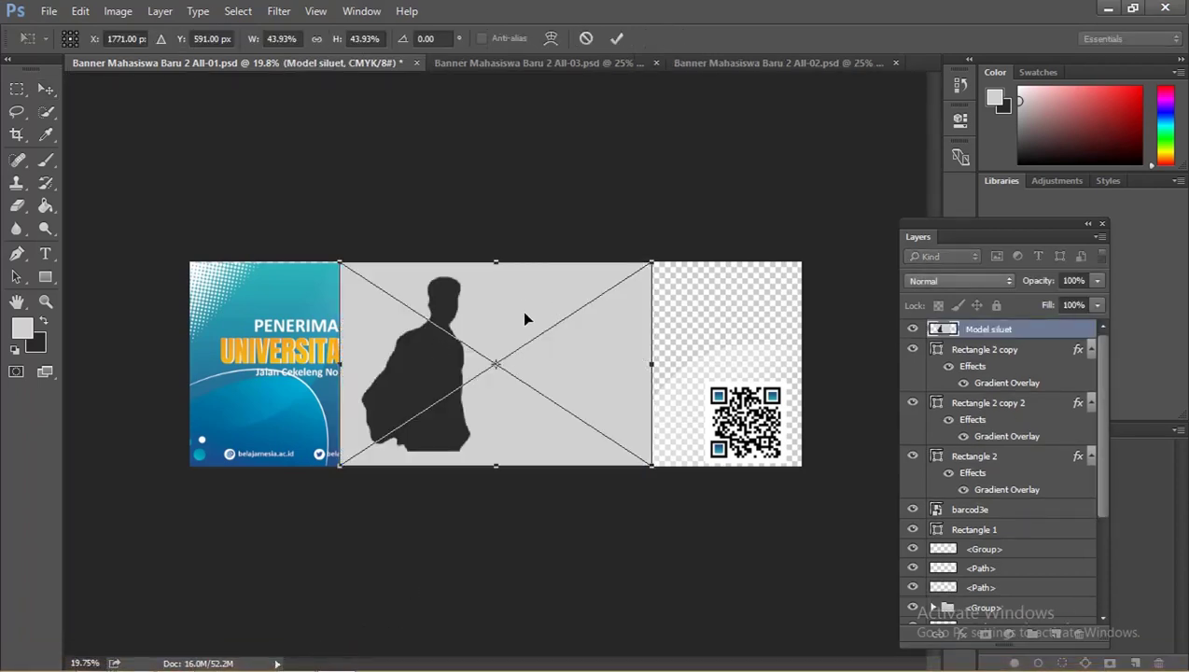
# Commit the Model siluet placement, flip it horizontally, and position it on the right half.
pyautogui.press('Return')
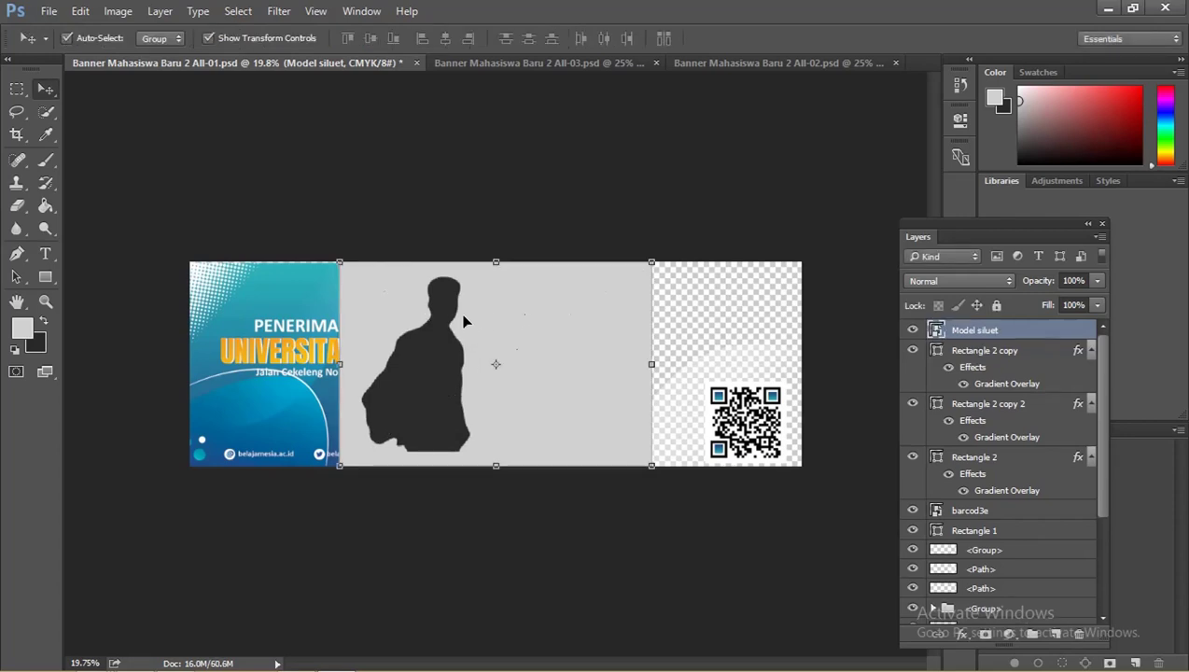
pyautogui.moveTo(465, 321); pyautogui.dragTo(606, 321)
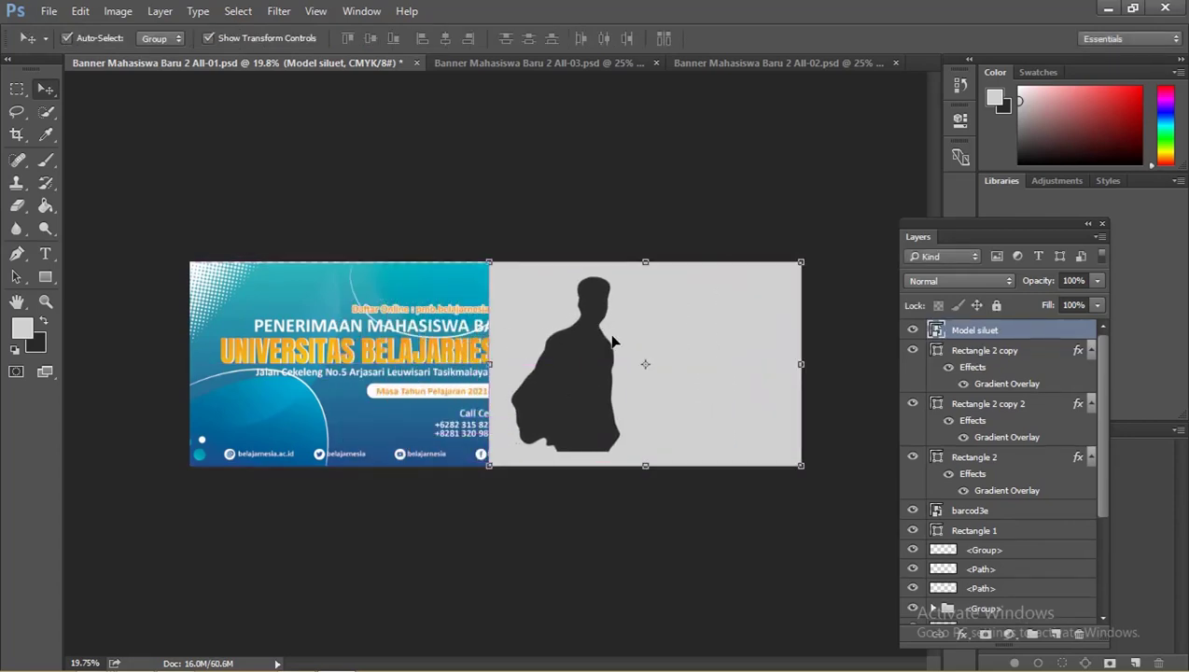
pyautogui.click(80, 11)
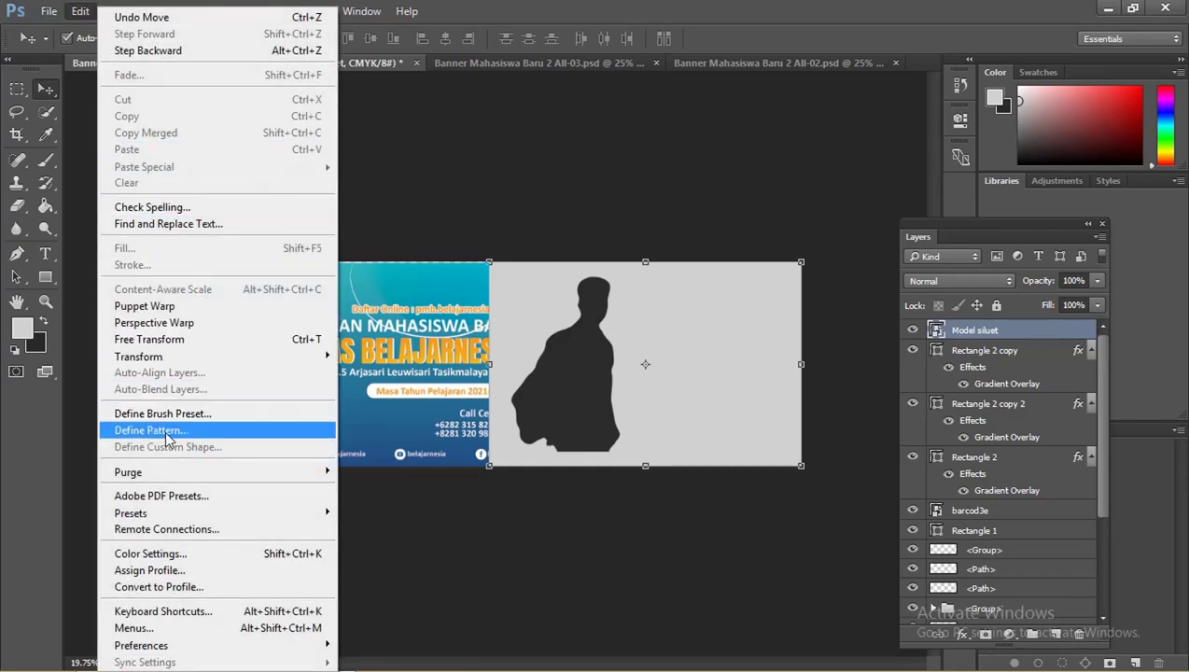
pyautogui.moveTo(138, 356)
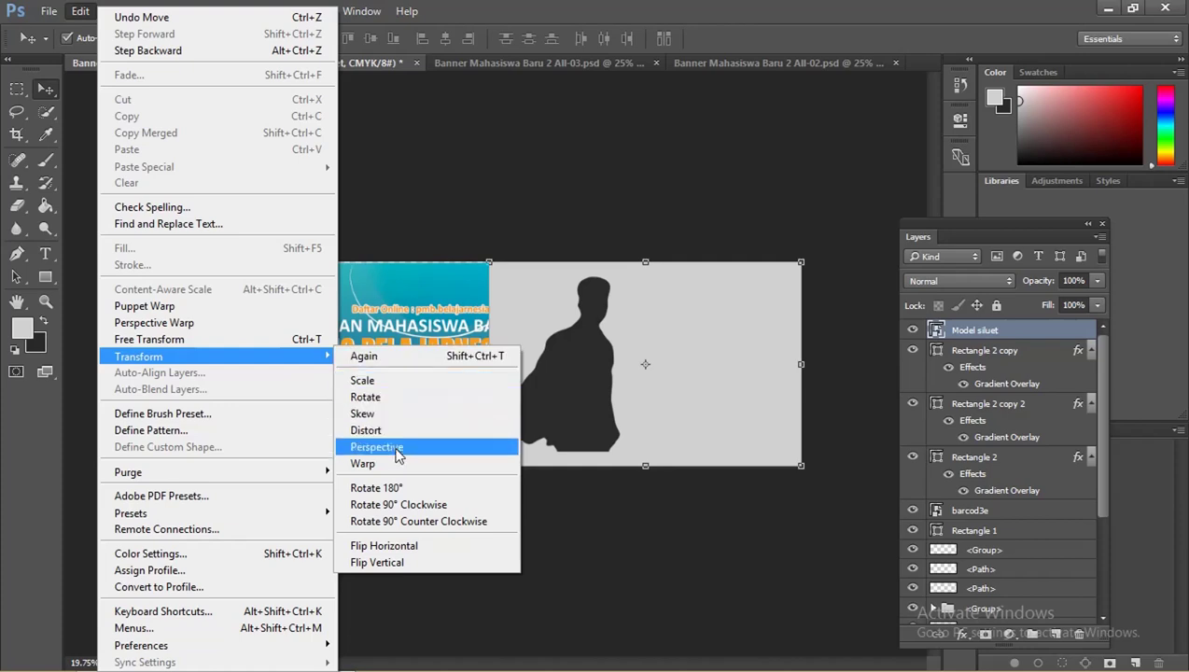
pyautogui.click(411, 545)
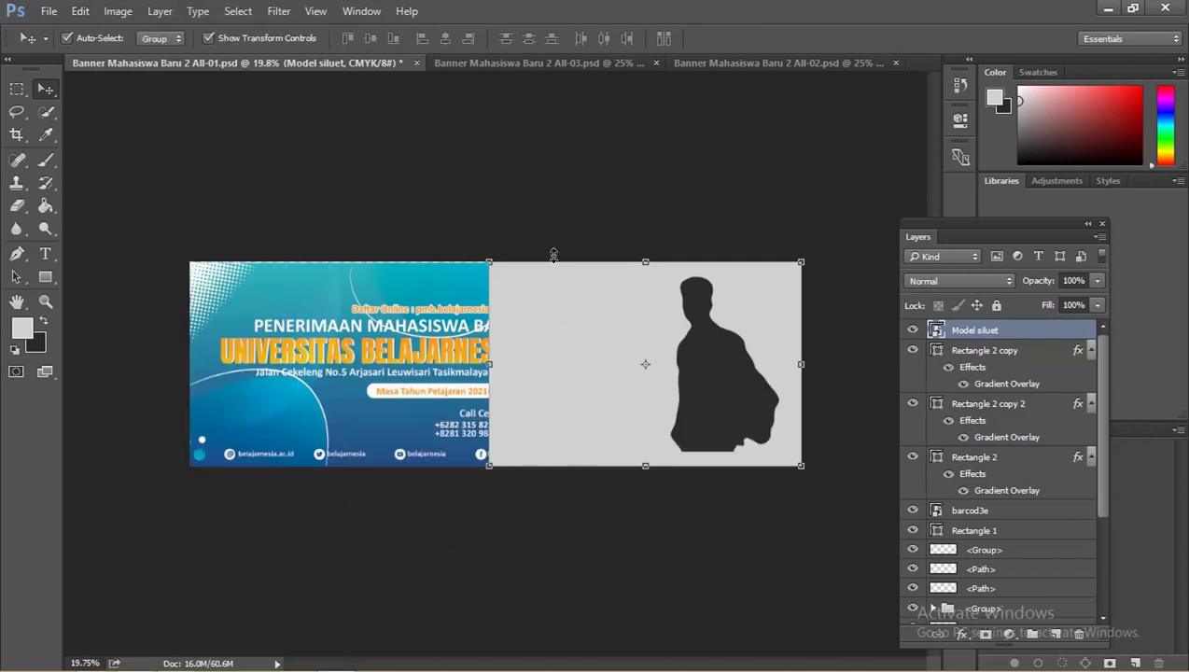
pyautogui.moveTo(663, 324); pyautogui.dragTo(516, 324)
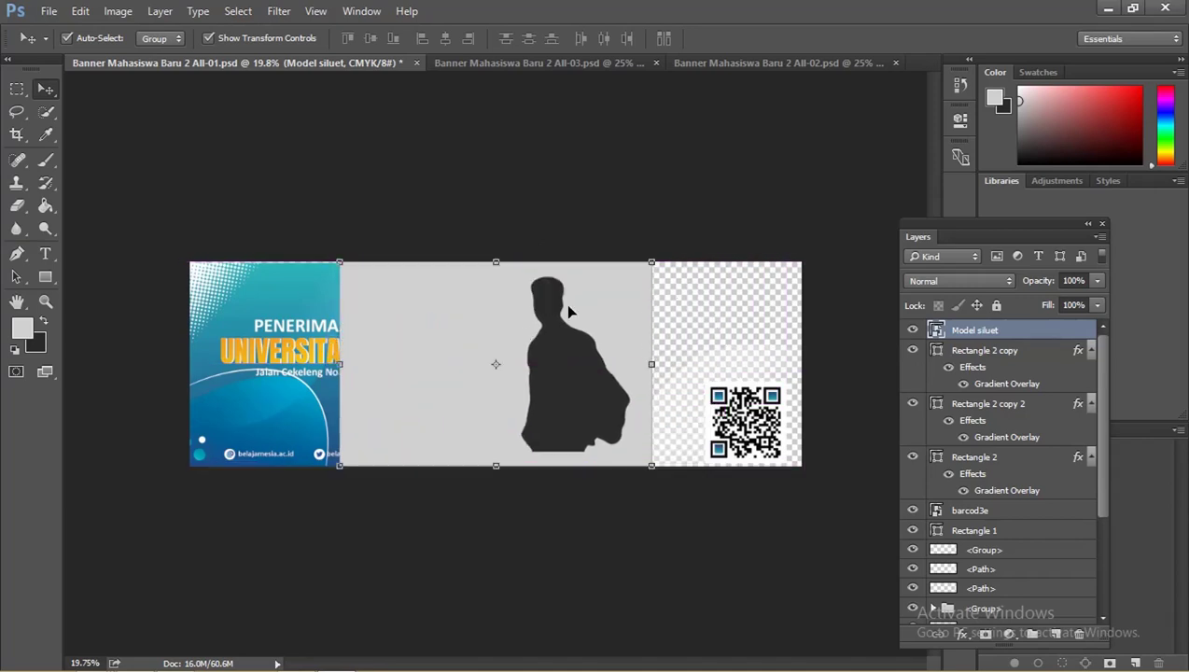
pyautogui.moveTo(564, 310); pyautogui.dragTo(720, 314)
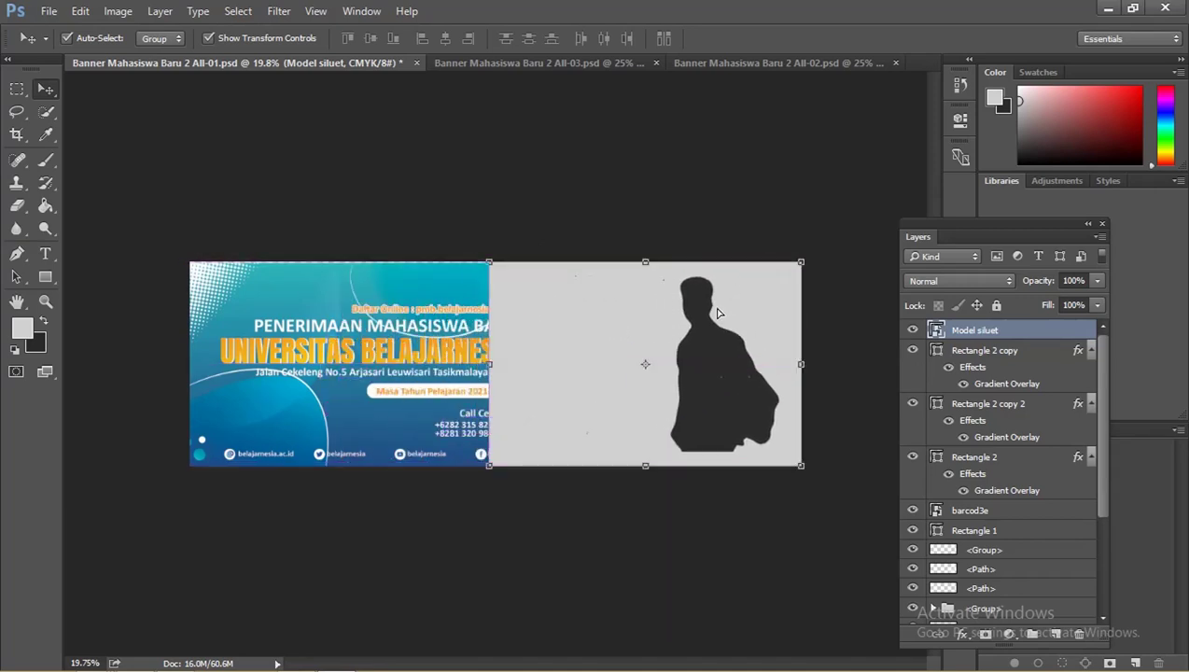
# Move the Model siluet layer just above barcod3e in the Layers panel.
pyautogui.moveTo(1006, 336); pyautogui.dragTo(1008, 501)
pyautogui.scroll(-5, 1003, 485)
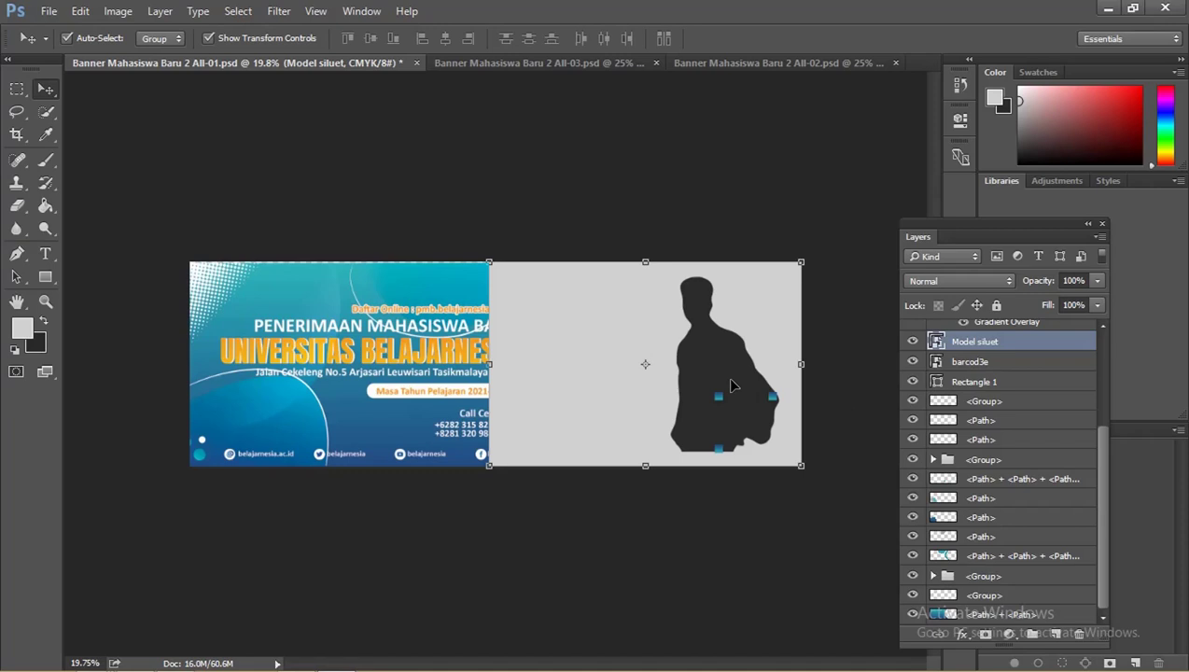
pyautogui.press('ctrl')
pyautogui.press('ctrl')
pyautogui.press('ctrl')
# Send the Model siluet layer to the bottom of the layer stack.
pyautogui.hotkey('ctrl', 'shift', '[')
pyautogui.click(688, 235)
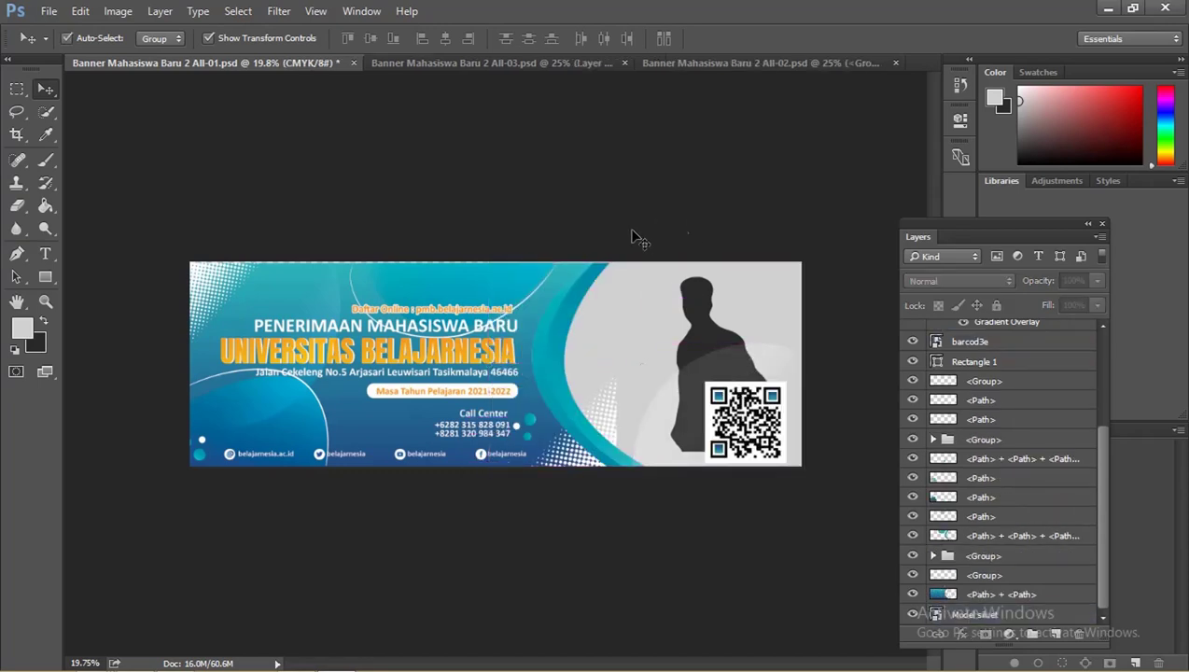
pyautogui.click(609, 405)
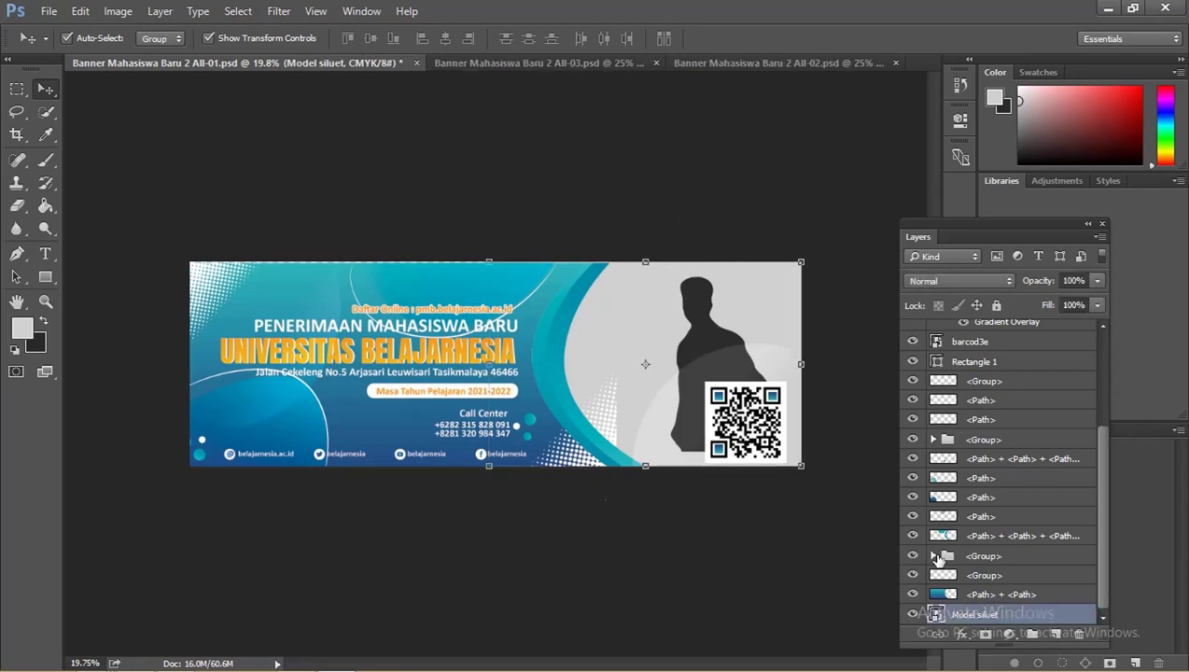
# Select the halftone <Group> layer, zoom in slightly, and switch to a 175 px Eraser.
pyautogui.click(969, 575)
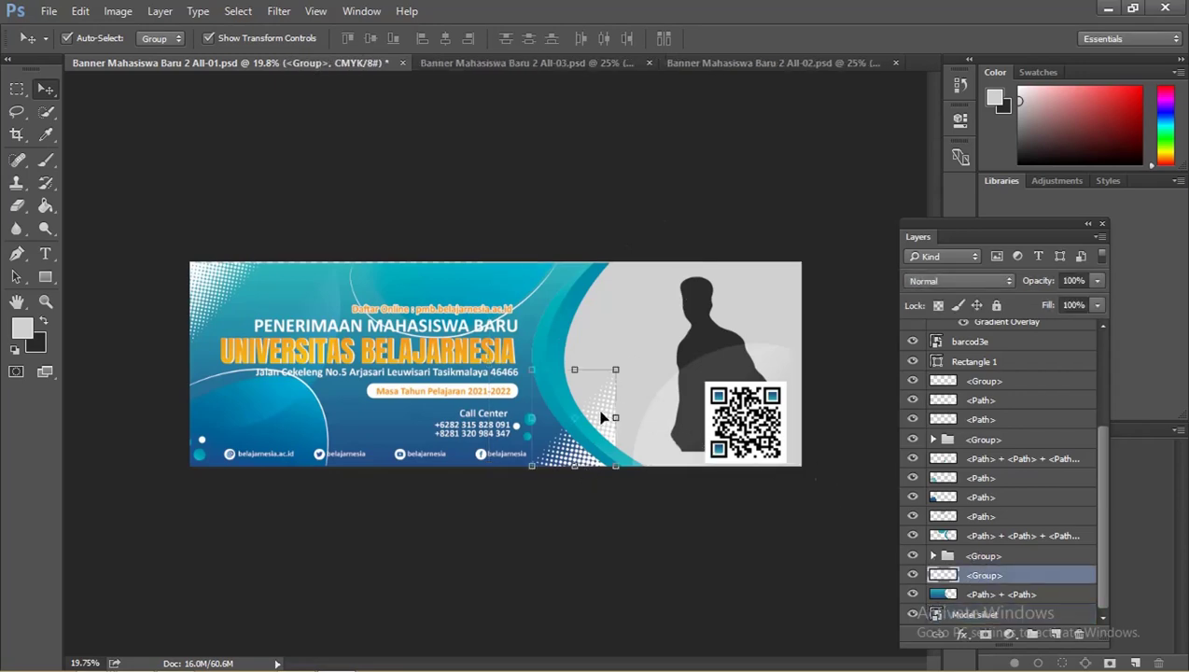
pyautogui.press('z')
pyautogui.moveTo(605, 406)
pyautogui.mouseDown()
pyautogui.moveTo(644, 425)
pyautogui.moveTo(603, 420)
pyautogui.mouseUp()
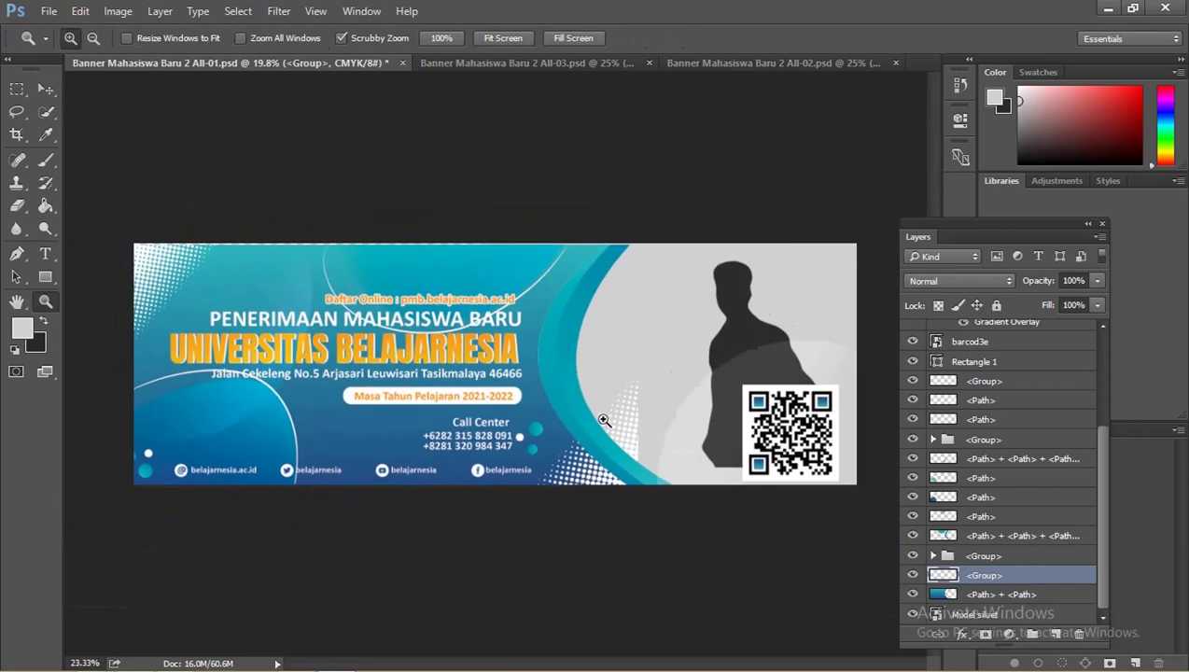
pyautogui.press('v')
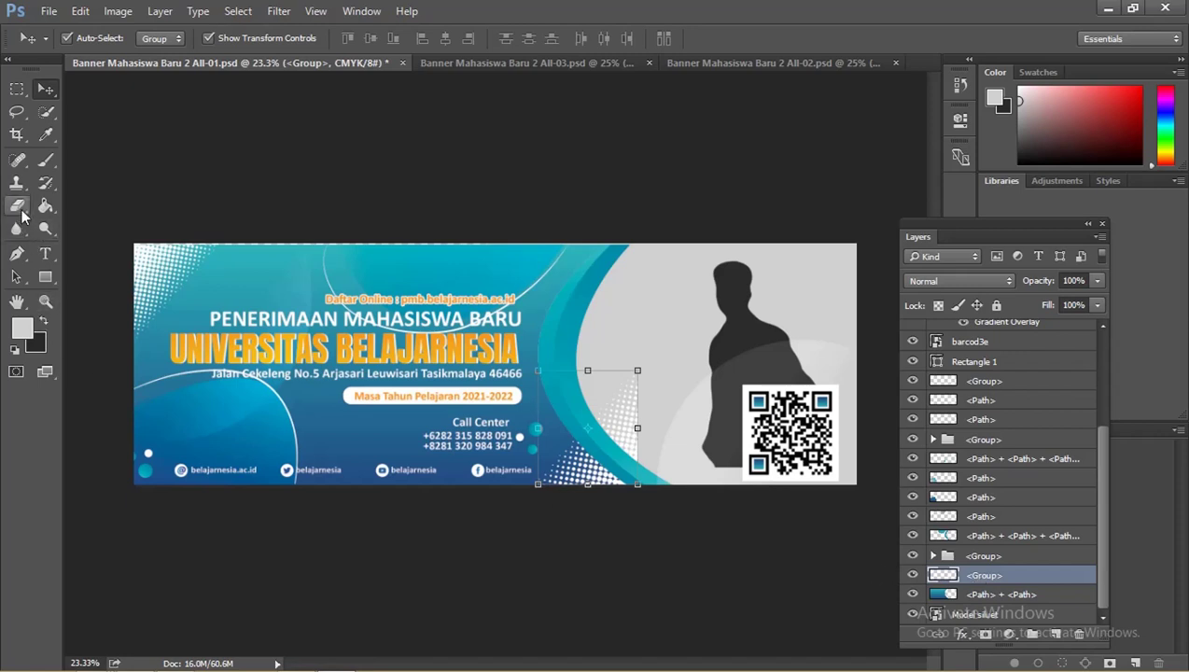
pyautogui.click(19, 207)
# Erase the leftover halftone dots and white specks from the grey area.
pyautogui.moveTo(637, 371)
pyautogui.mouseDown()
pyautogui.moveTo(642, 459)
pyautogui.moveTo(612, 426)
pyautogui.mouseUp()
pyautogui.moveTo(708, 496); pyautogui.dragTo(598, 371)
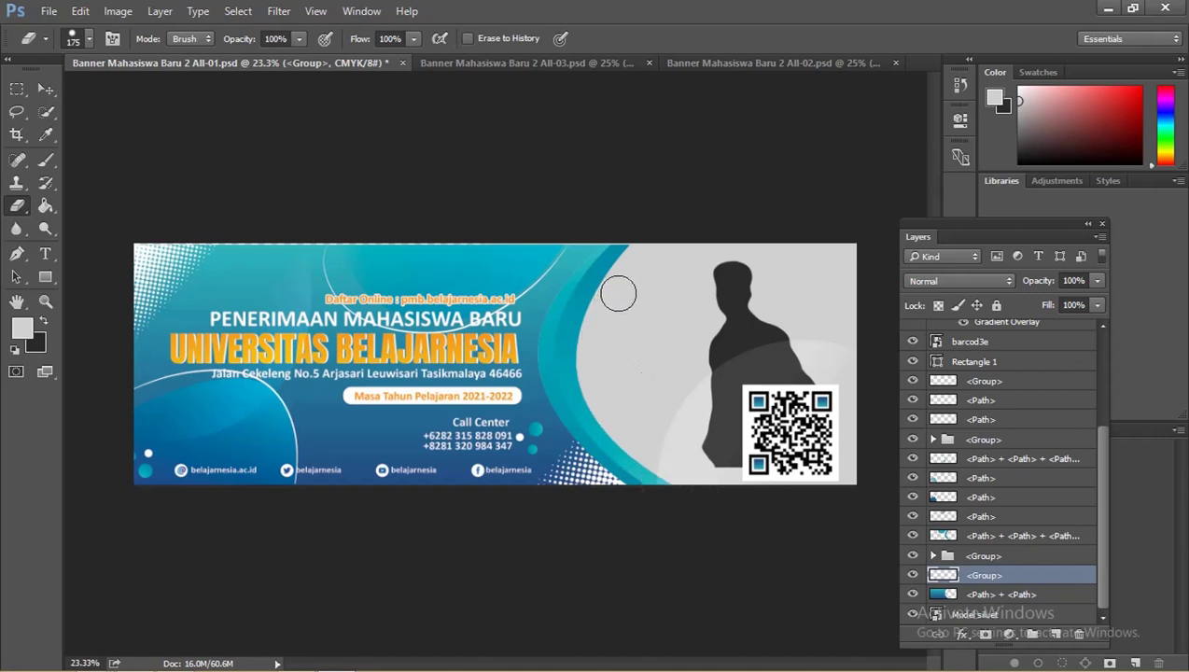
pyautogui.press('v')
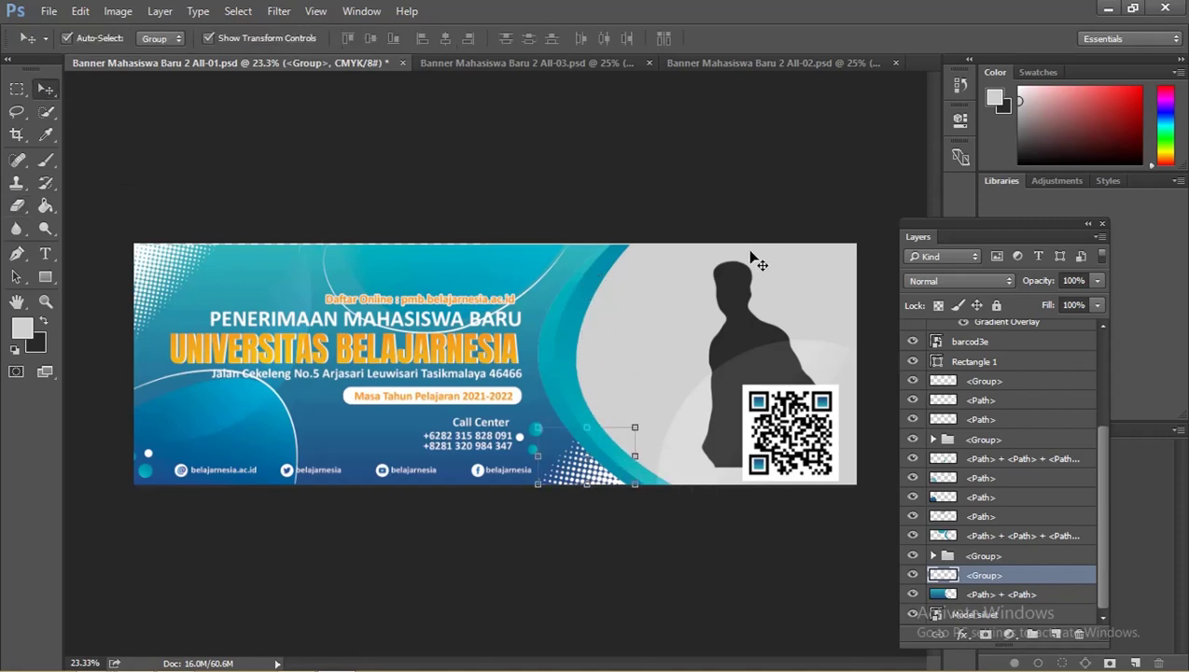
# Free-transform Model siluet without resizing it, then expand the banner's text group in Layers.
pyautogui.click(752, 253)
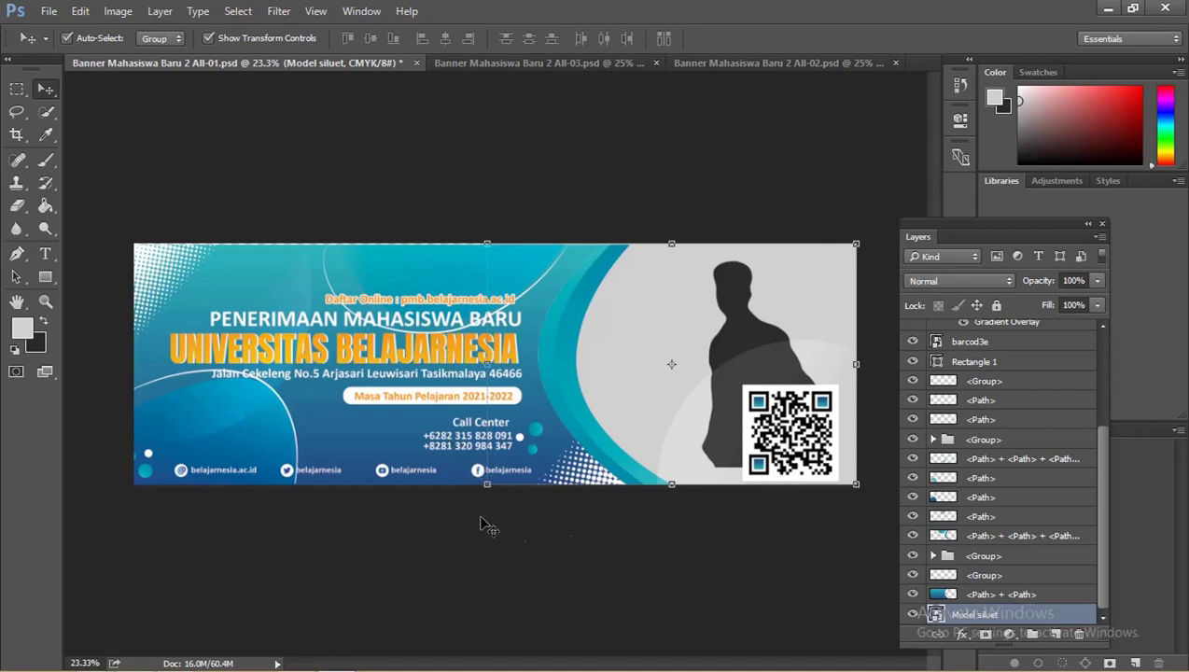
pyautogui.moveTo(487, 484); pyautogui.dragTo(425, 508)
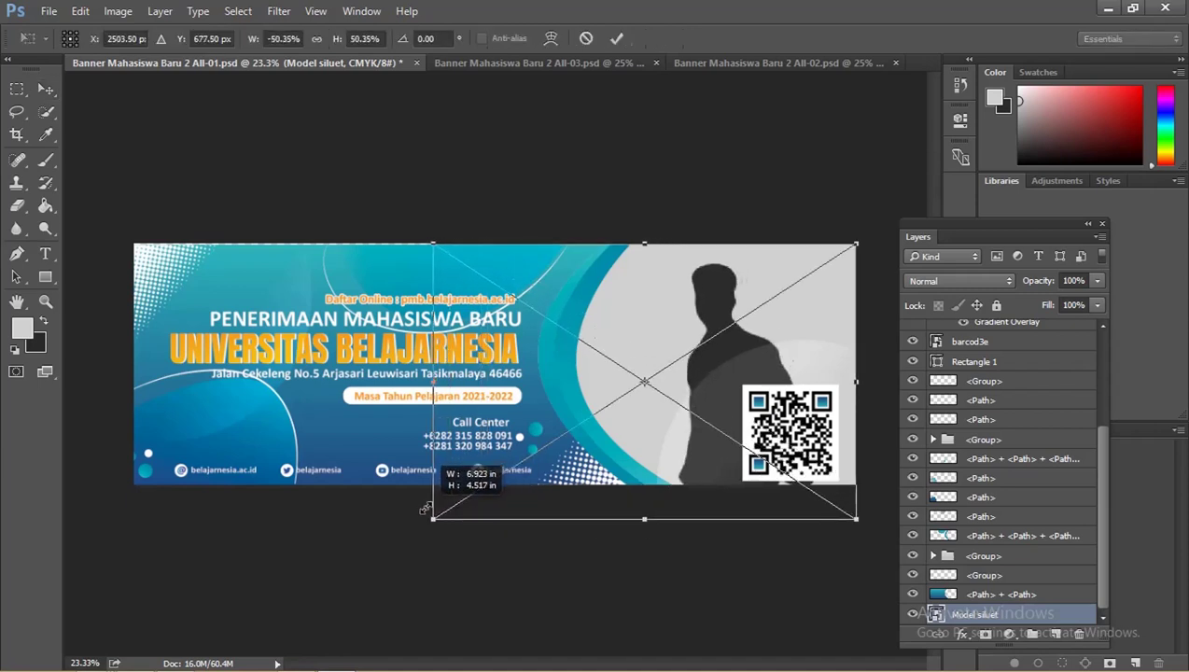
pyautogui.hotkey('ctrl', 'z')
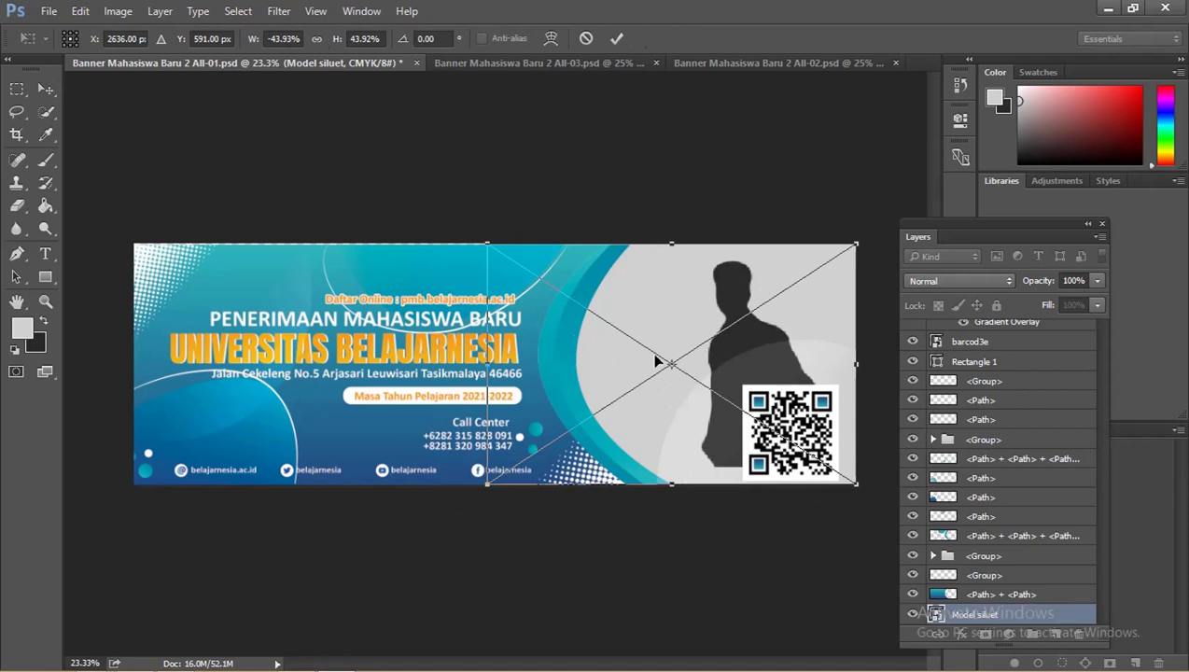
pyautogui.press('Return')
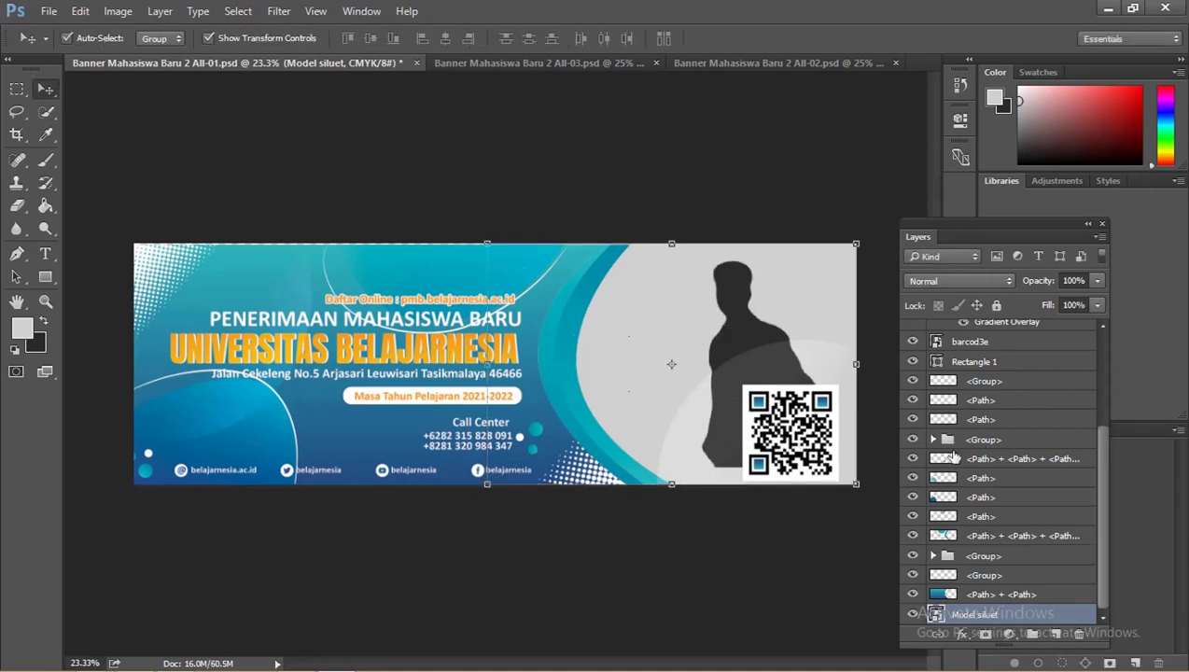
pyautogui.click(934, 439)
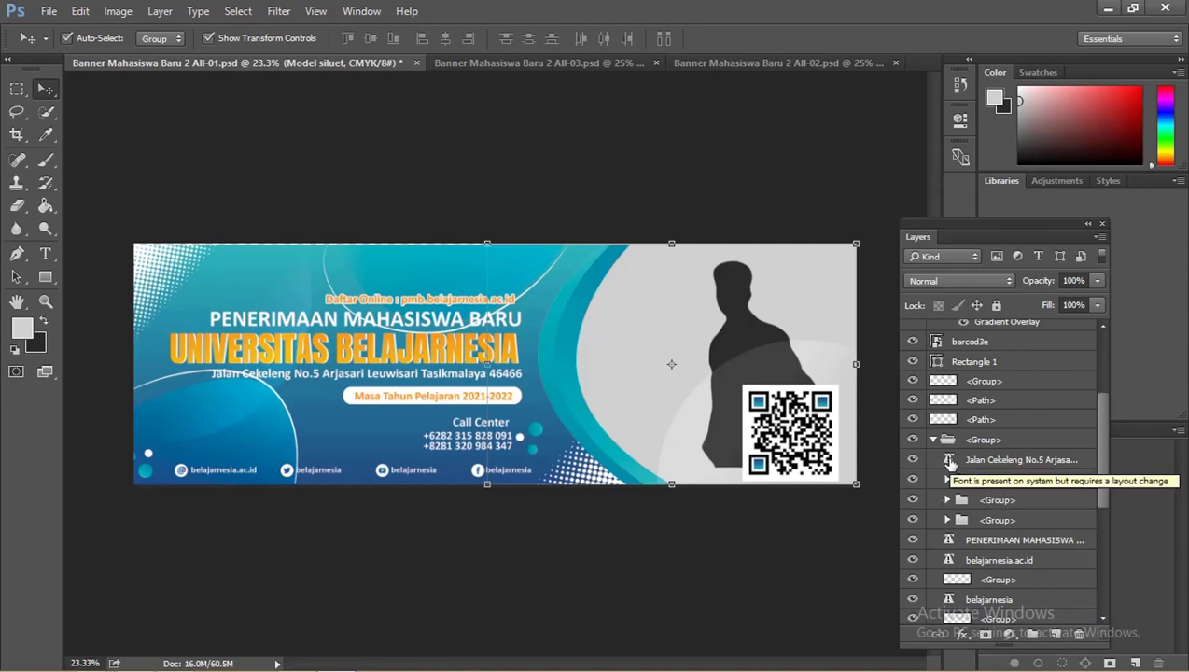
# Re-lay out the Jalan Cekeleng address line in Calibri Bold 15.28 pt, wording unchanged.
pyautogui.doubleClick(949, 460)
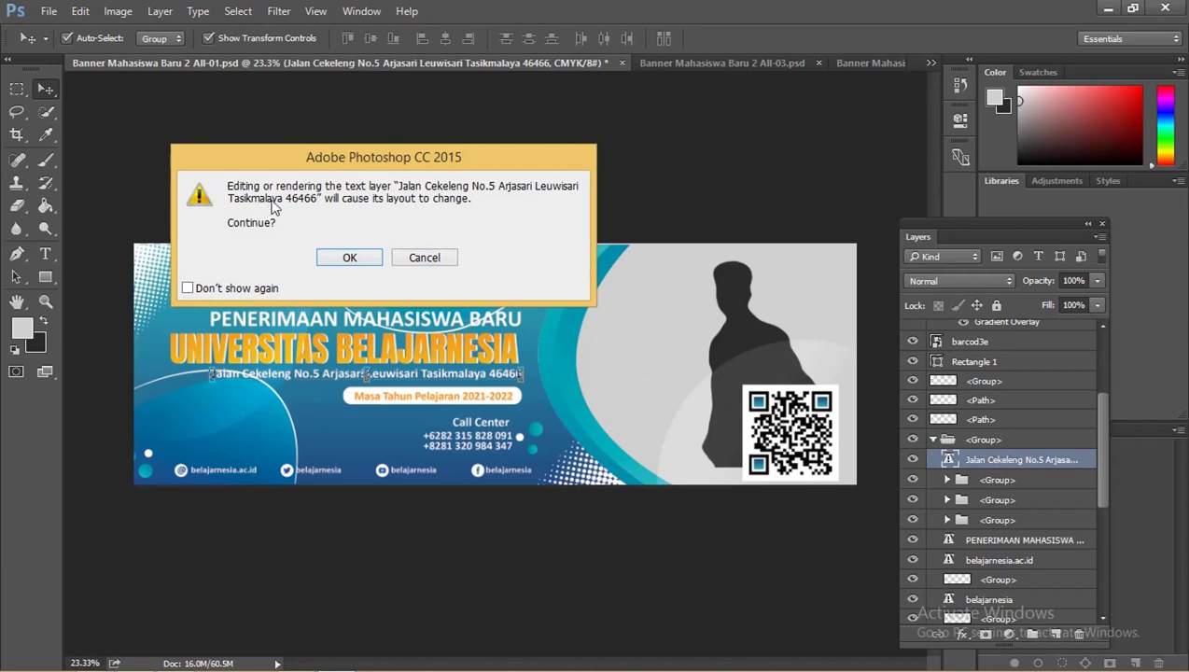
pyautogui.click(337, 259)
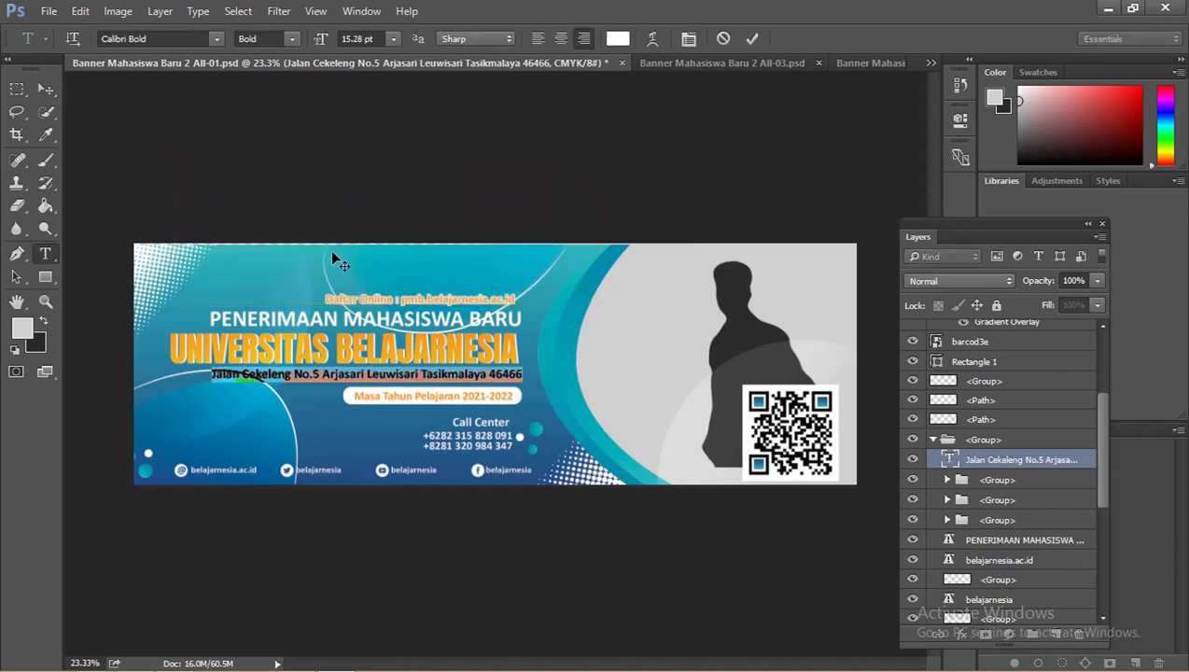
pyautogui.click(318, 375)
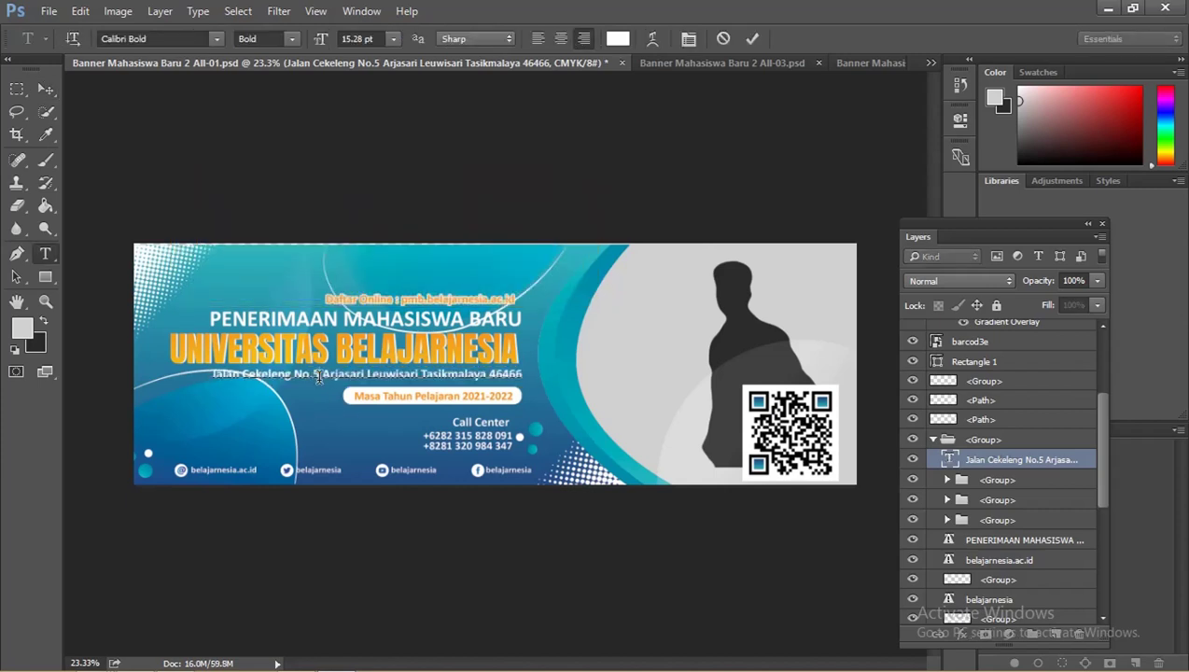
pyautogui.moveTo(216, 371); pyautogui.dragTo(519, 374)
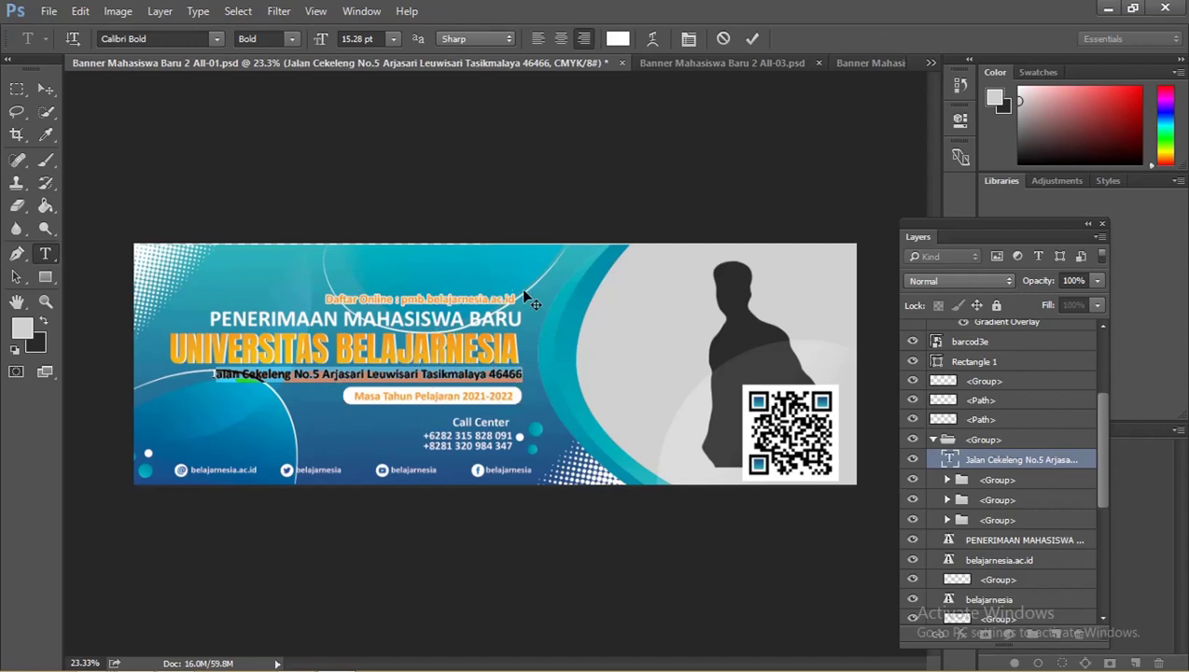
pyautogui.click(45, 89)
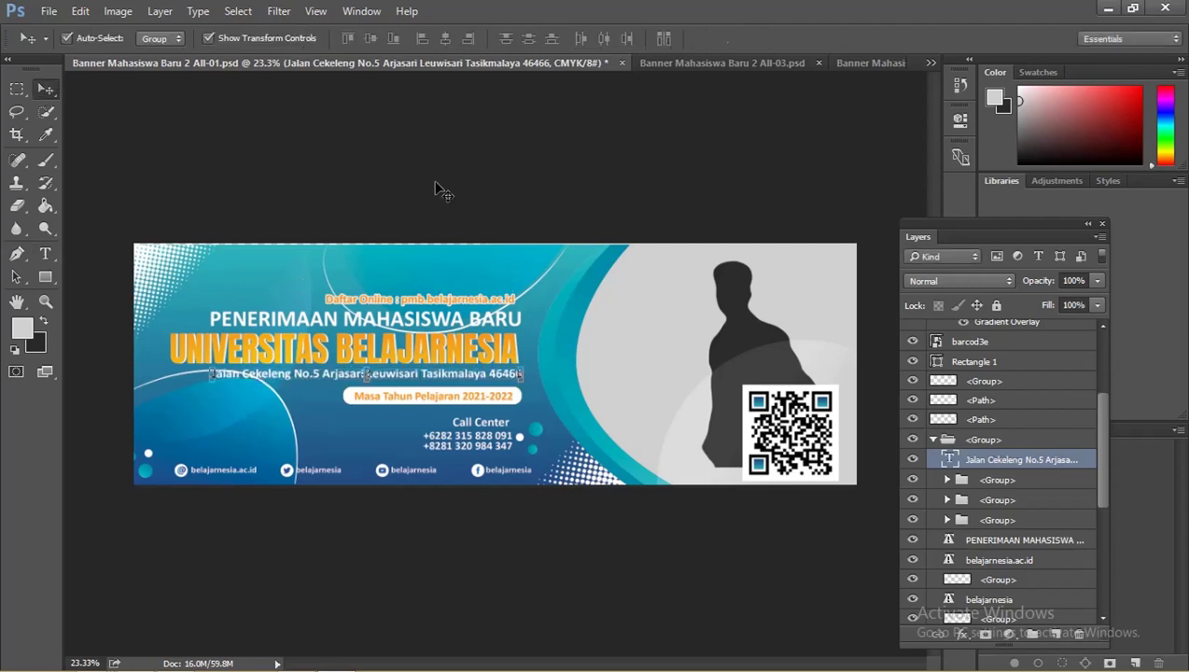
pyautogui.click(760, 296)
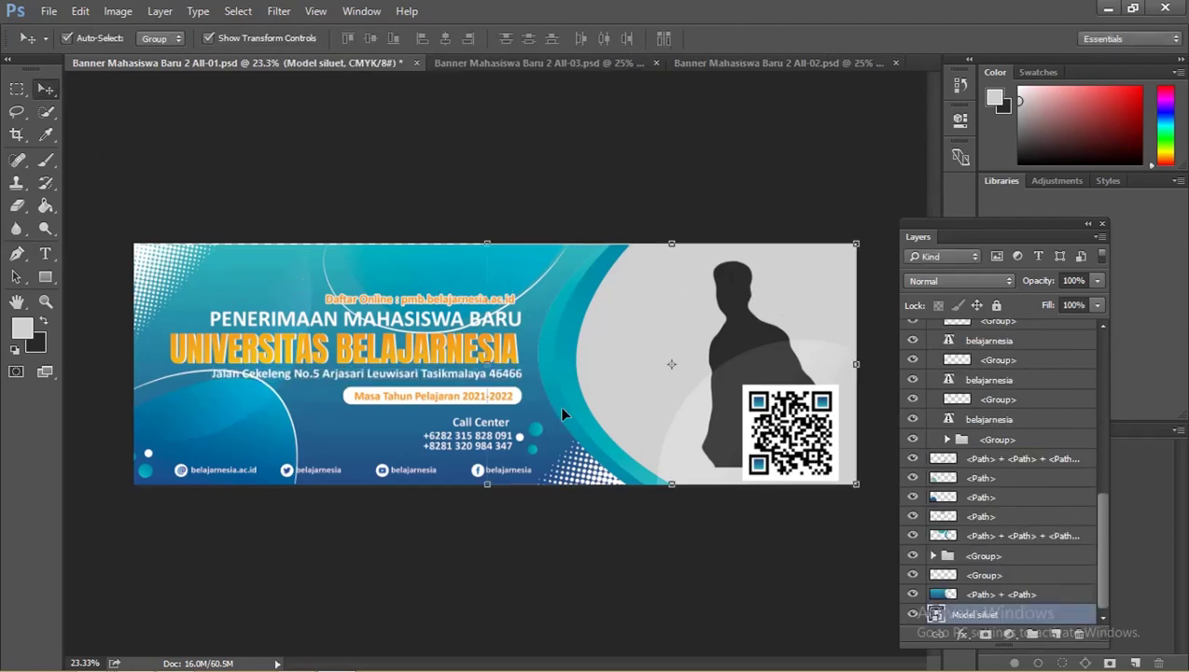
# Enlarge the silhouette to about 56.63%, shift it up-left, then show the purple All-03 banner.
pyautogui.moveTo(479, 492); pyautogui.dragTo(355, 521)
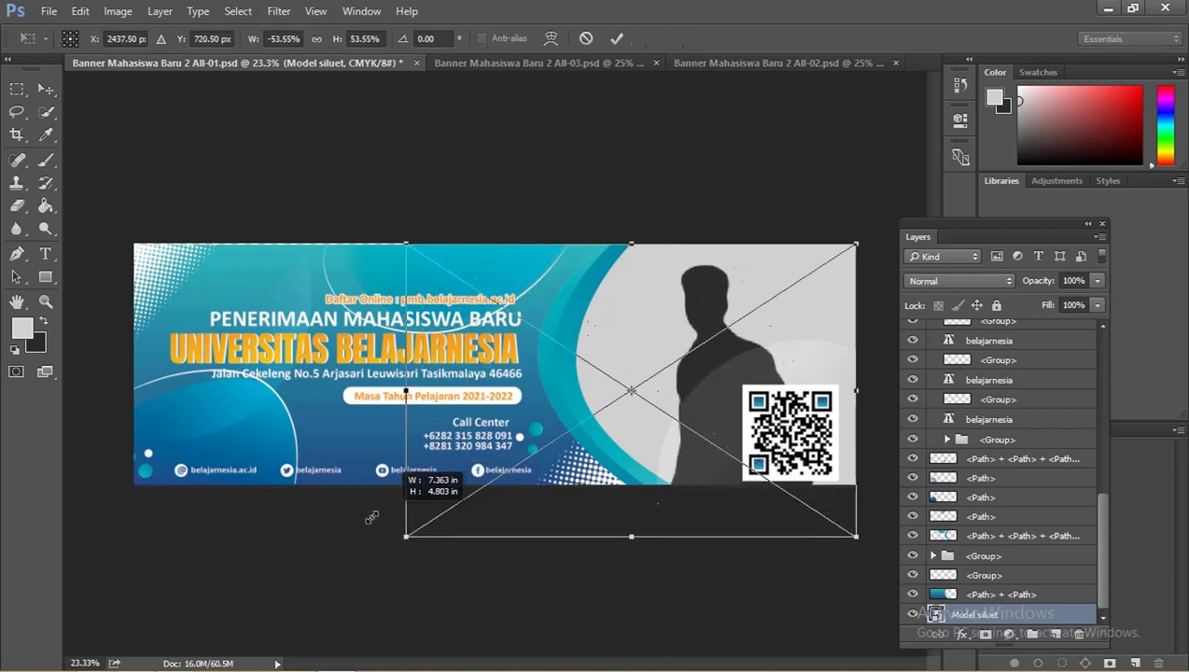
pyautogui.moveTo(699, 306); pyautogui.dragTo(699, 298)
pyautogui.press('Return')
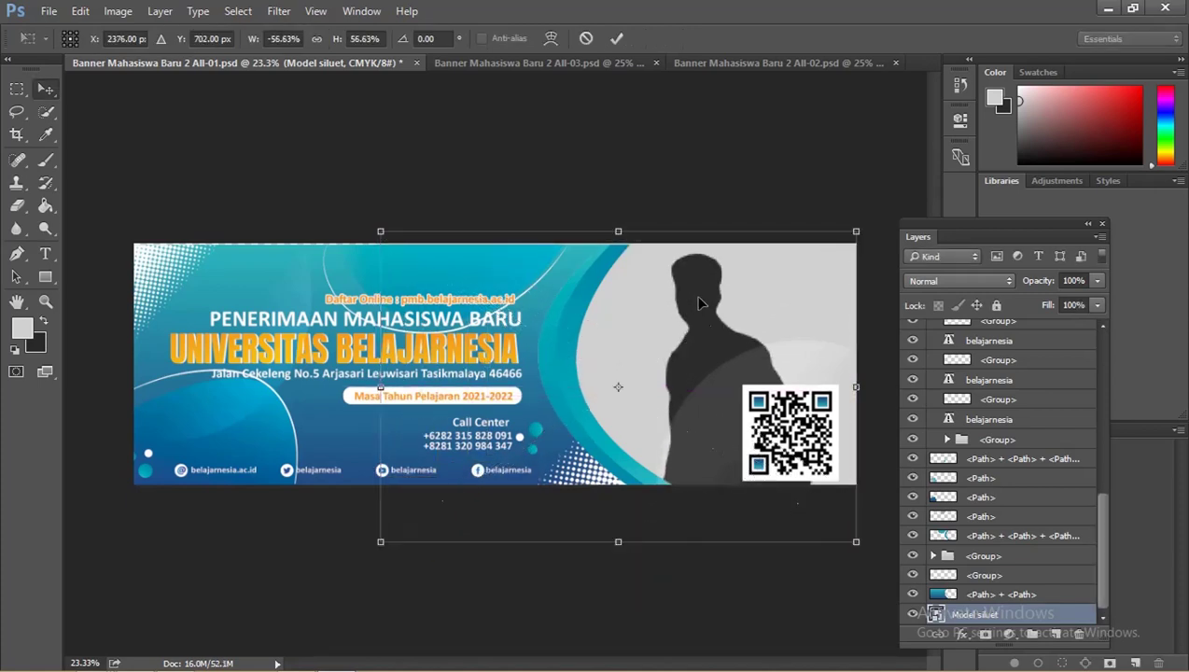
pyautogui.click(727, 200)
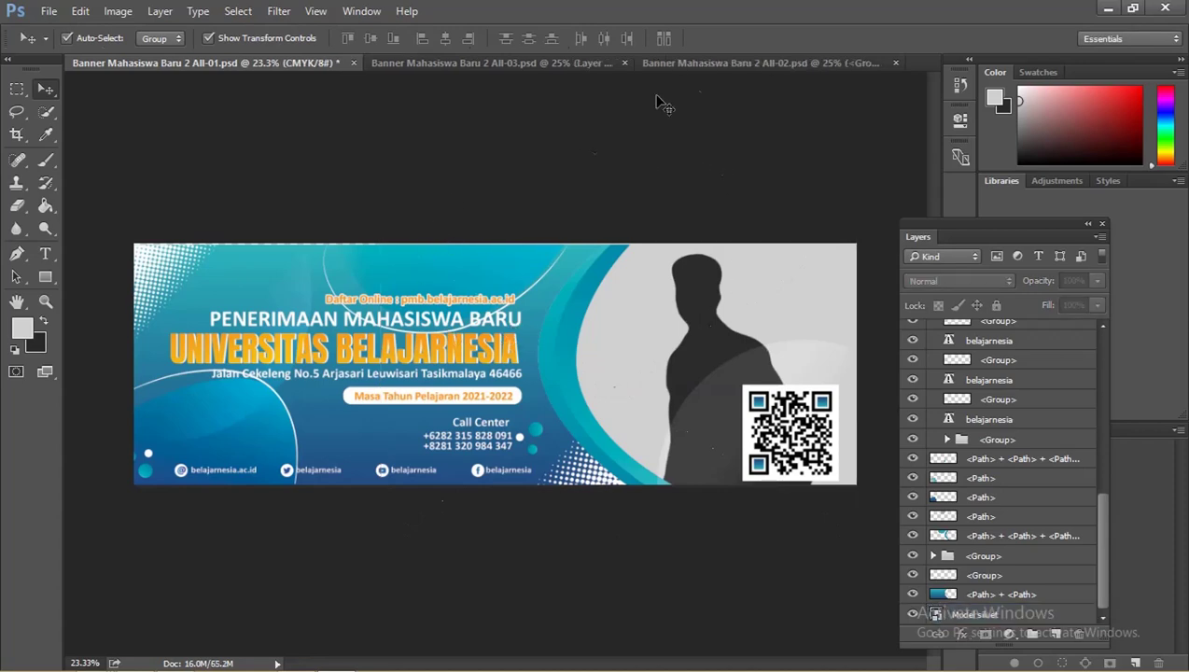
pyautogui.click(571, 62)
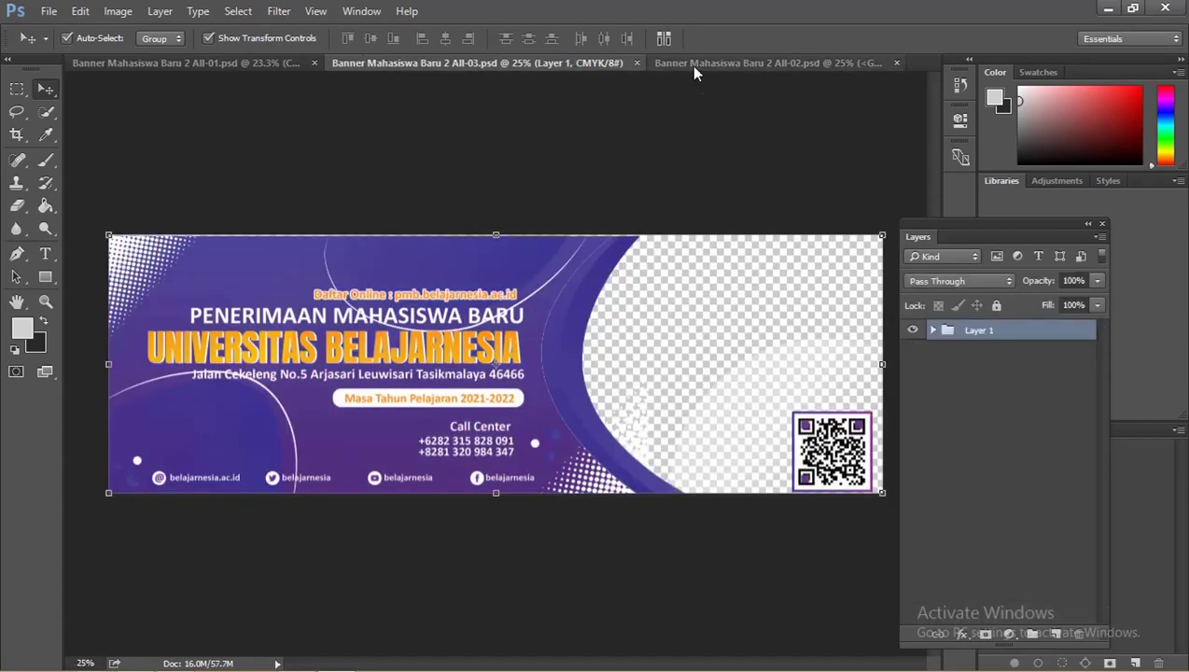
# Open Banner Mahasiswa Baru 2 Illustrator.ai from its Explorer folder.
pyautogui.click(694, 64)
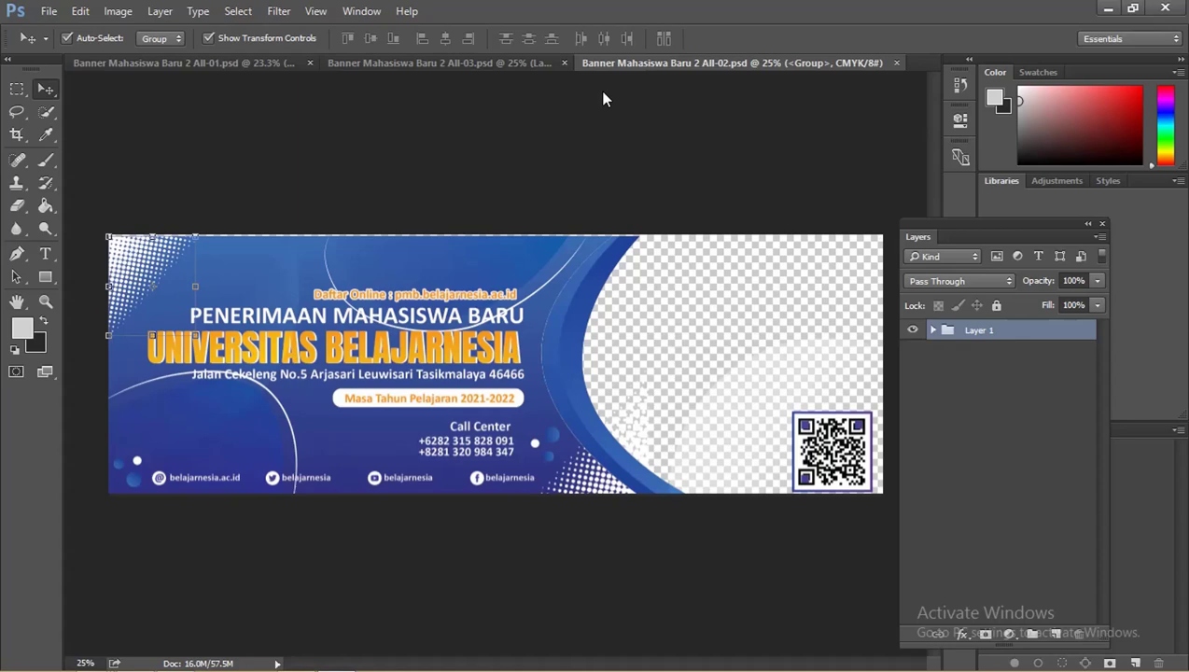
pyautogui.click(249, 66)
pyautogui.hotkey('alt', 'Tab')
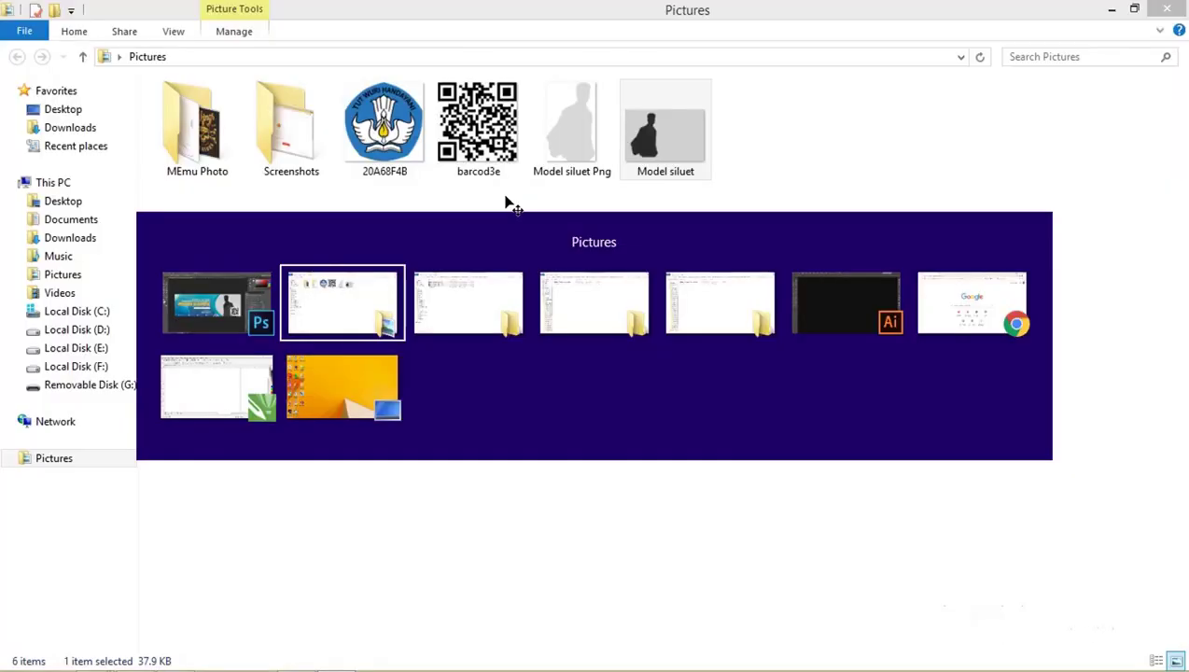
pyautogui.hotkey('alt', 'Tab')
pyautogui.hotkey('alt', 'Tab')
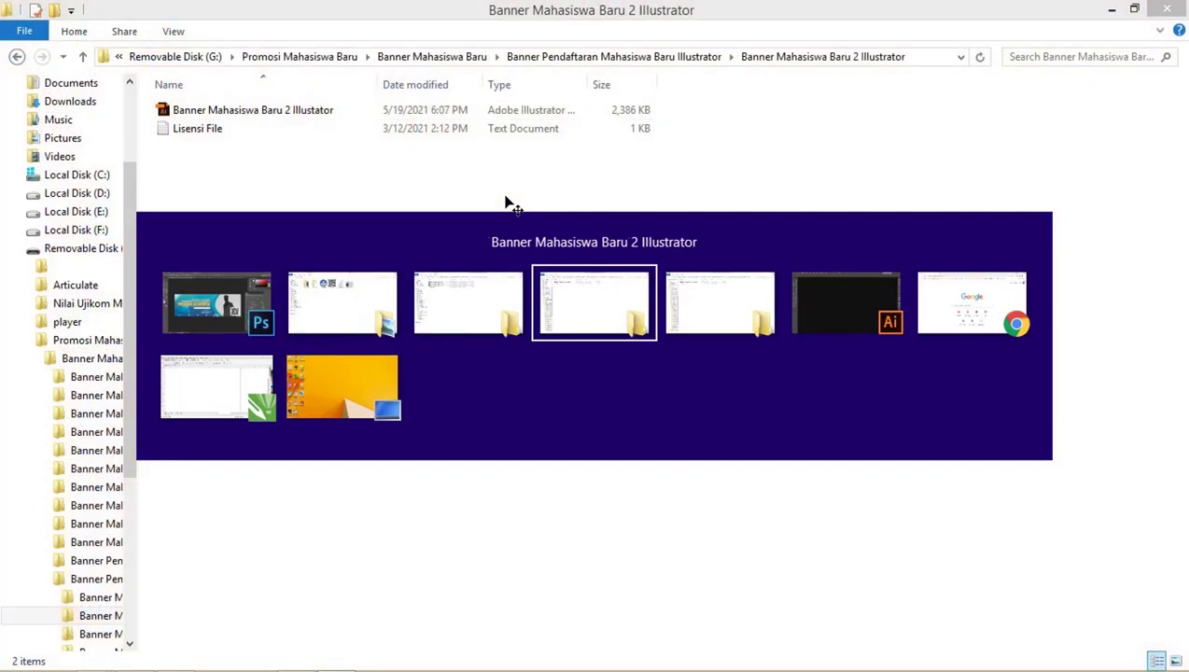
pyautogui.click(310, 111)
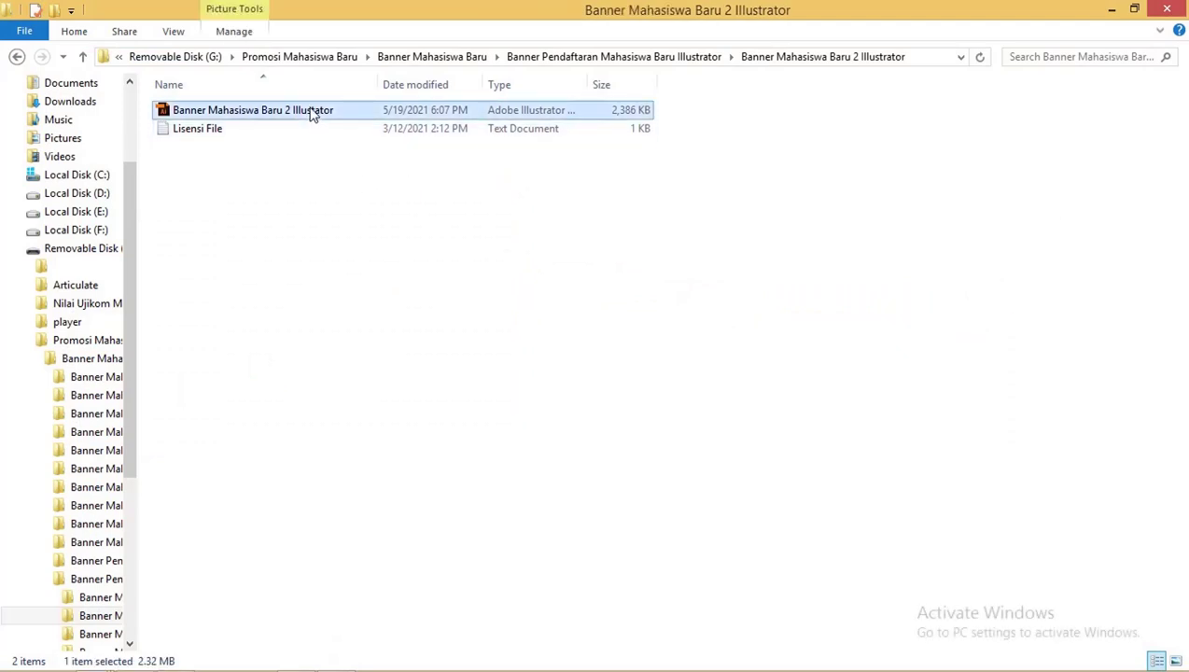
pyautogui.rightClick(317, 117)
pyautogui.click(320, 119)
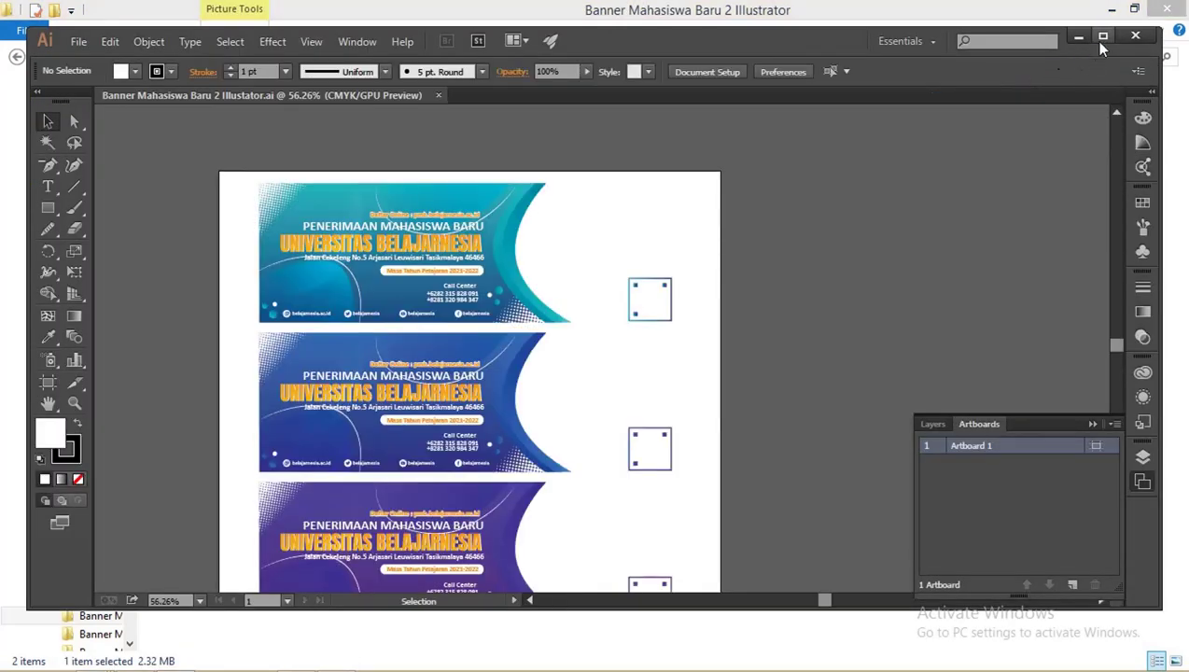
# Maximize the Illustrator window and zoom out to see the whole page.
pyautogui.click(1101, 36)
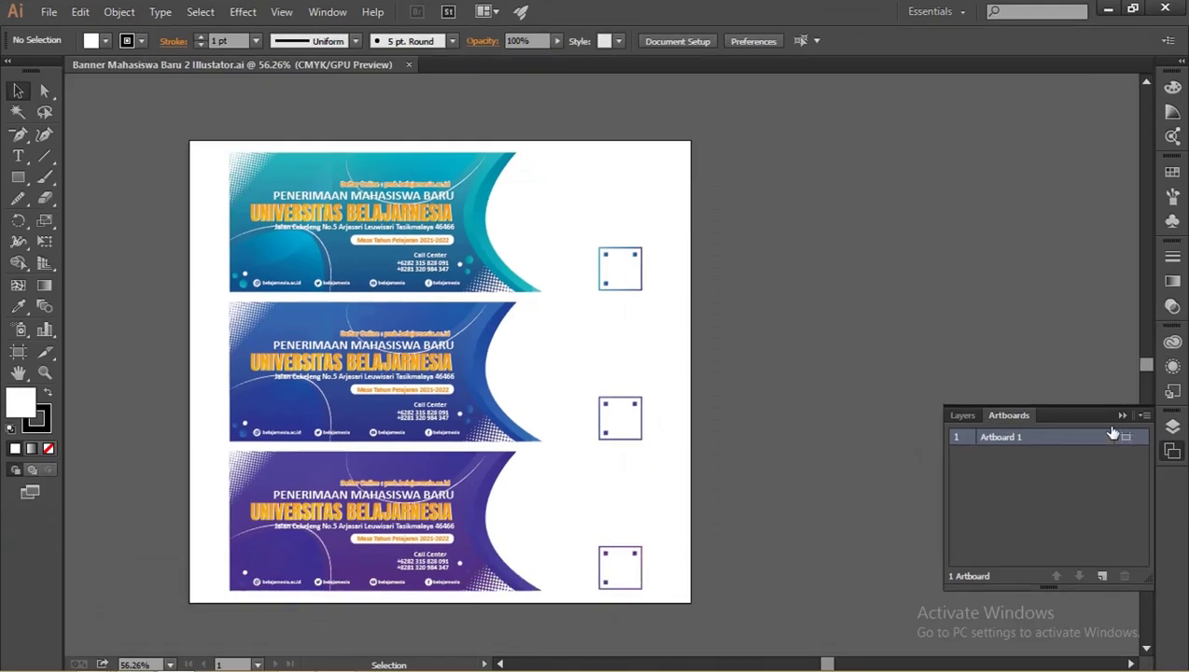
pyautogui.click(1121, 415)
pyautogui.press('z')
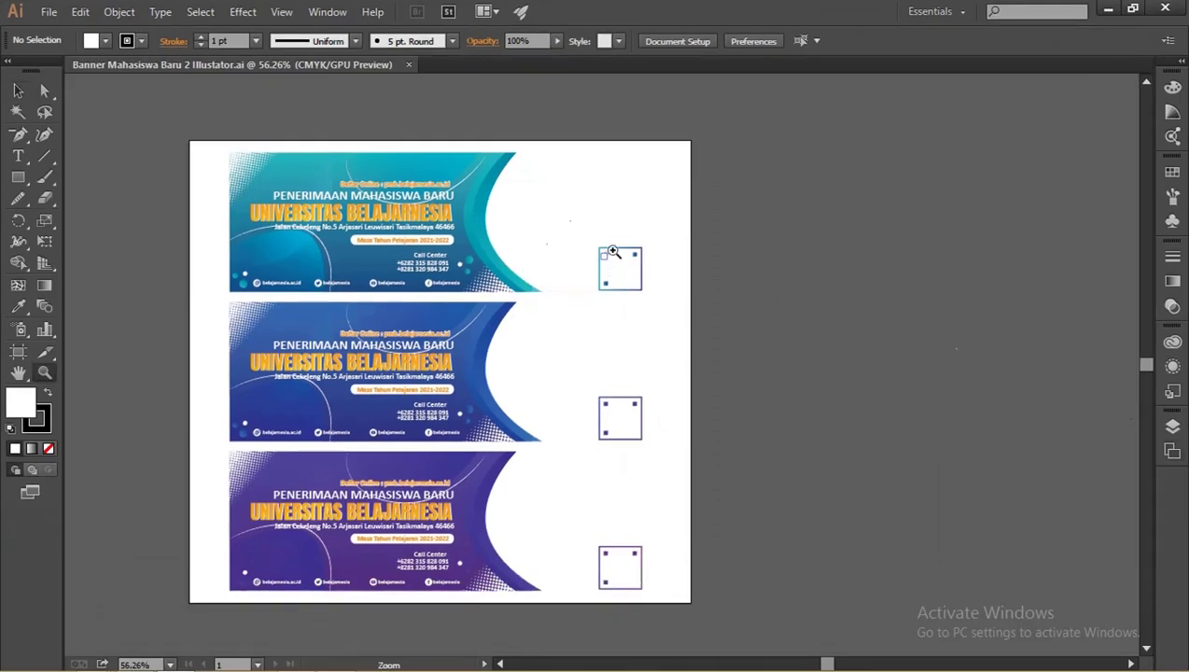
pyautogui.keyDown('alt'); pyautogui.click(613, 252); pyautogui.keyUp('alt')
pyautogui.moveTo(633, 199); pyautogui.dragTo(577, 207)
pyautogui.press('v')
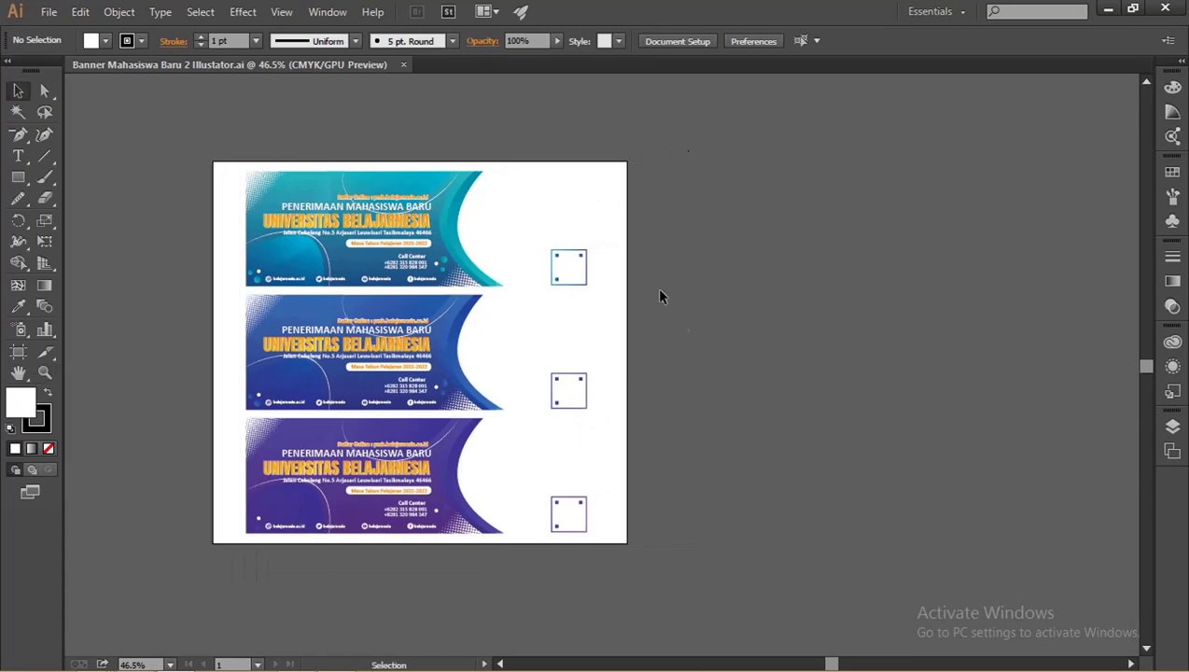
# Move all three banners about 38.77 cm right of Artboard 1, leaving it empty.
pyautogui.moveTo(704, 573); pyautogui.dragTo(223, 146)
pyautogui.moveTo(331, 204)
pyautogui.mouseDown()
pyautogui.moveTo(719, 233)
pyautogui.moveTo(692, 170)
pyautogui.mouseUp()
pyautogui.click(639, 132)
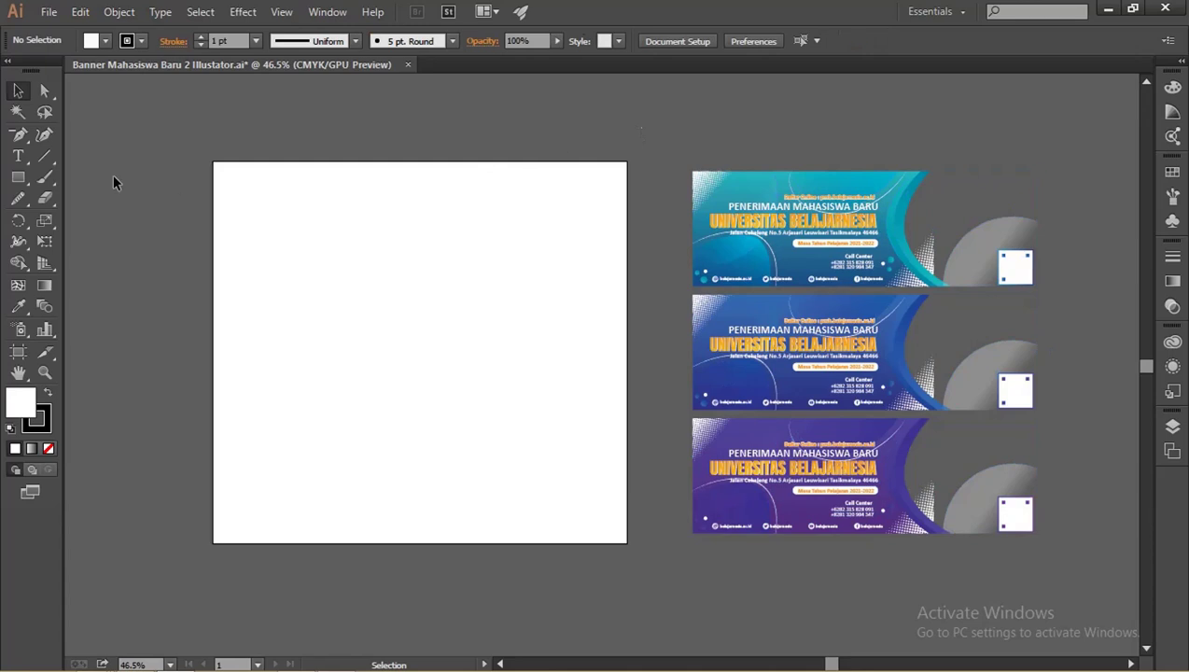
pyautogui.click(17, 354)
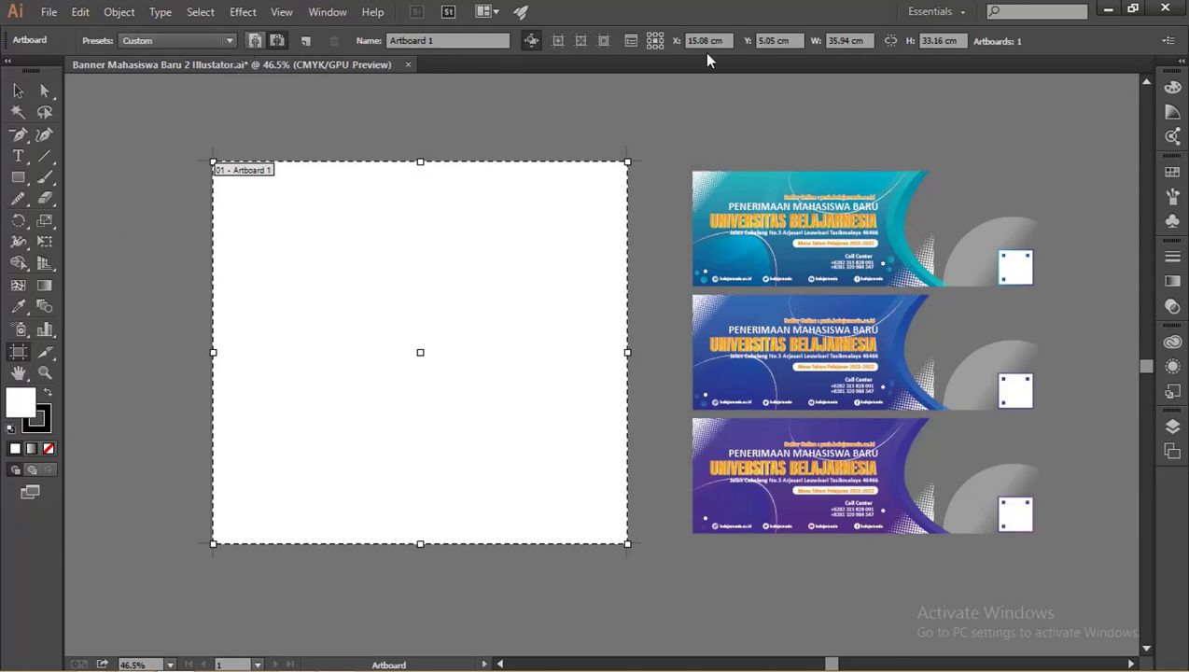
# Resize Artboard 1 to 30 cm wide by 10 cm tall.
pyautogui.click(849, 41)
pyautogui.write('30')
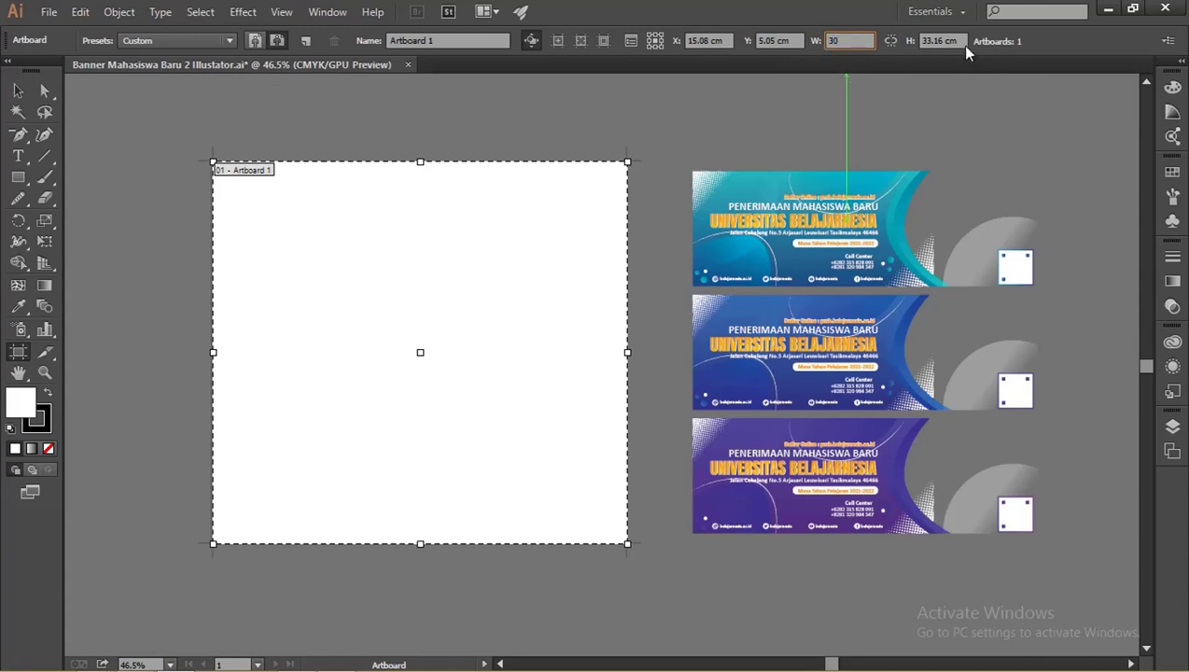
pyautogui.press('Tab')
pyautogui.write('1')
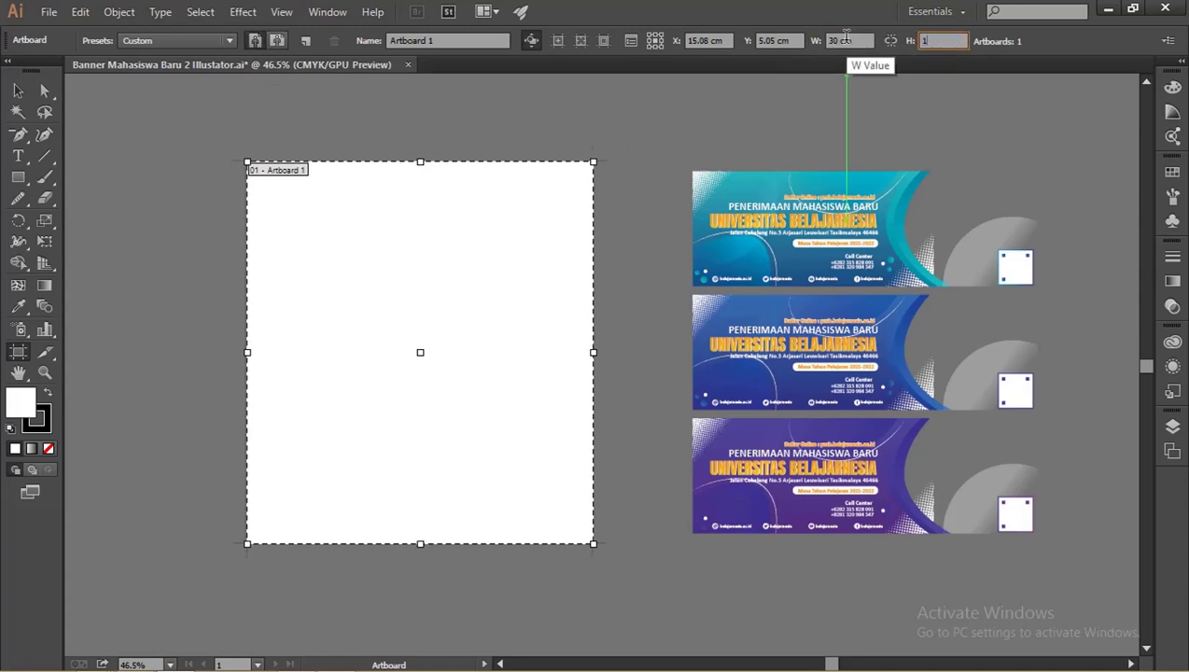
pyautogui.press('Return')
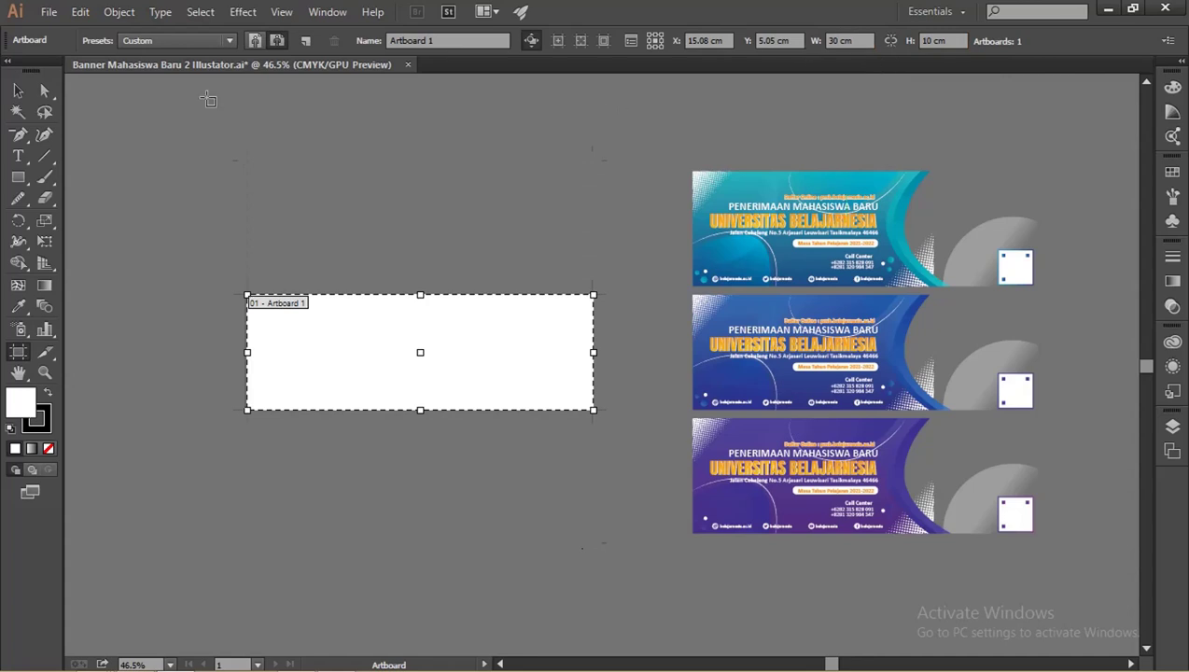
pyautogui.click(18, 90)
# Select the teal banner artwork and add two duplicates of Artboard 1.
pyautogui.click(834, 233)
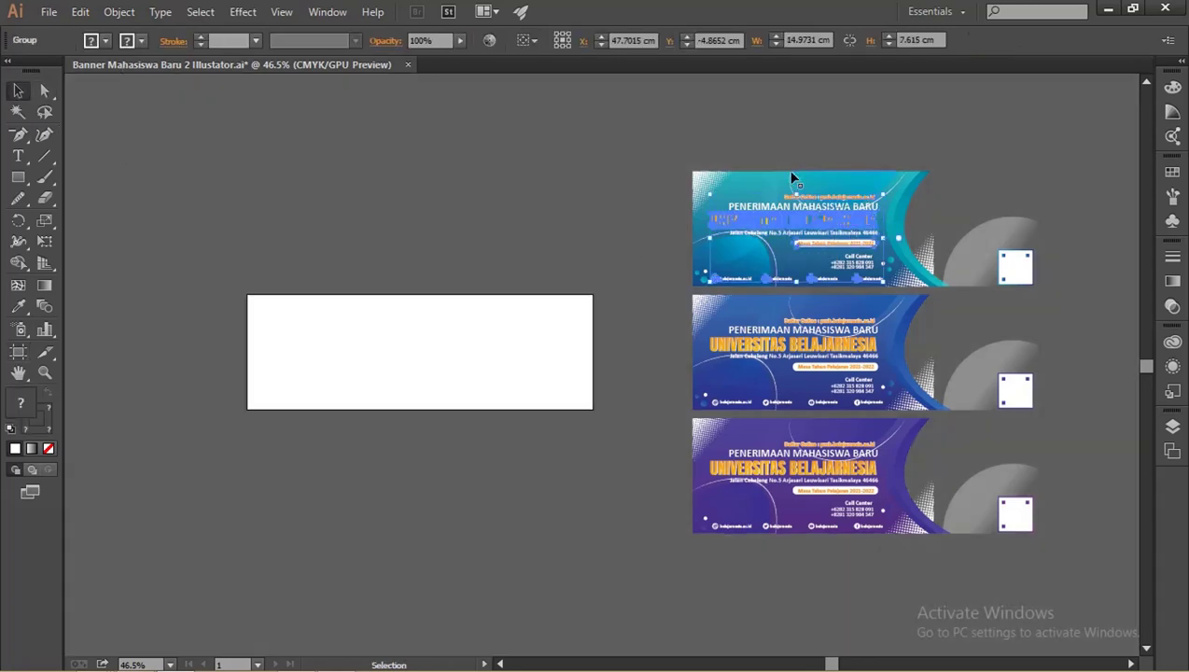
pyautogui.click(756, 140)
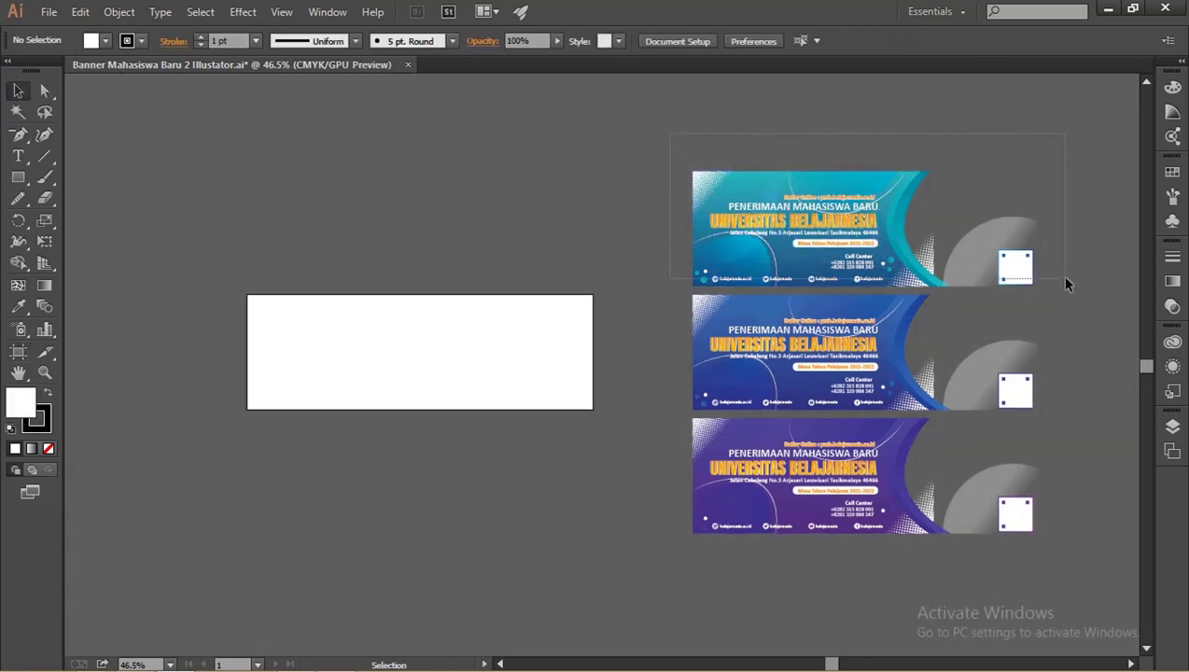
pyautogui.moveTo(1062, 278); pyautogui.dragTo(358, 196)
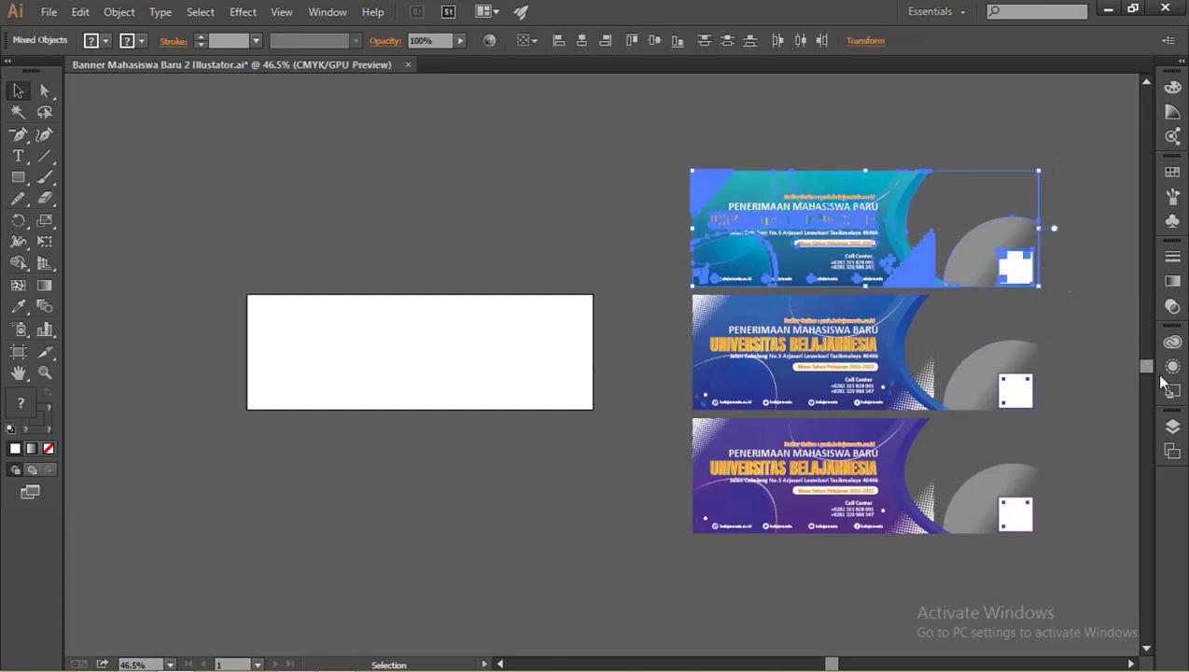
pyautogui.click(1172, 450)
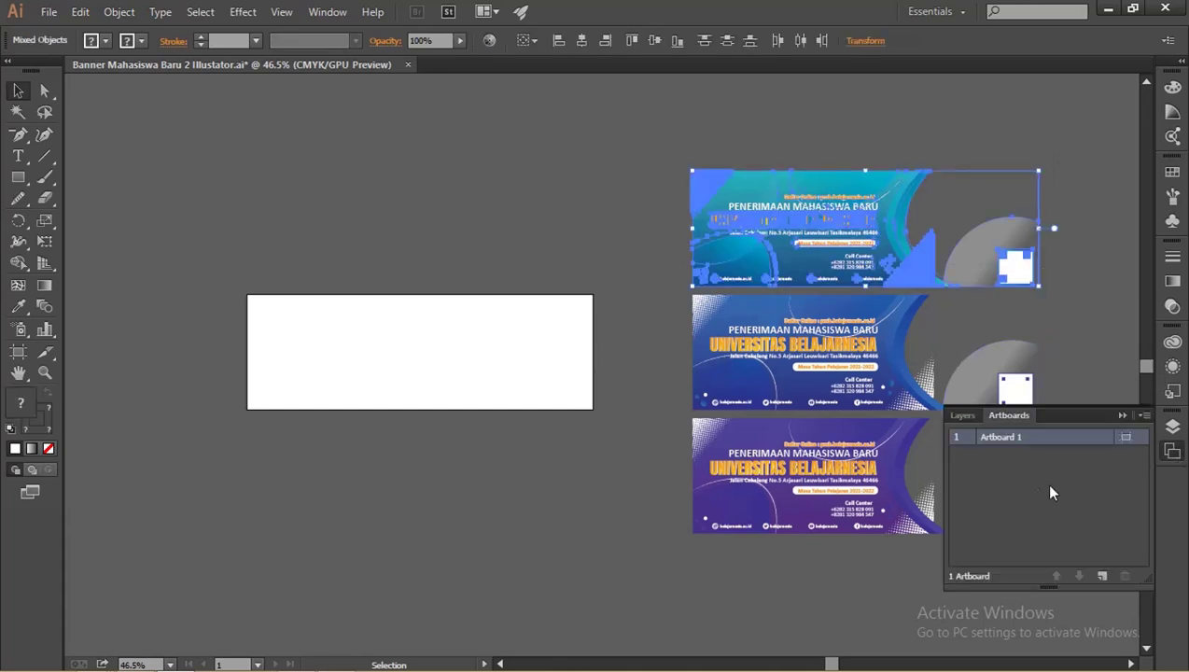
pyautogui.doubleClick(1005, 445)
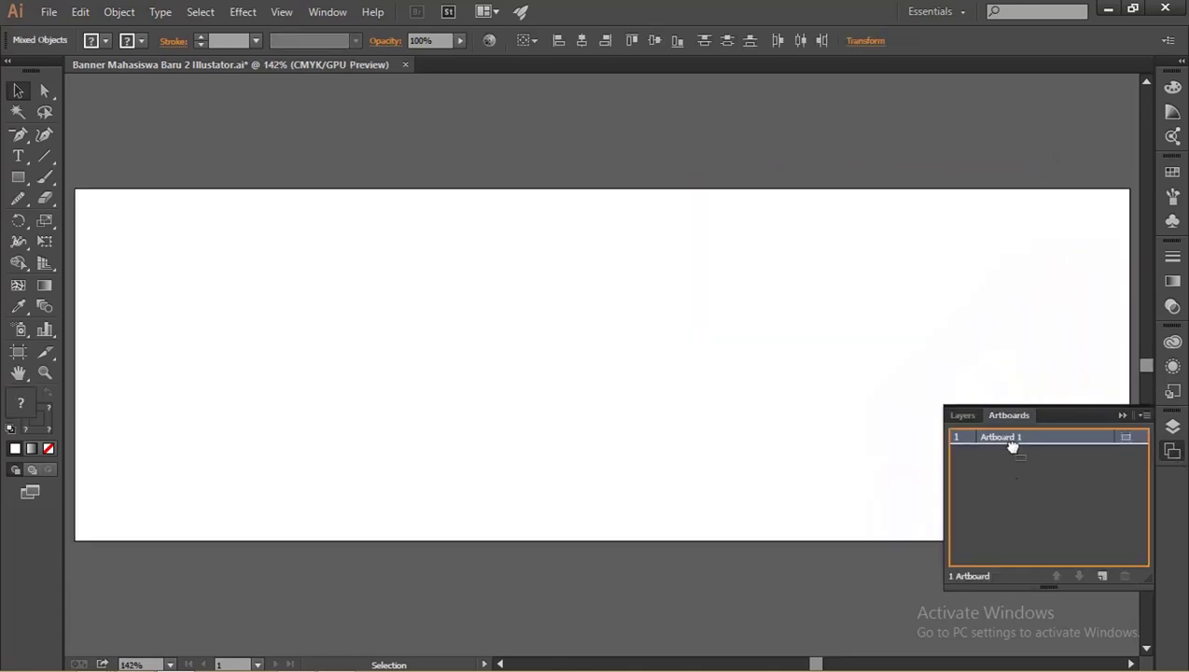
pyautogui.click(1101, 576)
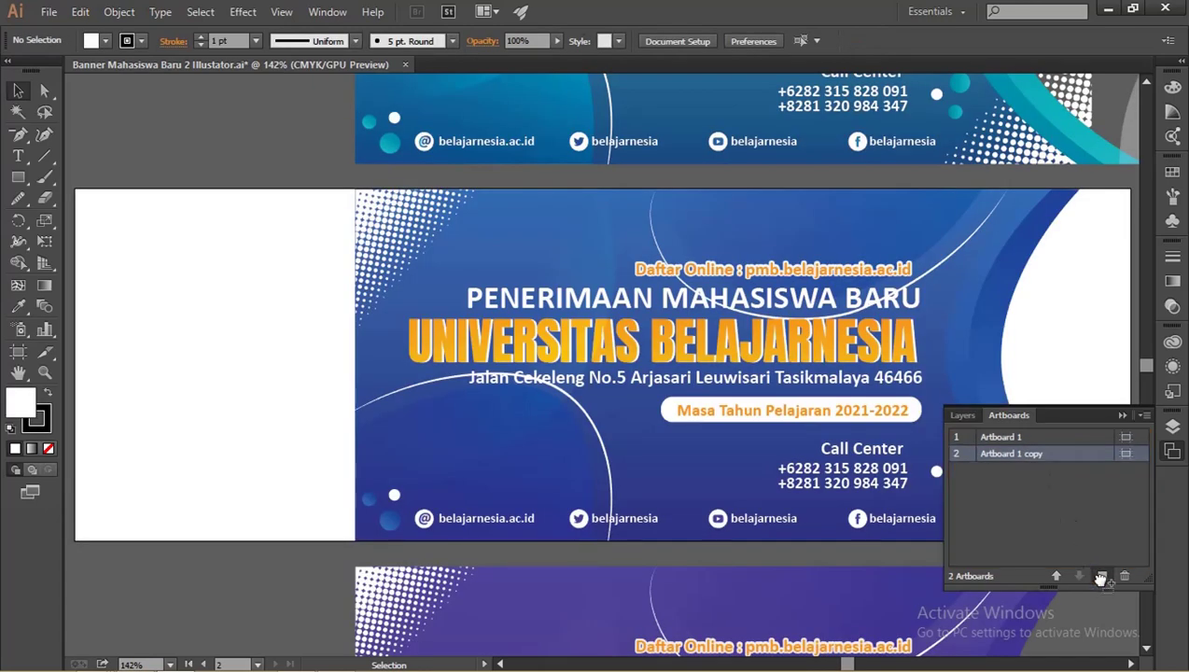
pyautogui.click(1101, 575)
# Zoom out to view all three artboards and open the Artboards panel menu.
pyautogui.moveTo(653, 187)
pyautogui.mouseDown()
pyautogui.moveTo(503, 235)
pyautogui.moveTo(454, 207)
pyautogui.mouseUp()
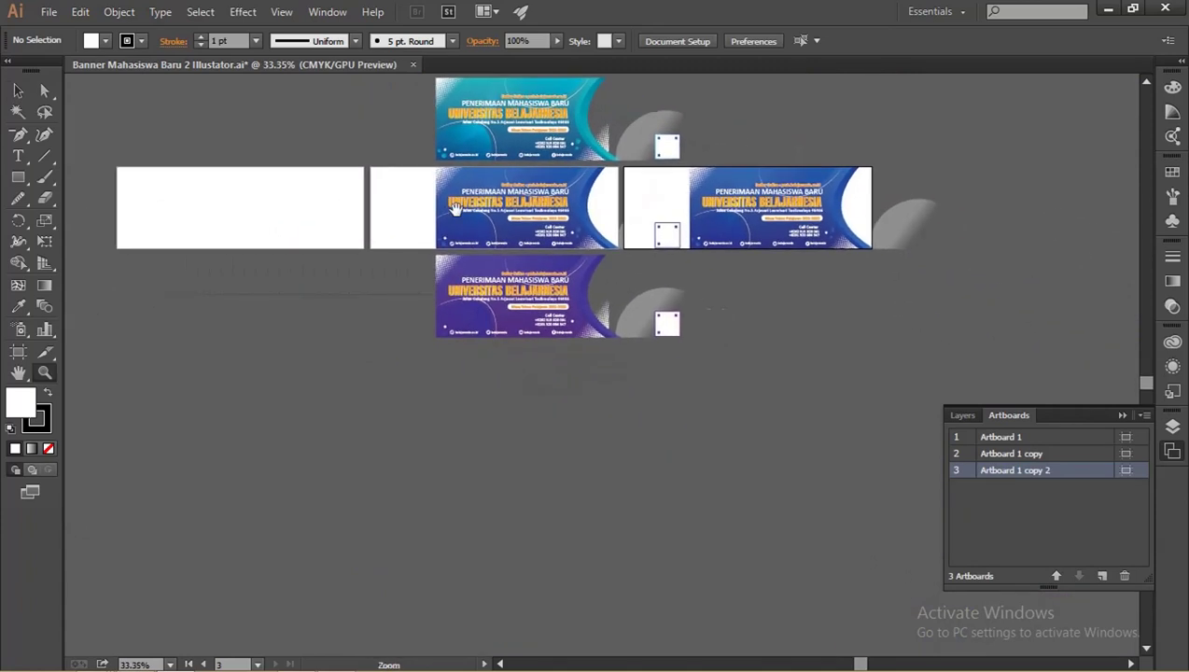
pyautogui.press('v')
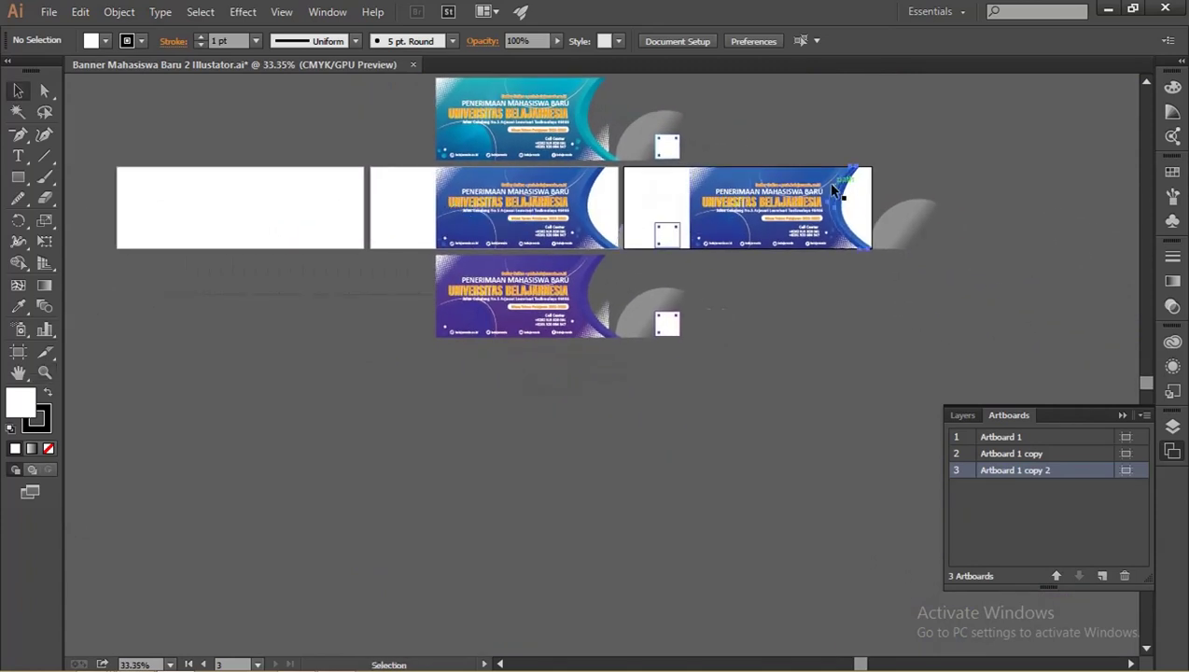
pyautogui.click(828, 183)
pyautogui.click(899, 152)
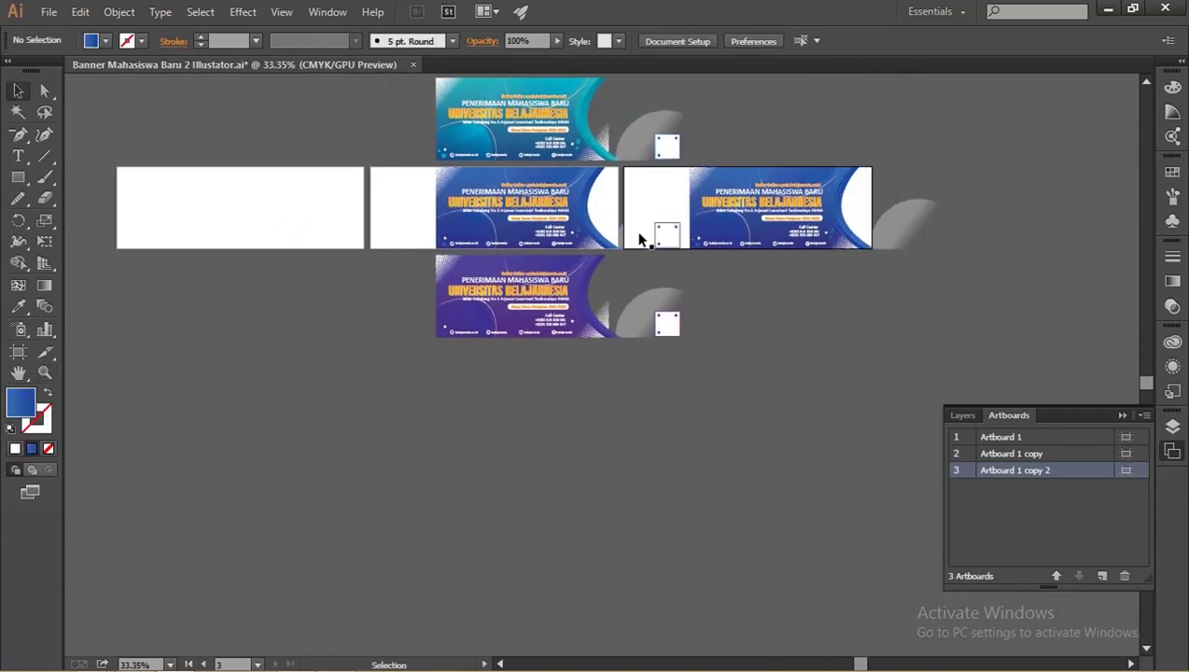
pyautogui.click(1146, 415)
# Rearrange the three artboards into a single stacked column.
pyautogui.click(1054, 554)
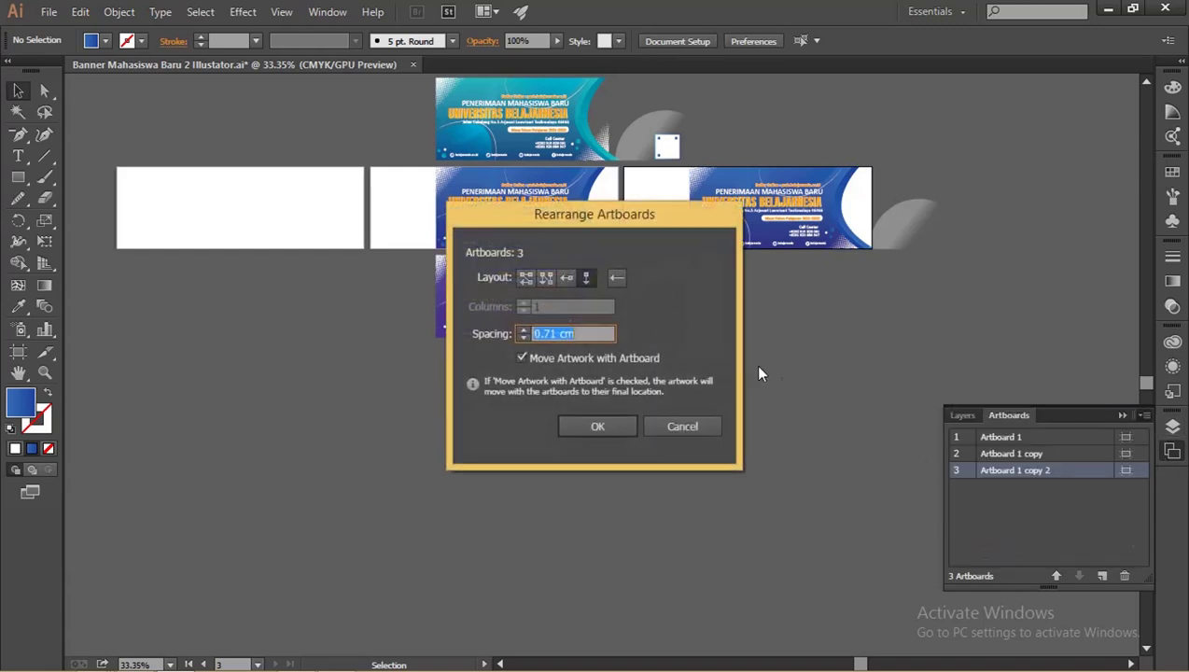
pyautogui.click(598, 426)
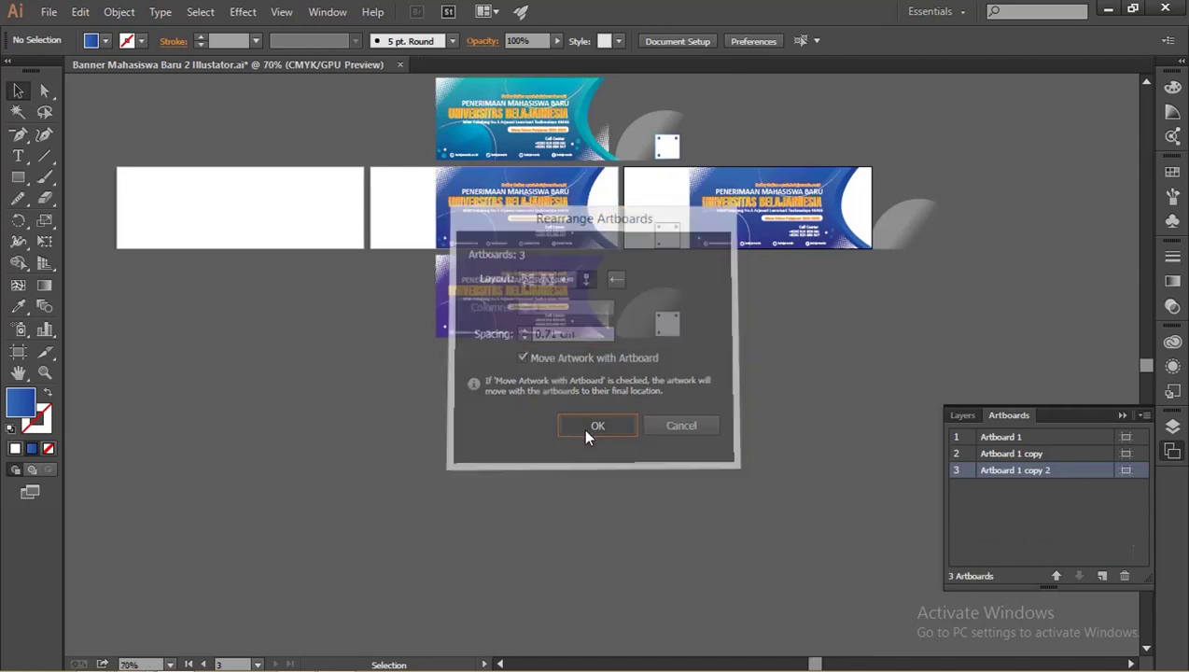
pyautogui.press('z')
pyautogui.moveTo(584, 429)
pyautogui.mouseDown()
pyautogui.moveTo(632, 259)
pyautogui.moveTo(433, 194)
pyautogui.moveTo(427, 219)
pyautogui.mouseUp()
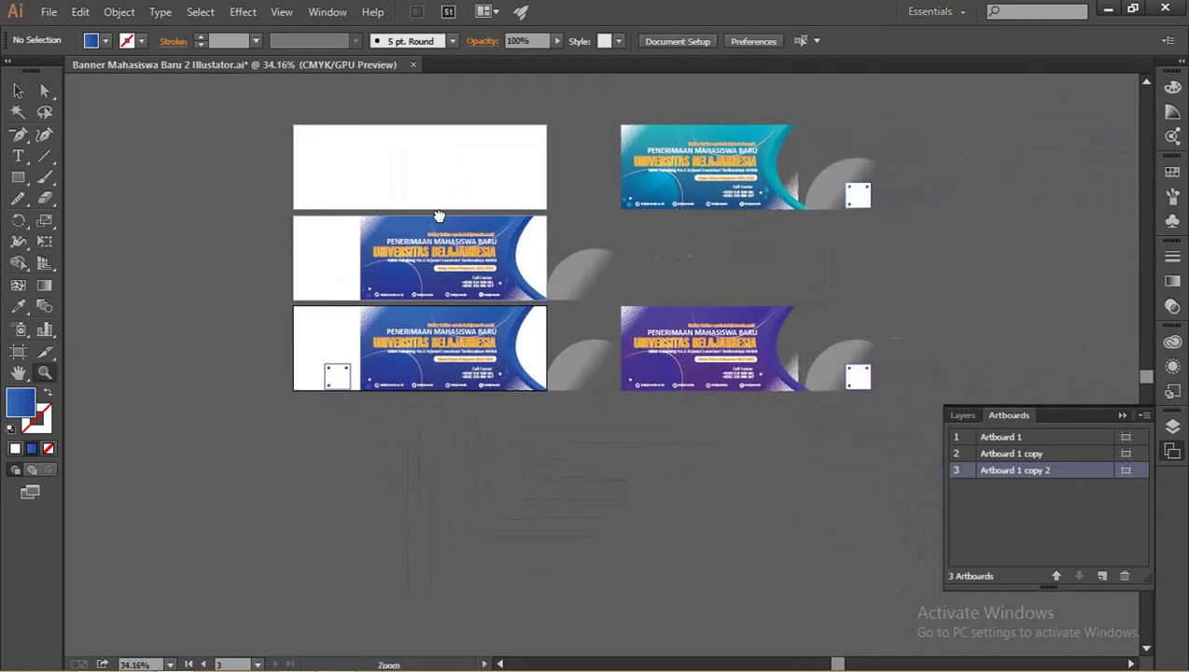
pyautogui.press('v')
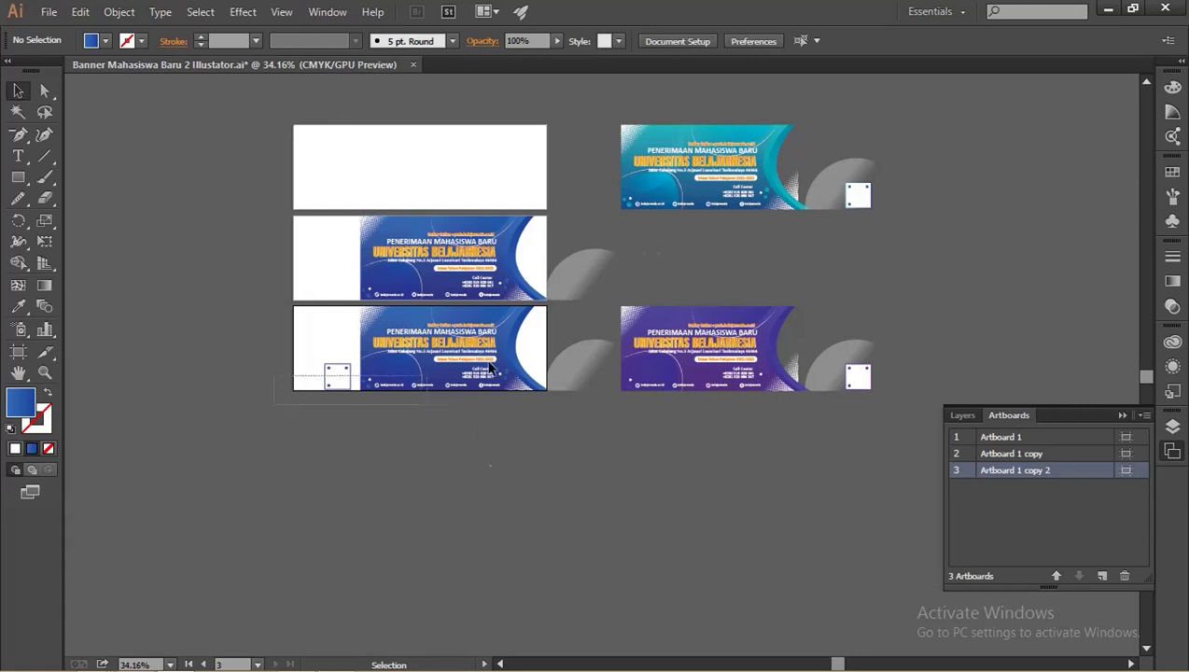
# Delete the leftover banner copy on the third artboard and select the blue banner.
pyautogui.click(590, 334)
pyautogui.press('Delete')
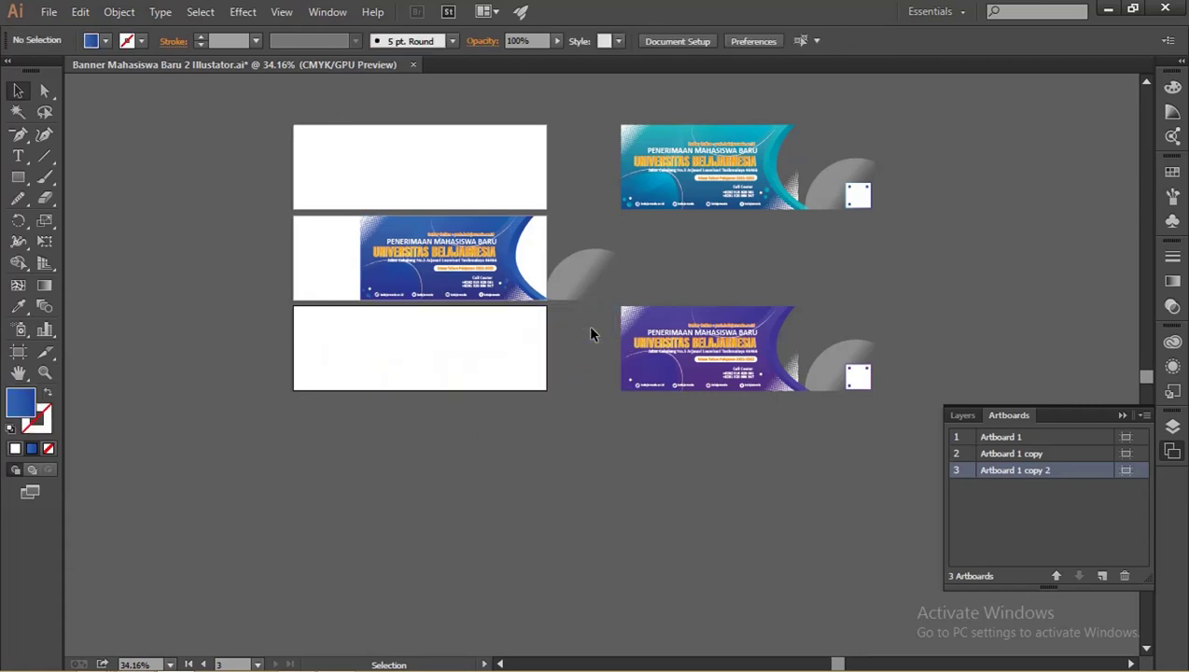
pyautogui.moveTo(322, 191); pyautogui.dragTo(588, 312)
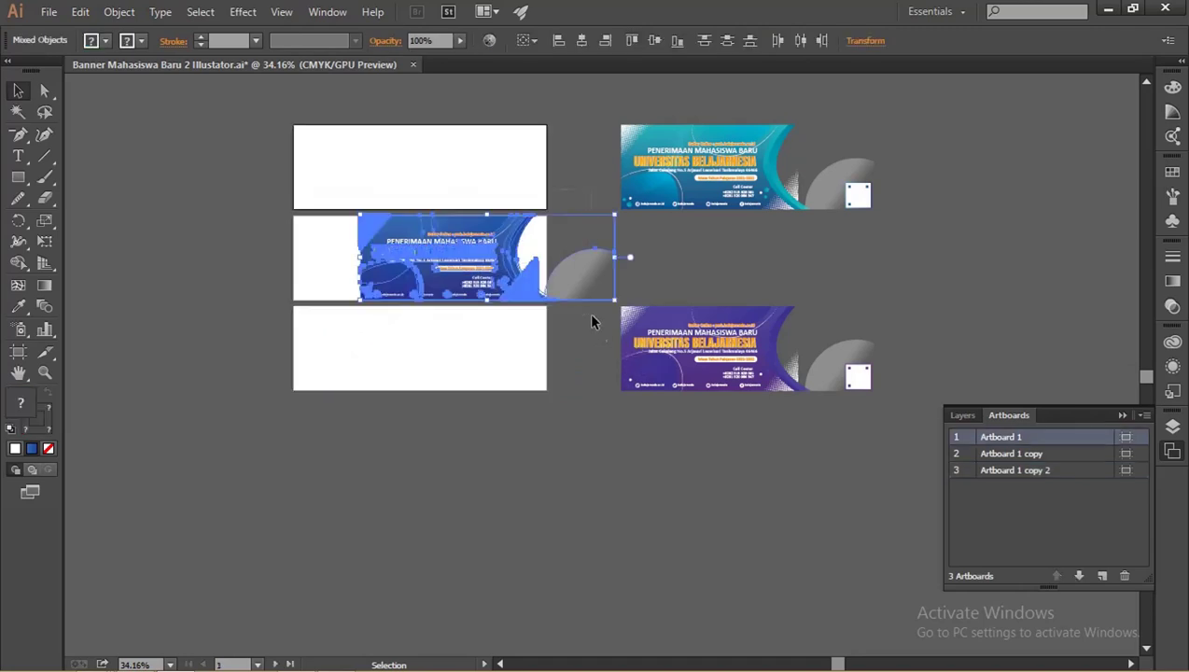
# Set alignment to Align To Artboard and centre the blue banner on the second artboard.
pyautogui.press('v')
pyautogui.click(527, 45)
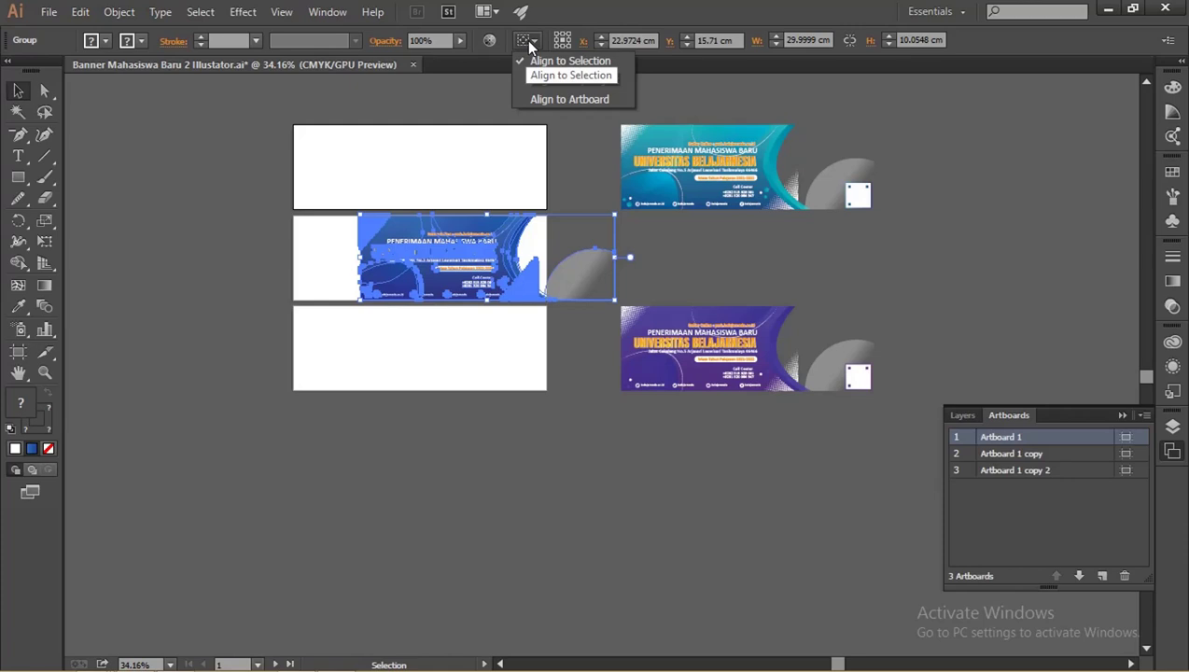
pyautogui.click(549, 98)
pyautogui.click(583, 42)
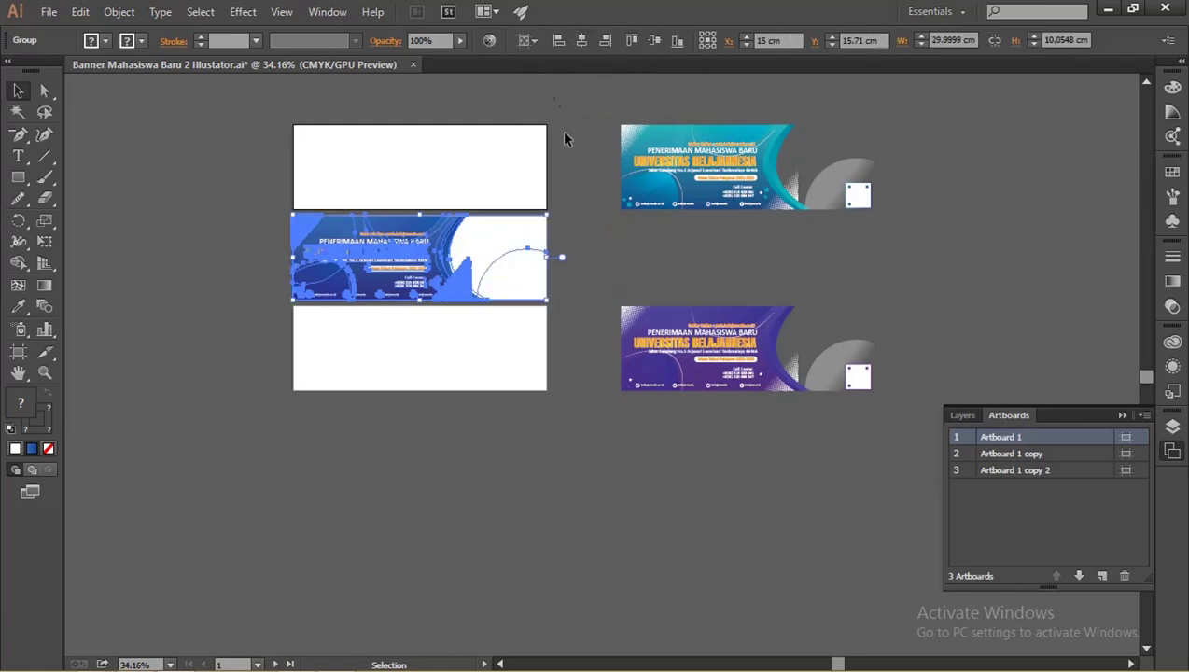
pyautogui.click(566, 137)
# Group the teal banner and centre it on the first artboard.
pyautogui.moveTo(589, 141); pyautogui.dragTo(691, 163)
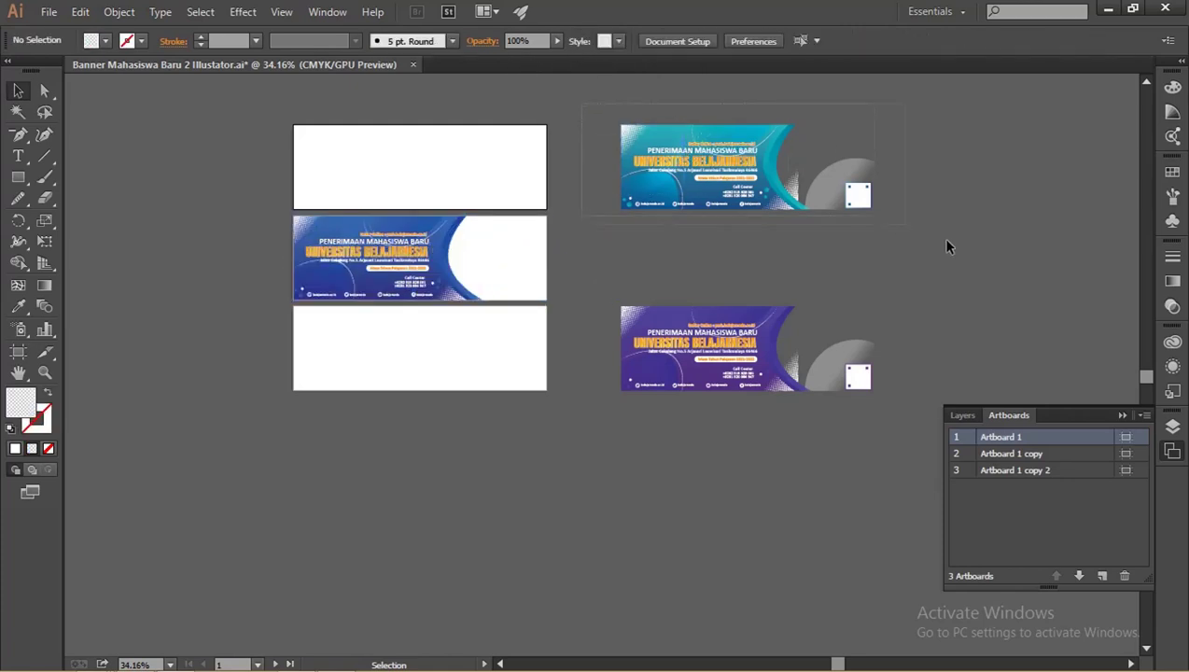
pyautogui.moveTo(584, 118); pyautogui.dragTo(950, 243)
pyautogui.hotkey('ctrl', 'g')
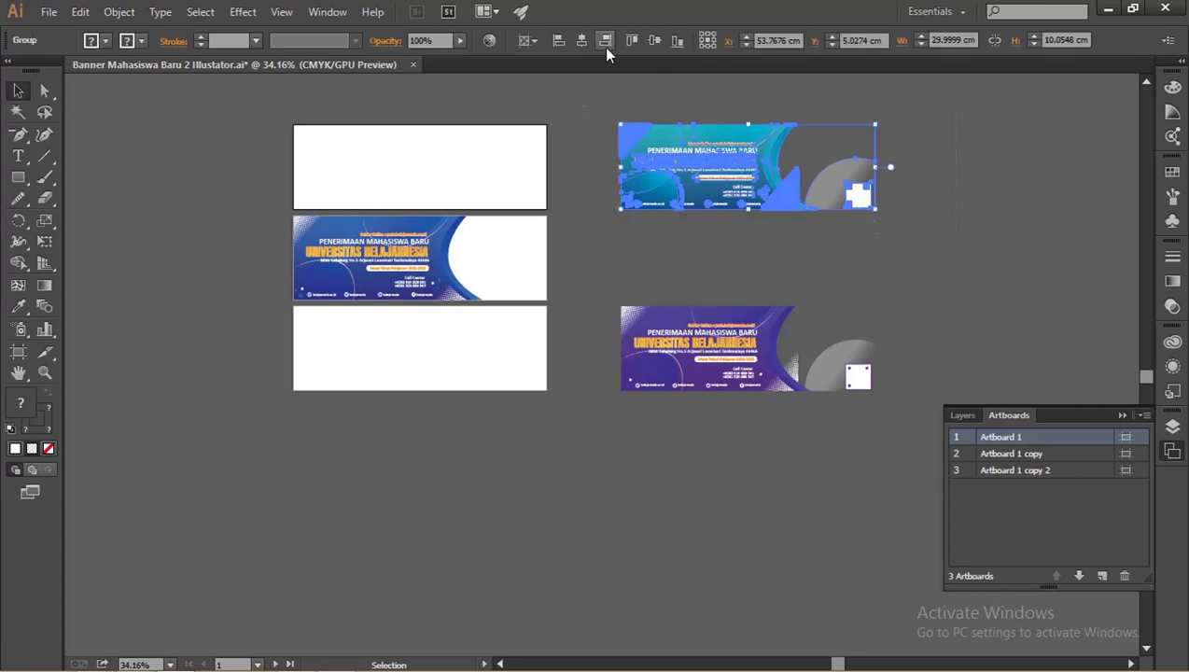
pyautogui.click(582, 43)
pyautogui.click(661, 218)
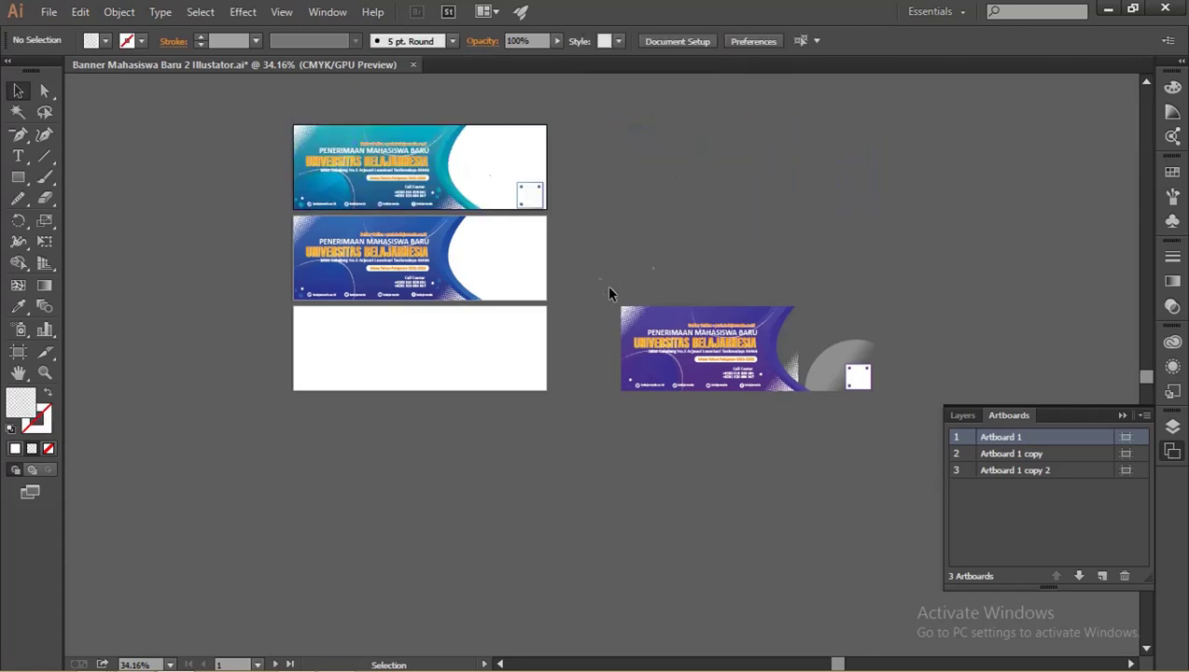
# Centre the purple banner on the third artboard and zoom in on the stack.
pyautogui.moveTo(911, 403); pyautogui.dragTo(653, 308)
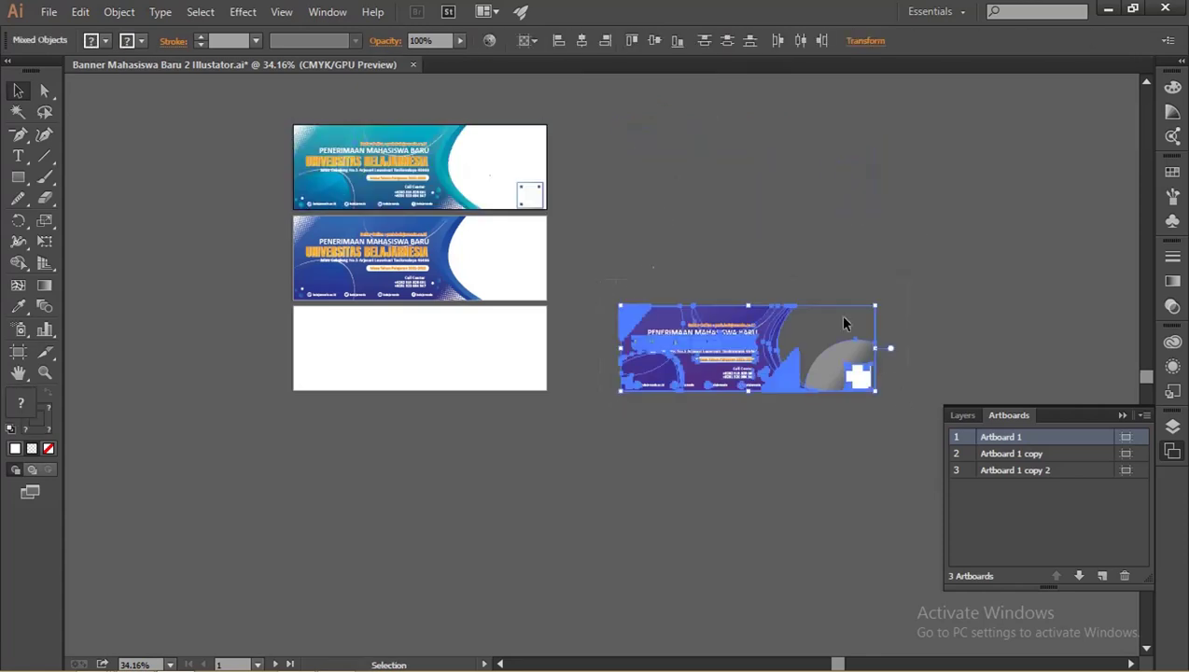
pyautogui.click(582, 43)
pyautogui.click(586, 390)
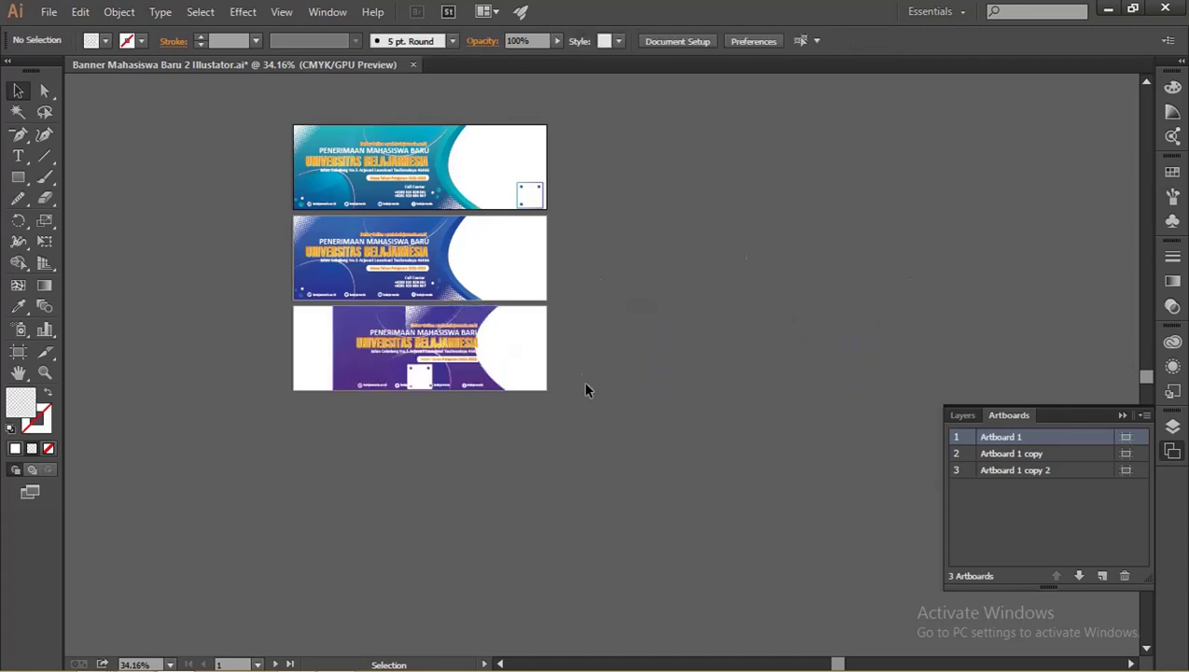
pyautogui.moveTo(523, 374); pyautogui.dragTo(810, 374)
pyautogui.click(796, 483)
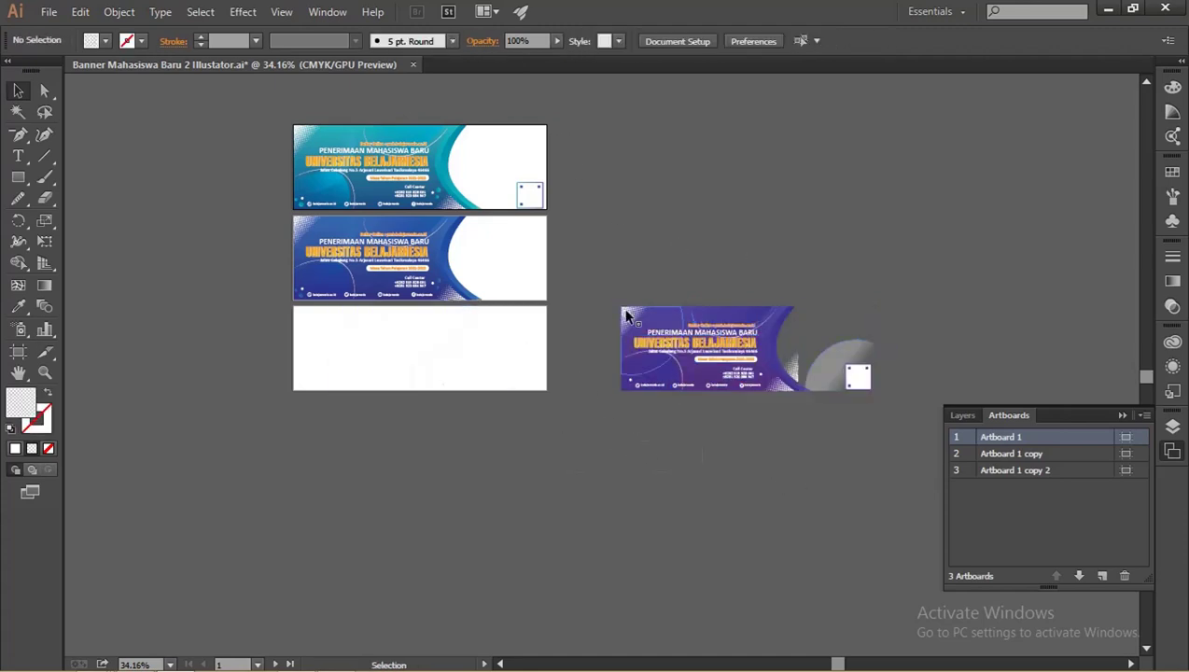
pyautogui.moveTo(903, 437); pyautogui.dragTo(901, 430)
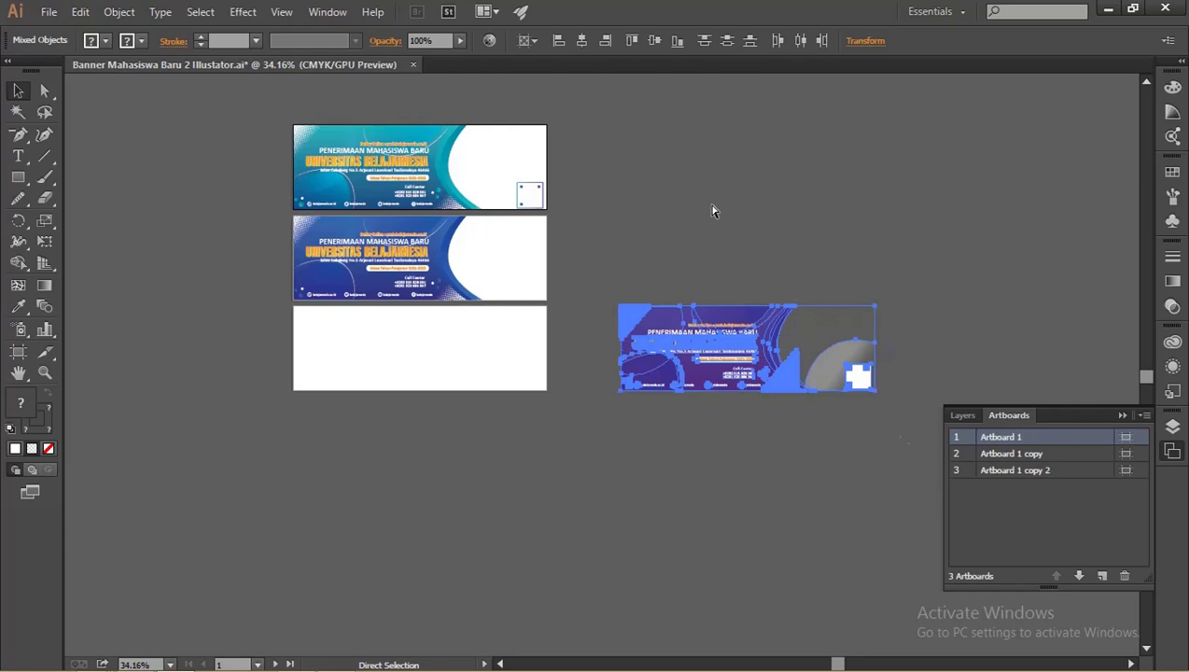
pyautogui.click(558, 40)
pyautogui.click(634, 200)
pyautogui.press('z')
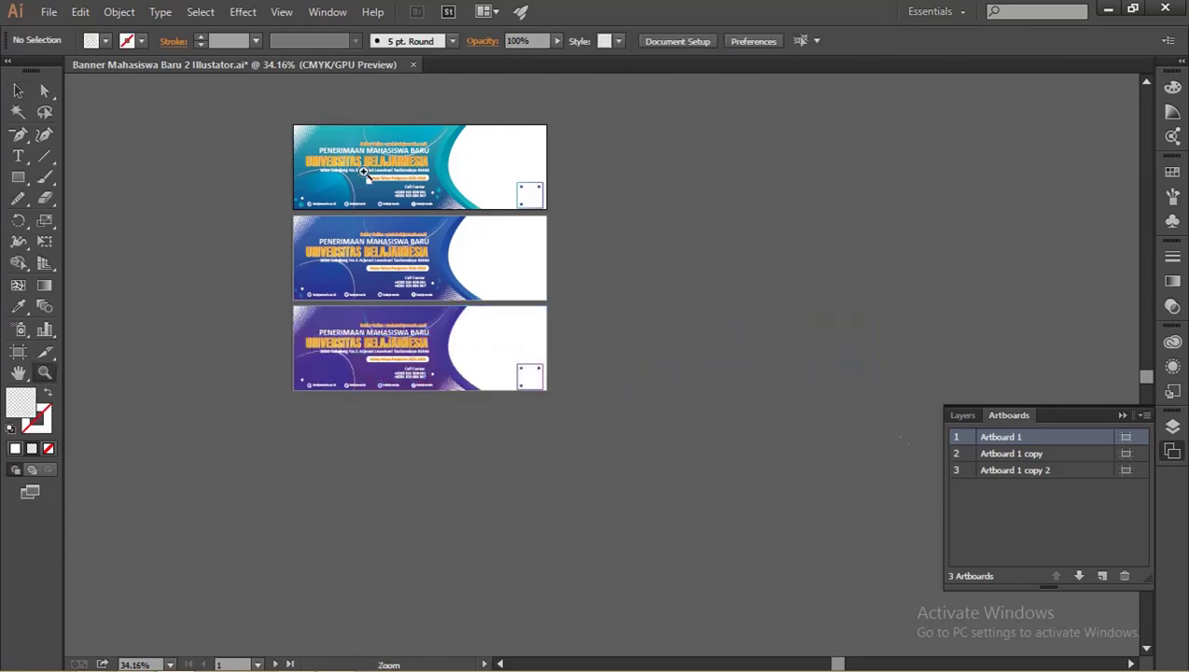
pyautogui.click(364, 175)
pyautogui.moveTo(364, 174); pyautogui.dragTo(411, 224)
pyautogui.click(286, 194)
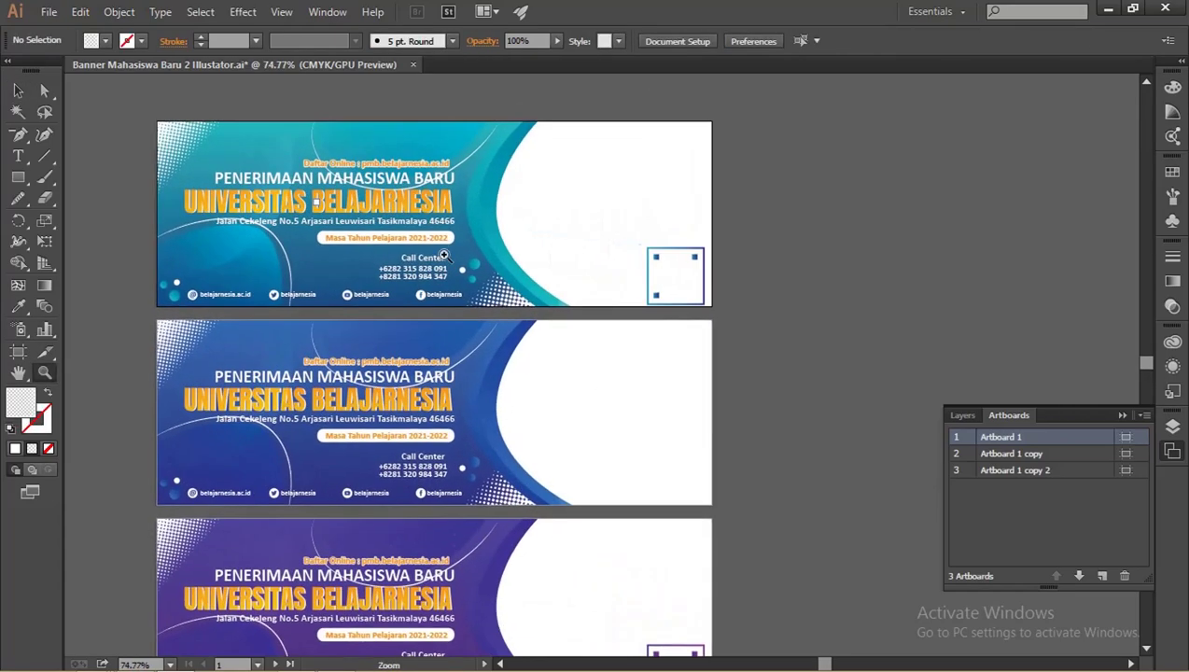
pyautogui.click(18, 90)
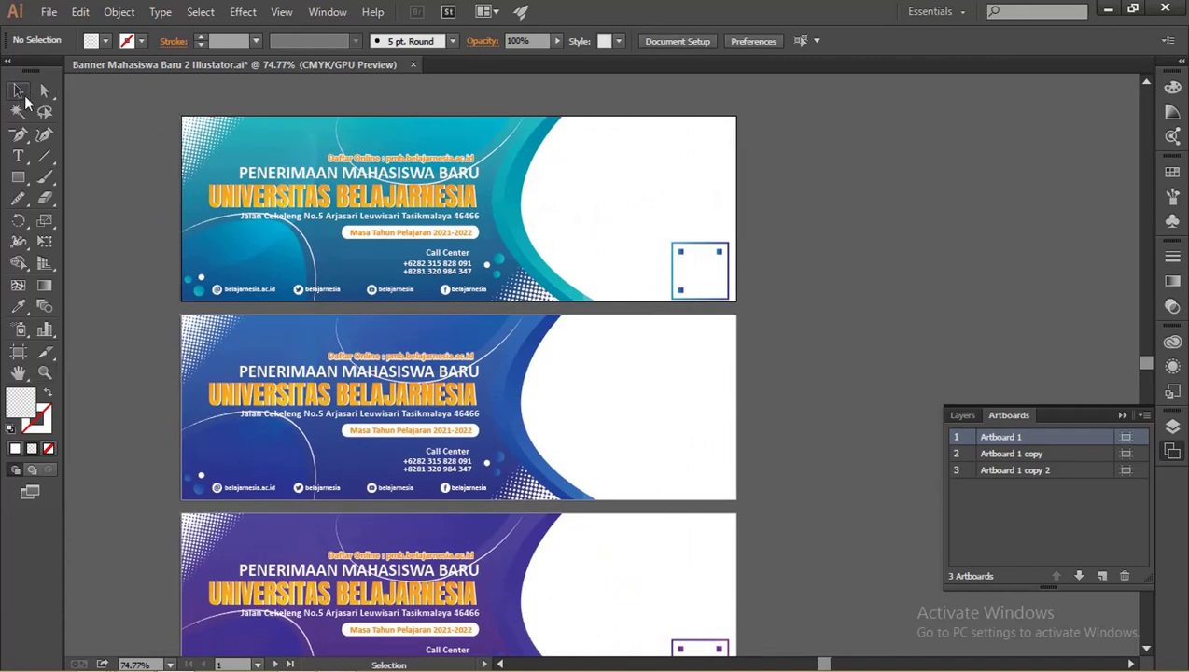
pyautogui.click(378, 127)
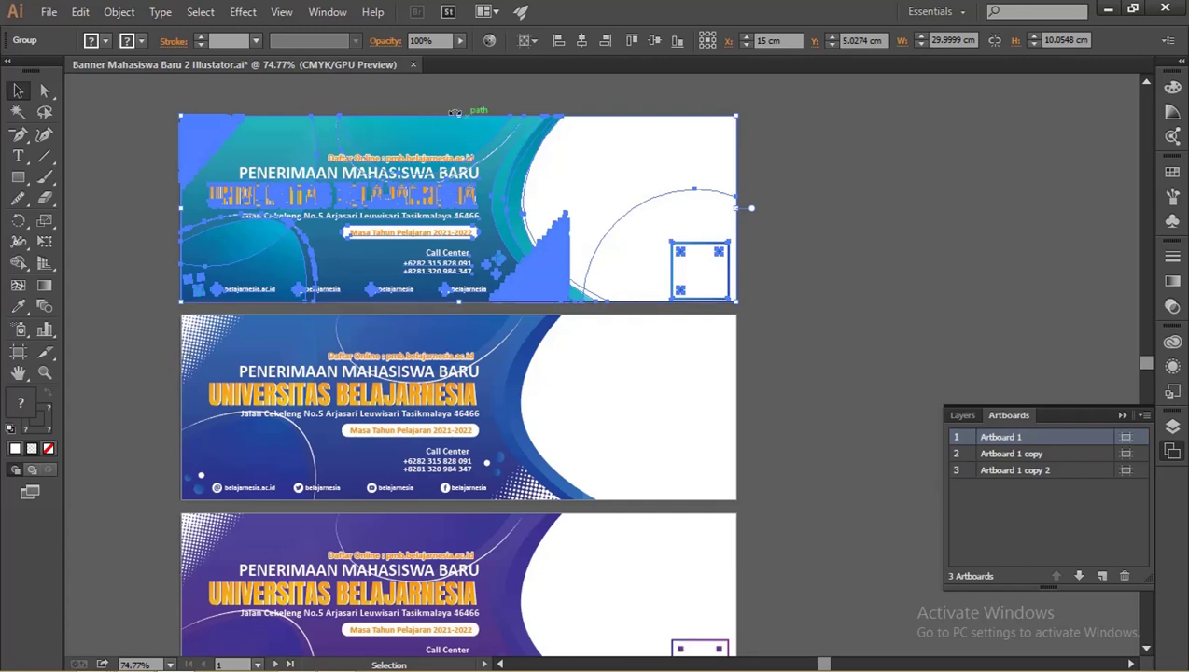
pyautogui.rightClick(349, 123)
pyautogui.click(428, 224)
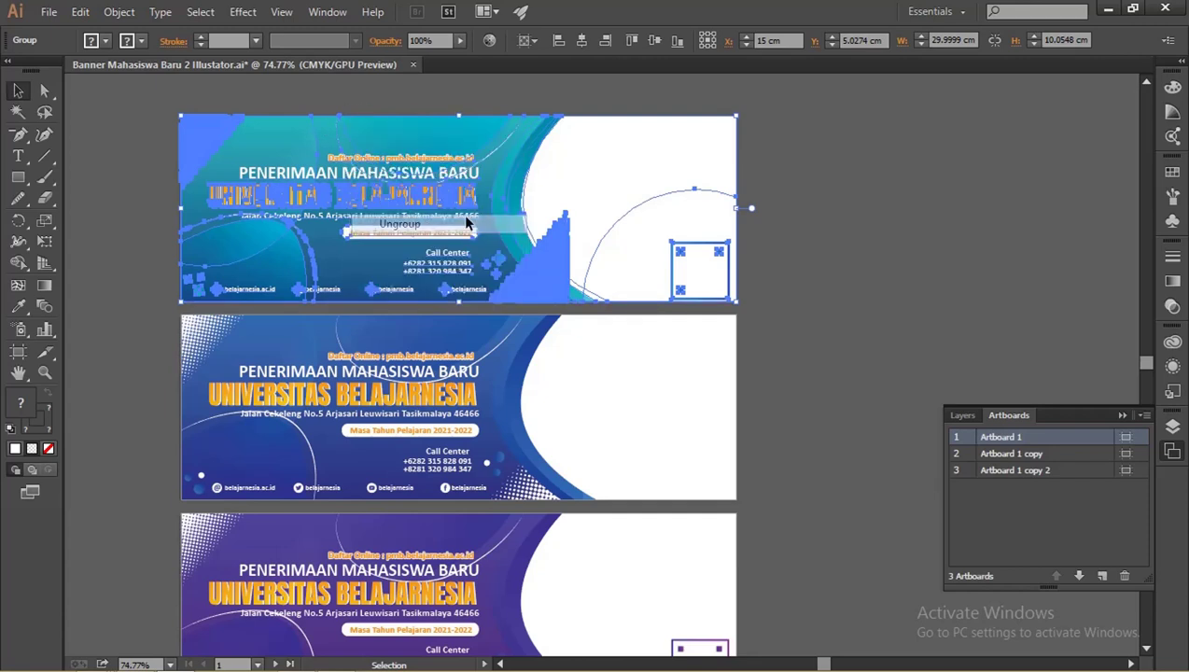
pyautogui.click(795, 187)
pyautogui.click(320, 140)
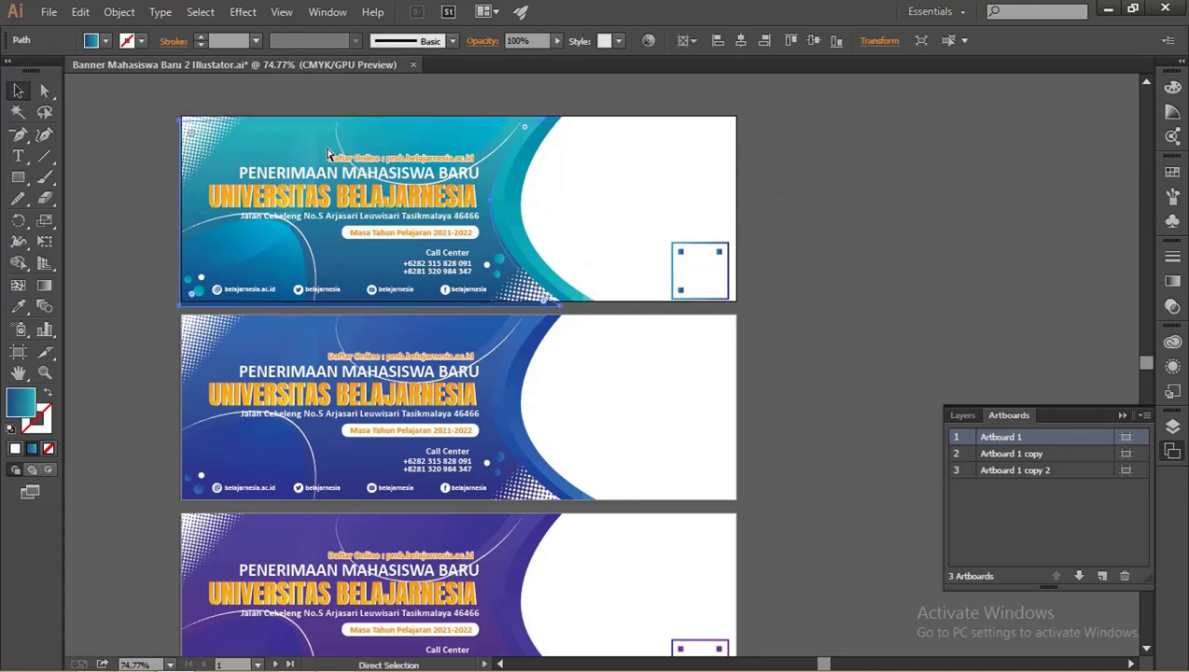
pyautogui.click(314, 143)
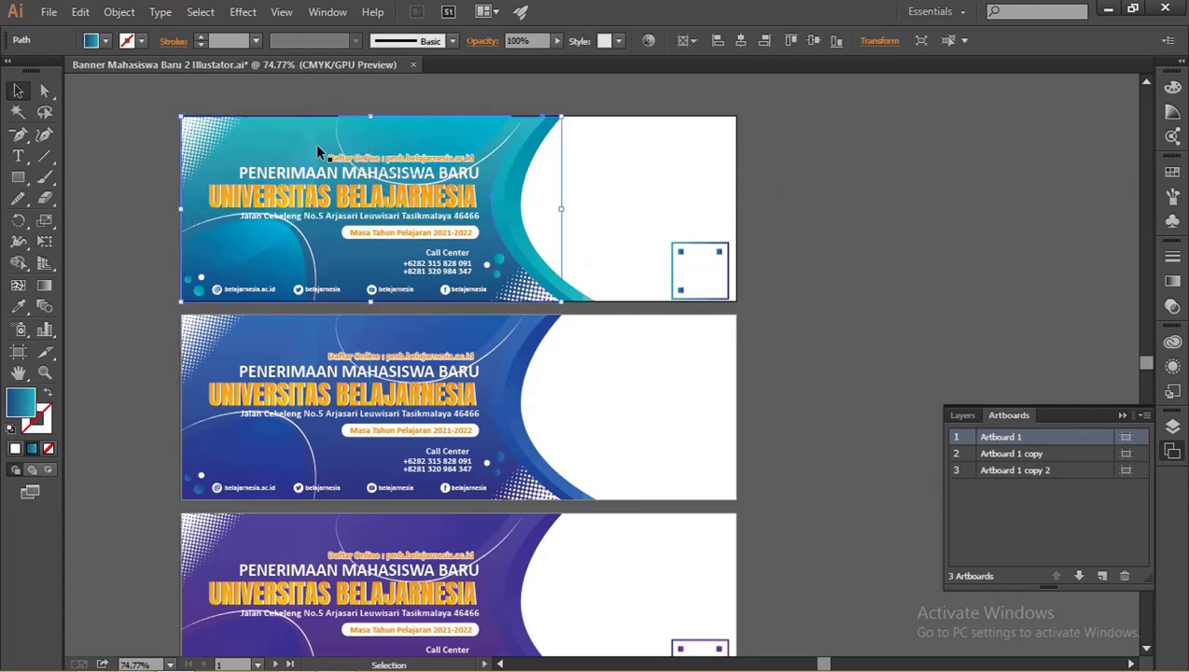
pyautogui.doubleClick(20, 408)
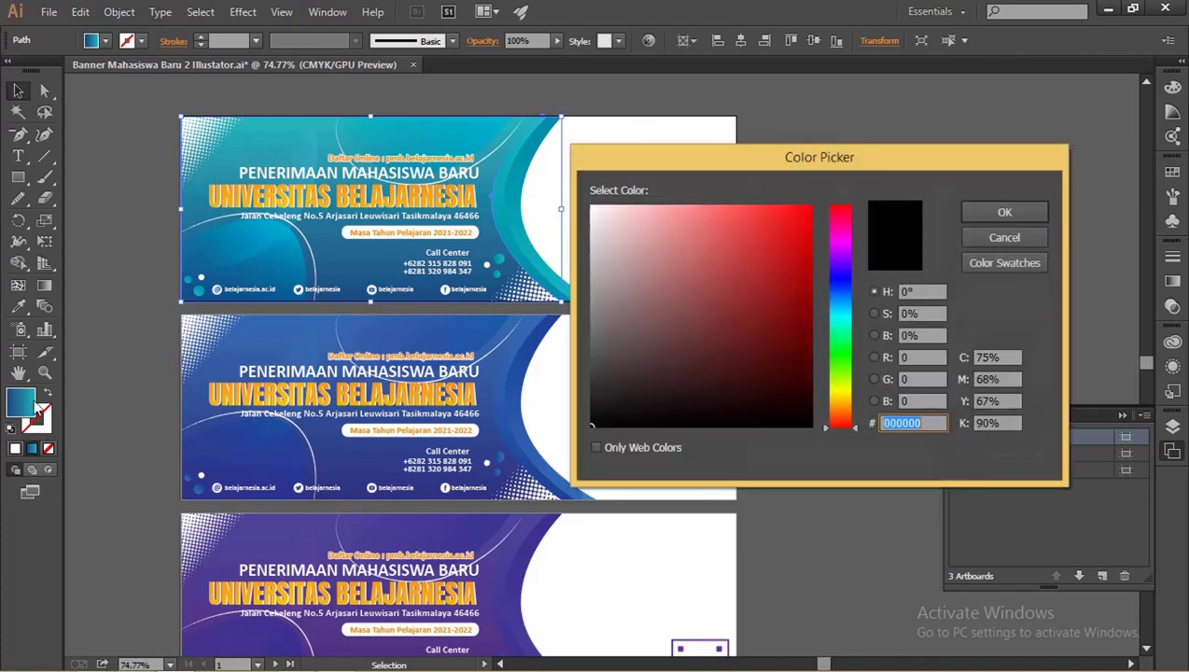
pyautogui.click(991, 243)
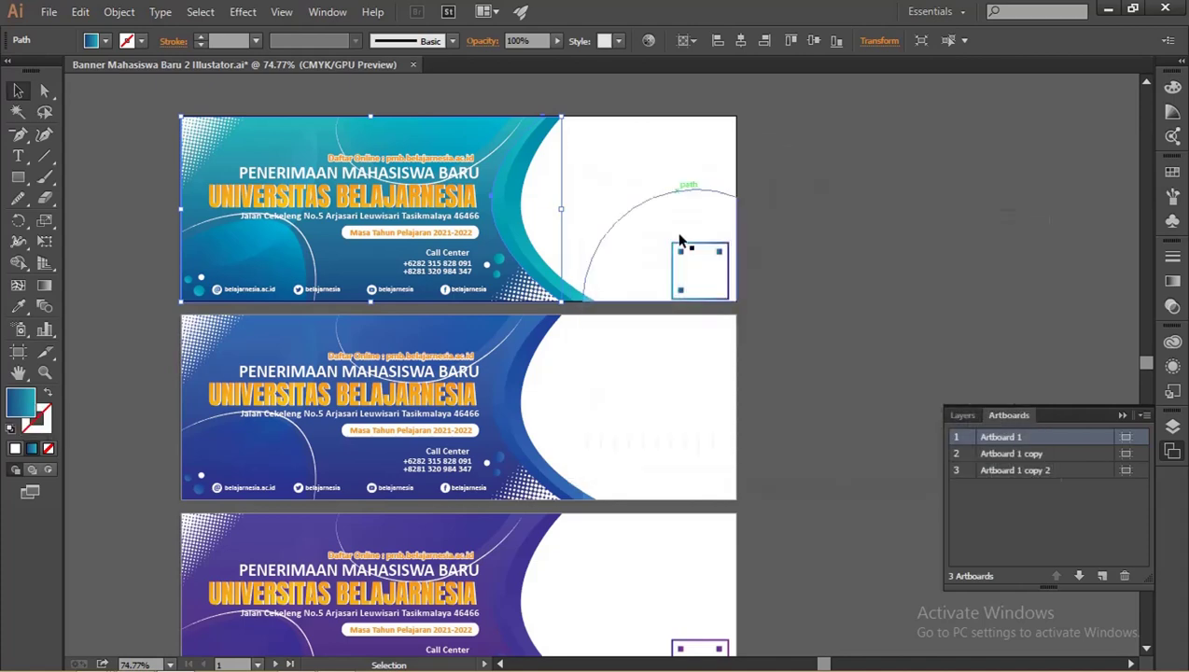
pyautogui.click(798, 240)
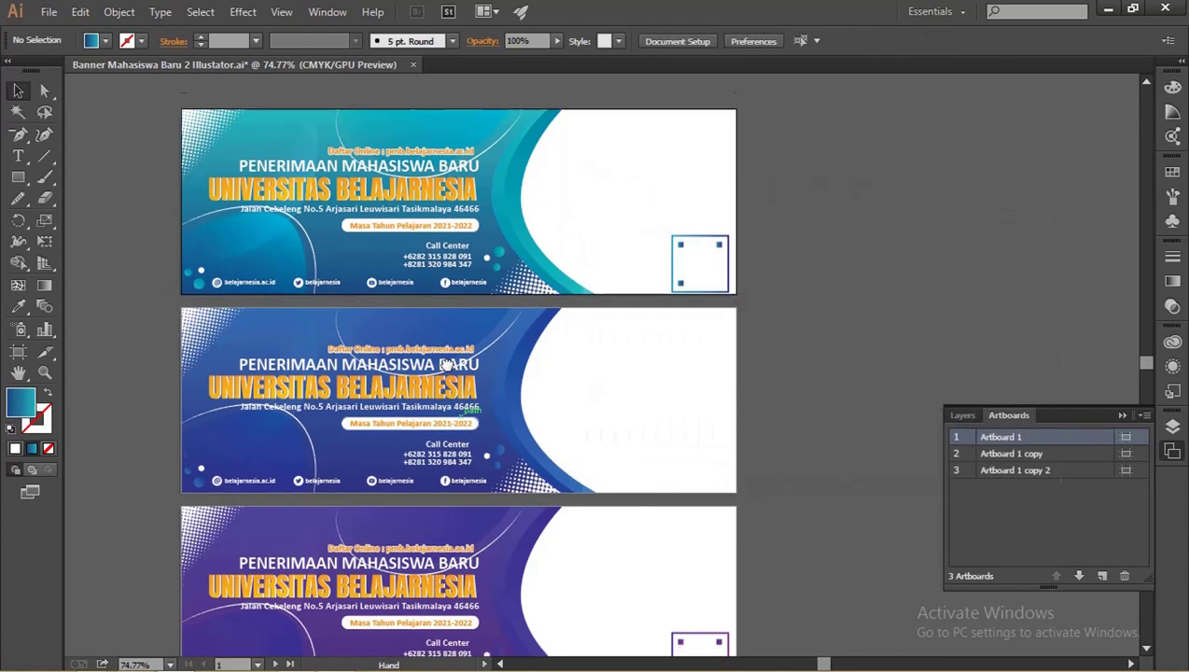
pyautogui.scroll(-3, 480, 408)
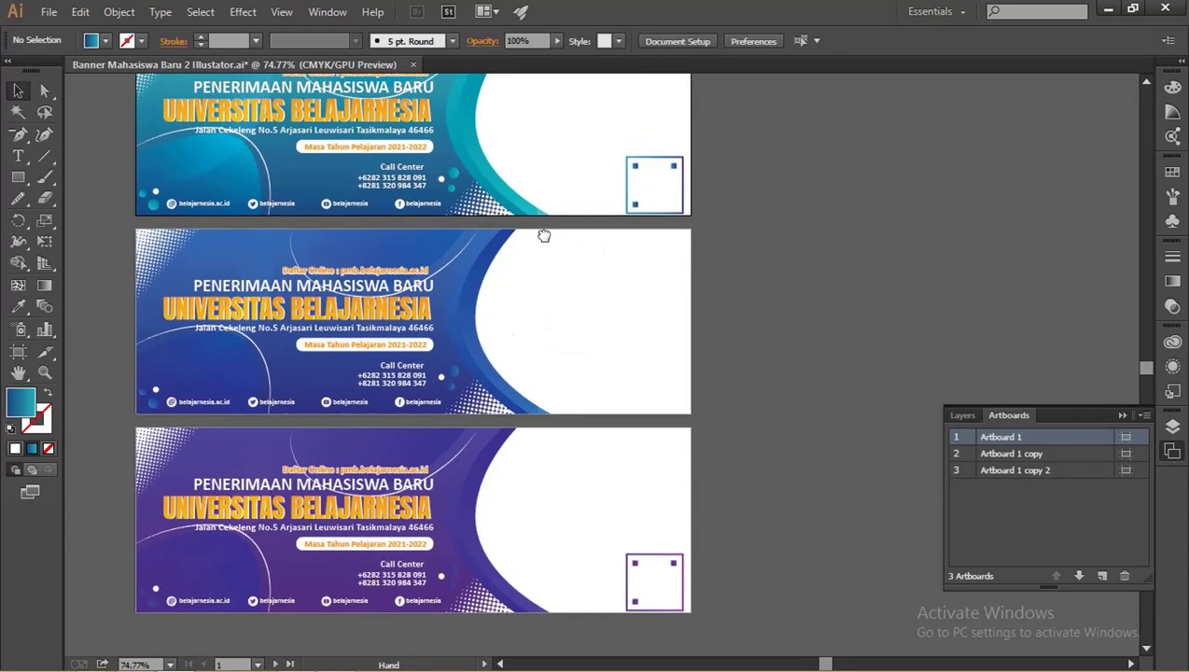
pyautogui.scroll(1, 546, 232)
pyautogui.scroll(1, 378, 270)
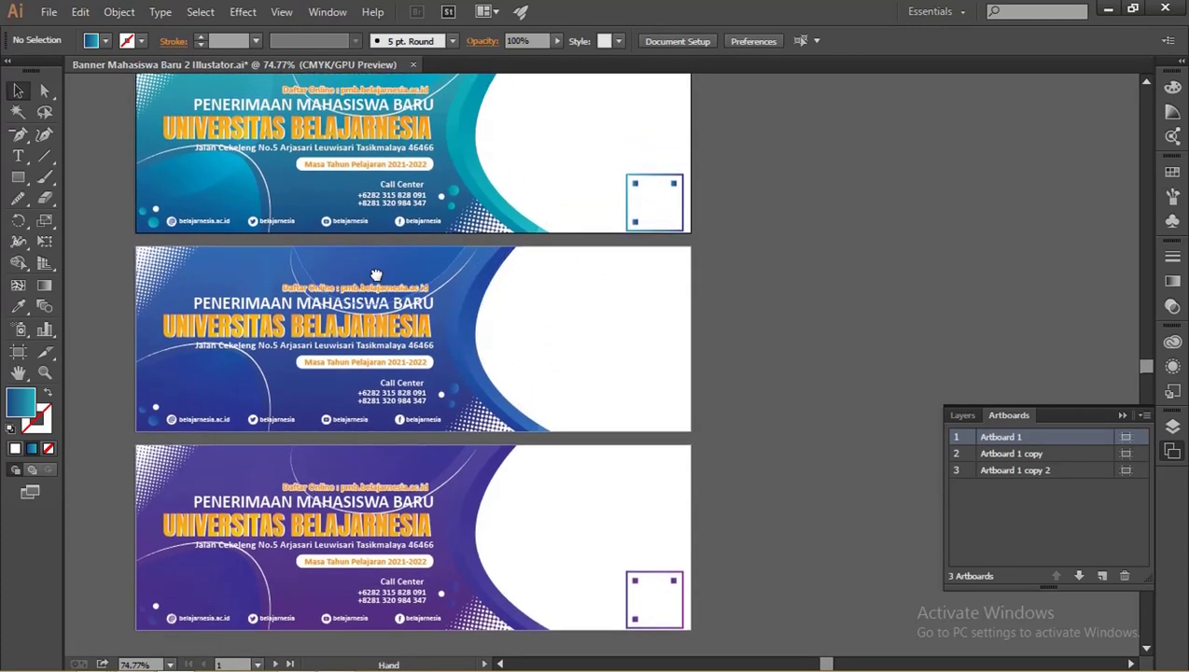
# Drag Model siluet.png from the Pictures folder onto the Illustrator canvas.
pyautogui.hotkey('alt', 'Tab')
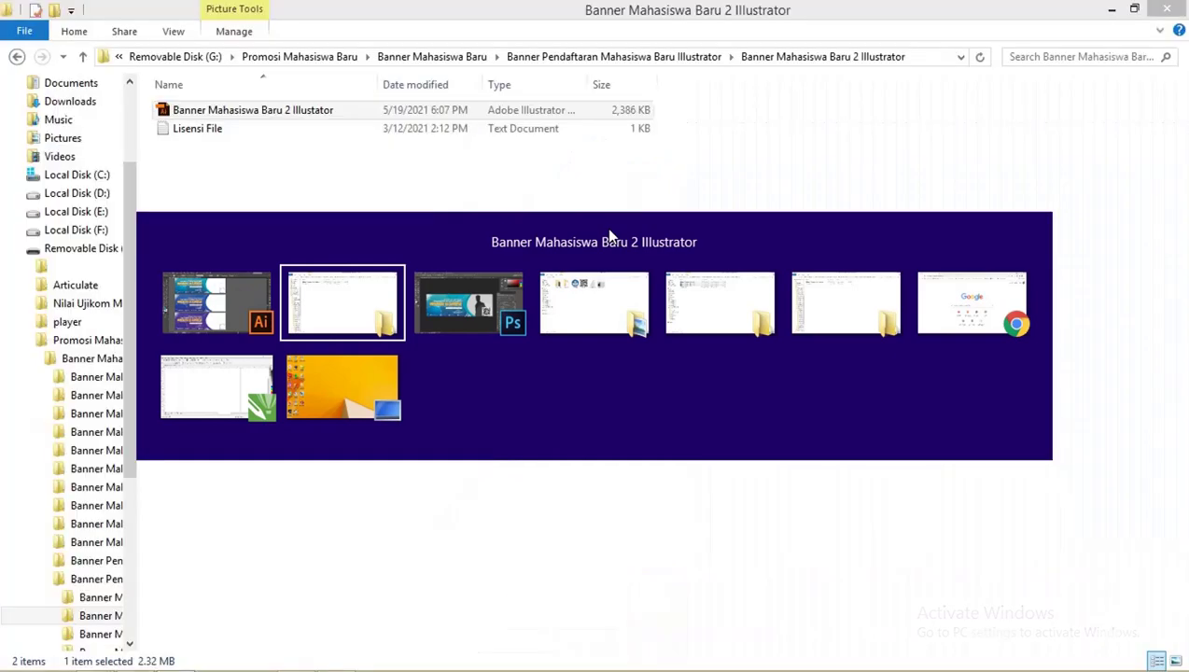
pyautogui.hotkey('alt', 'Tab')
pyautogui.hotkey('alt', 'Tab')
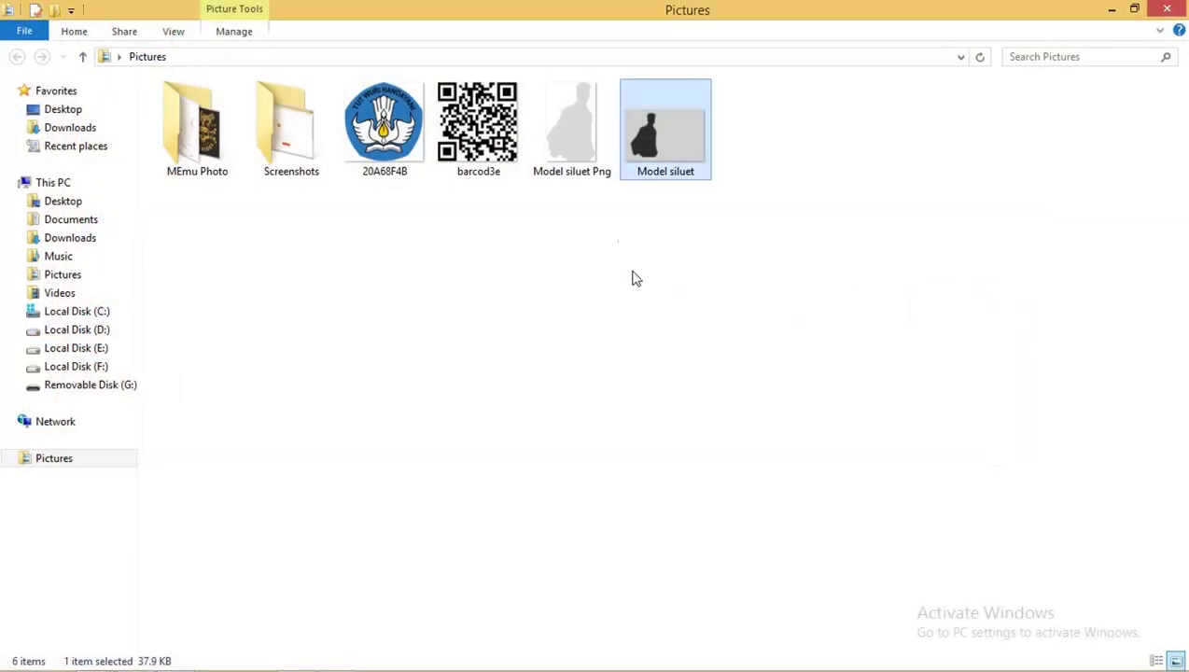
pyautogui.moveTo(664, 149)
pyautogui.mouseDown()
pyautogui.moveTo(671, 217)
pyautogui.moveTo(338, 665)
pyautogui.mouseUp()
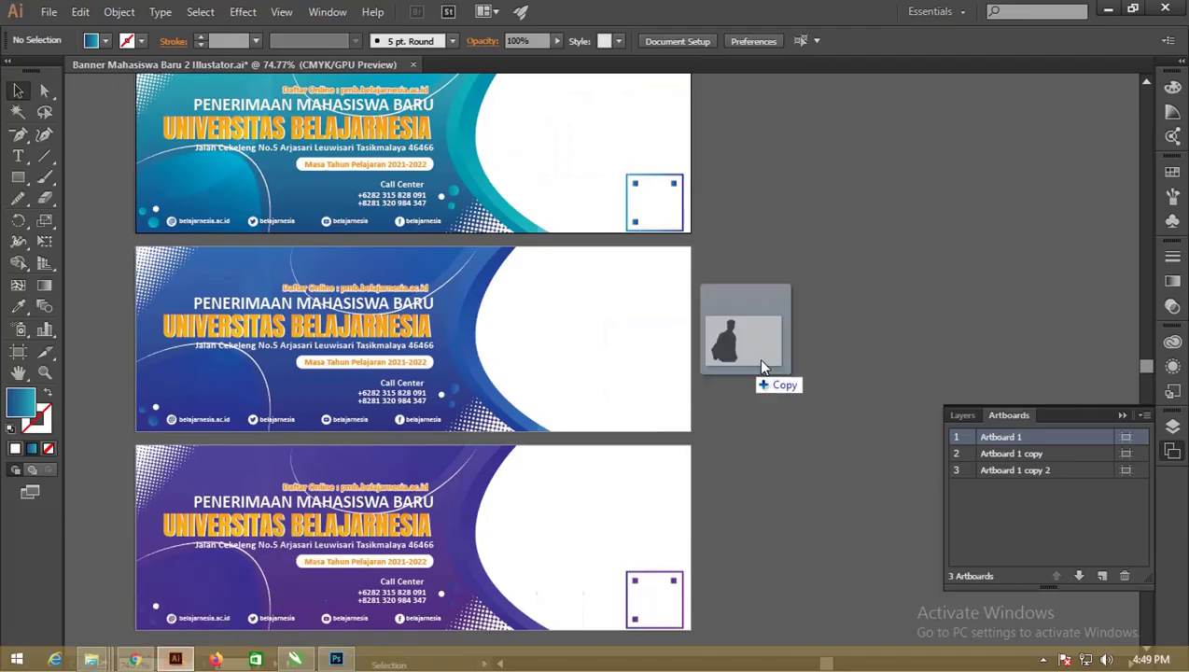
pyautogui.moveTo(339, 664); pyautogui.dragTo(782, 286)
# Mirror the silhouette image with a vertical-axis Reflect transform.
pyautogui.scroll(-2, 766, 246)
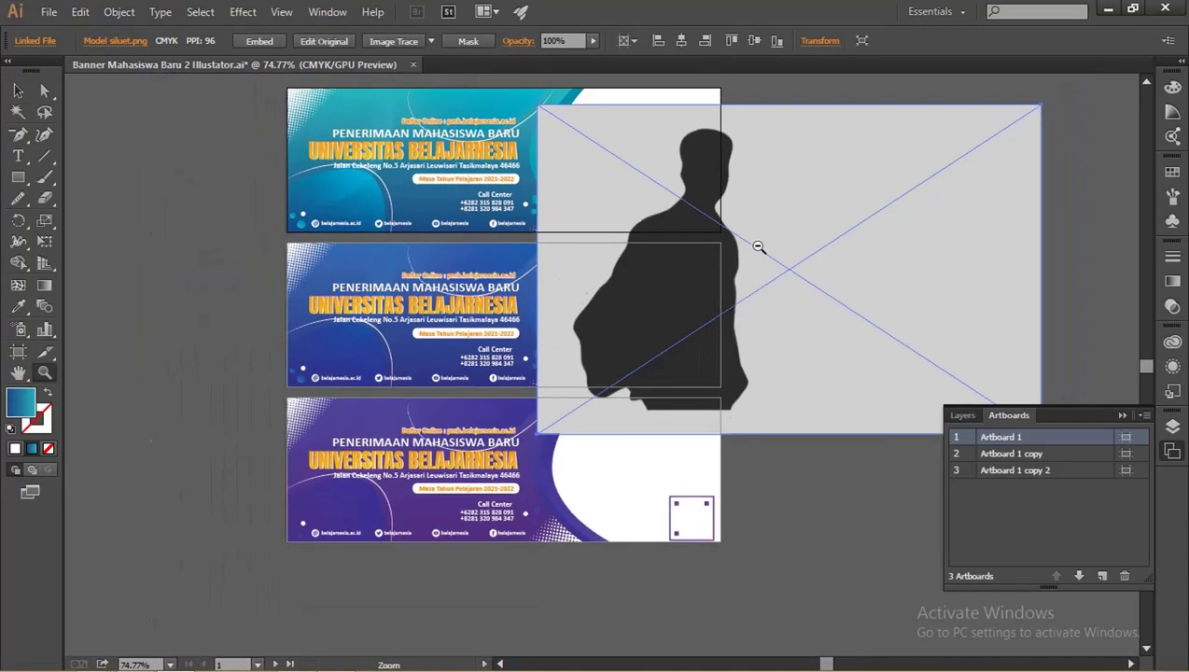
pyautogui.moveTo(755, 247); pyautogui.dragTo(616, 259)
pyautogui.press('v')
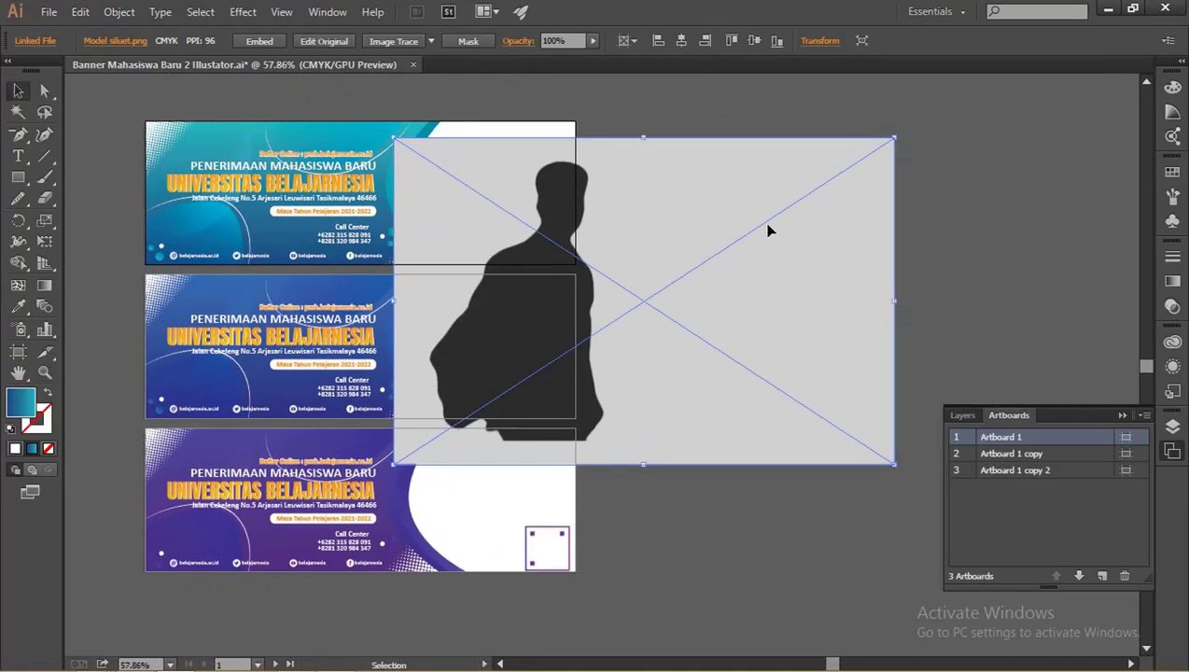
pyautogui.rightClick(686, 207)
pyautogui.moveTo(739, 288)
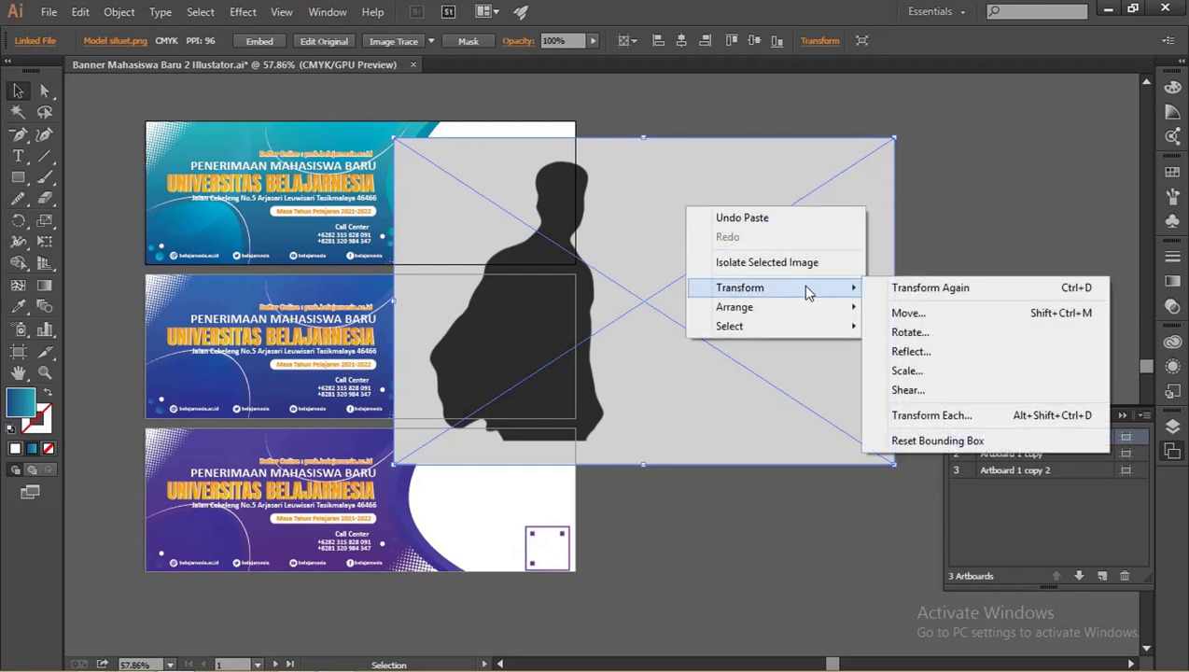
pyautogui.click(922, 350)
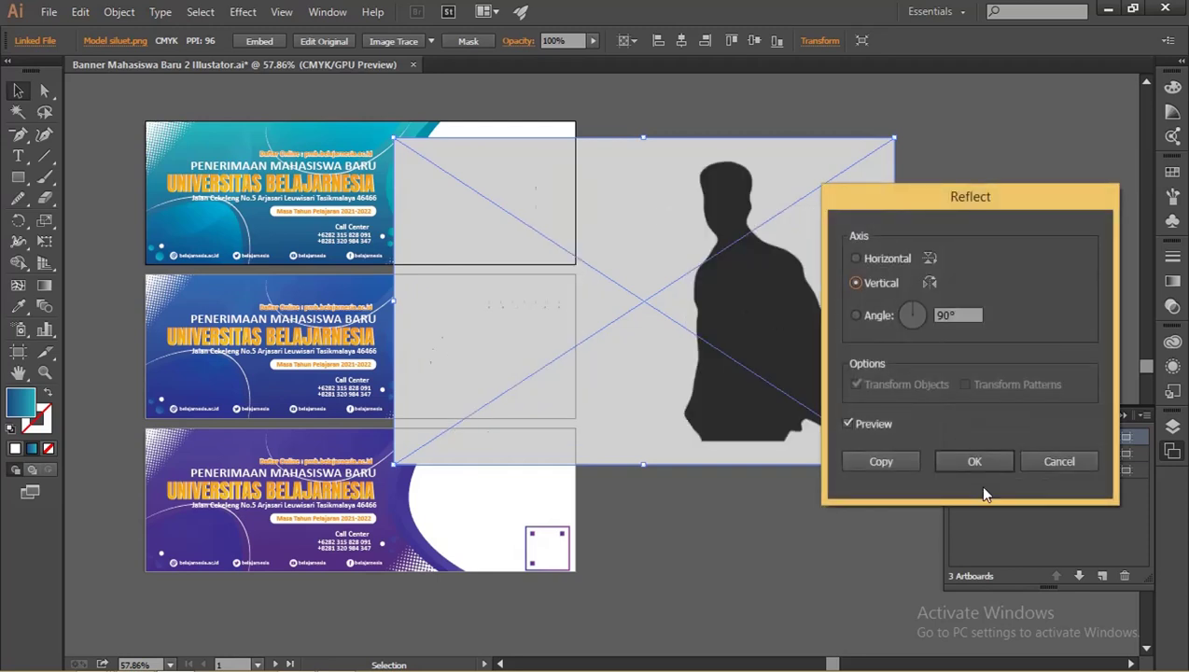
pyautogui.click(975, 461)
# Move and scale the silhouette onto the first banner's right half.
pyautogui.click(982, 244)
pyautogui.moveTo(820, 289); pyautogui.dragTo(527, 232)
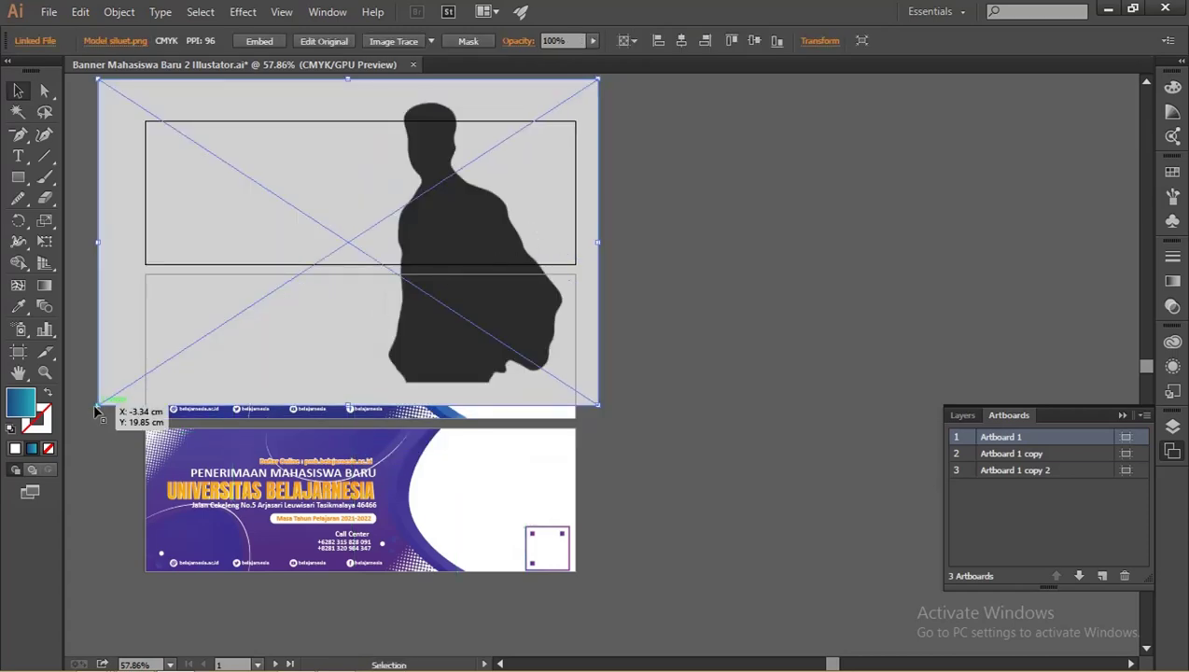
pyautogui.moveTo(97, 409); pyautogui.dragTo(352, 237)
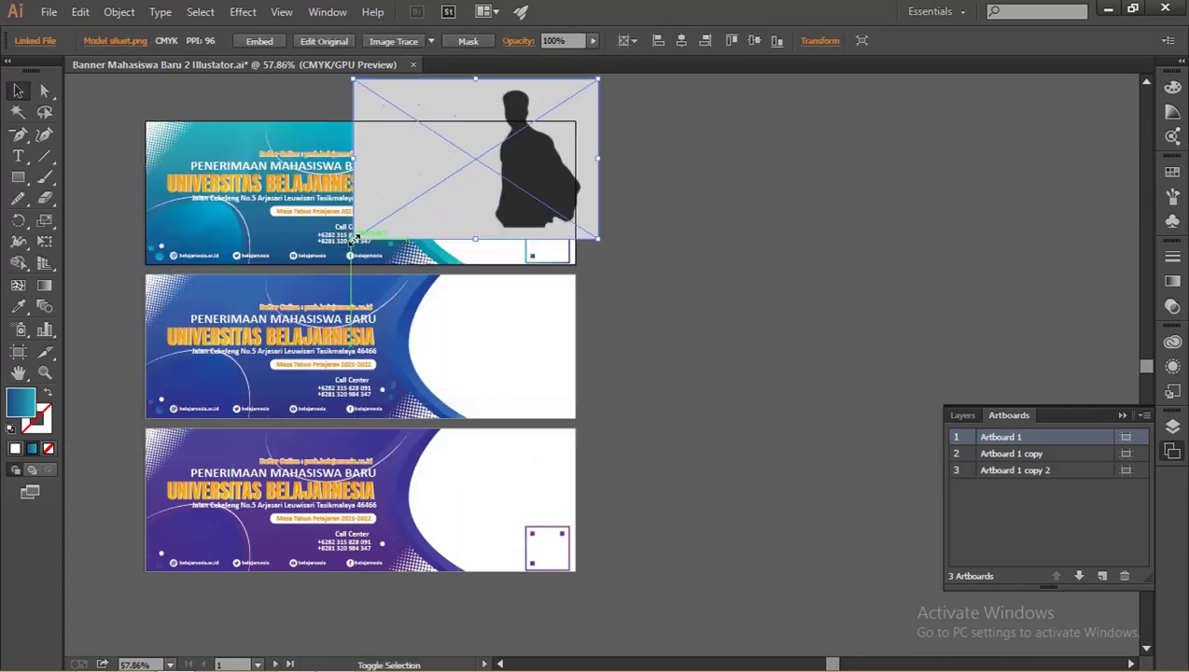
pyautogui.moveTo(566, 180); pyautogui.dragTo(548, 223)
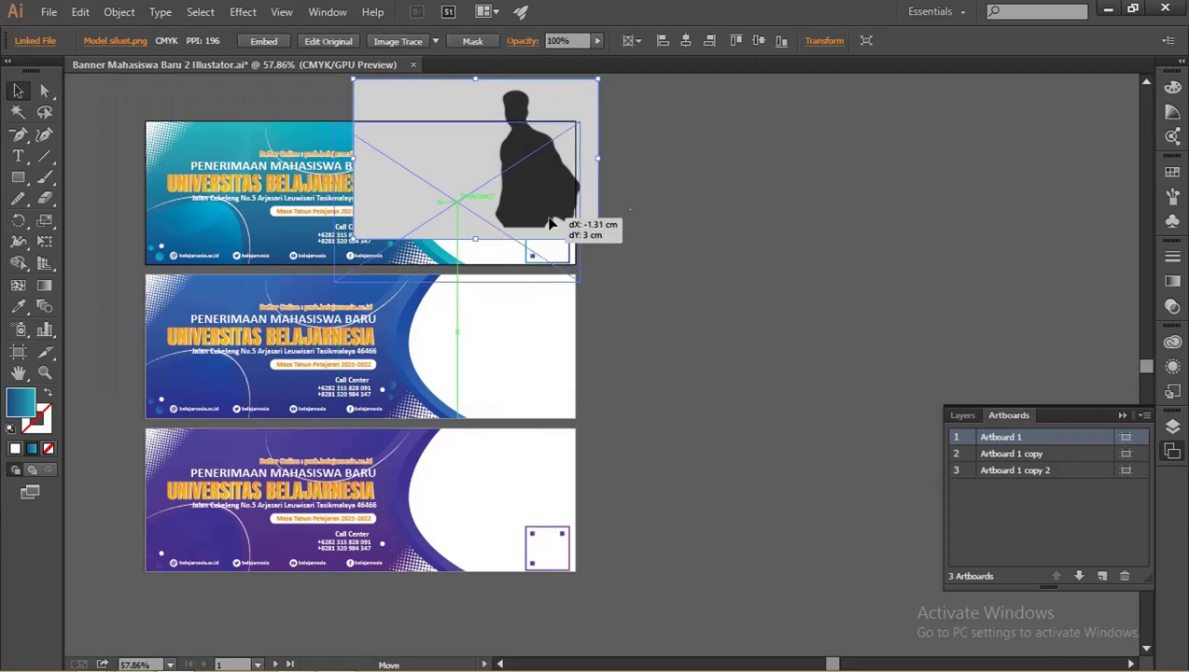
pyautogui.moveTo(579, 280)
pyautogui.mouseDown()
pyautogui.moveTo(594, 287)
pyautogui.moveTo(579, 273)
pyautogui.mouseUp()
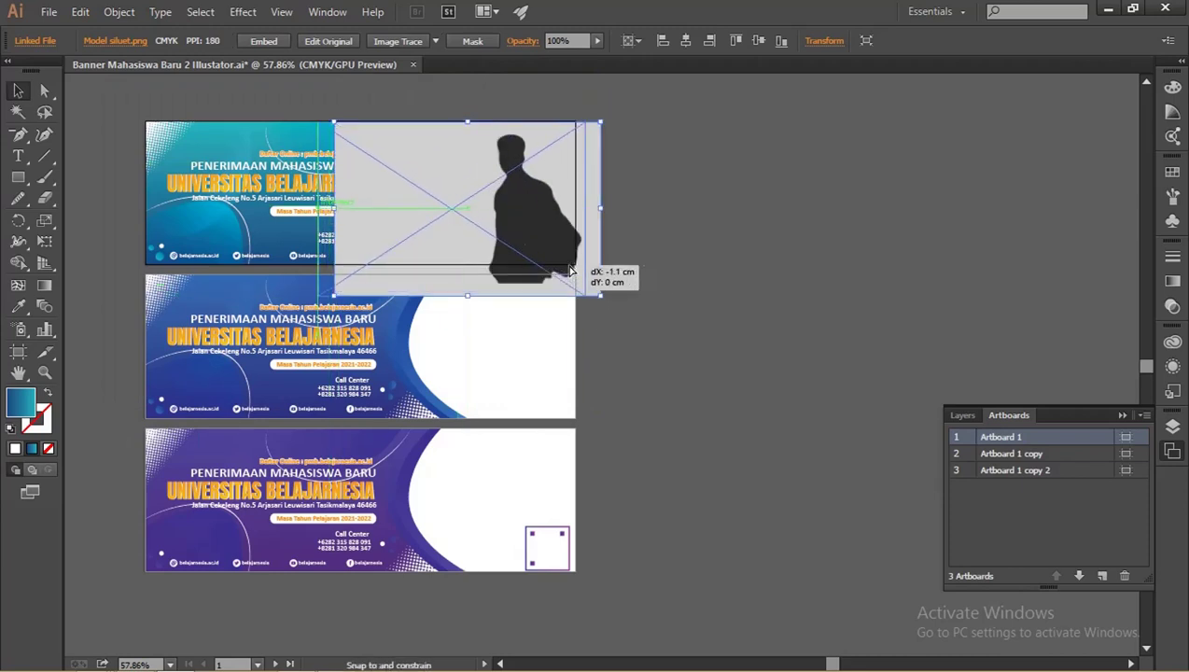
# Nudge the silhouette slightly up and send it behind the teal banner artwork.
pyautogui.press('z')
pyautogui.moveTo(350, 202)
pyautogui.mouseDown()
pyautogui.moveTo(424, 228)
pyautogui.moveTo(333, 362)
pyautogui.mouseUp()
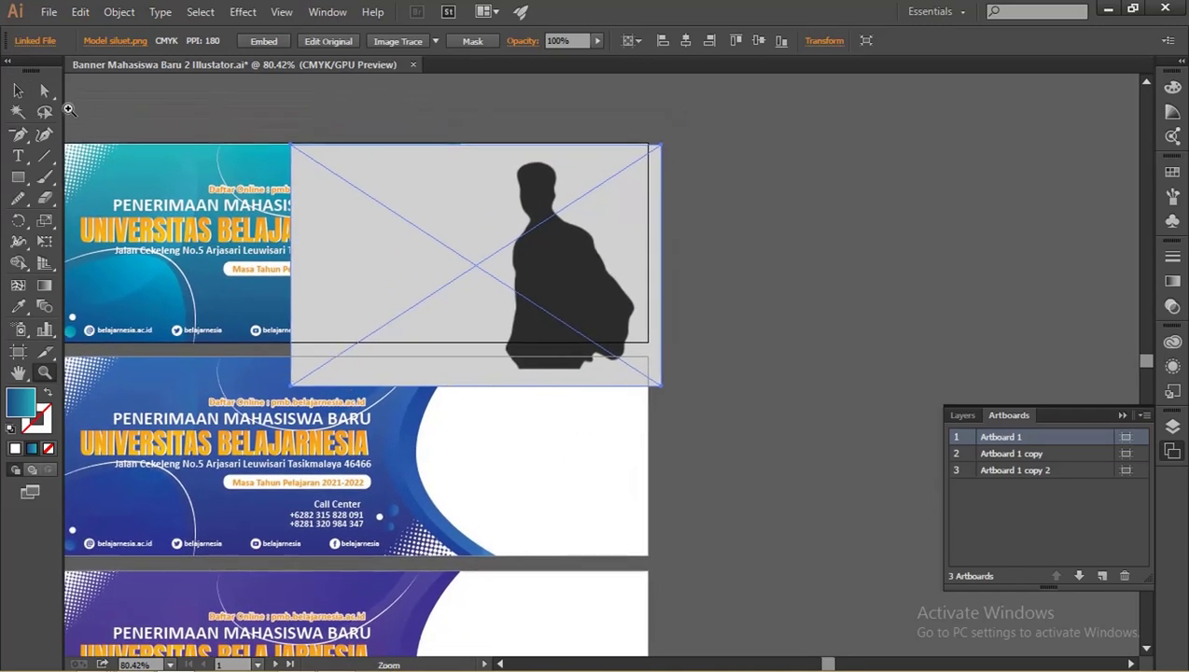
pyautogui.press('v')
pyautogui.moveTo(437, 199); pyautogui.dragTo(437, 197)
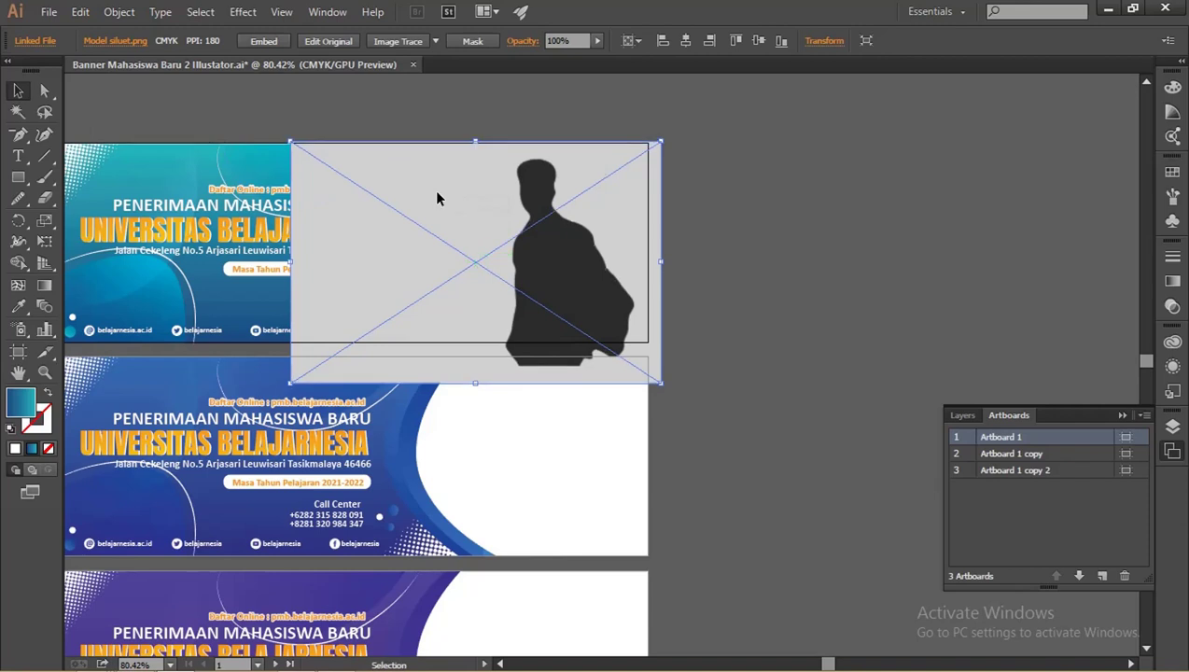
pyautogui.press('ctrl')
pyautogui.hotkey('ctrl', '[')
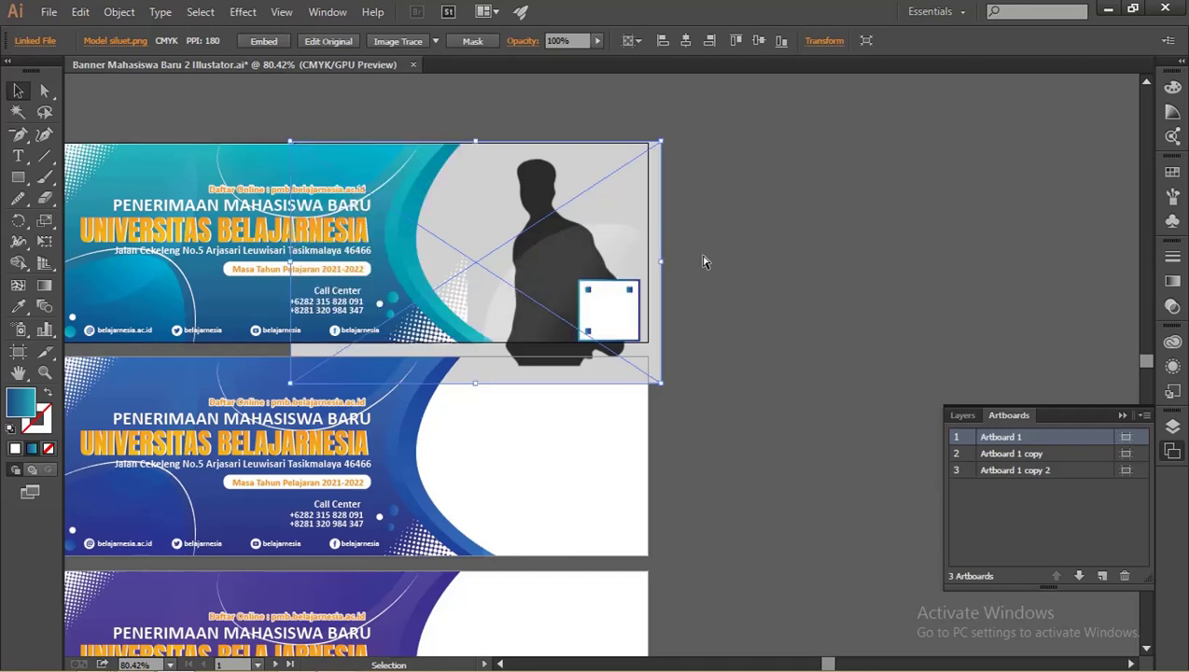
# Clip Model siluet.png with a mask and align its top-right corner to the banner edge.
pyautogui.click(758, 262)
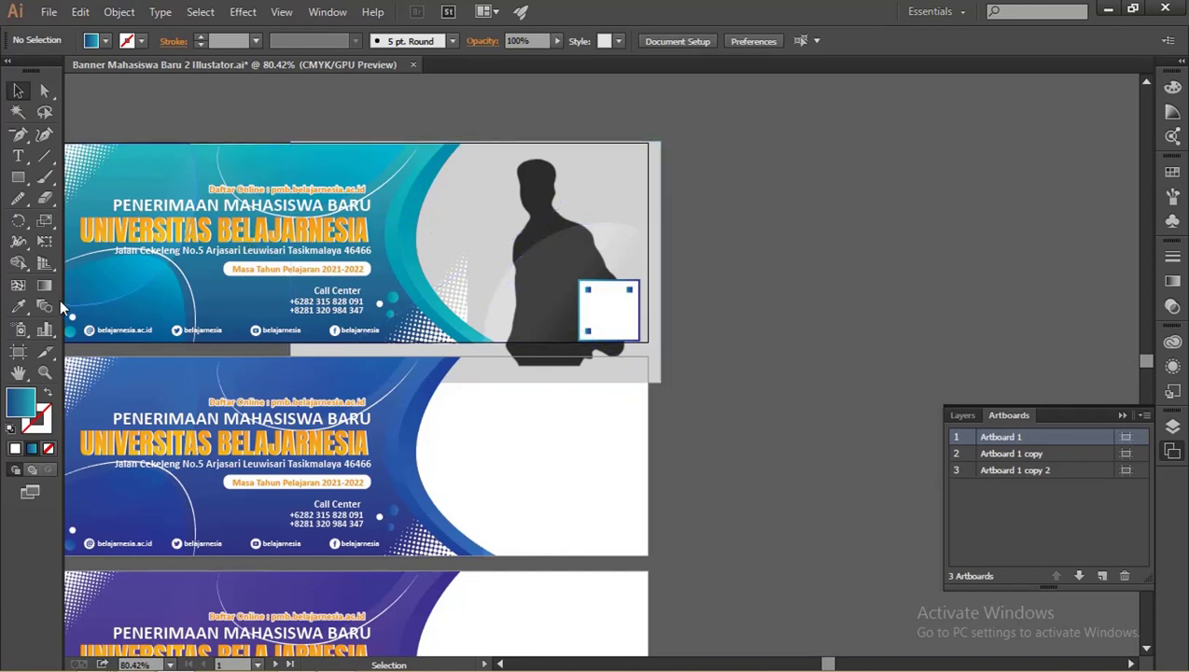
pyautogui.click(657, 165)
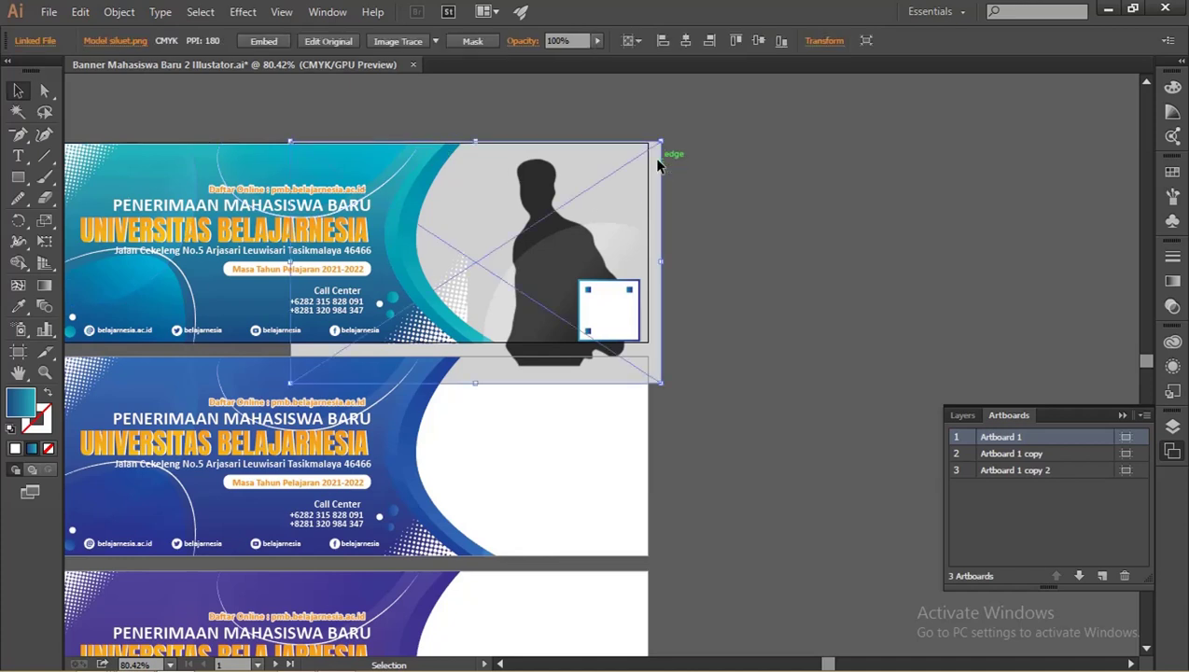
pyautogui.click(483, 45)
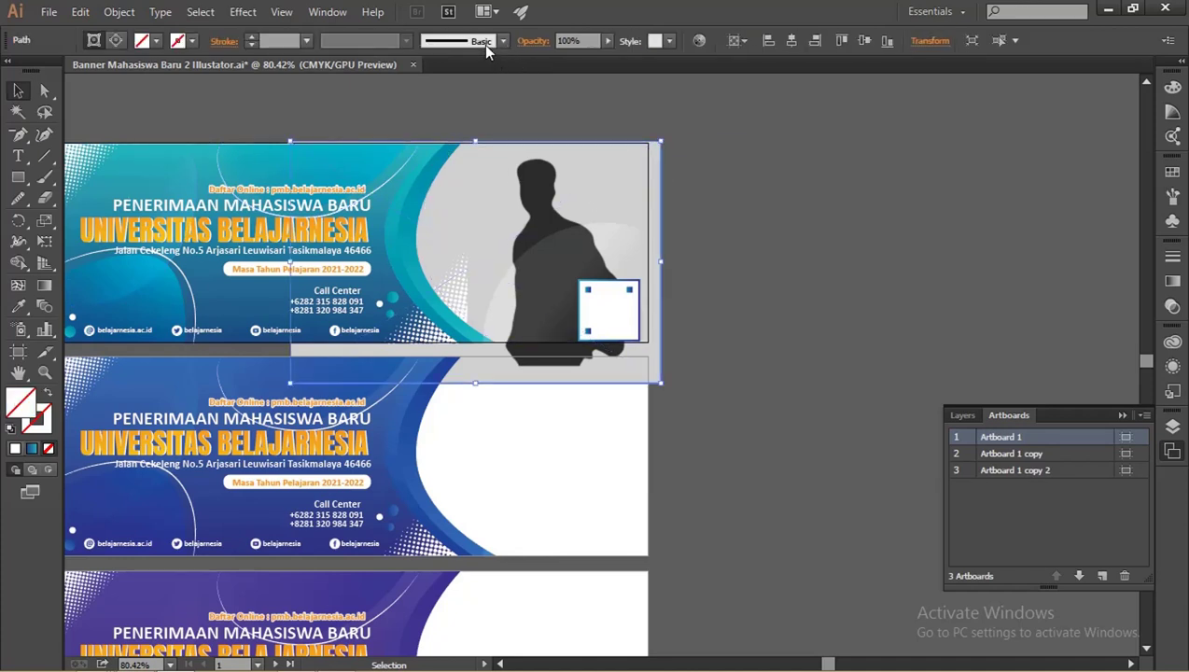
pyautogui.click(45, 92)
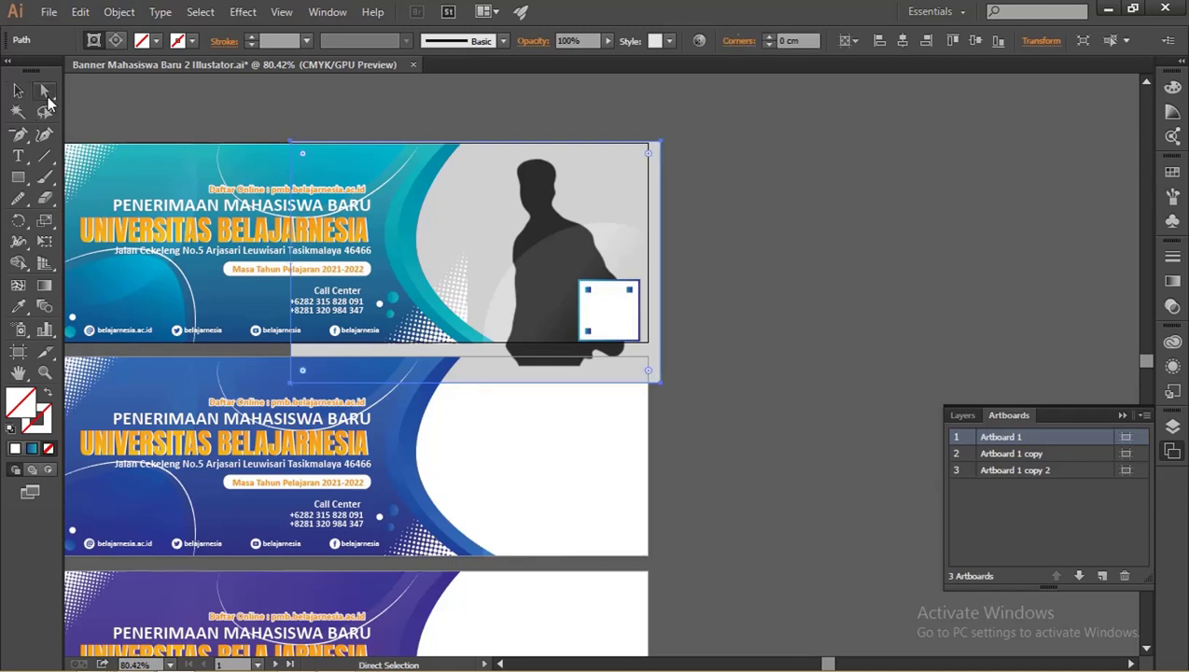
pyautogui.click(292, 145)
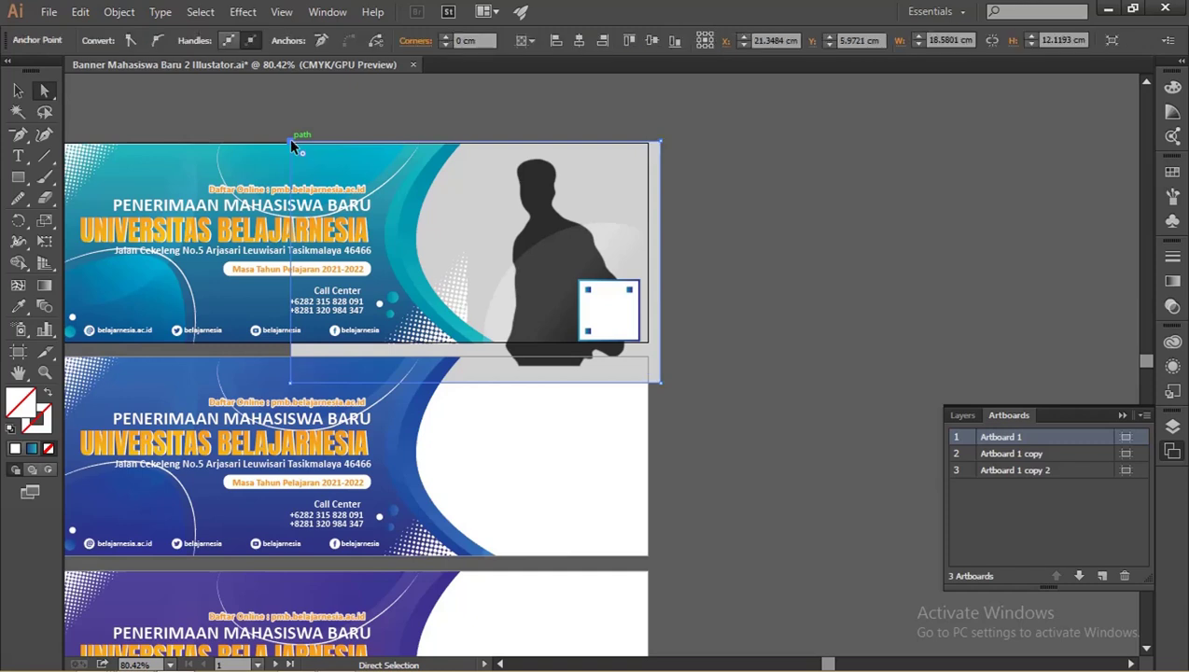
pyautogui.click(661, 143)
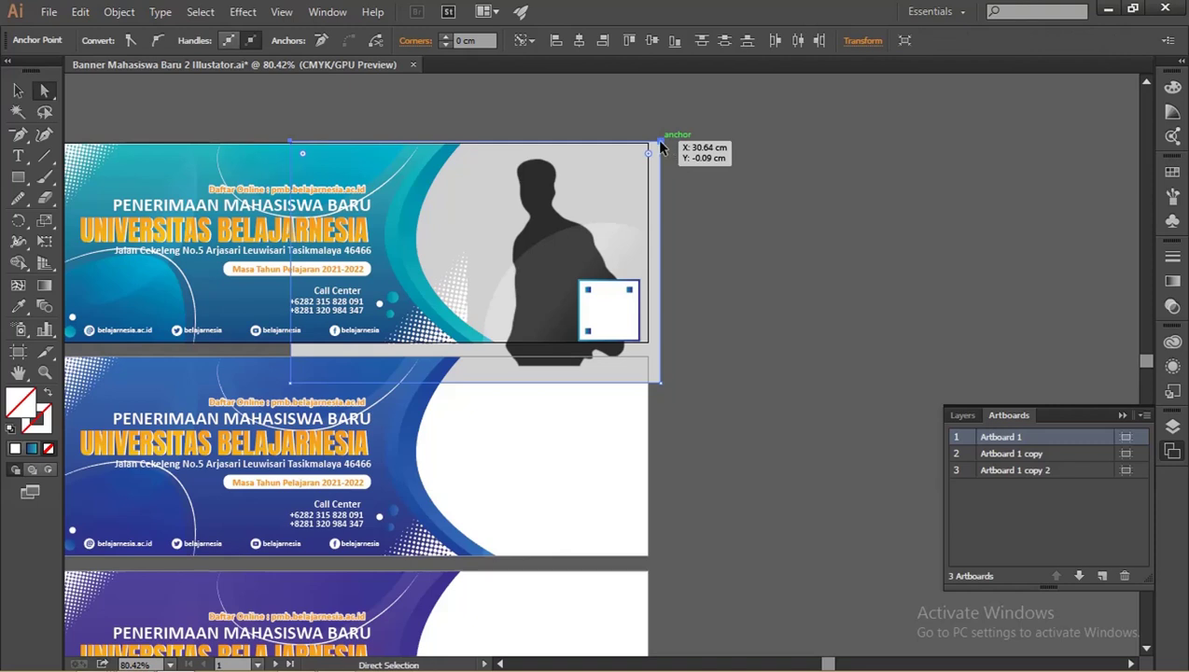
pyautogui.moveTo(661, 146); pyautogui.dragTo(659, 148)
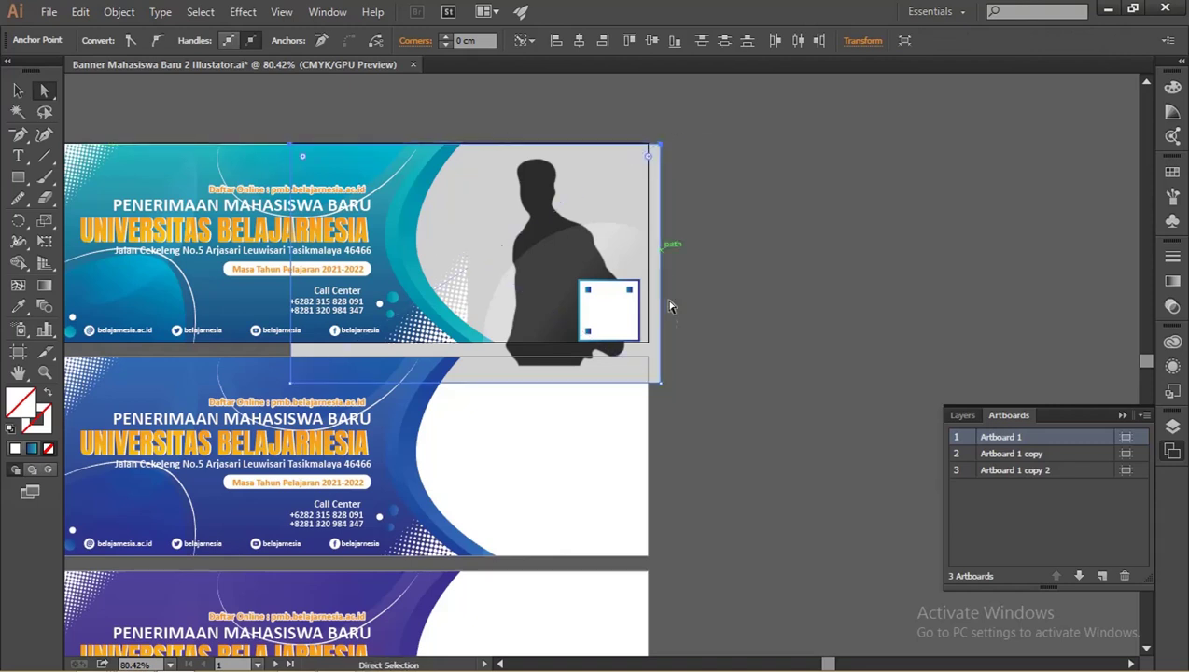
# Raise the clipping path's bottom edge up to the banner's bottom edge.
pyautogui.click(662, 387)
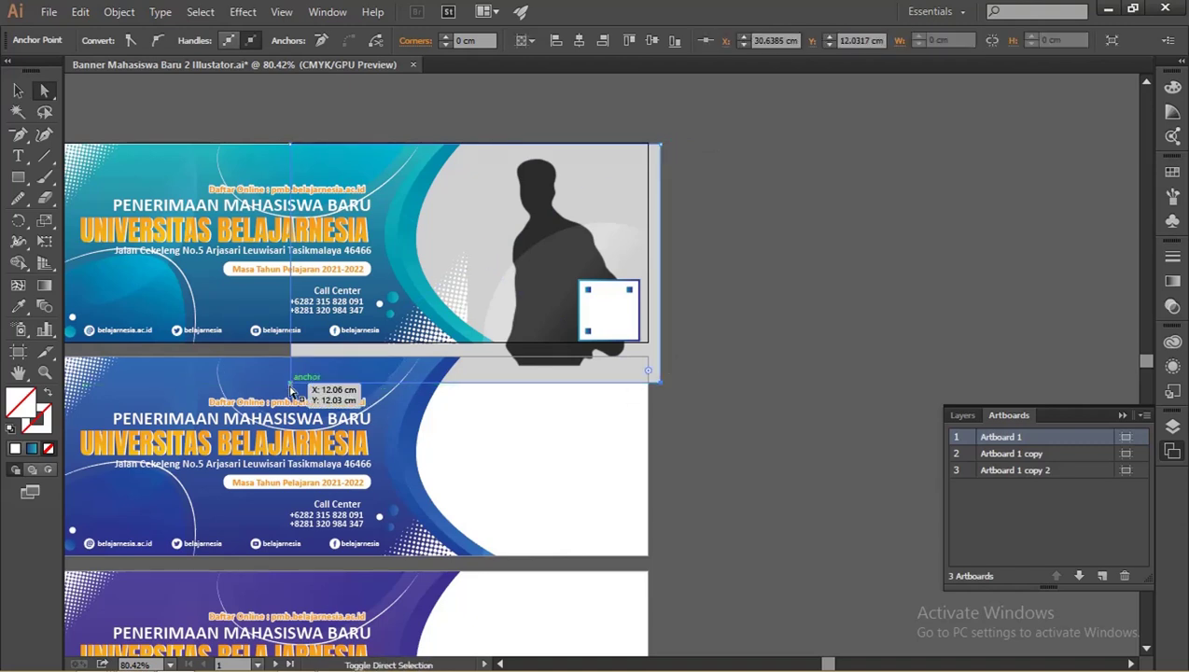
pyautogui.click(282, 353)
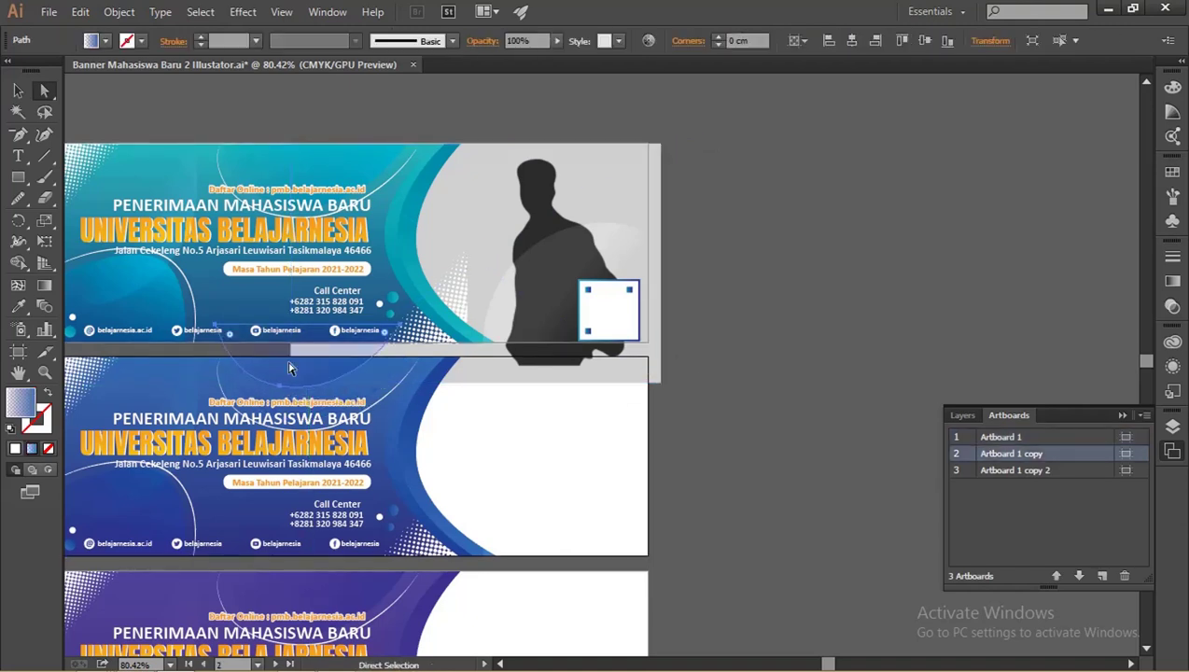
pyautogui.click(656, 381)
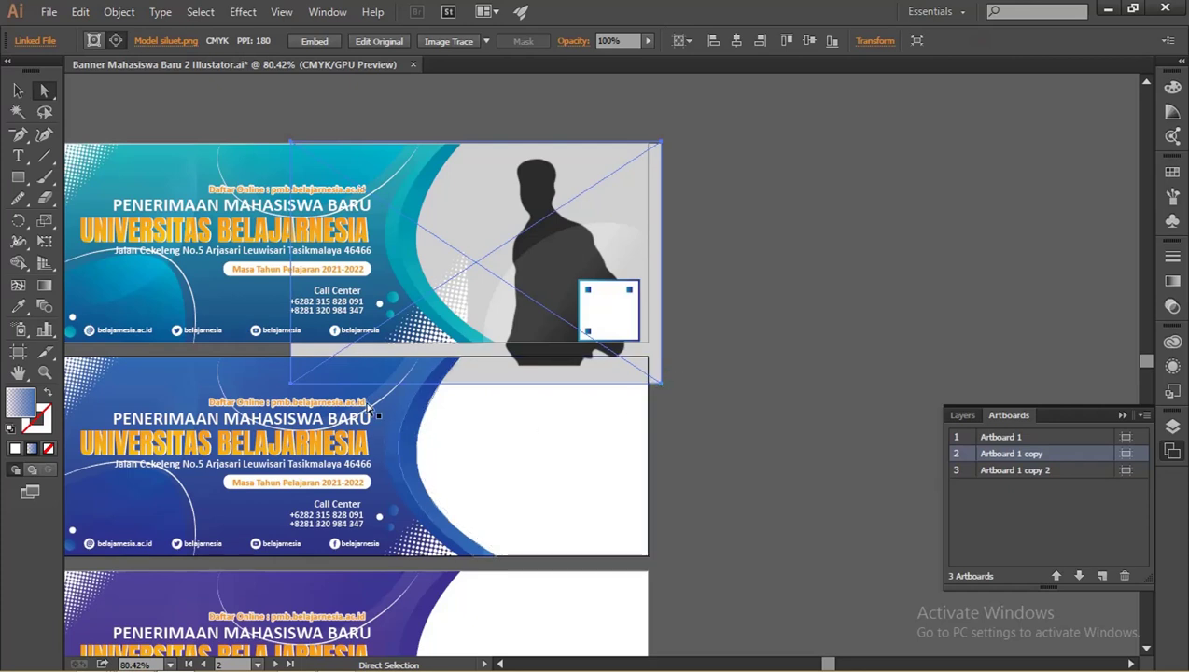
pyautogui.click(312, 387)
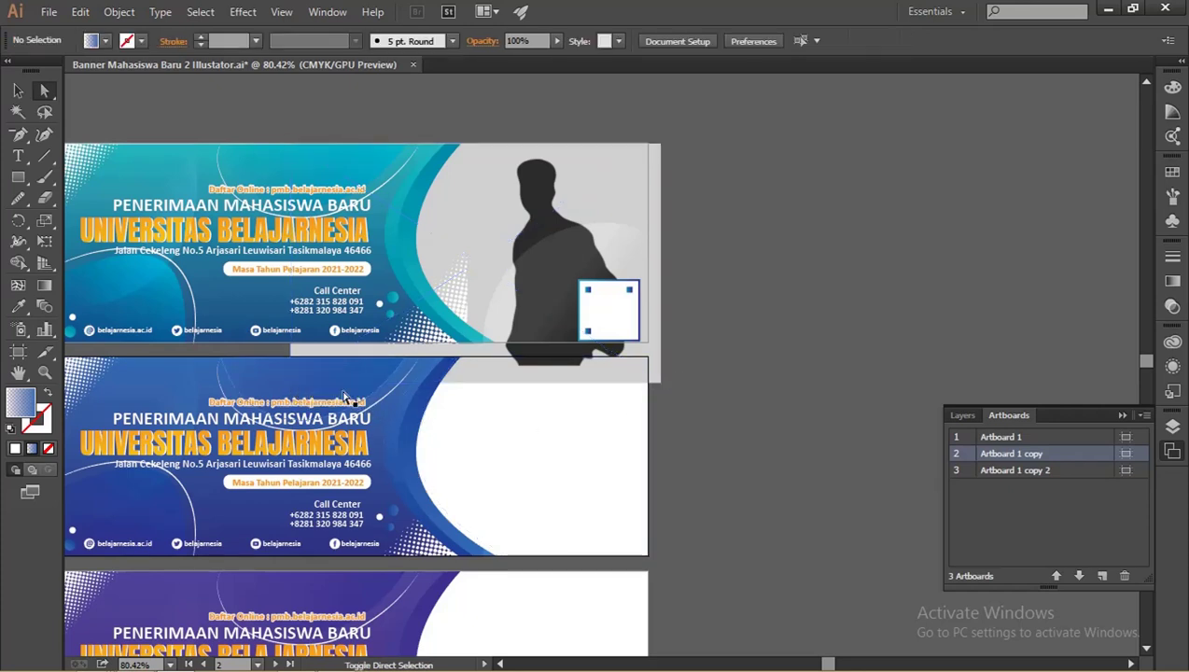
pyautogui.click(658, 374)
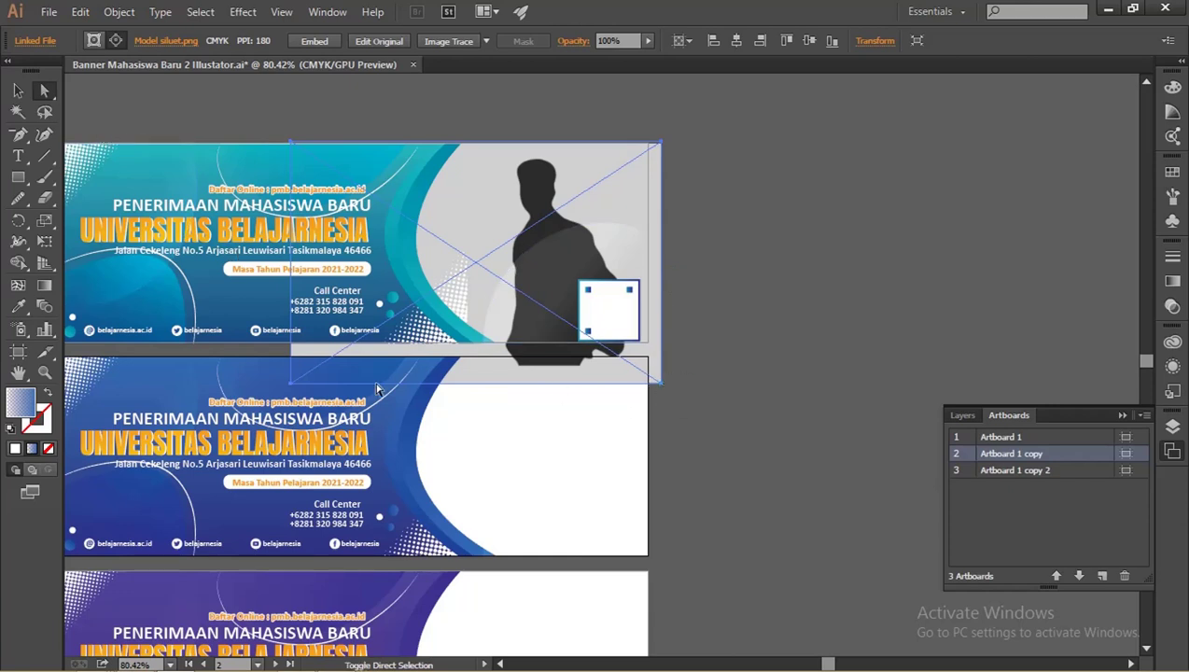
pyautogui.click(317, 390)
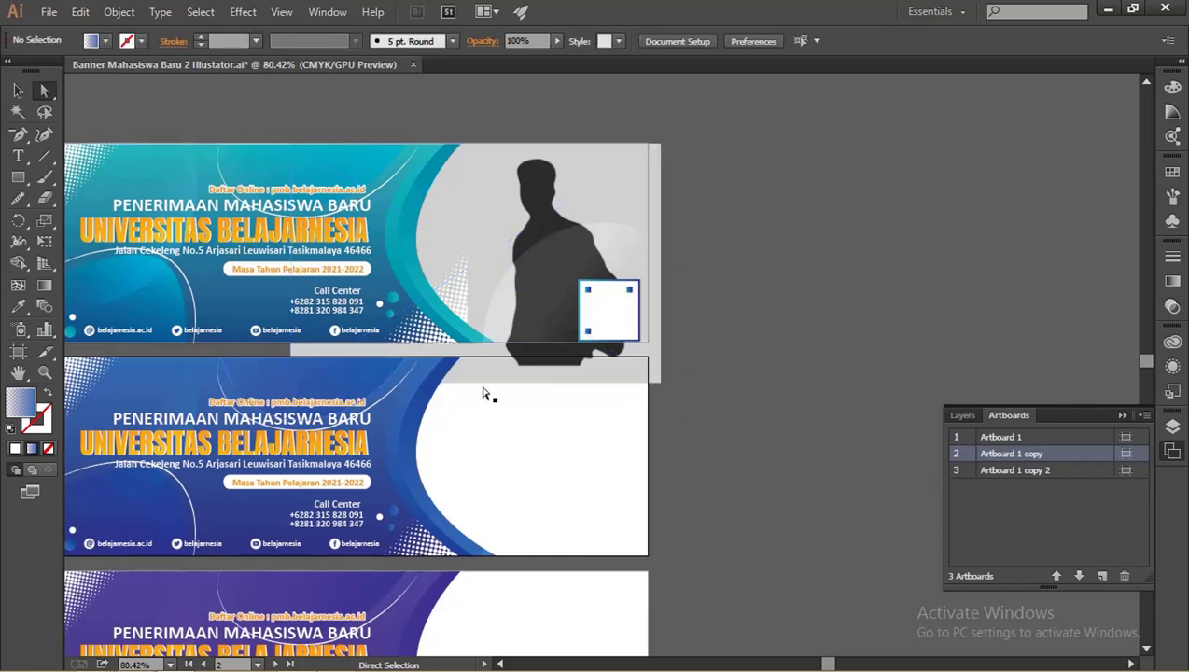
pyautogui.click(627, 382)
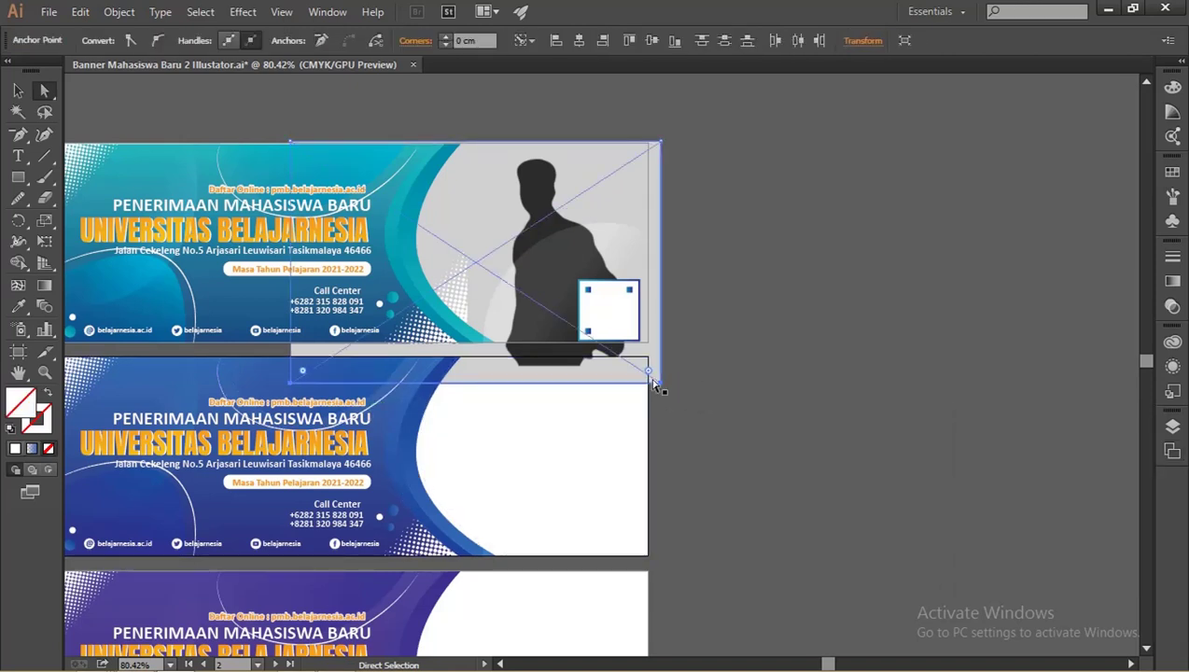
pyautogui.press('Up')
pyautogui.press('Up')
pyautogui.press('Up')
pyautogui.press('Up')
pyautogui.press('Up')
pyautogui.press('Up')
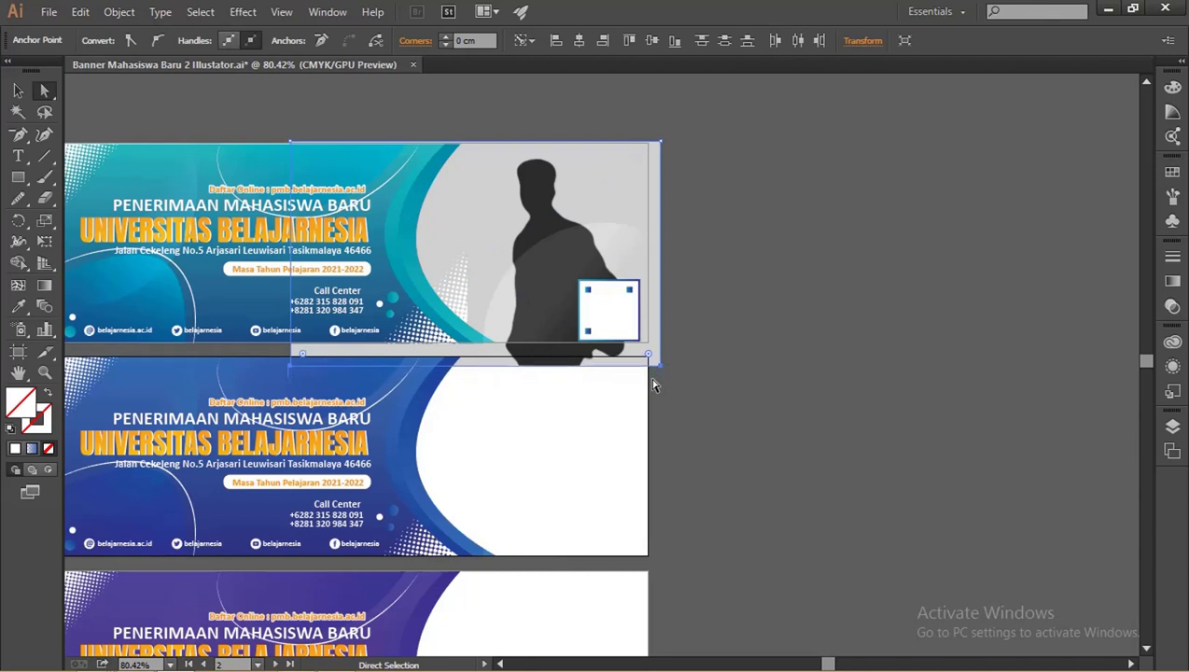
pyautogui.press('Up')
pyautogui.press('Up')
pyautogui.press('Up')
pyautogui.press('Up')
pyautogui.press('Up')
pyautogui.press('Up')
pyautogui.press('Up')
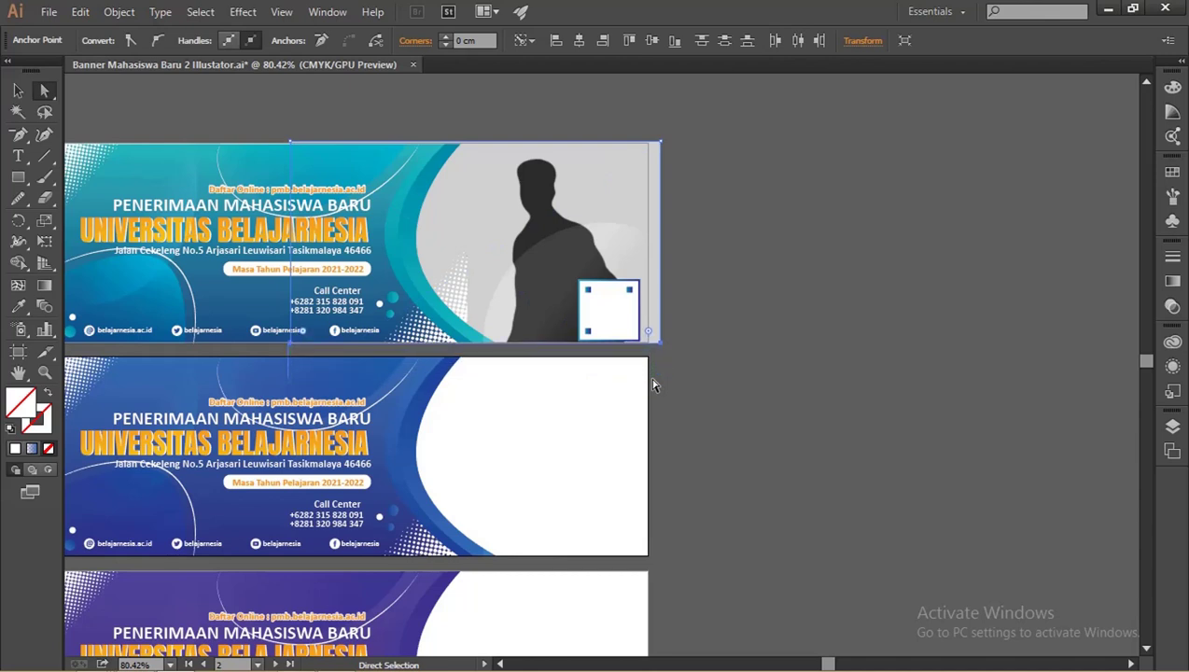
pyautogui.press('Up')
pyautogui.press('Up')
# Nudge the clipping path's right edge onto the banner's right edge.
pyautogui.click(660, 143)
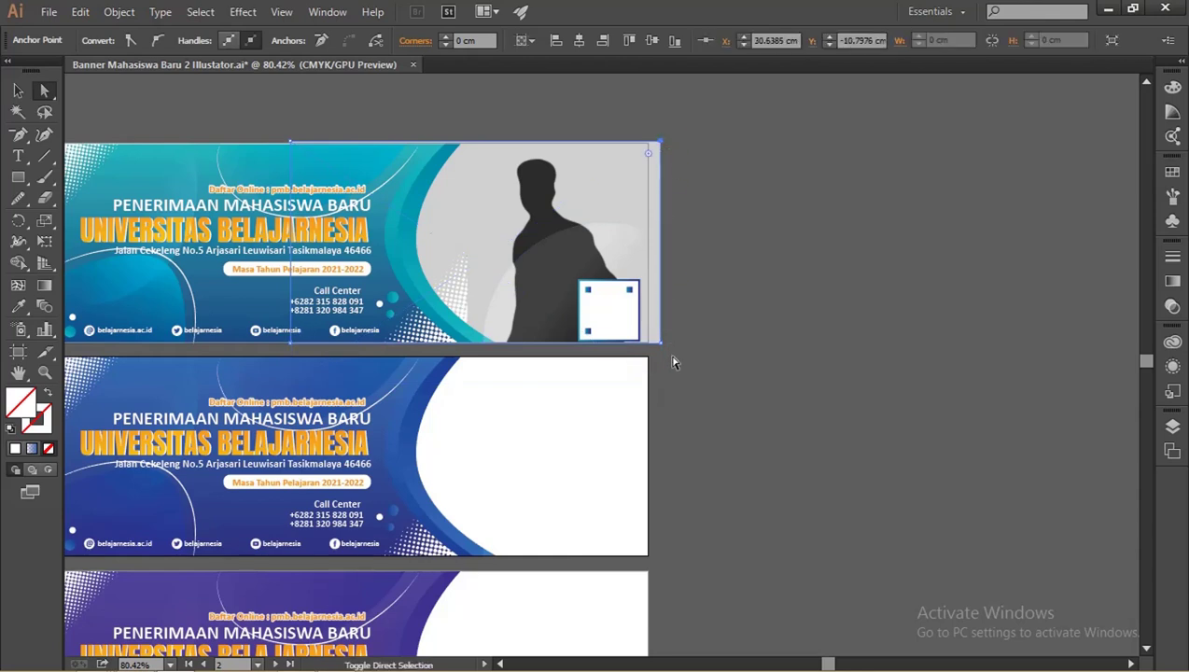
pyautogui.keyDown('shift'); pyautogui.click(659, 341); pyautogui.keyUp('shift')
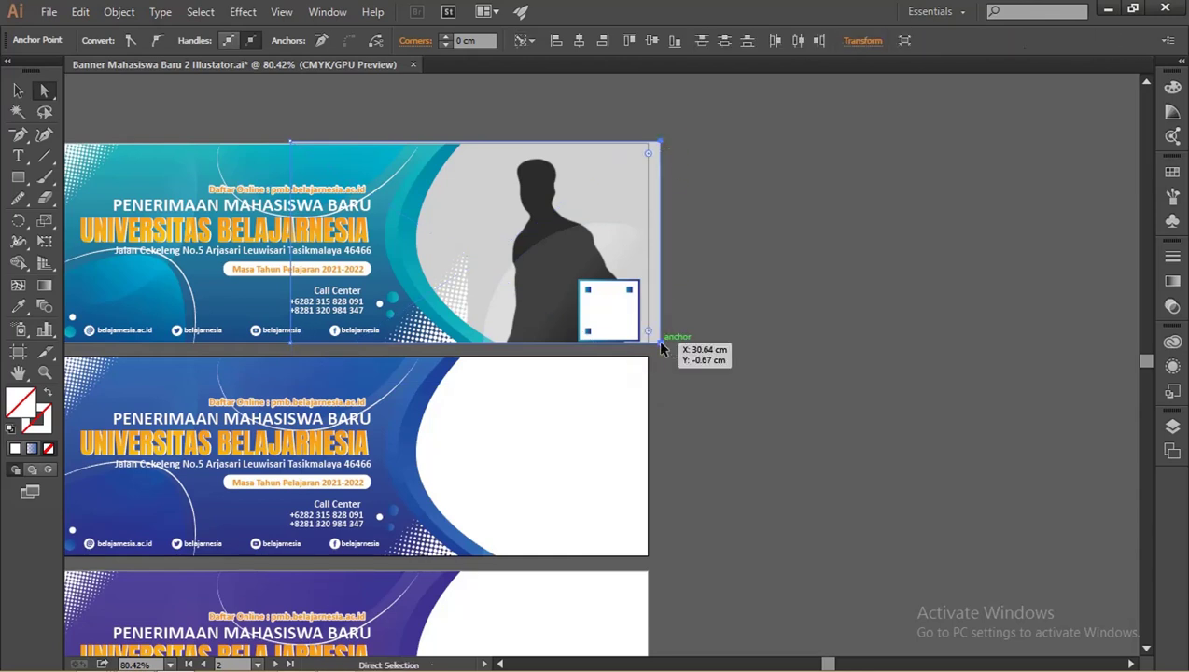
pyautogui.hotkey('shift', 'Left')
pyautogui.hotkey('shift', 'Left')
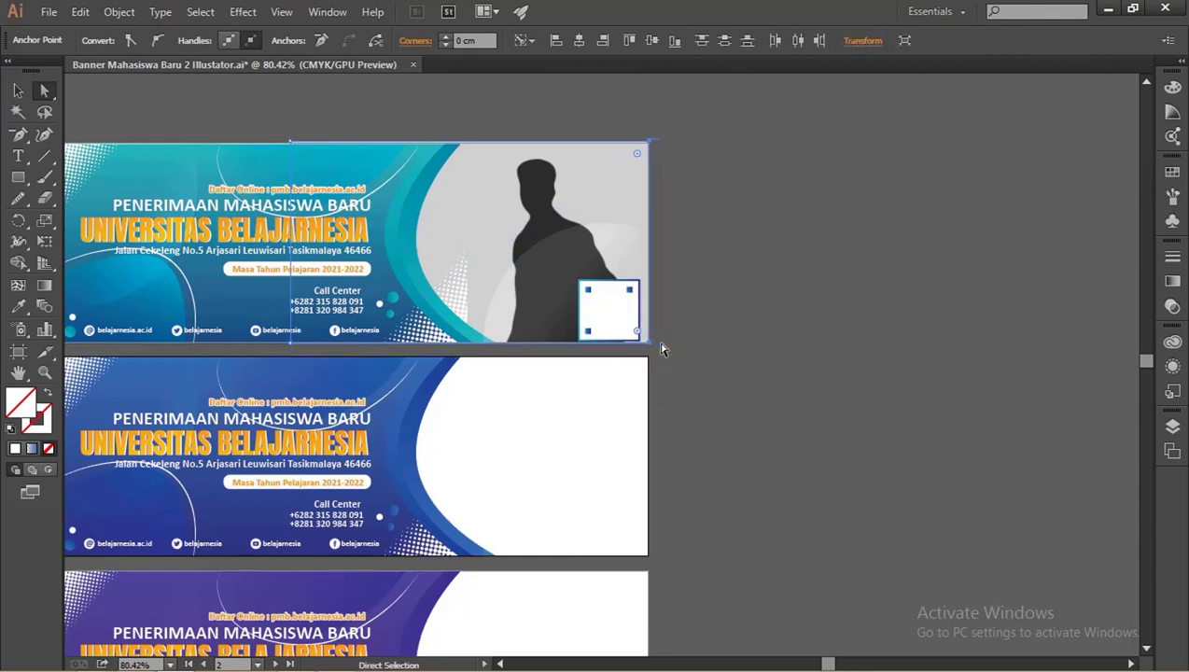
pyautogui.click(672, 199)
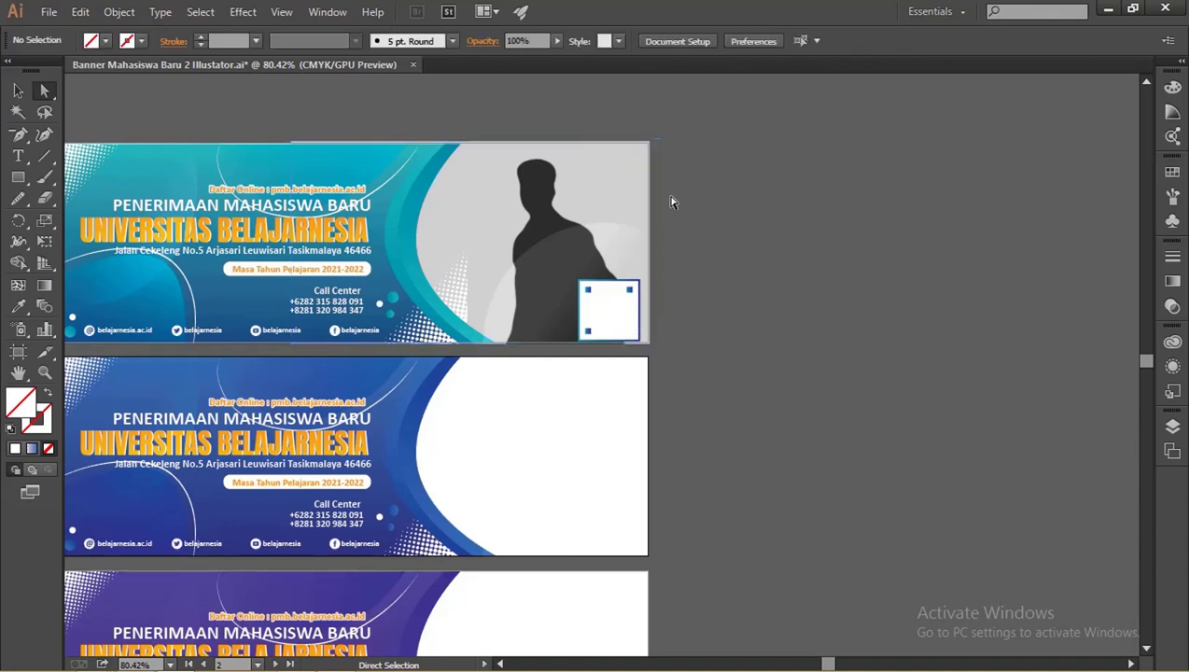
pyautogui.click(651, 141)
pyautogui.click(653, 135)
# Check the clip's top corners and reshape the curved shape by moving a point.
pyautogui.click(291, 144)
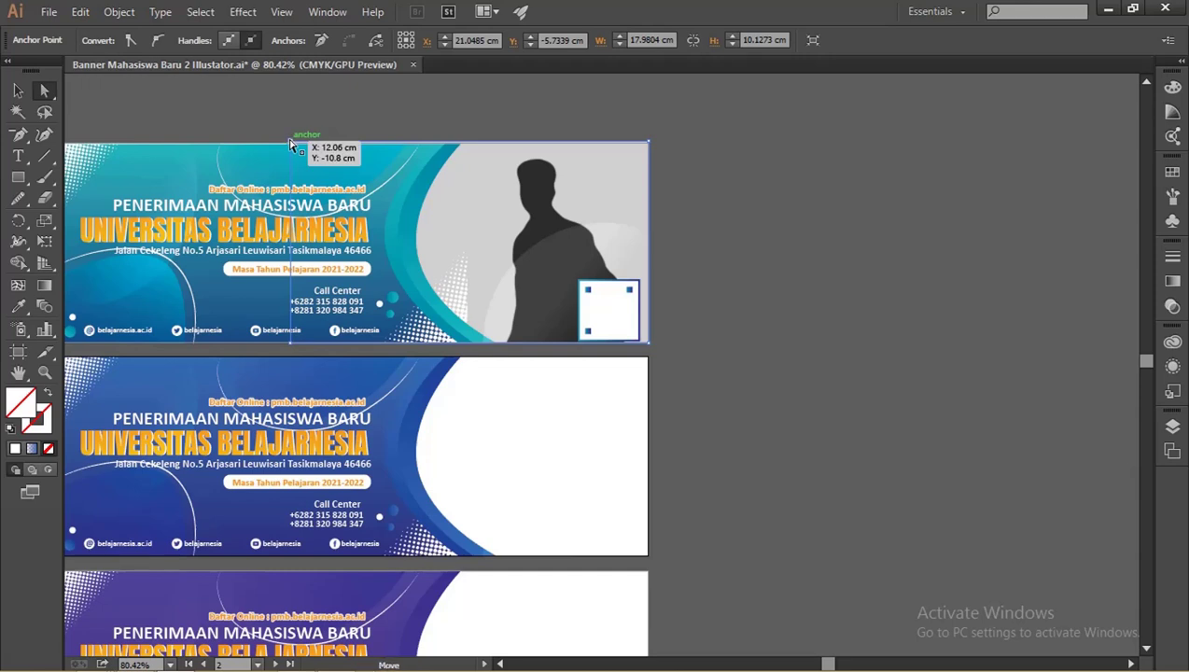
pyautogui.click(291, 144)
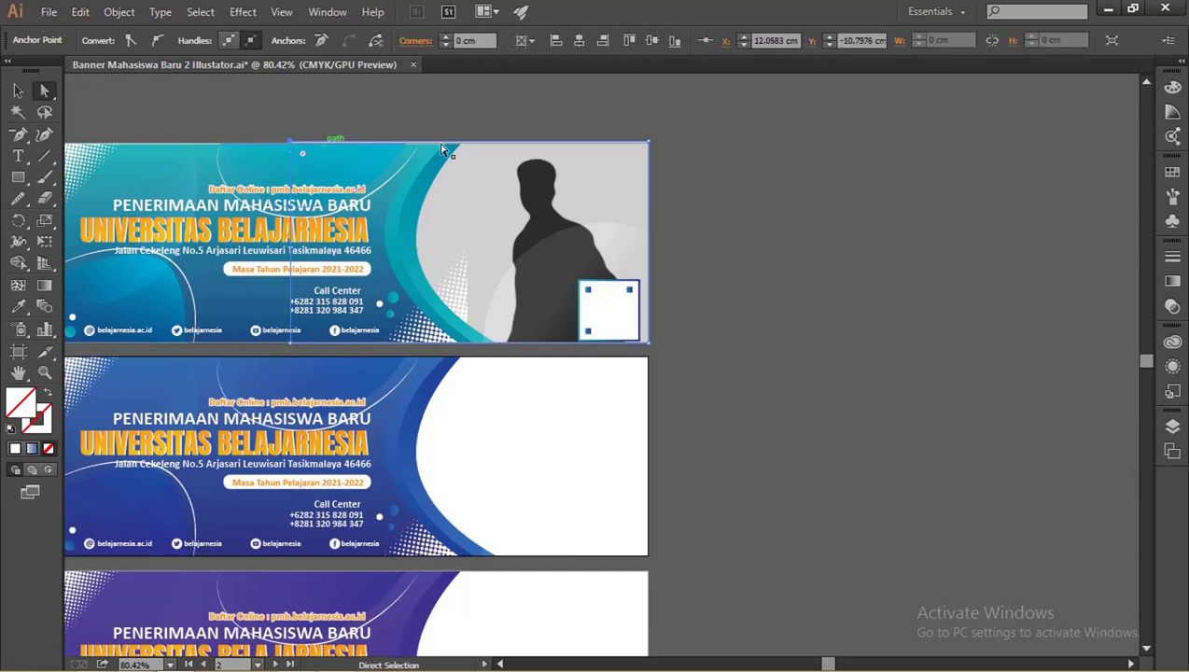
pyautogui.keyDown('shift'); pyautogui.click(650, 143); pyautogui.keyUp('shift')
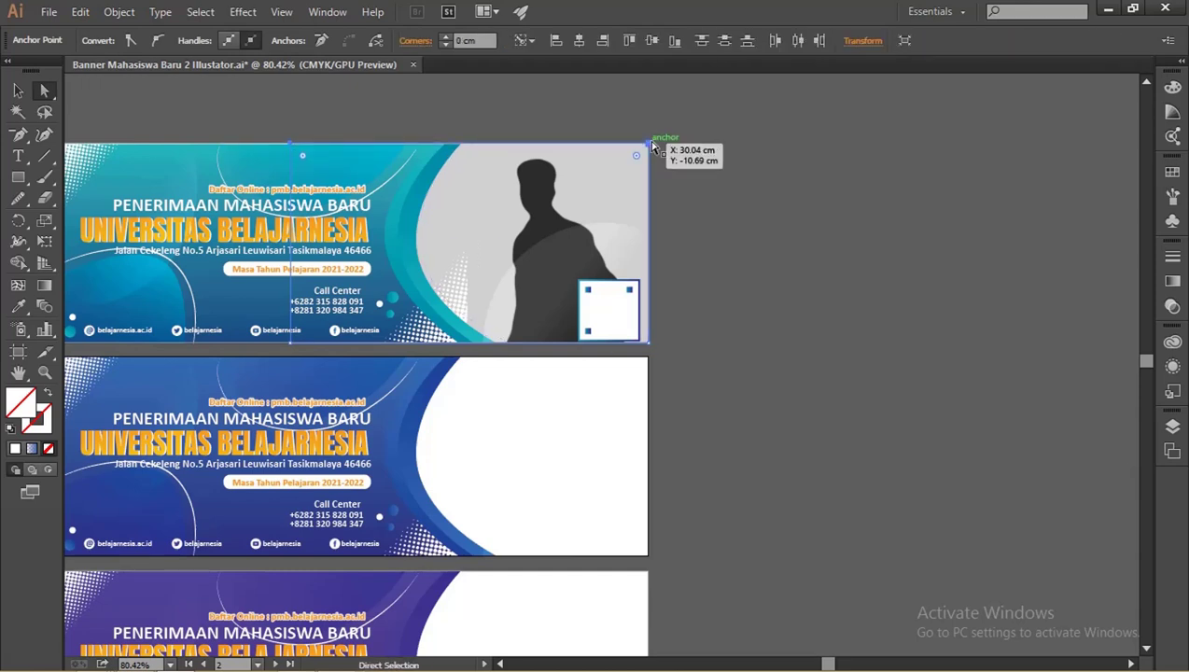
pyautogui.click(770, 210)
pyautogui.click(446, 313)
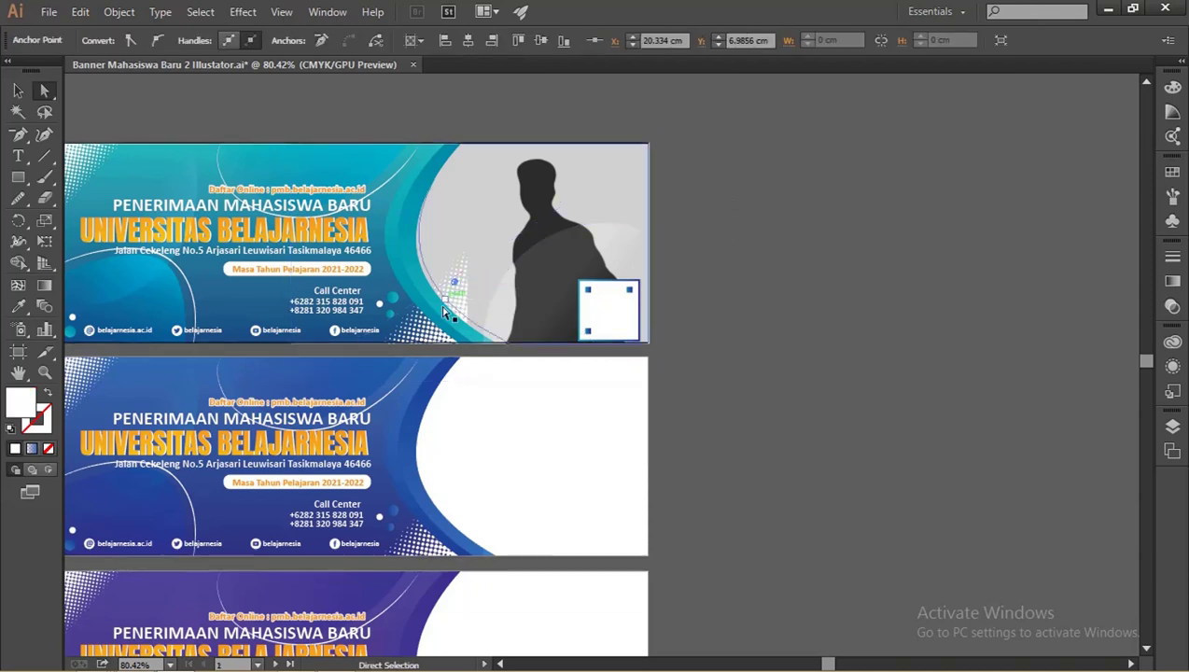
pyautogui.moveTo(446, 313); pyautogui.dragTo(434, 322)
pyautogui.hotkey('ctrl', 'shift', 'a')
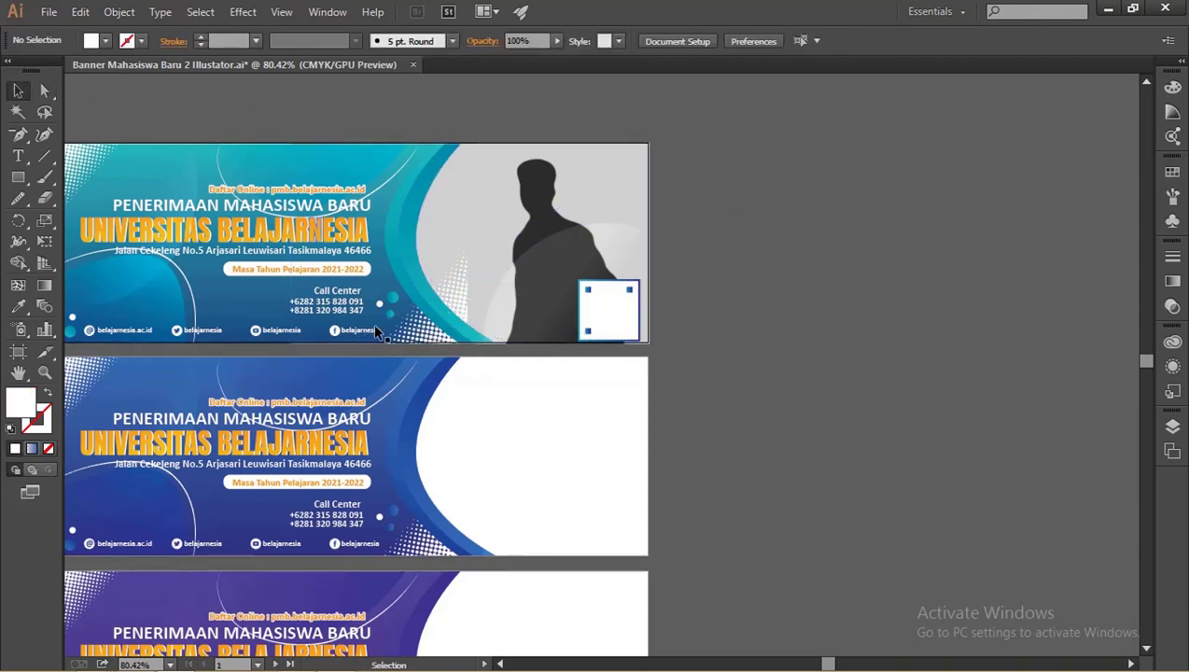
pyautogui.click(452, 334)
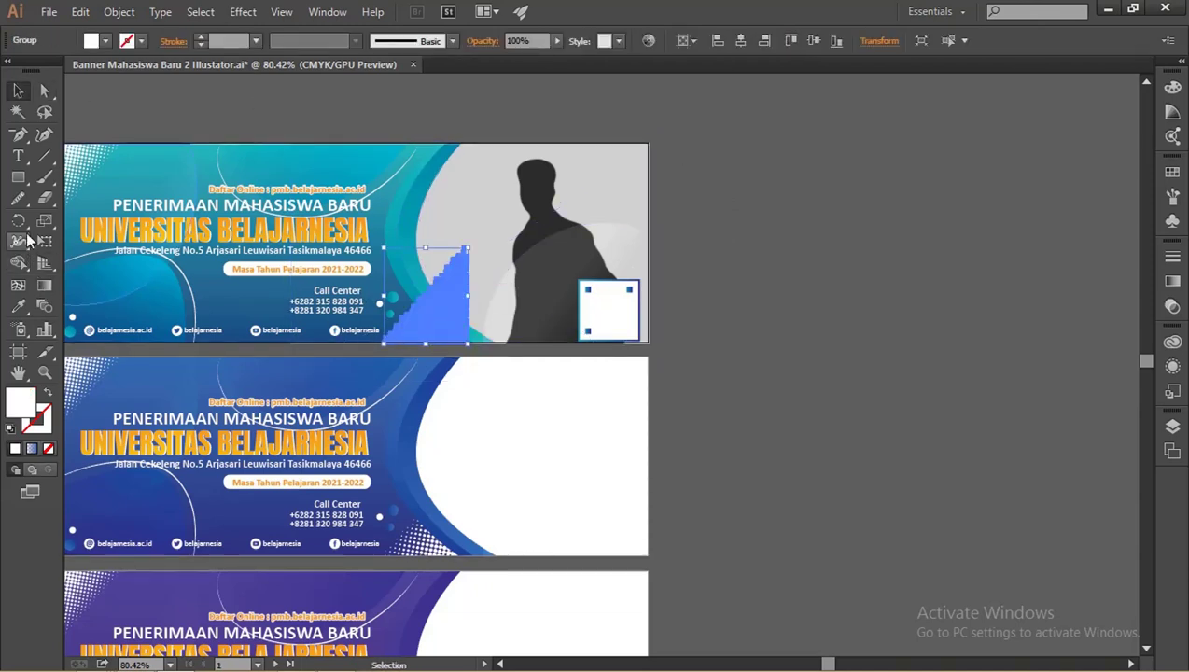
pyautogui.click(44, 197)
pyautogui.moveTo(446, 254)
pyautogui.mouseDown()
pyautogui.moveTo(472, 292)
pyautogui.moveTo(444, 284)
pyautogui.moveTo(495, 322)
pyautogui.mouseUp()
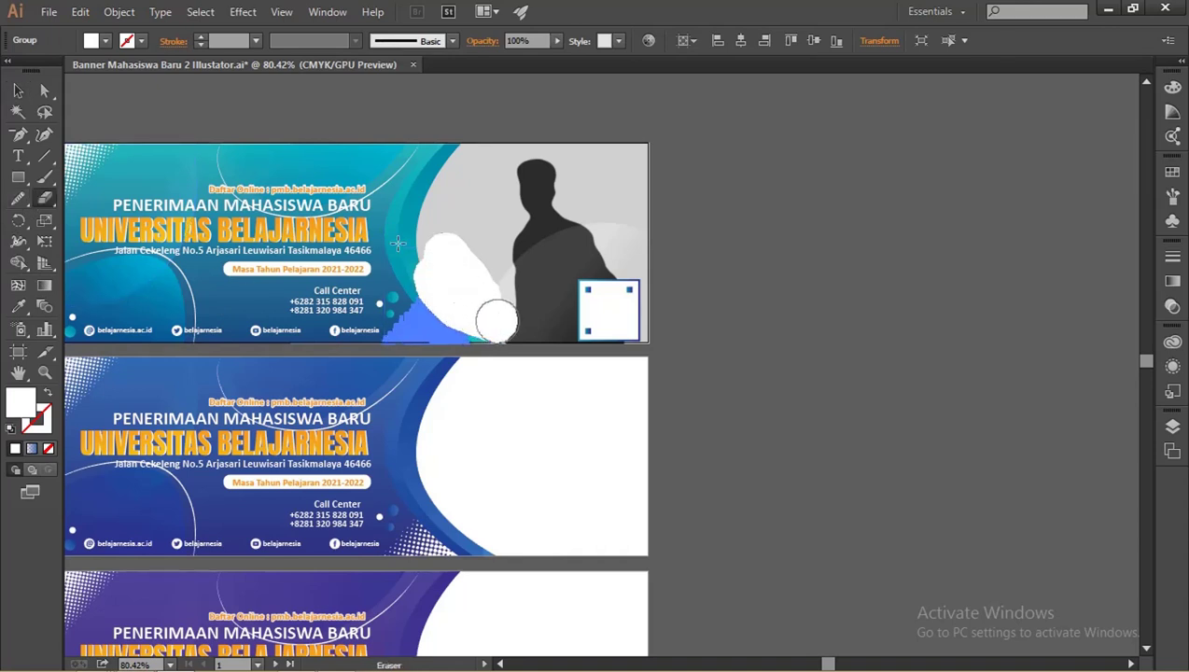
pyautogui.hotkey('ctrl', 'z')
pyautogui.click(18, 91)
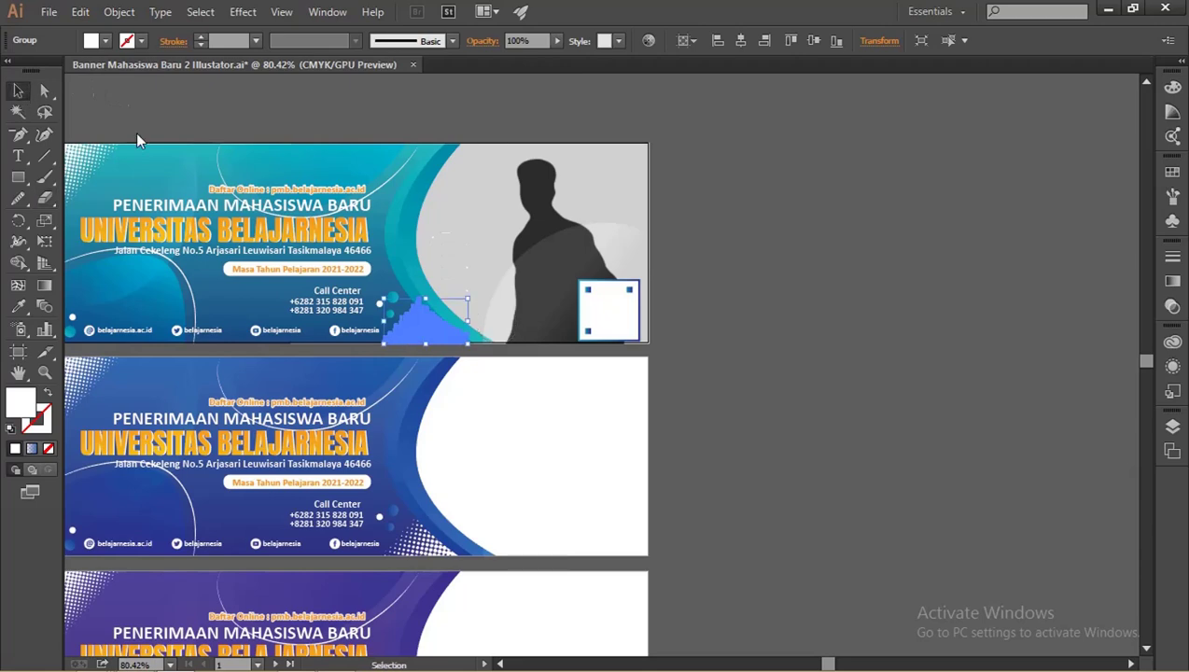
pyautogui.hotkey('ctrl', 'z')
pyautogui.click(334, 141)
pyautogui.press('z')
pyautogui.moveTo(782, 260); pyautogui.dragTo(576, 295)
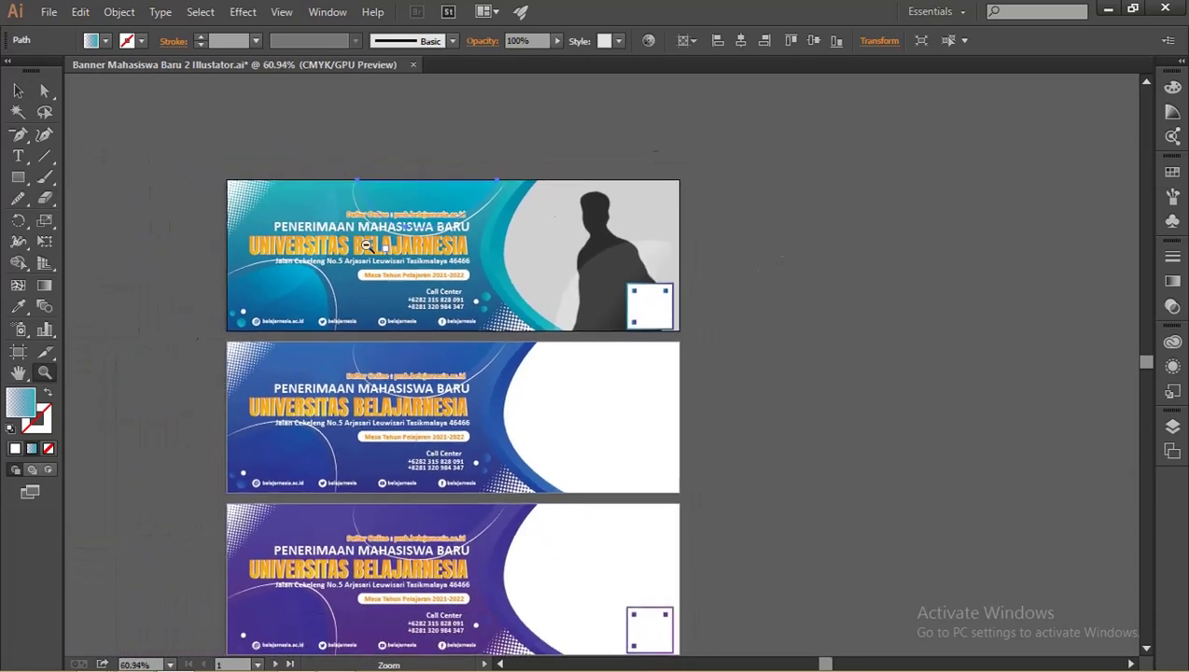
pyautogui.moveTo(387, 245); pyautogui.dragTo(467, 247)
pyautogui.click(17, 156)
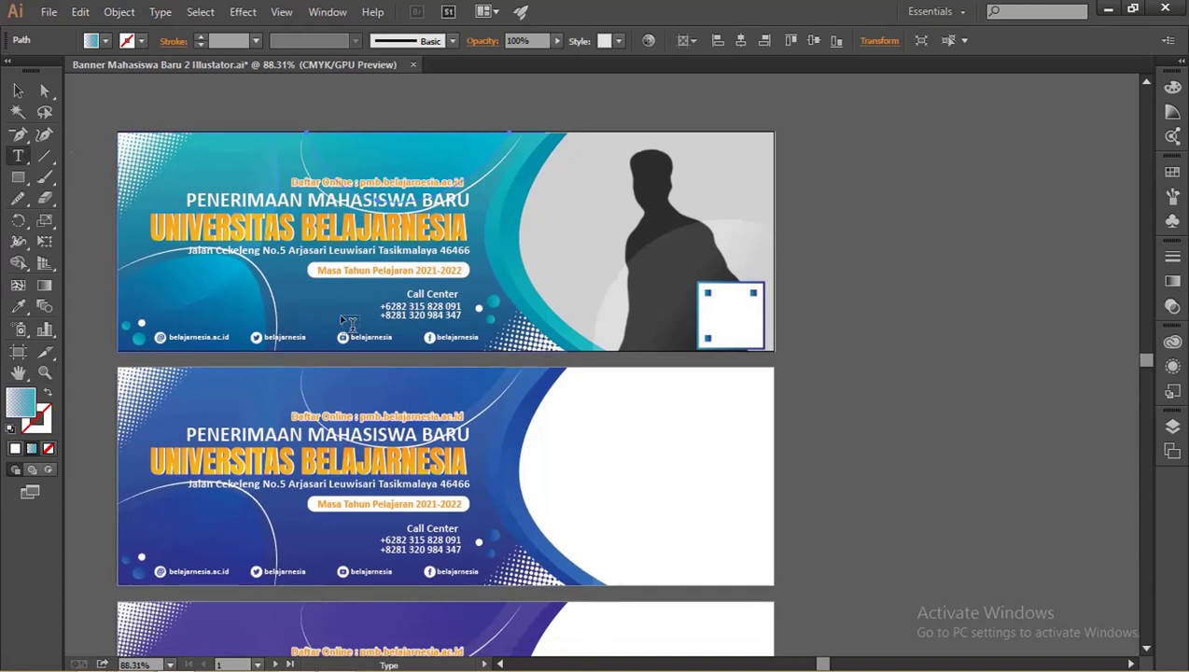
pyautogui.click(295, 250)
pyautogui.tripleClick(307, 250)
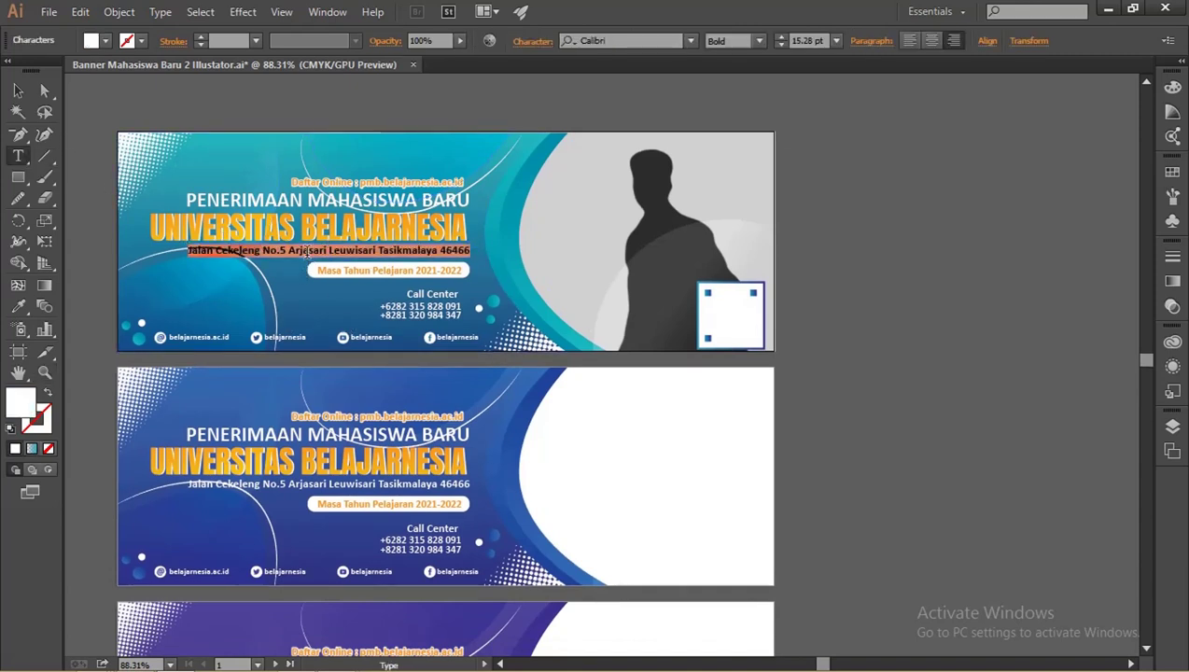
pyautogui.click(19, 91)
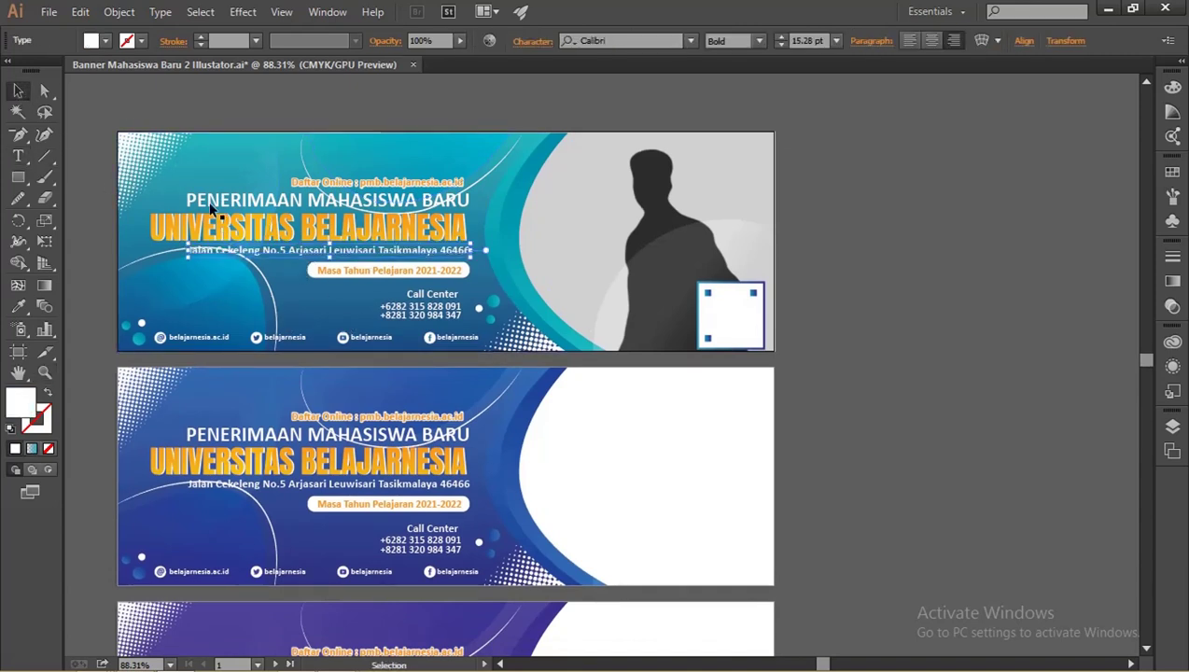
pyautogui.click(313, 233)
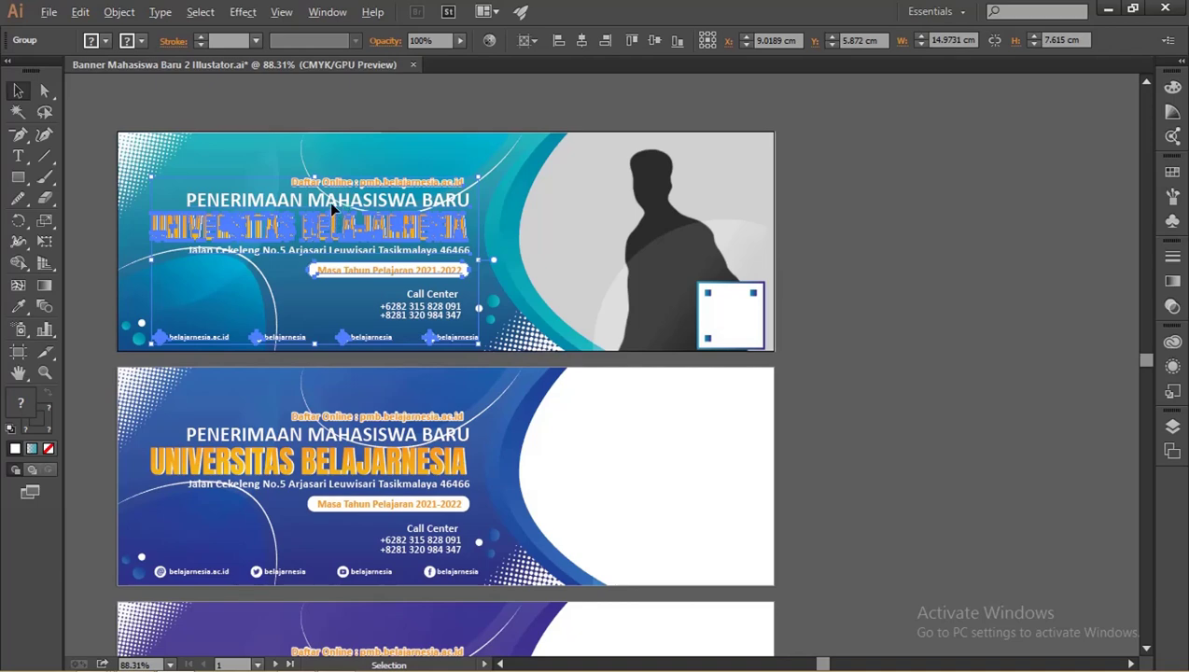
pyautogui.hotkey('alt', 'Tab')
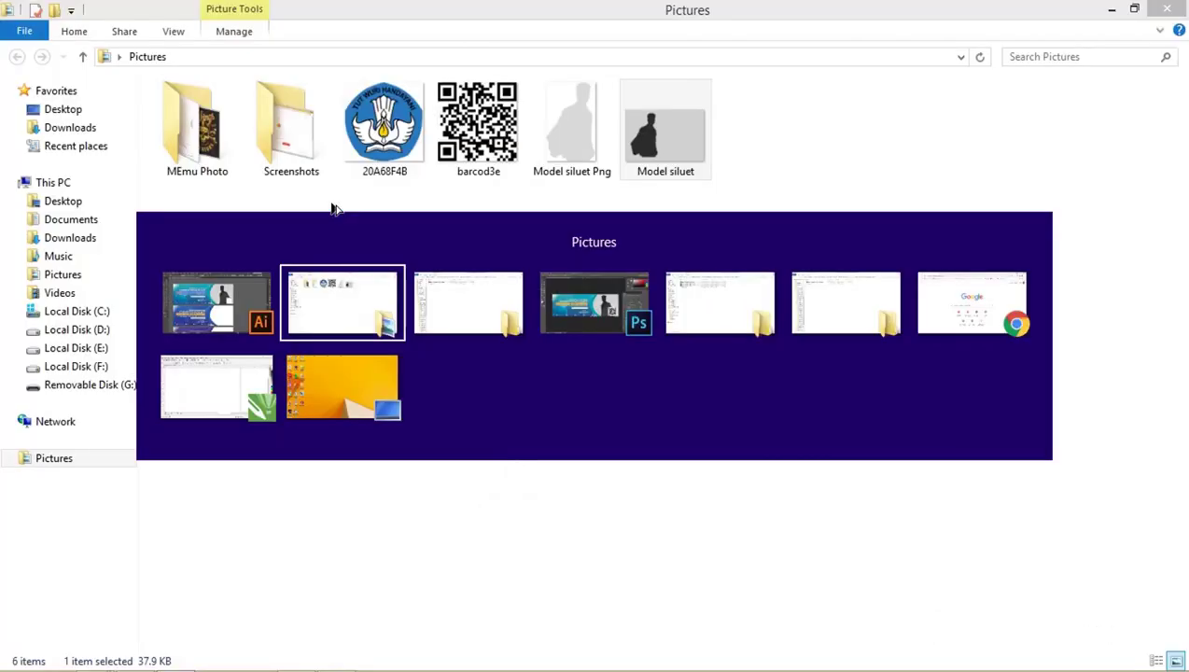
# Drag the banner file from the Banner Mahasiswa Baru 2 Coreldraw folder toward CorelDRAW X7.
pyautogui.hotkey('alt', 'Tab')
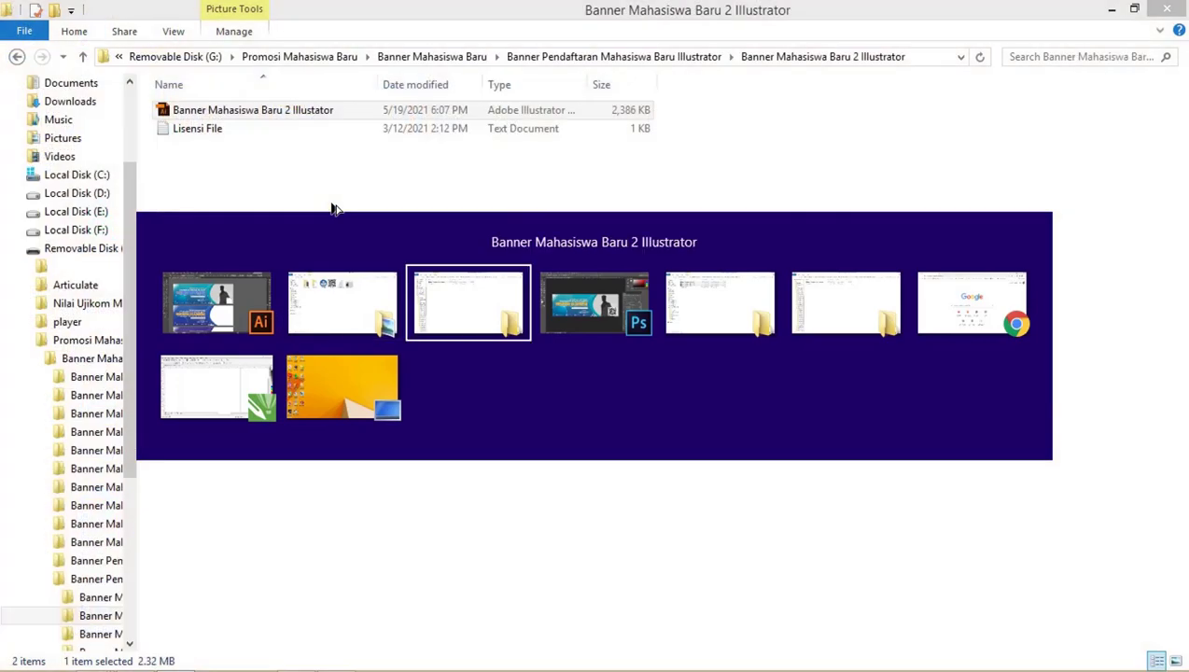
pyautogui.hotkey('alt', 'Tab')
pyautogui.hotkey('alt', 'Tab')
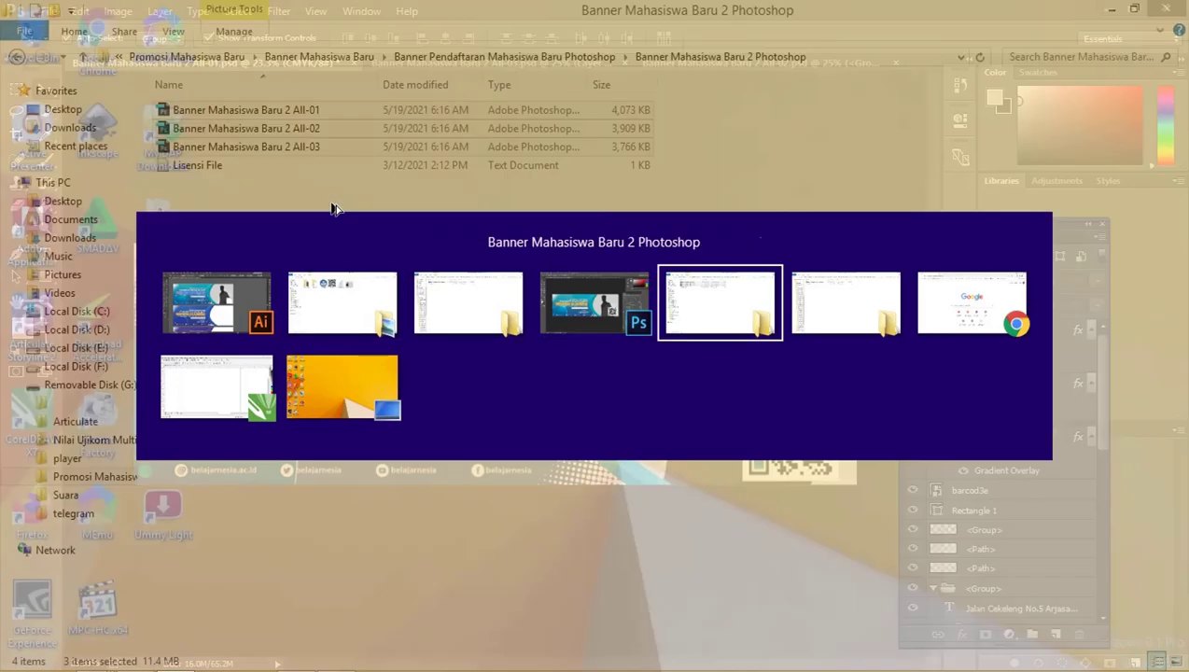
pyautogui.hotkey('alt', 'Tab')
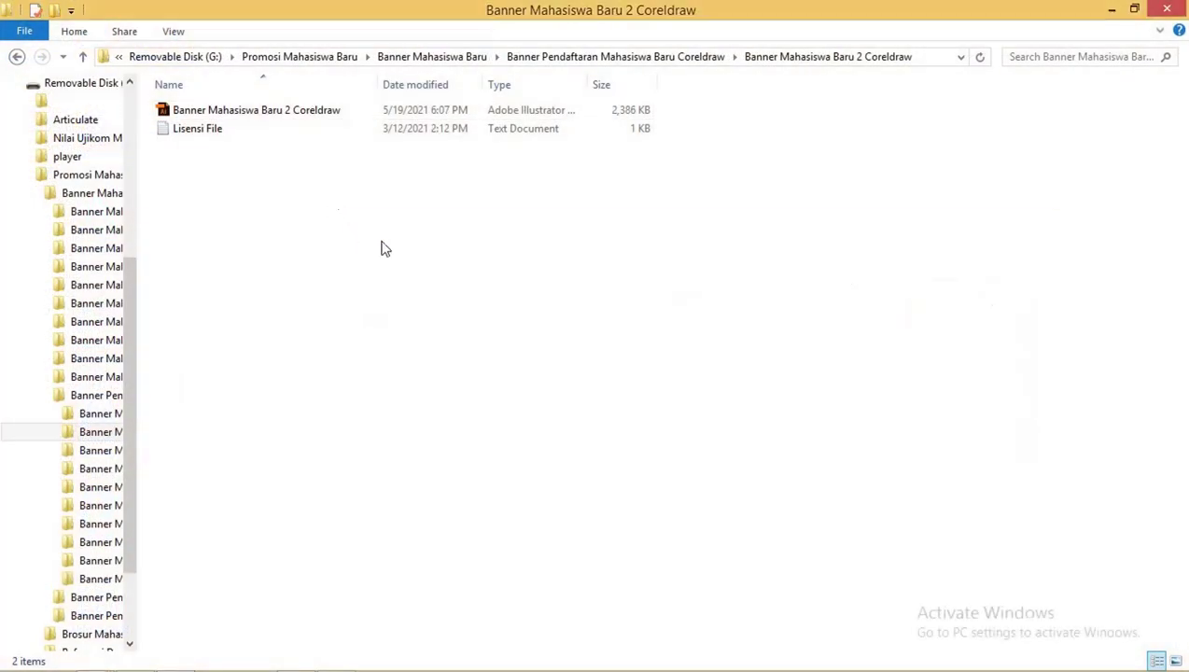
pyautogui.moveTo(280, 112)
pyautogui.mouseDown()
pyautogui.moveTo(611, 653)
pyautogui.moveTo(490, 254)
pyautogui.mouseUp()
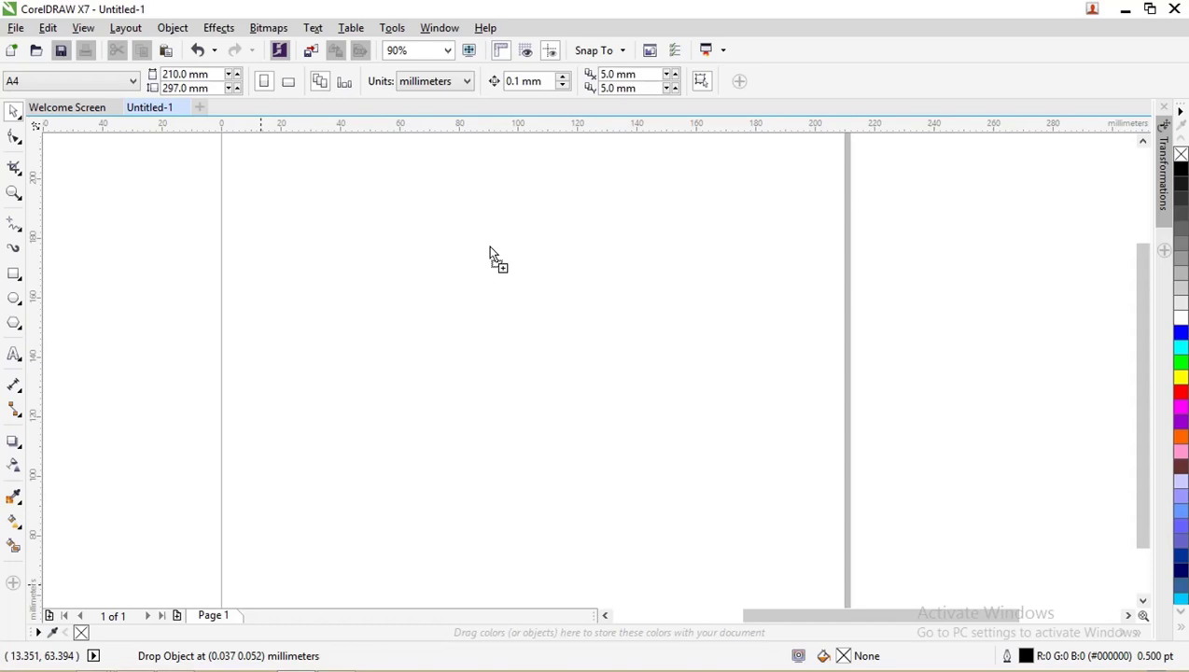
# Drop the banner artwork into Untitled-1 and place the 69-object group right of the page.
pyautogui.moveTo(490, 254); pyautogui.dragTo(490, 253)
pyautogui.scroll(-2, 543, 264)
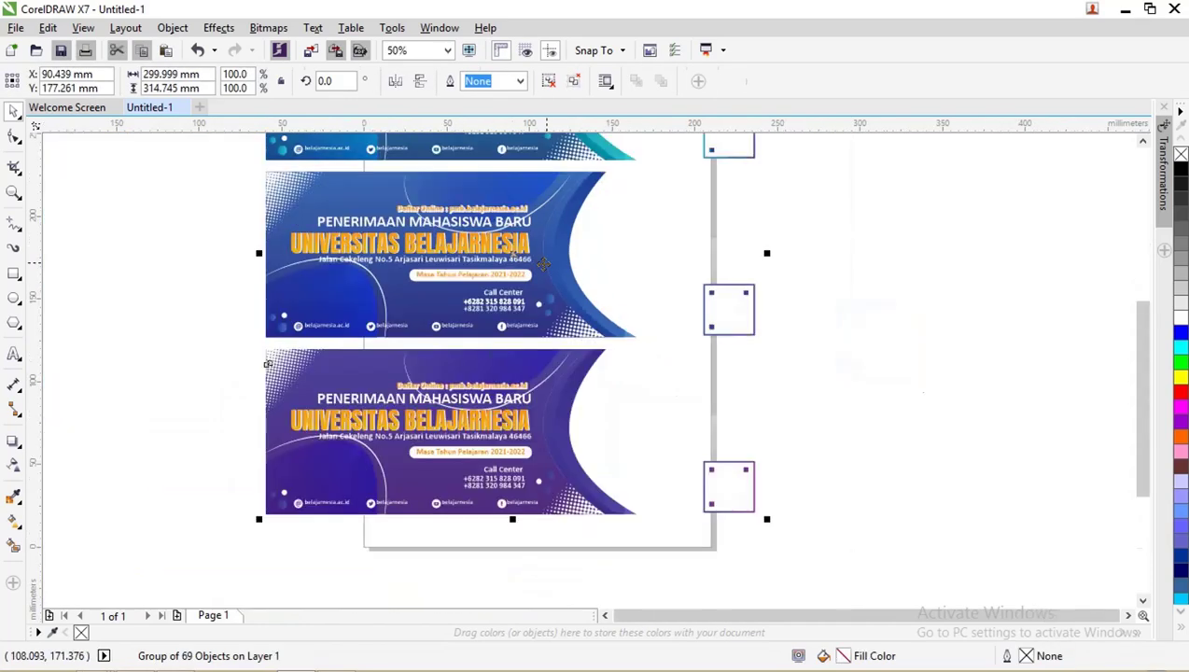
pyautogui.scroll(-2, 515, 252)
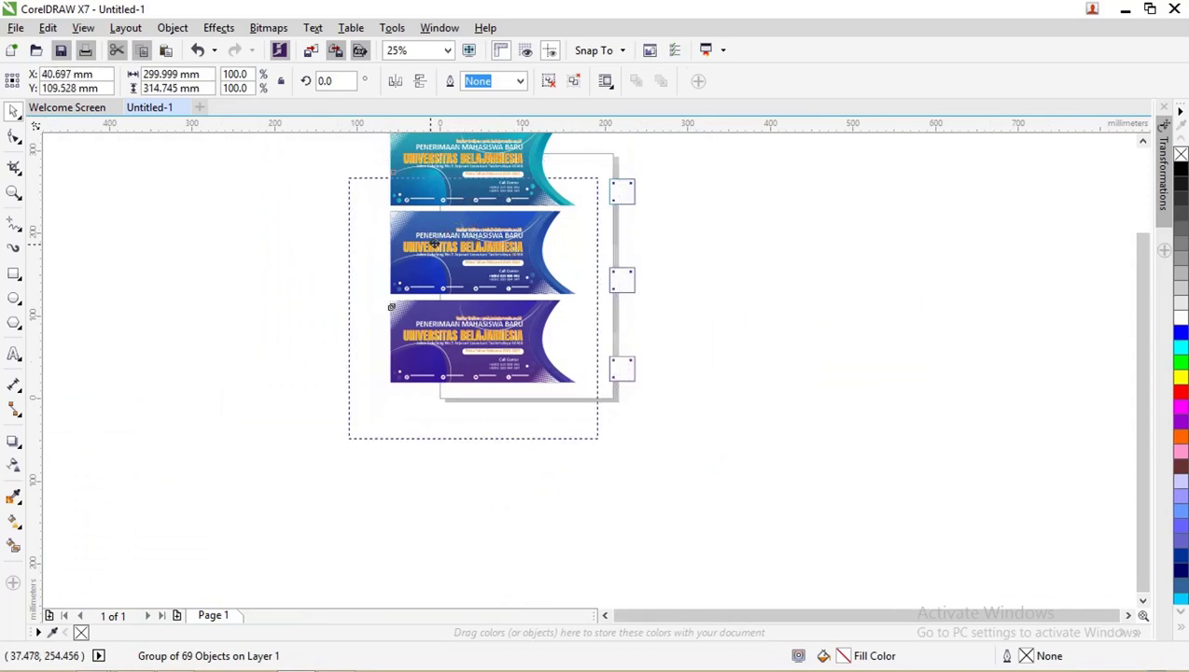
pyautogui.moveTo(391, 306); pyautogui.dragTo(345, 366)
pyautogui.scroll(1, 401, 238)
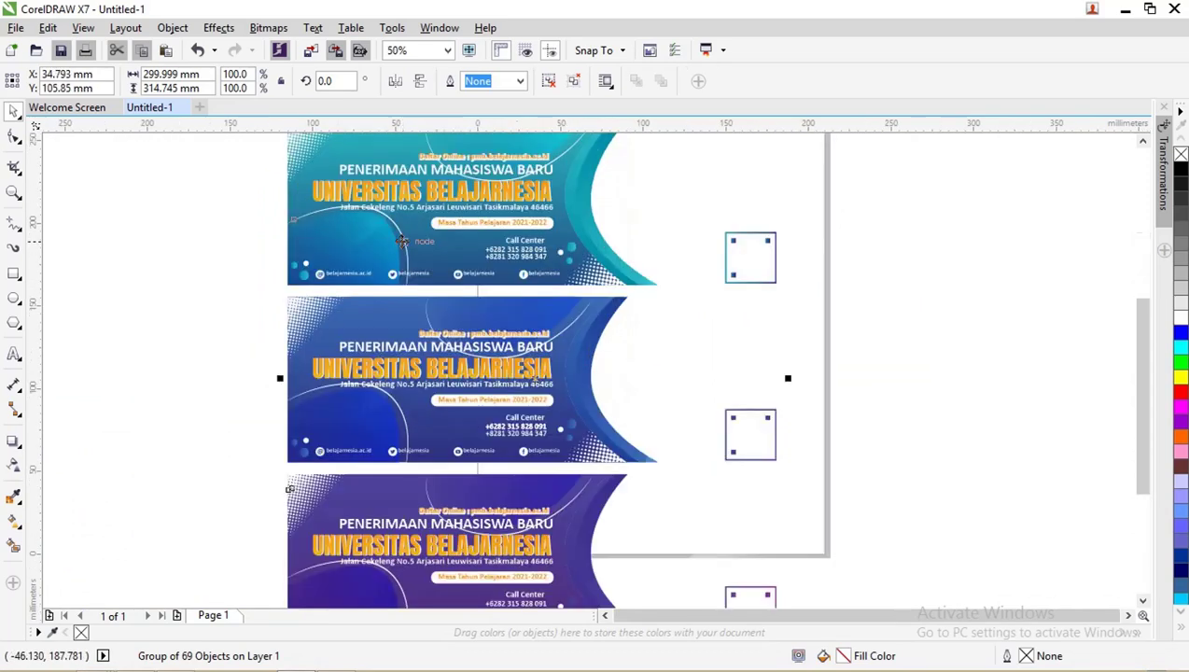
pyautogui.scroll(-2, 390, 229)
pyautogui.moveTo(389, 229); pyautogui.dragTo(600, 238)
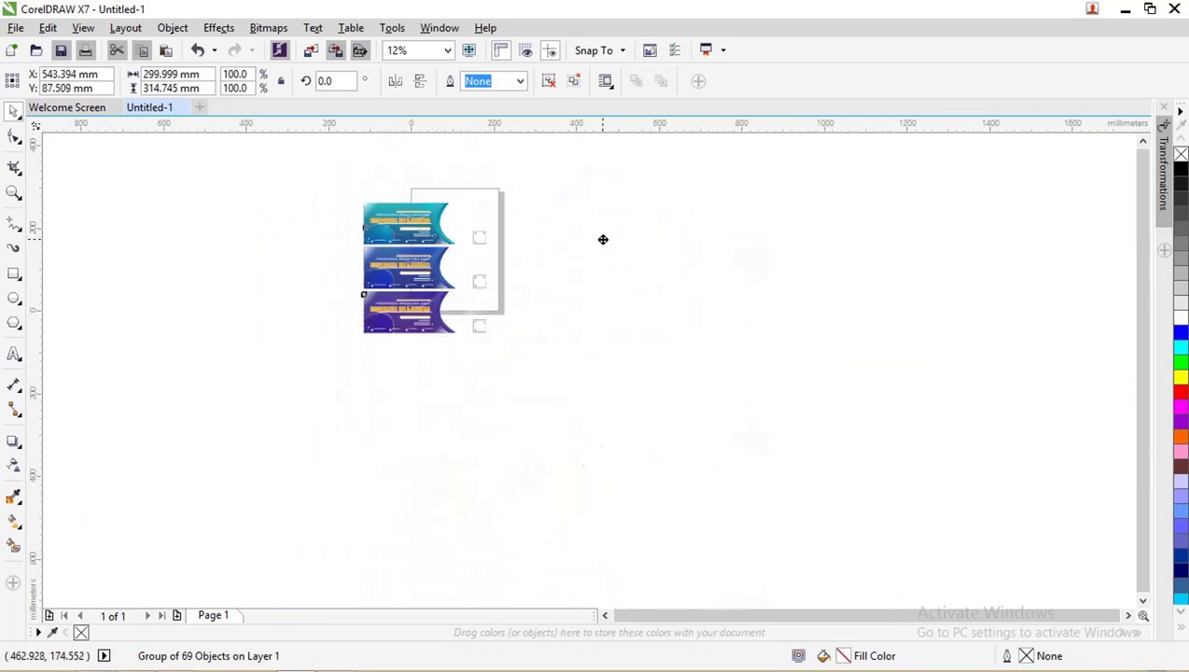
pyautogui.scroll(1, 602, 246)
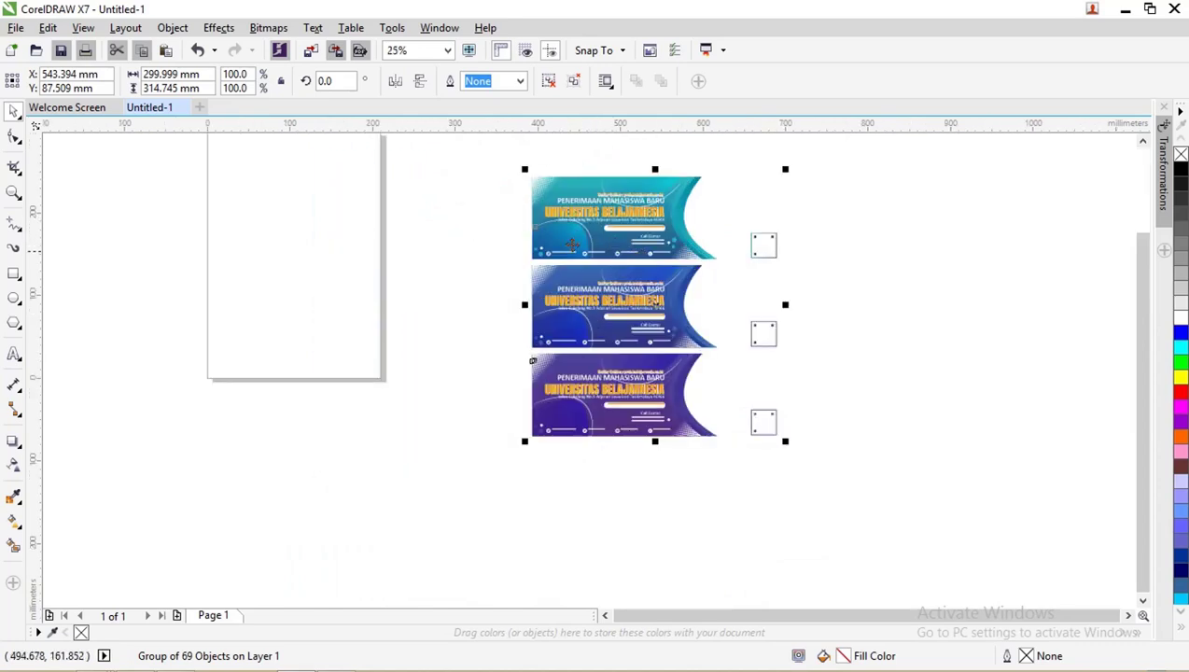
pyautogui.moveTo(604, 224); pyautogui.dragTo(572, 226)
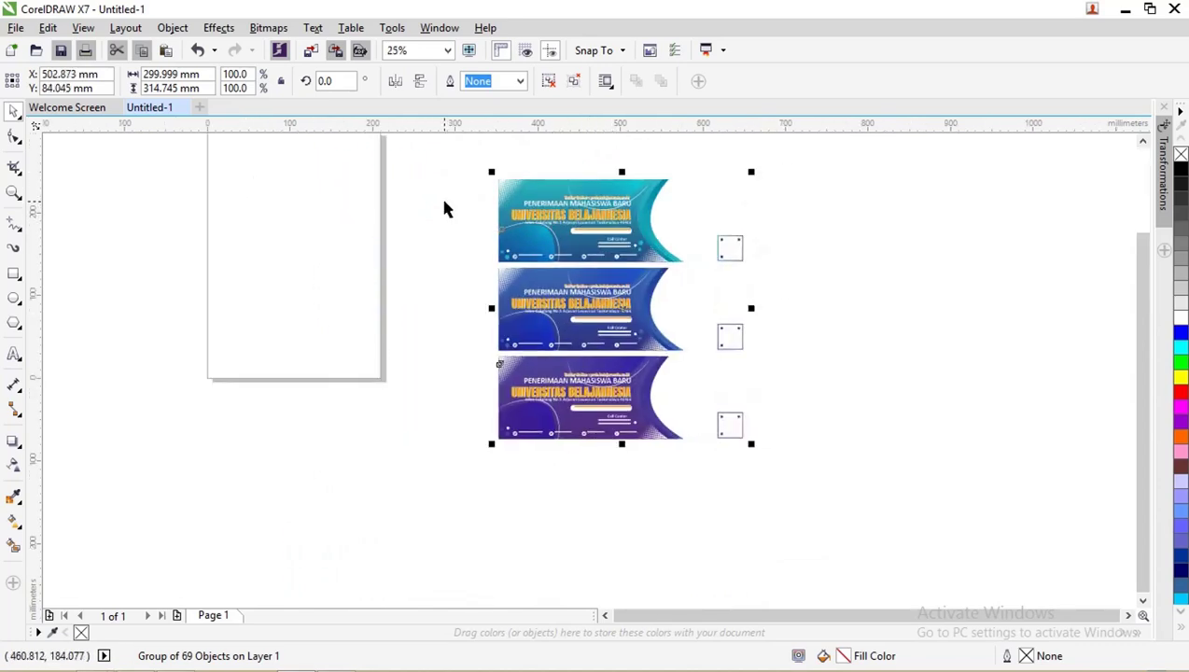
pyautogui.scroll(1, 404, 230)
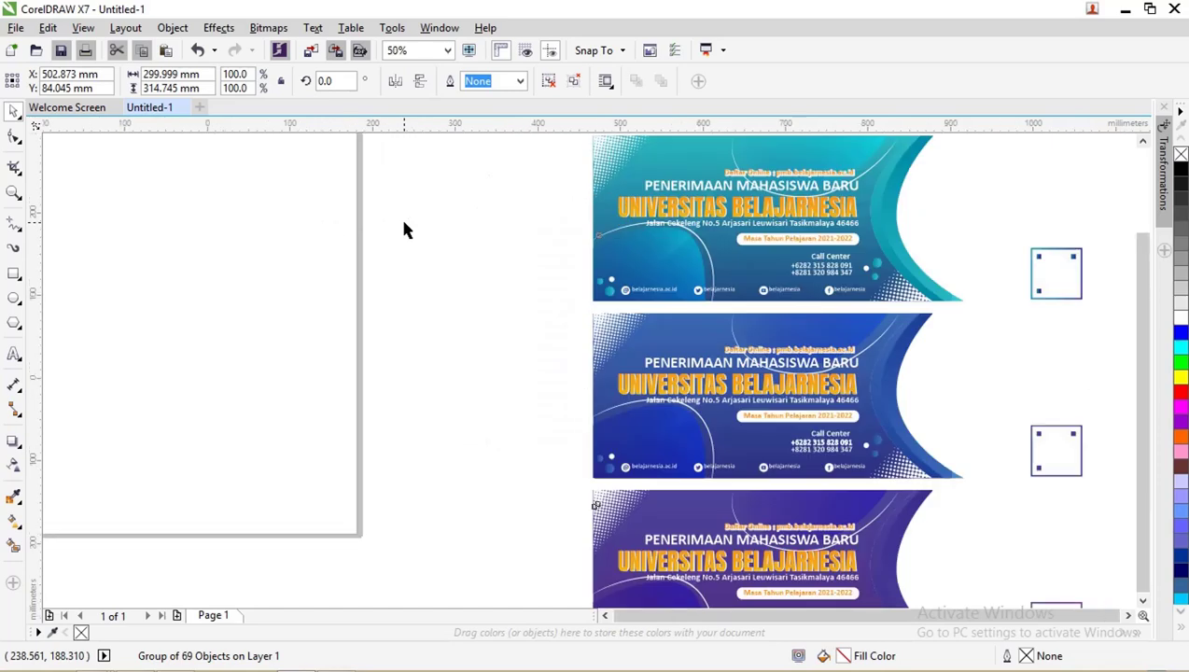
pyautogui.scroll(-1, 404, 230)
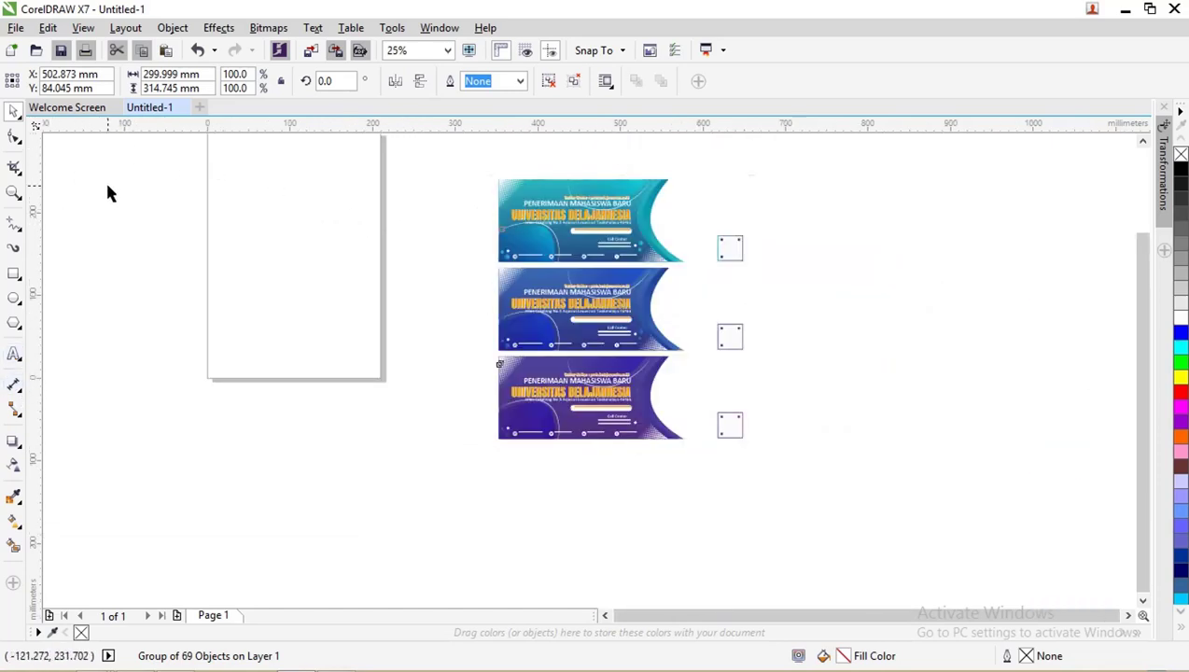
pyautogui.click(105, 179)
# Set the page size to 300 × 100 mm, keeping the banner group beside it.
pyautogui.moveTo(196, 82); pyautogui.dragTo(160, 76)
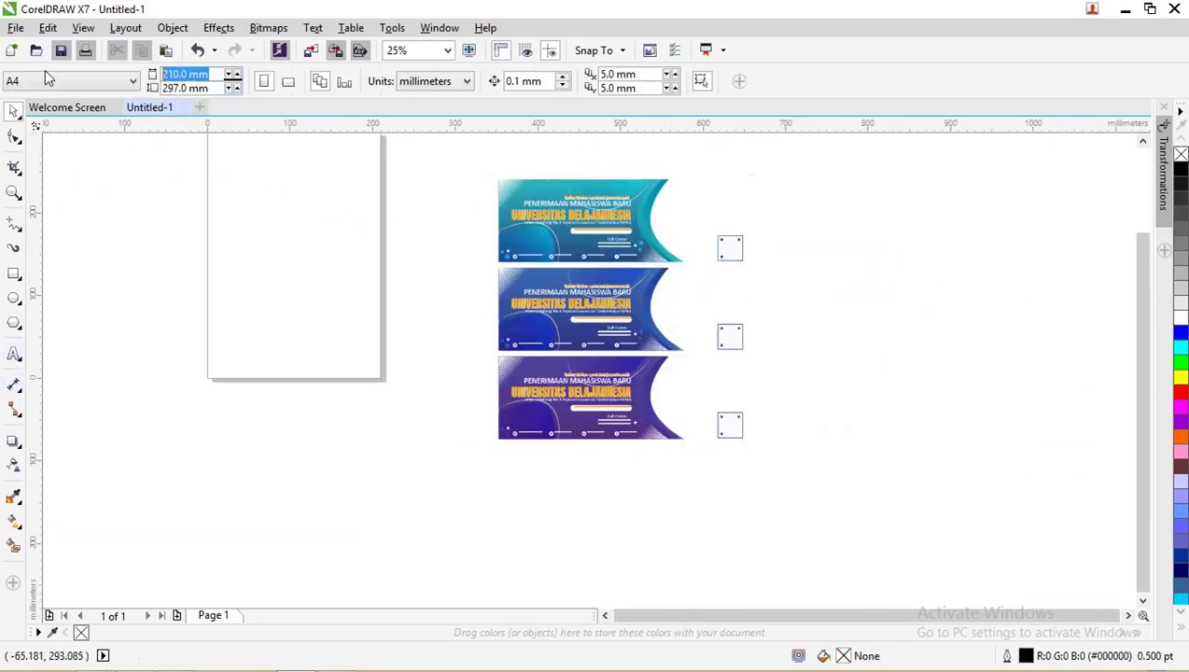
pyautogui.write('3')
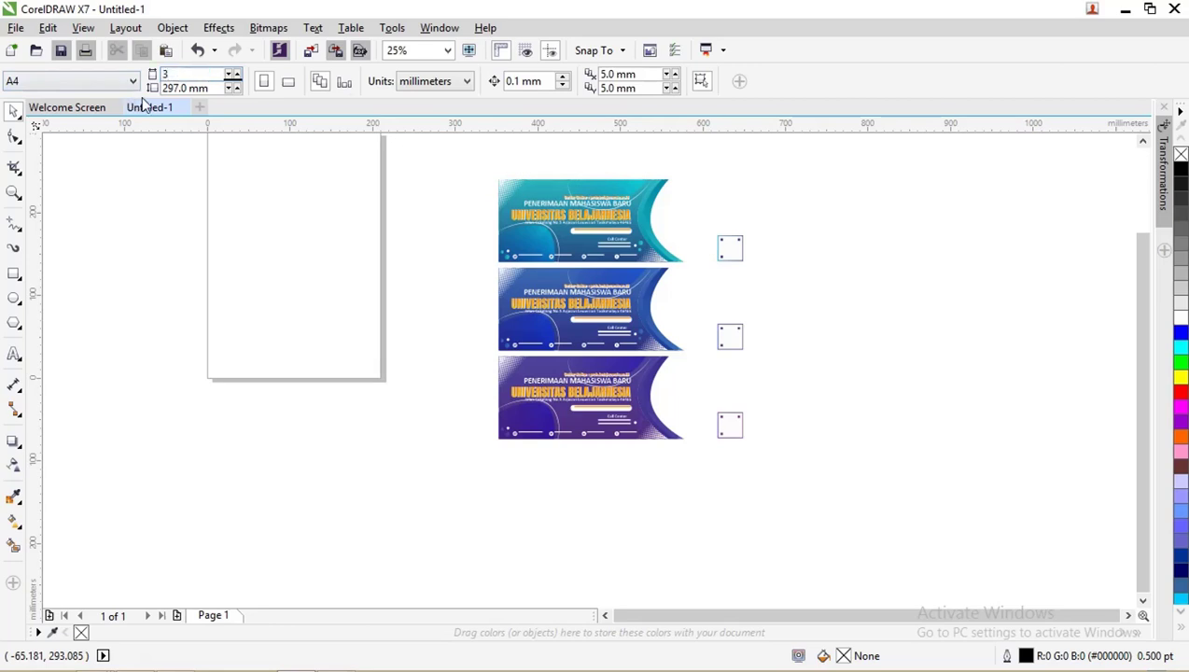
pyautogui.write('00')
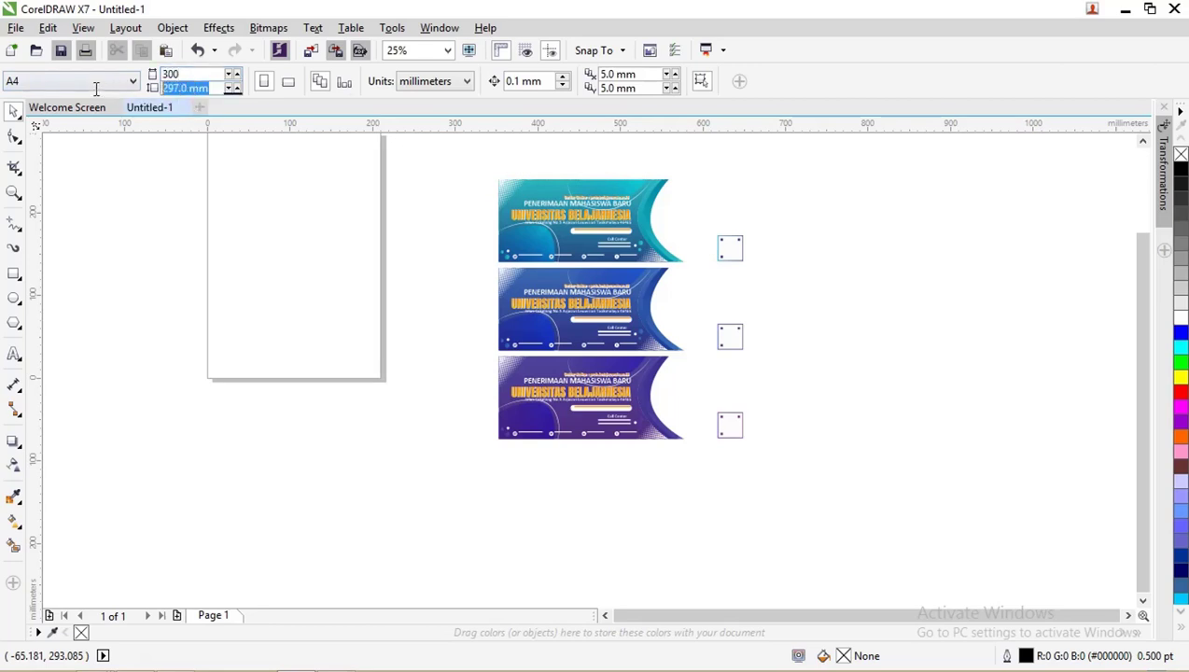
pyautogui.write('100')
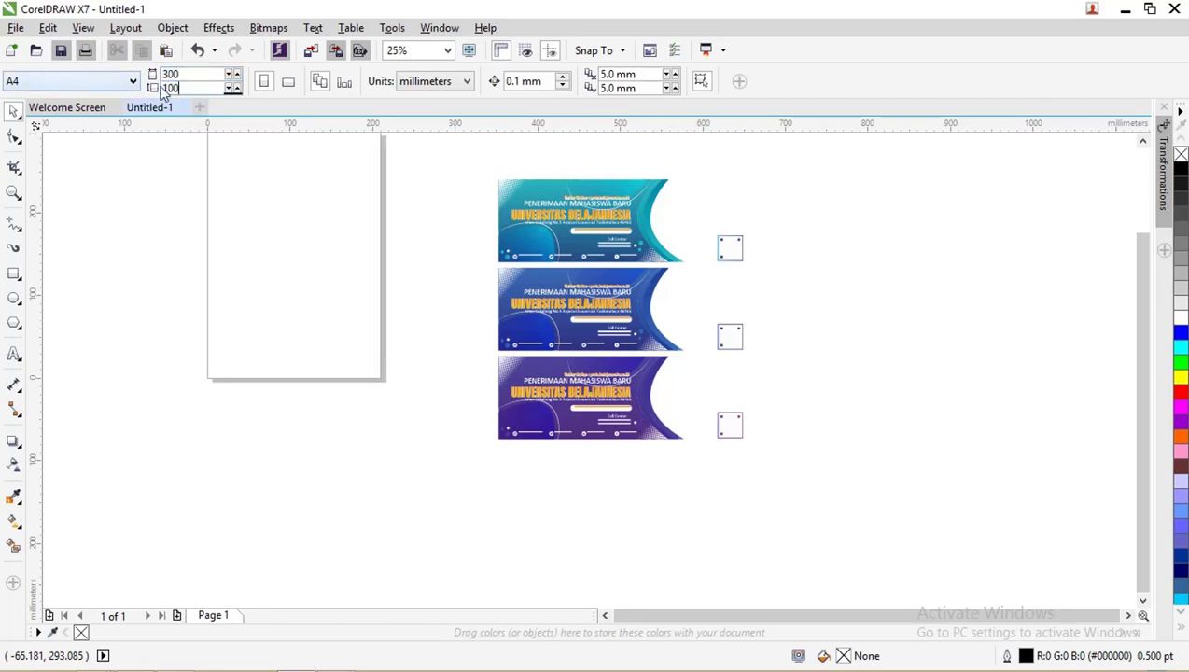
pyautogui.press('Return')
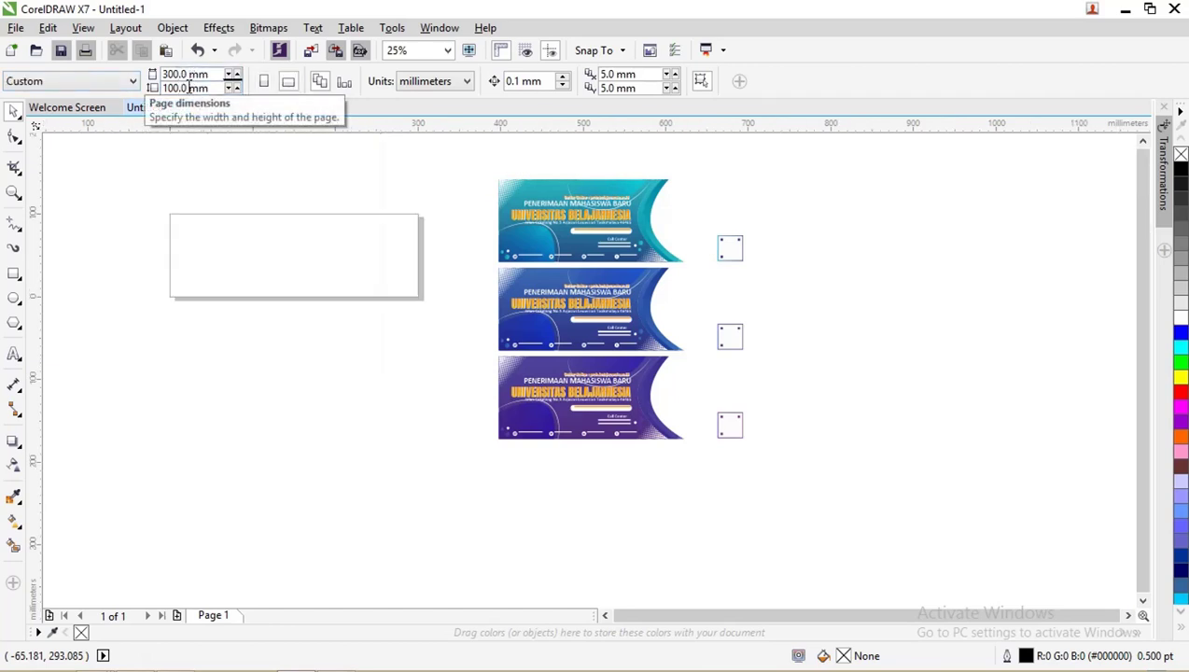
pyautogui.click(524, 239)
pyautogui.moveTo(524, 239); pyautogui.dragTo(251, 271)
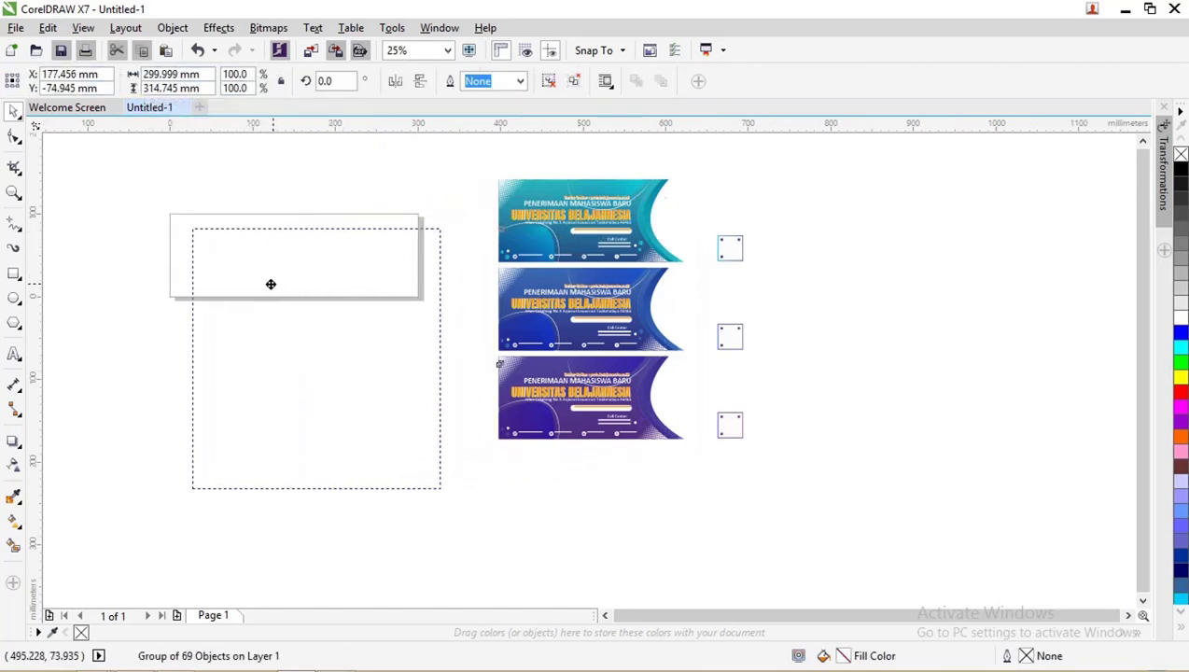
pyautogui.moveTo(251, 272); pyautogui.dragTo(604, 267)
# Ungroup the banners, regroup the teal banner and centre it on the page.
pyautogui.rightClick(604, 268)
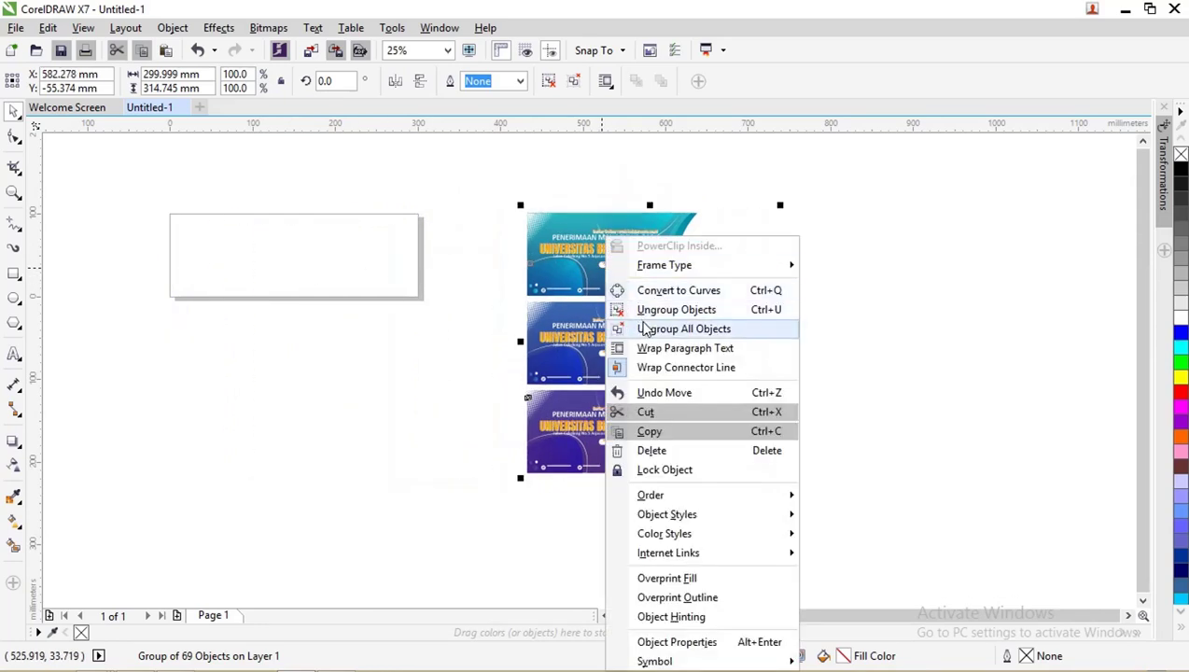
pyautogui.click(642, 327)
pyautogui.moveTo(493, 177); pyautogui.dragTo(799, 305)
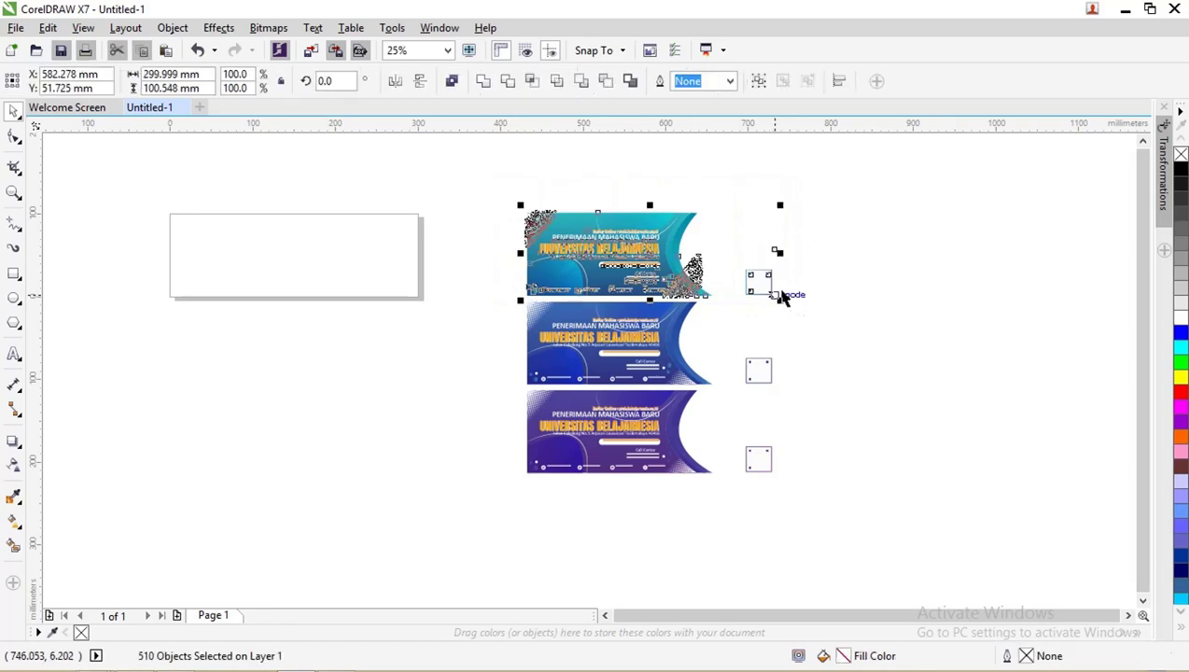
pyautogui.hotkey('ctrl', 'g')
pyautogui.press('p')
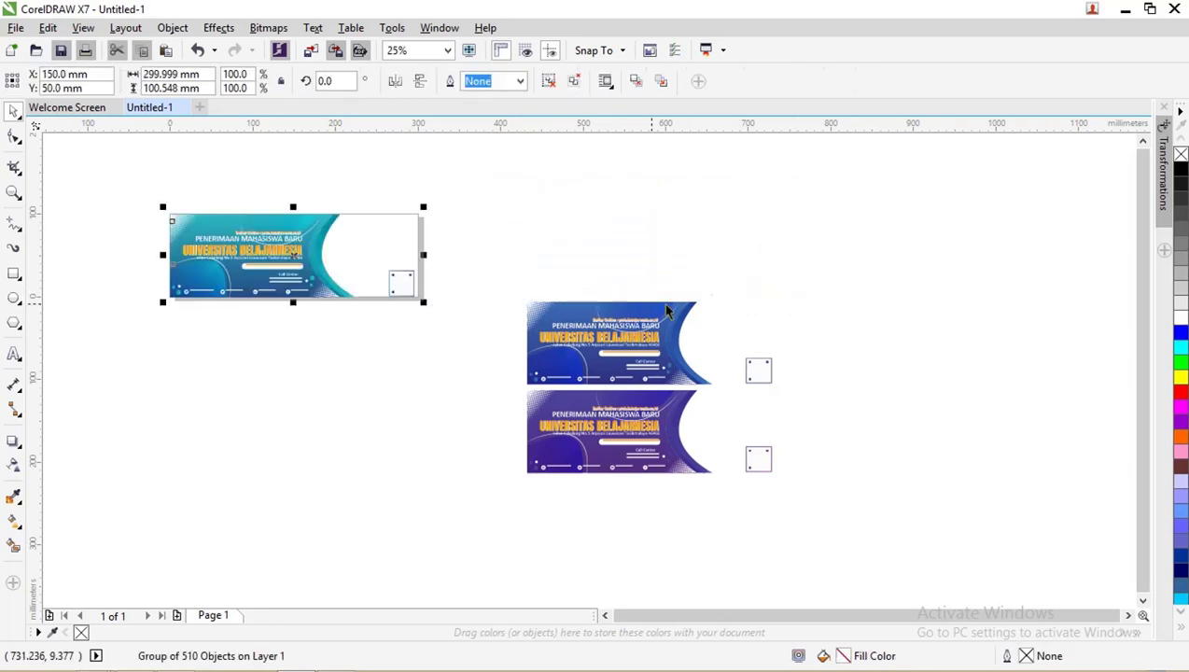
pyautogui.scroll(1, 256, 242)
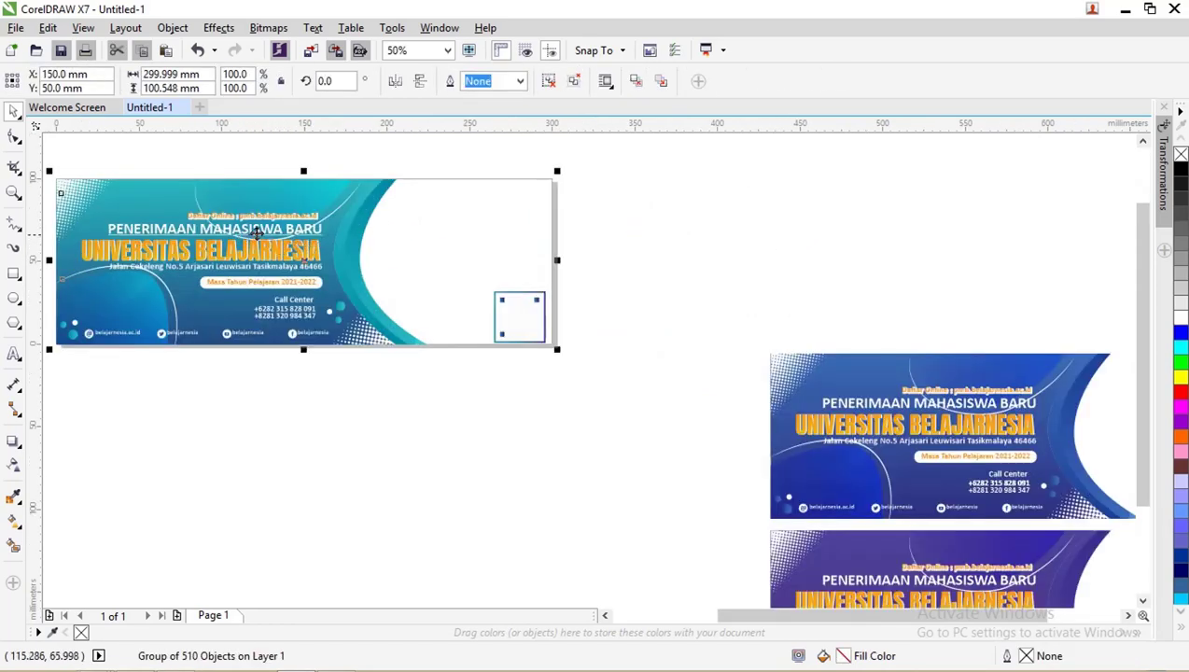
pyautogui.scroll(-1, 260, 236)
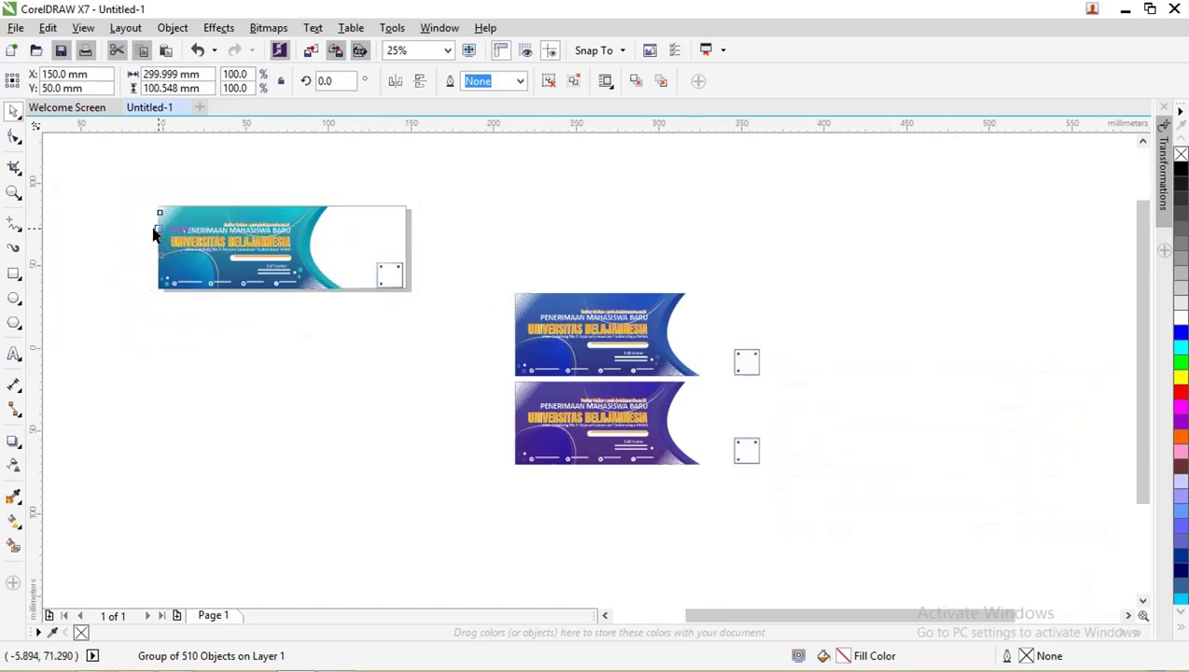
pyautogui.scroll(2, 154, 234)
pyautogui.scroll(-1, 312, 260)
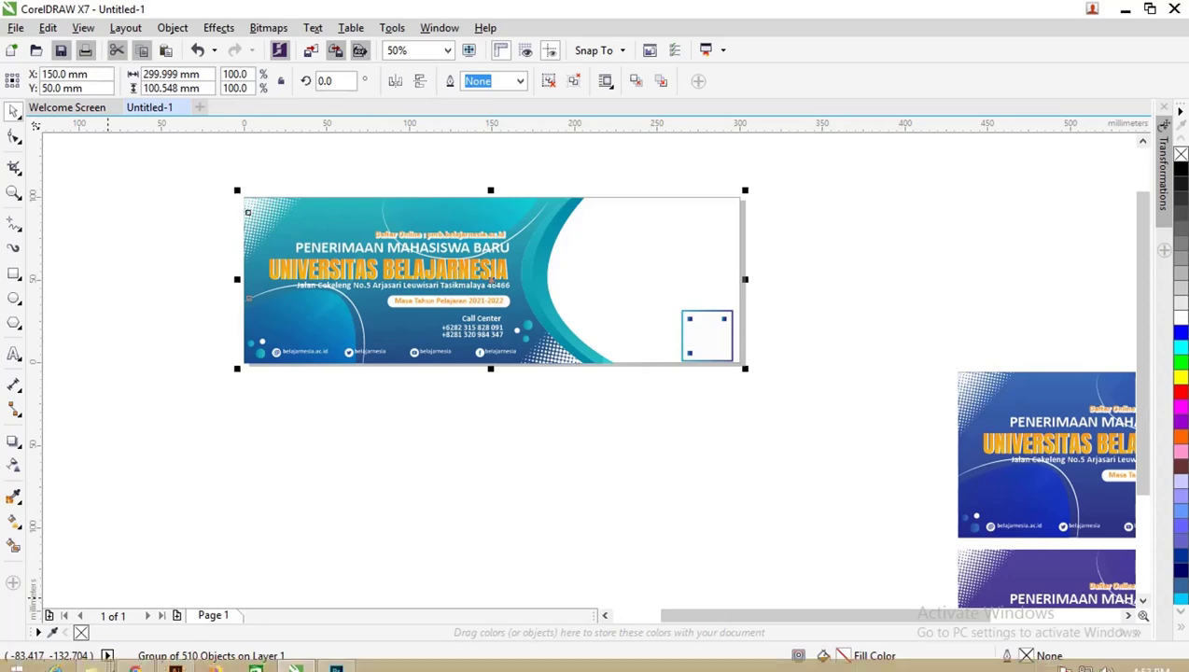
# Drag the Model siluet picture from the Pictures folder into the CorelDRAW banner document.
pyautogui.moveTo(91, 661)
pyautogui.click(250, 600)
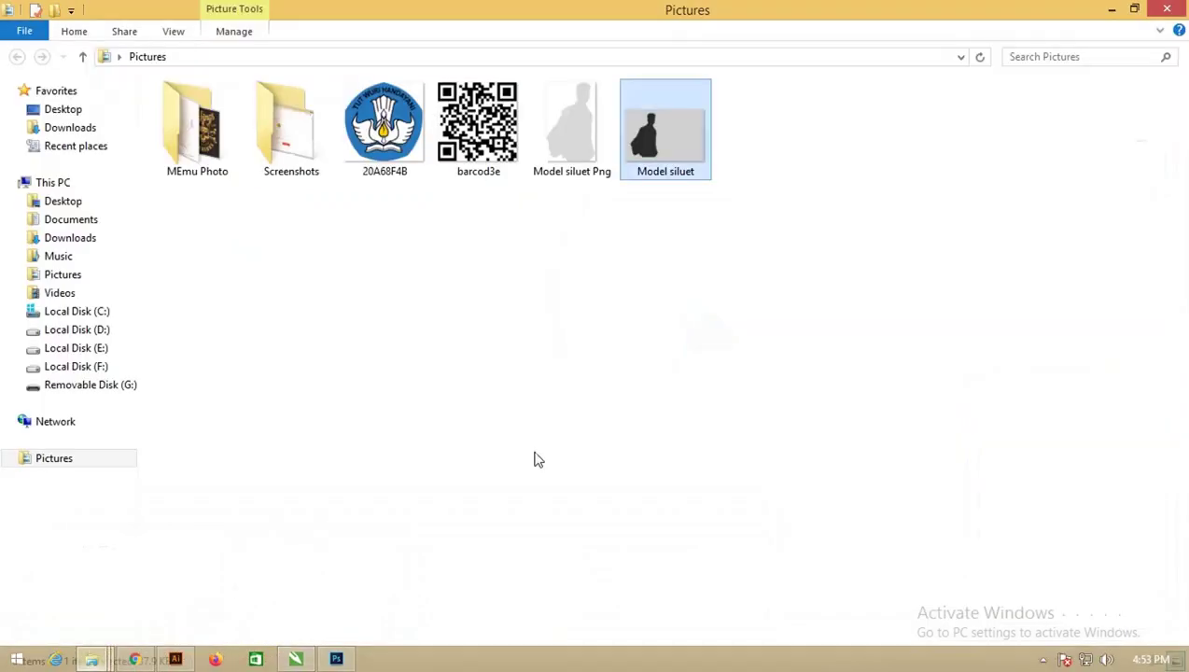
pyautogui.moveTo(651, 160)
pyautogui.mouseDown()
pyautogui.moveTo(601, 353)
pyautogui.moveTo(314, 668)
pyautogui.mouseUp()
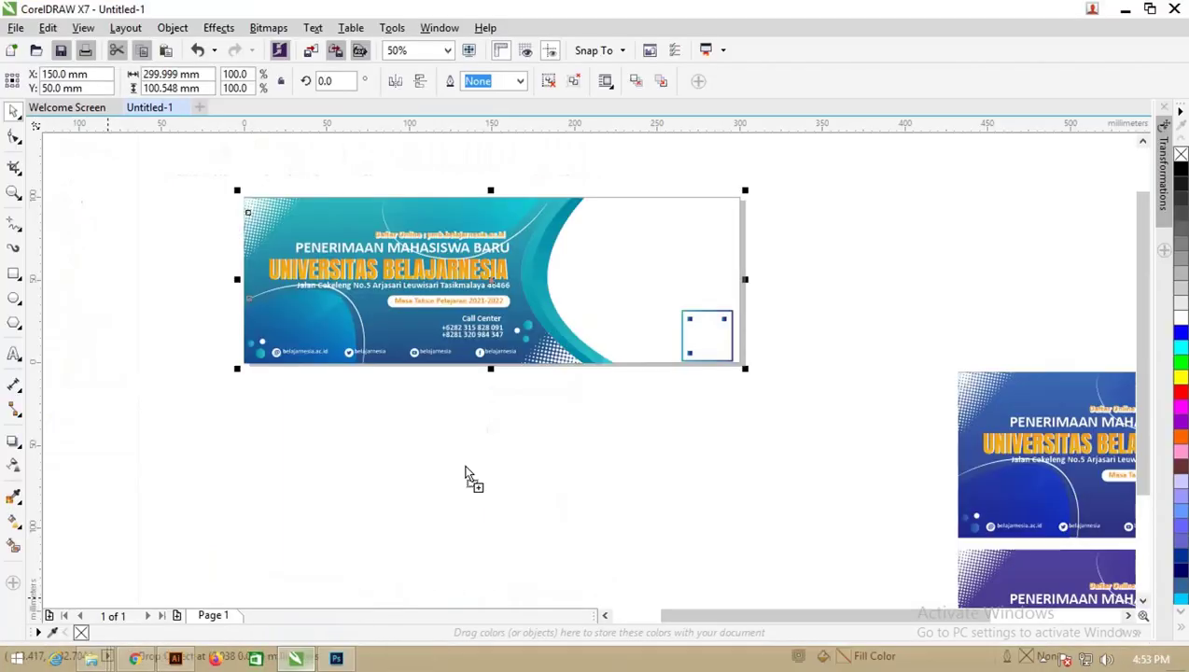
pyautogui.moveTo(314, 668); pyautogui.dragTo(466, 476)
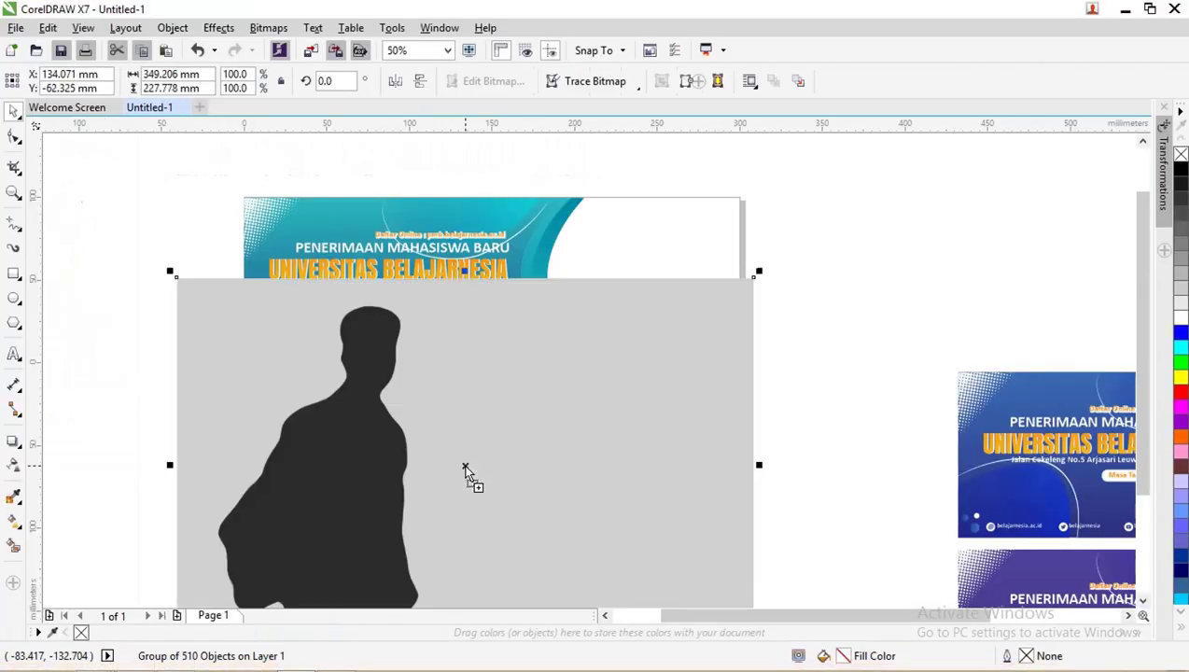
# Mirror the silhouette horizontally and scale it to about 56% over the banner's right side.
pyautogui.click(396, 82)
pyautogui.moveTo(588, 326); pyautogui.dragTo(628, 213)
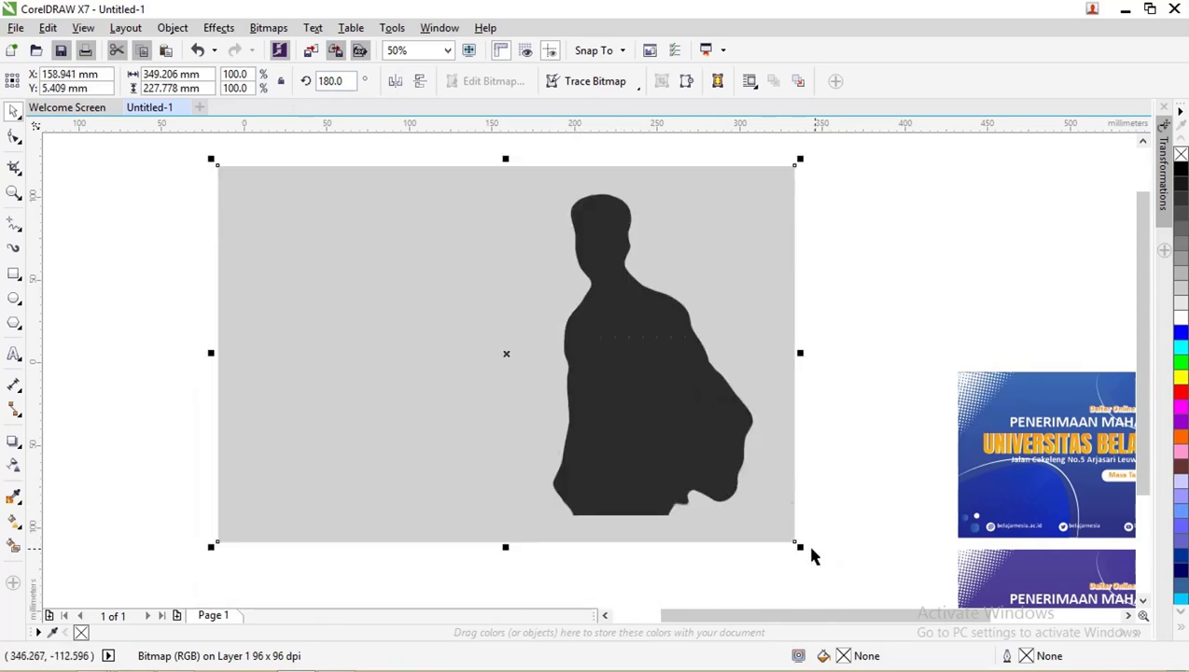
pyautogui.moveTo(799, 547); pyautogui.dragTo(558, 389)
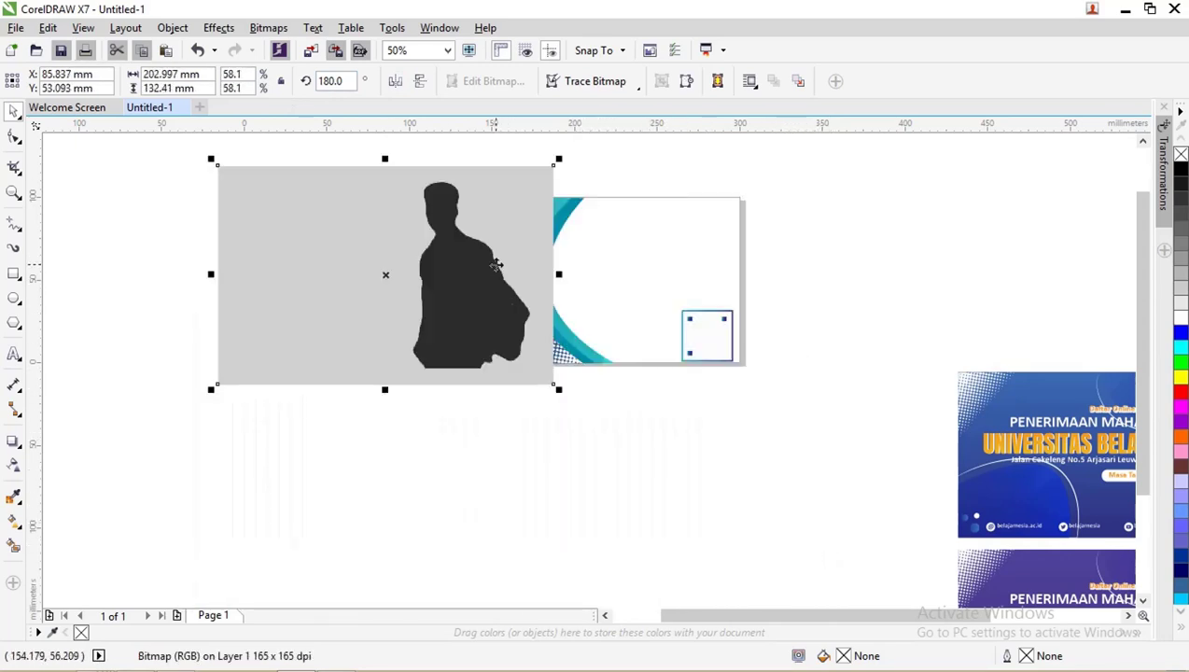
pyautogui.moveTo(496, 265); pyautogui.dragTo(685, 297)
pyautogui.moveTo(744, 417)
pyautogui.mouseDown()
pyautogui.moveTo(684, 379)
pyautogui.moveTo(792, 412)
pyautogui.mouseUp()
# Send the silhouette back one step behind the banner and nudge it under the curve.
pyautogui.rightClick(761, 403)
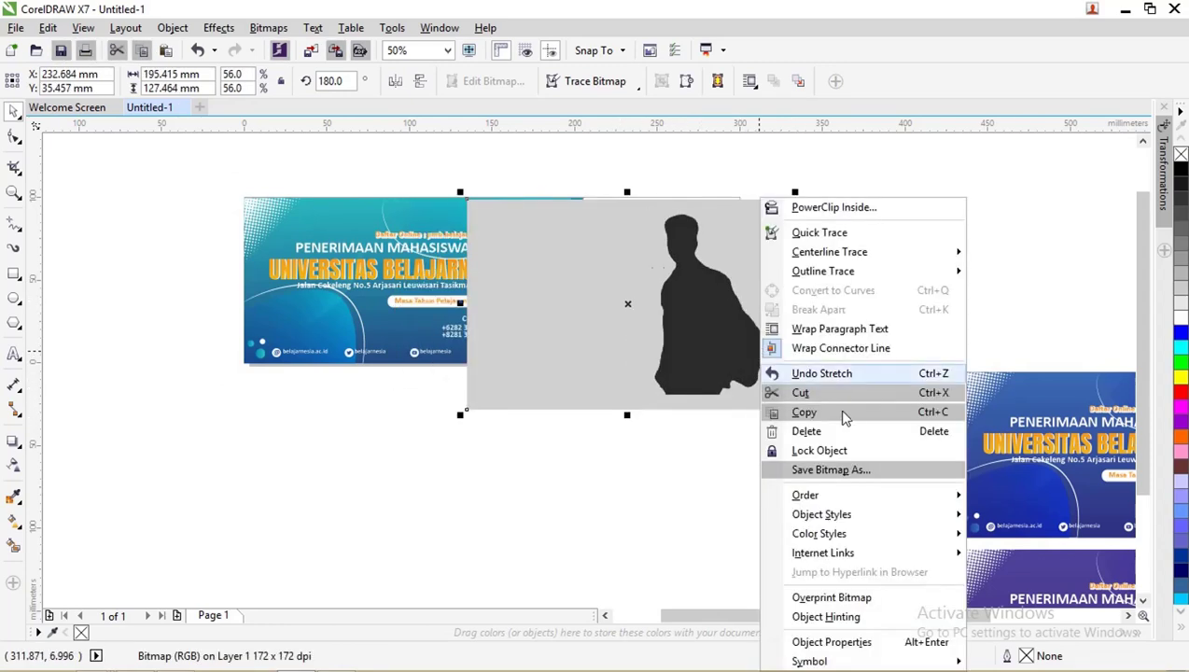
pyautogui.moveTo(805, 495)
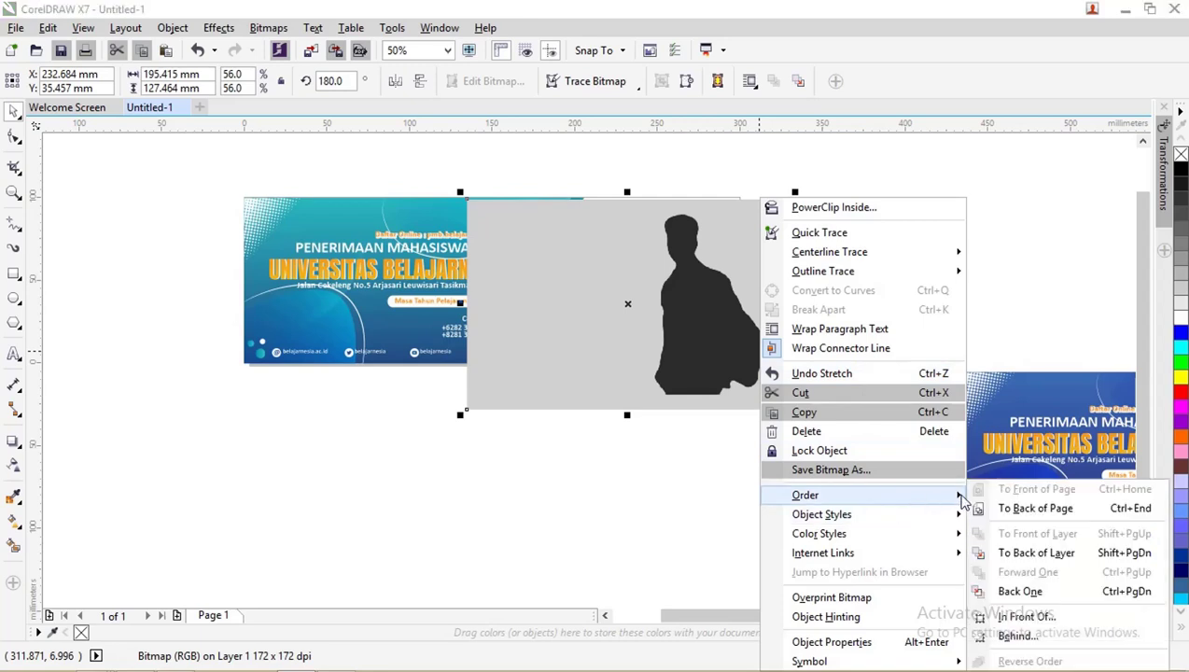
pyautogui.click(1026, 591)
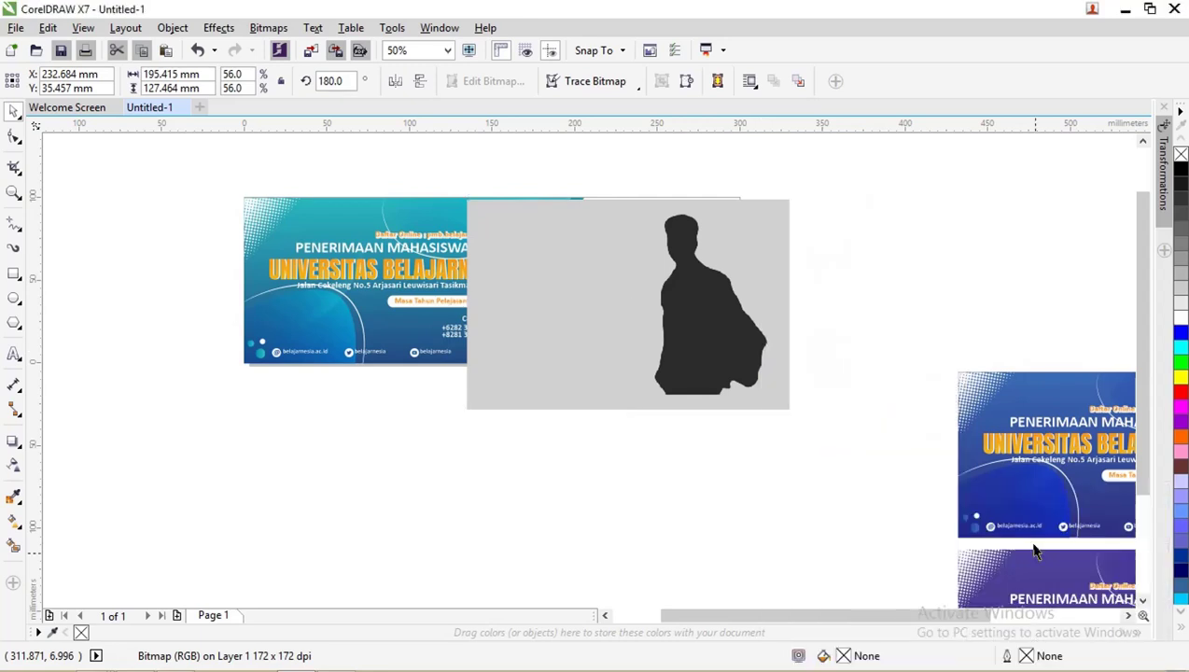
pyautogui.click(877, 318)
pyautogui.moveTo(764, 265)
pyautogui.mouseDown()
pyautogui.moveTo(725, 251)
pyautogui.moveTo(738, 224)
pyautogui.mouseUp()
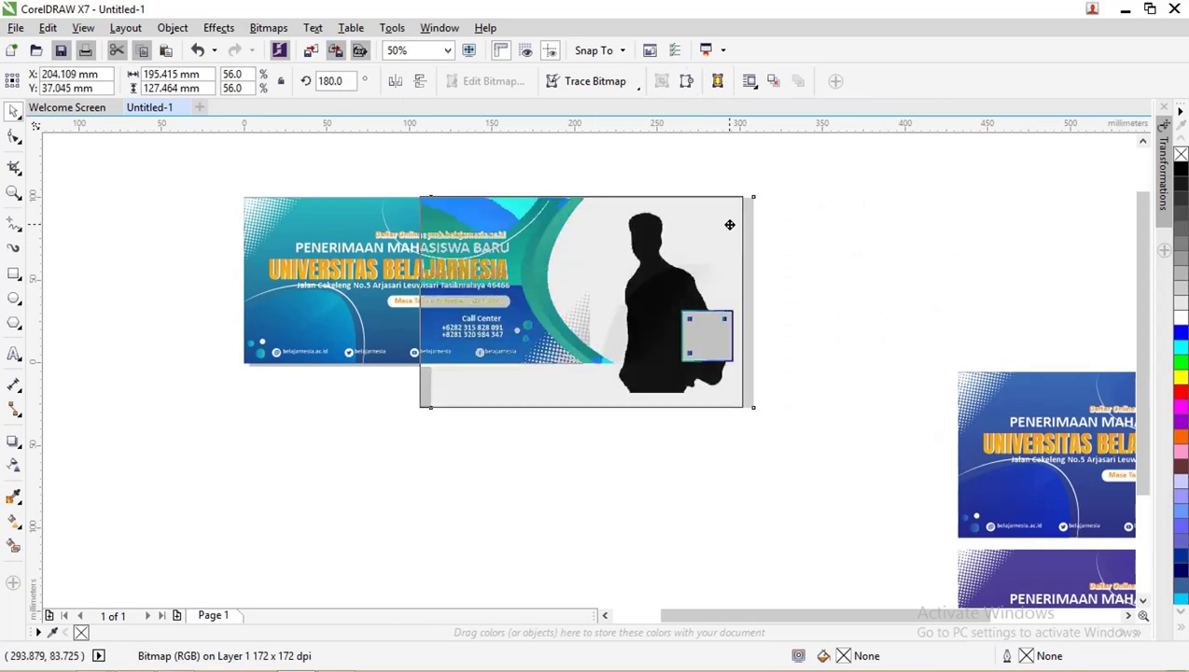
pyautogui.click(849, 250)
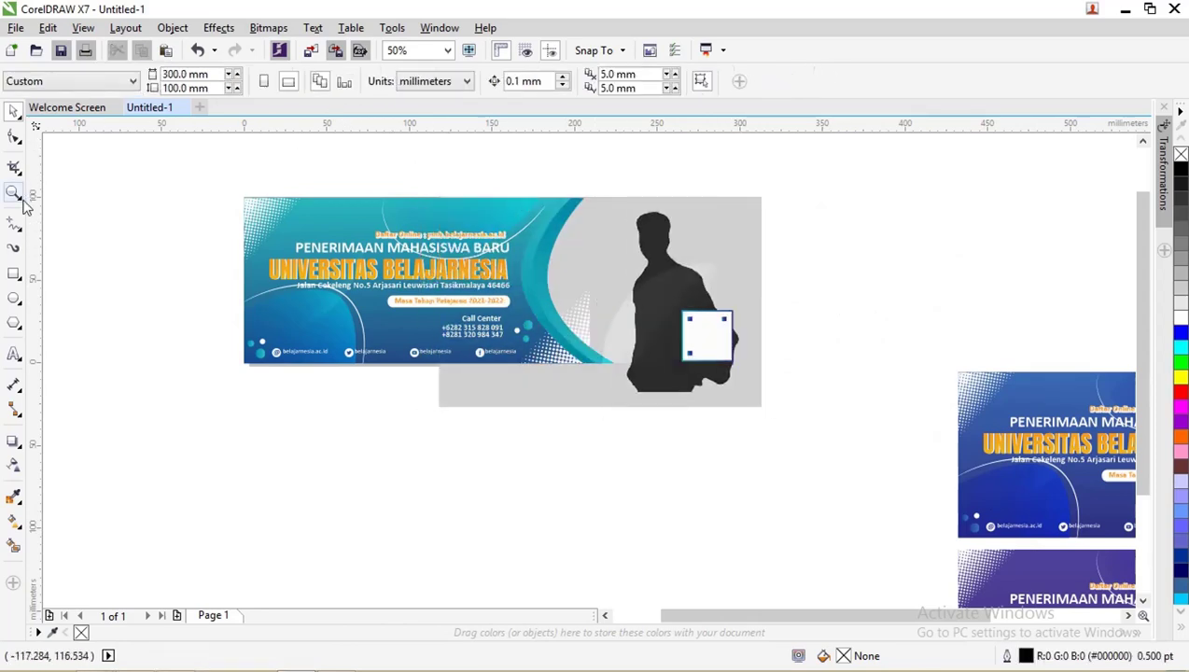
# Draw a rectangle frame over the banner's right end.
pyautogui.click(14, 275)
pyautogui.press('F6')
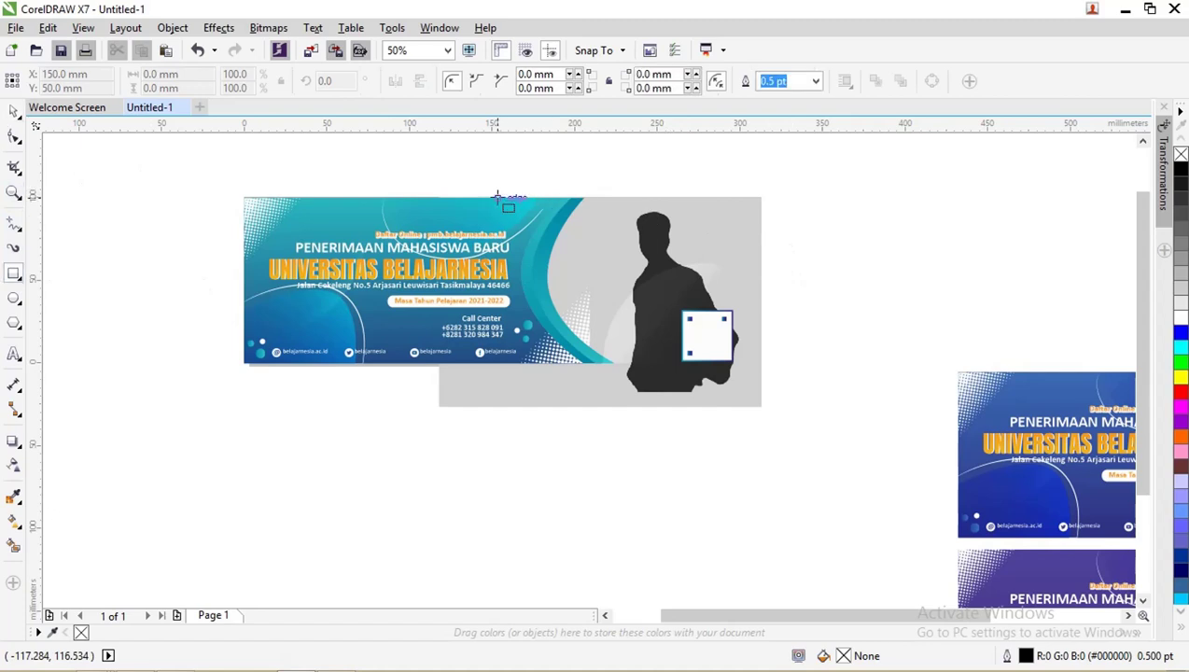
pyautogui.moveTo(492, 198)
pyautogui.mouseDown()
pyautogui.moveTo(691, 310)
pyautogui.moveTo(724, 365)
pyautogui.mouseUp()
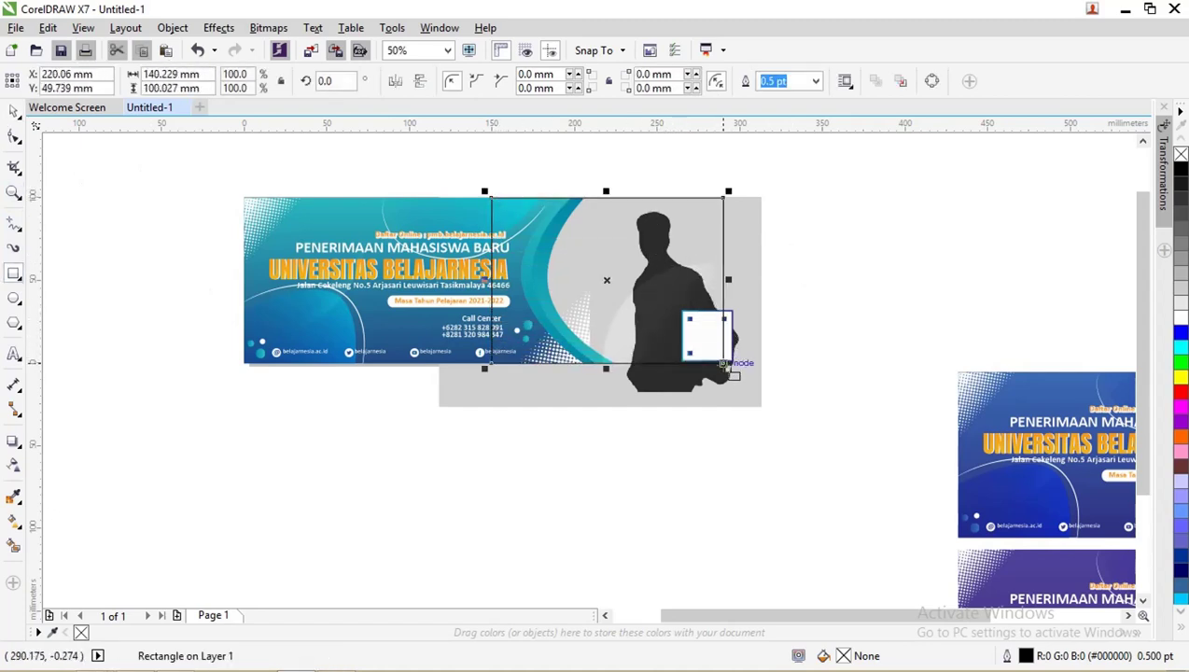
pyautogui.click(14, 110)
pyautogui.click(791, 232)
# PowerClip the grey silhouette inside the rectangle frame.
pyautogui.click(754, 219)
pyautogui.rightClick(754, 219)
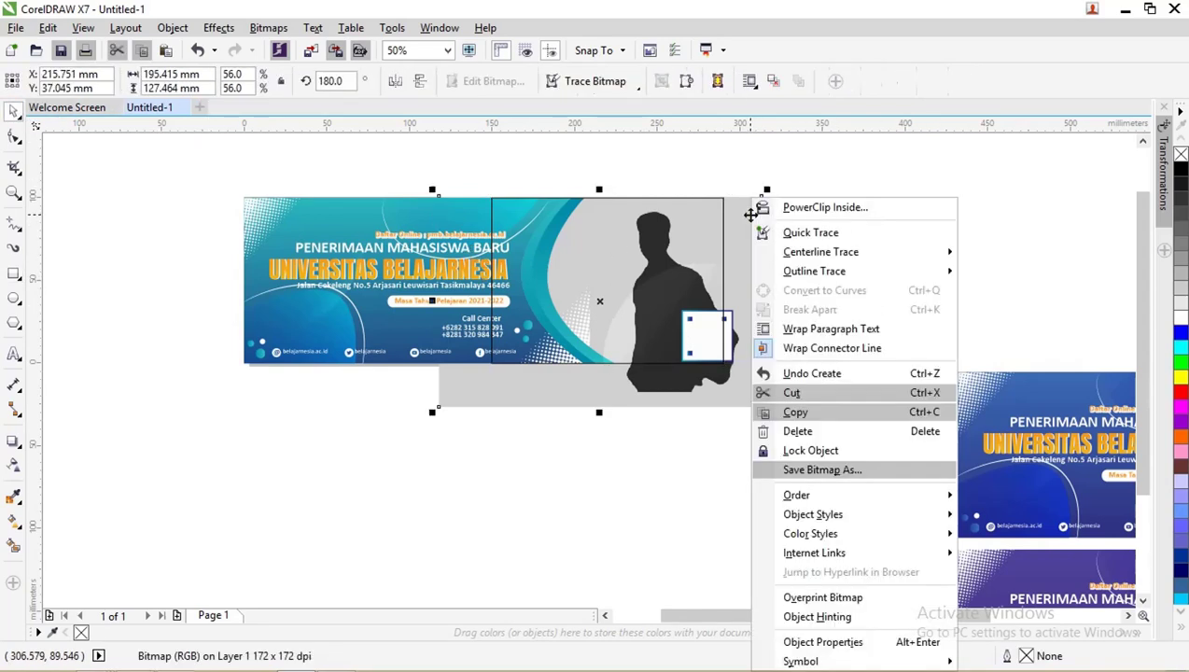
pyautogui.click(781, 207)
pyautogui.click(723, 203)
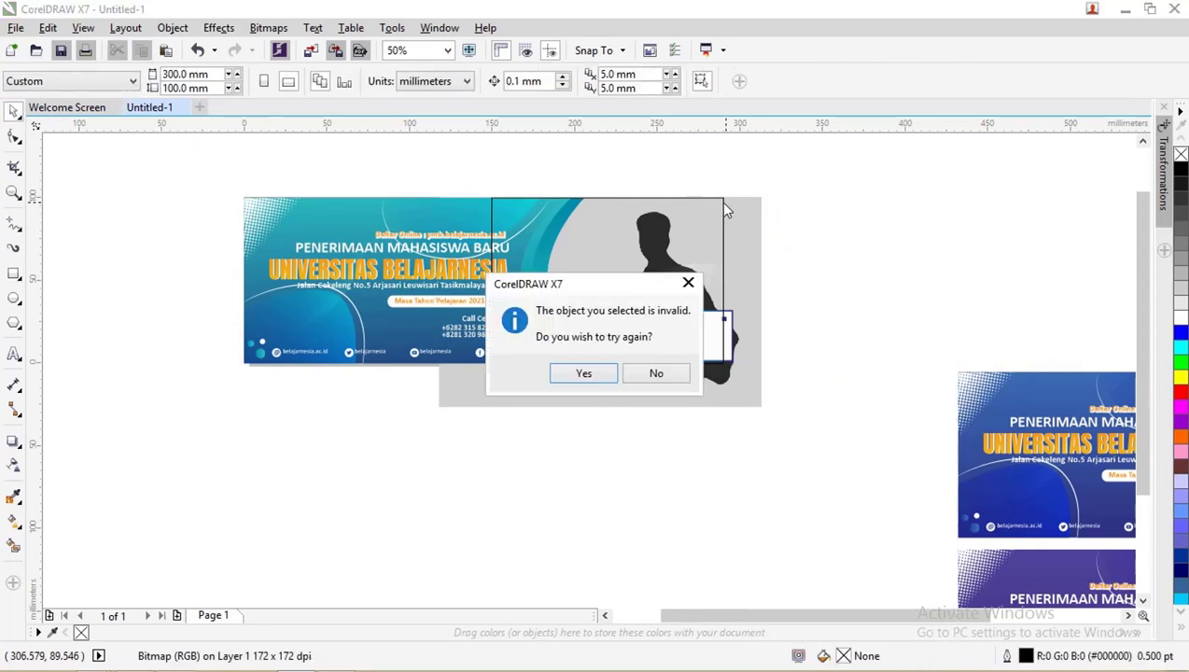
pyautogui.click(587, 372)
pyautogui.click(539, 202)
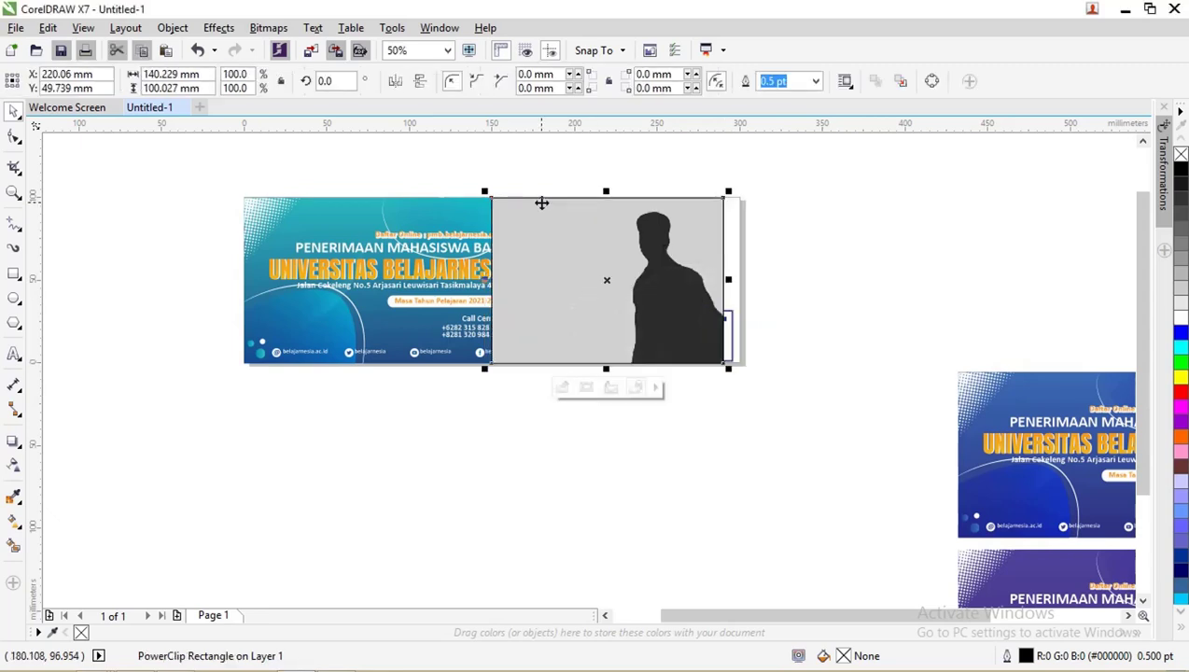
# Shift the clipped frame slightly right and send it to the back of the page.
pyautogui.moveTo(702, 221); pyautogui.dragTo(715, 222)
pyautogui.rightClick(715, 222)
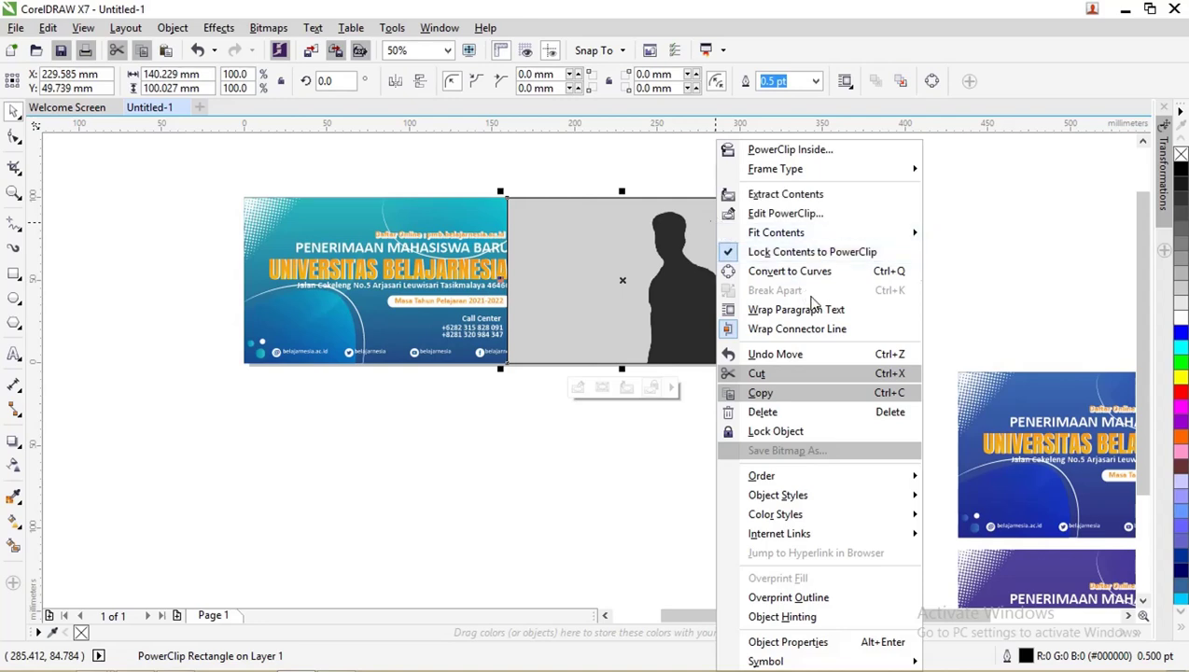
pyautogui.moveTo(818, 476)
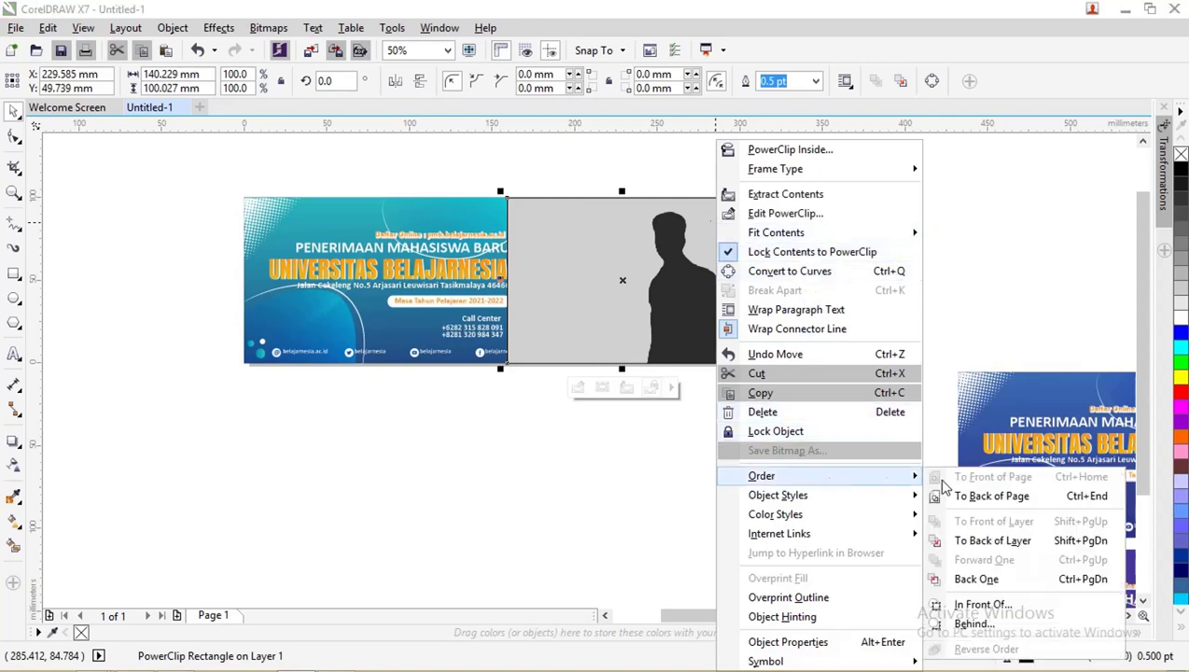
pyautogui.click(965, 493)
pyautogui.click(837, 207)
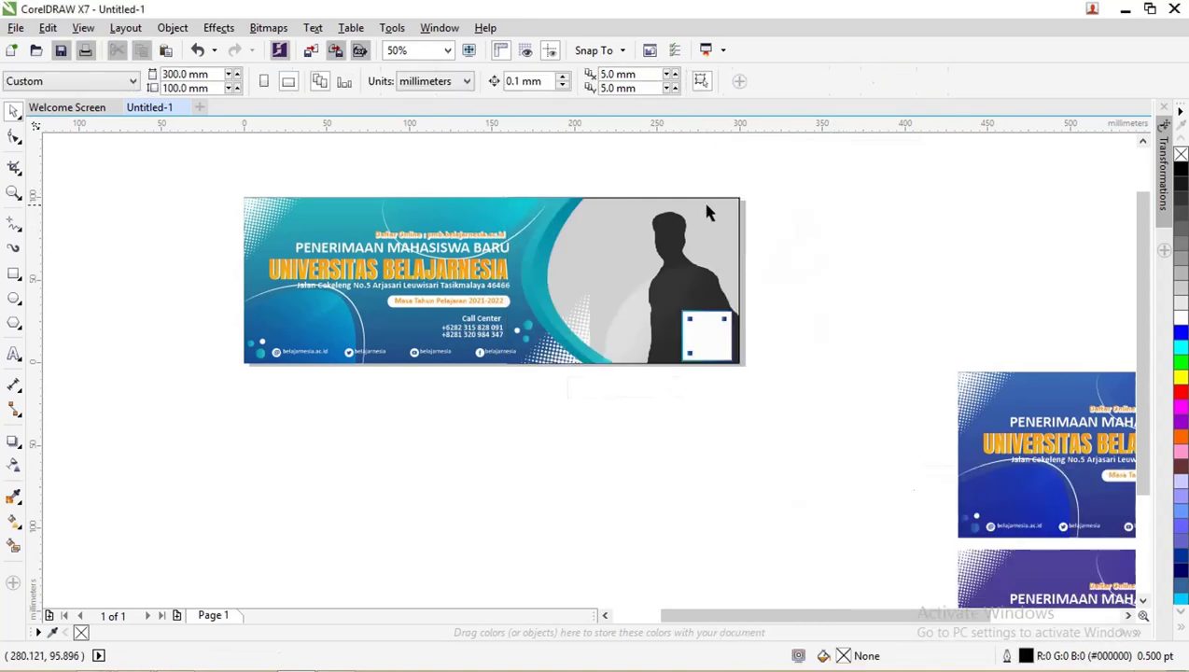
pyautogui.click(701, 200)
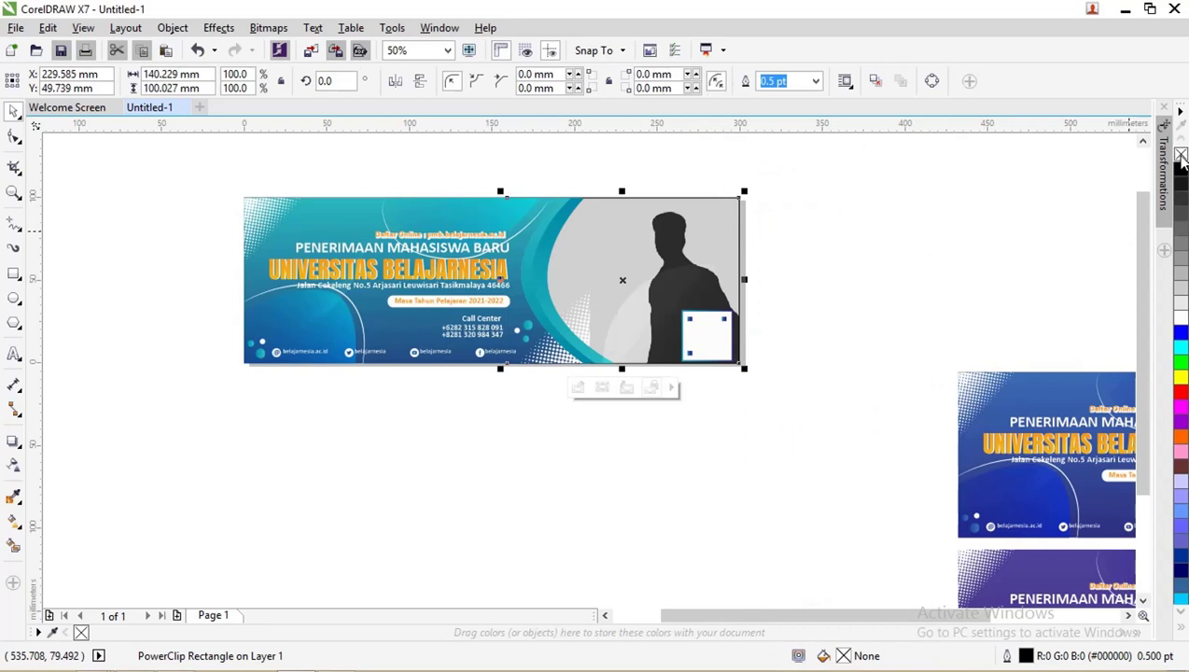
pyautogui.click(868, 196)
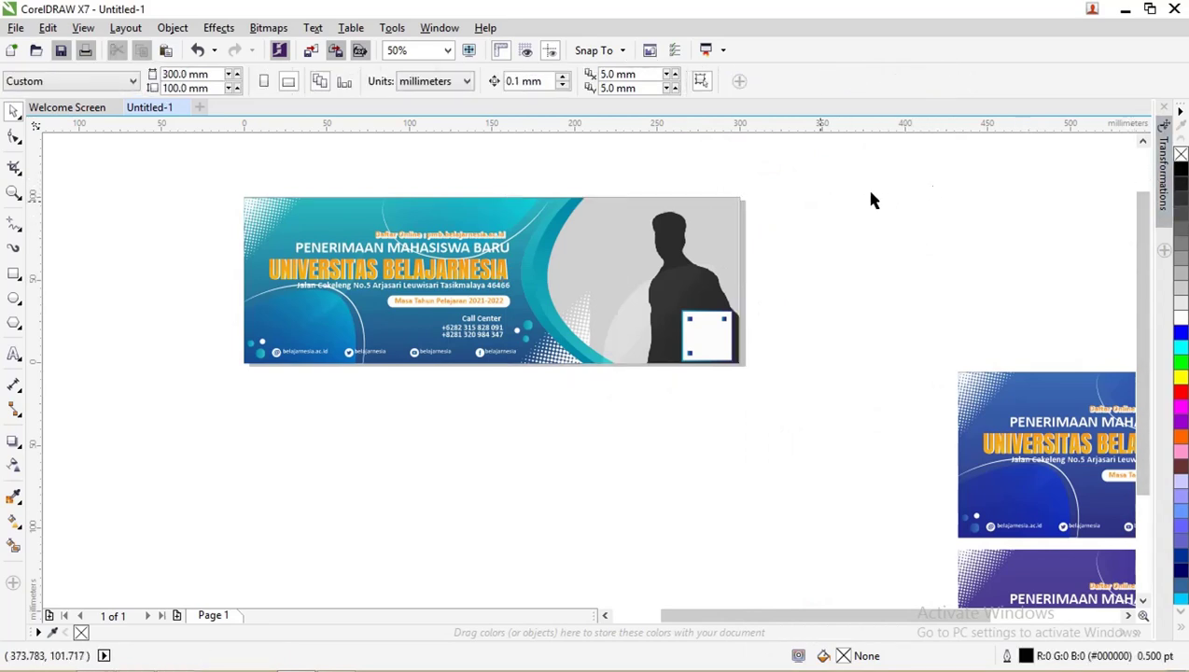
pyautogui.click(733, 202)
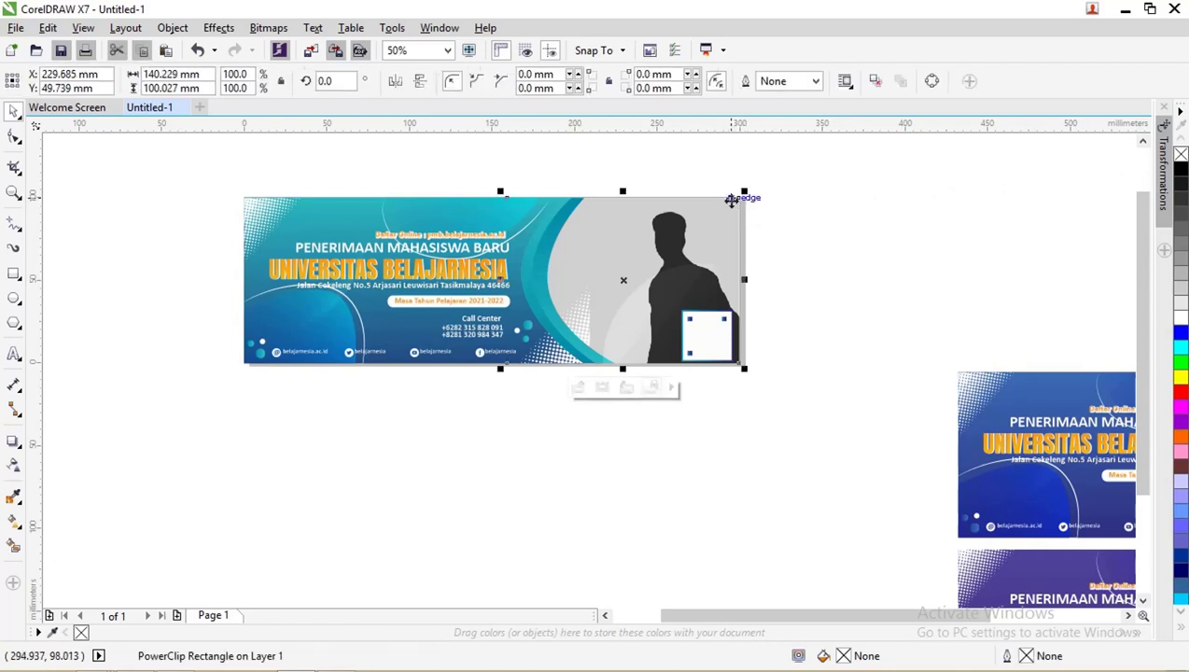
# Ungroup all objects of the teal banner group.
pyautogui.click(546, 357)
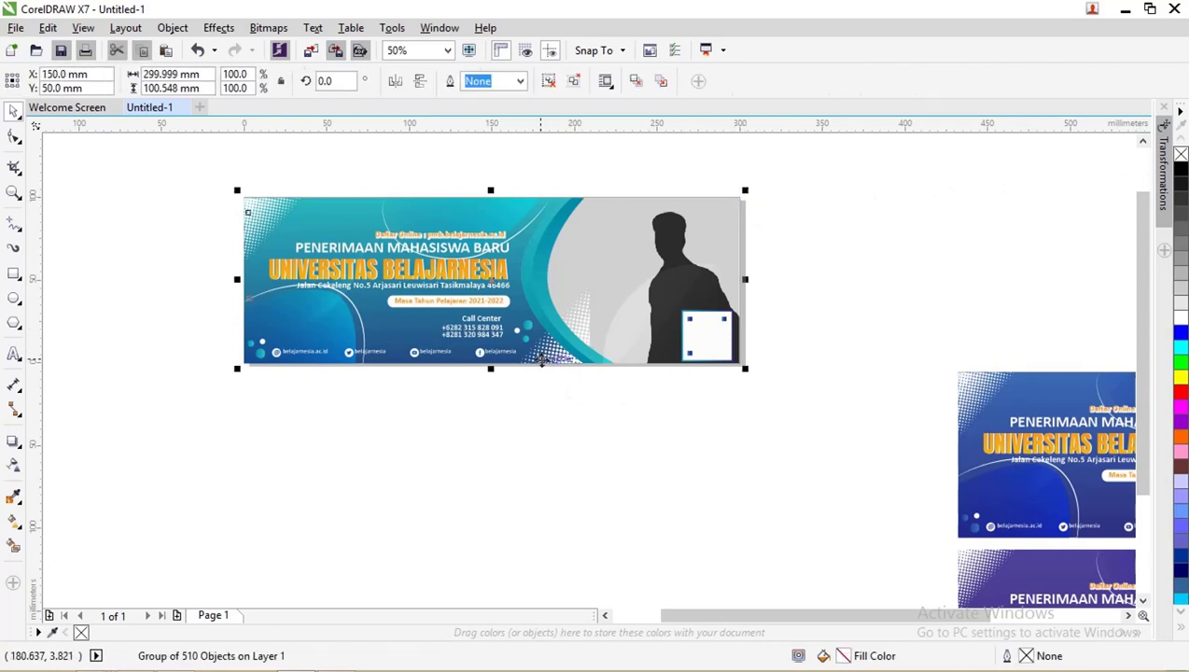
pyautogui.click(539, 366)
pyautogui.scroll(2, 539, 366)
pyautogui.rightClick(539, 366)
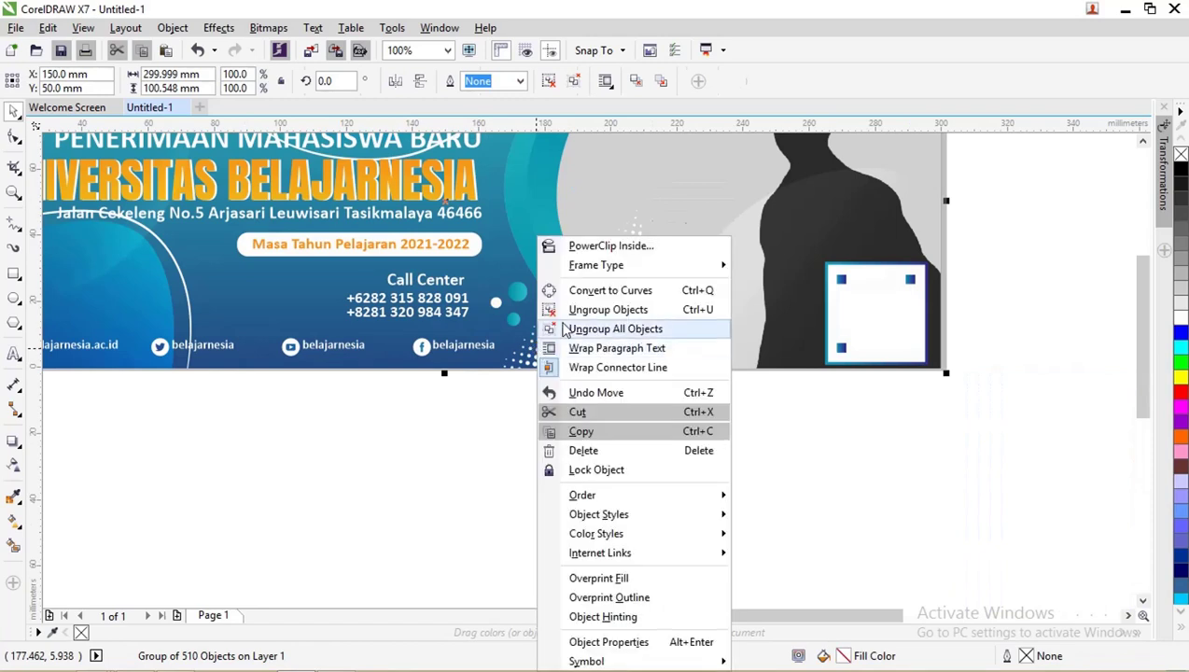
pyautogui.click(564, 316)
# Delete the halftone dots spilling over the grey silhouette, keeping the white frame and large shape.
pyautogui.click(616, 273)
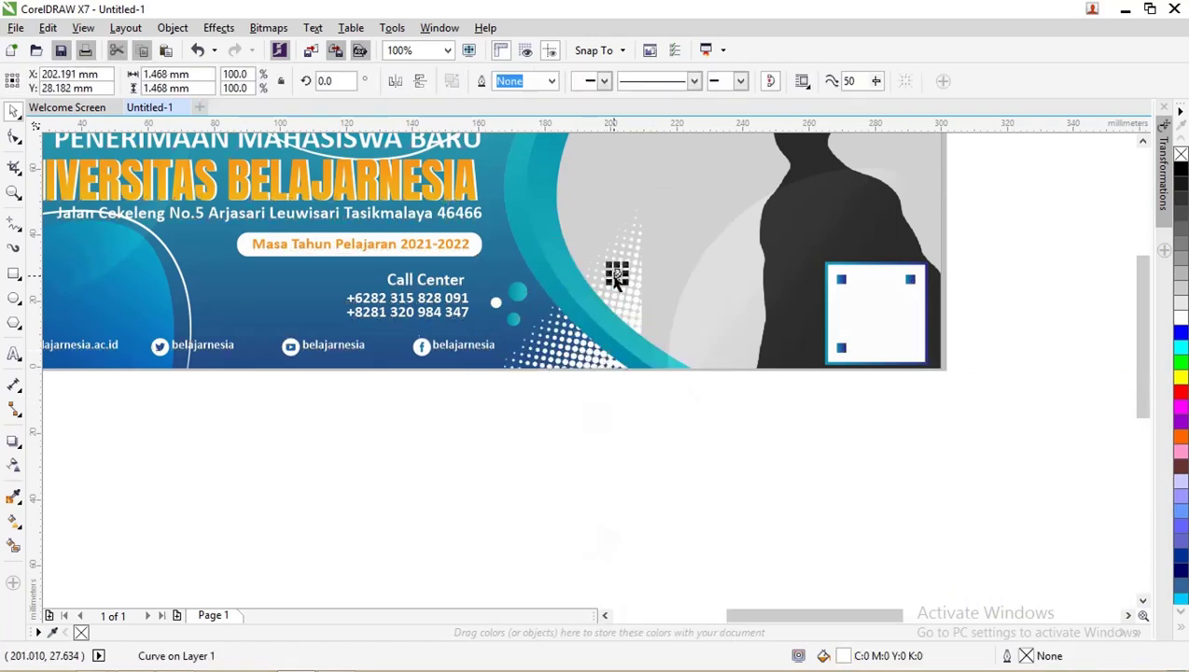
pyautogui.click(687, 419)
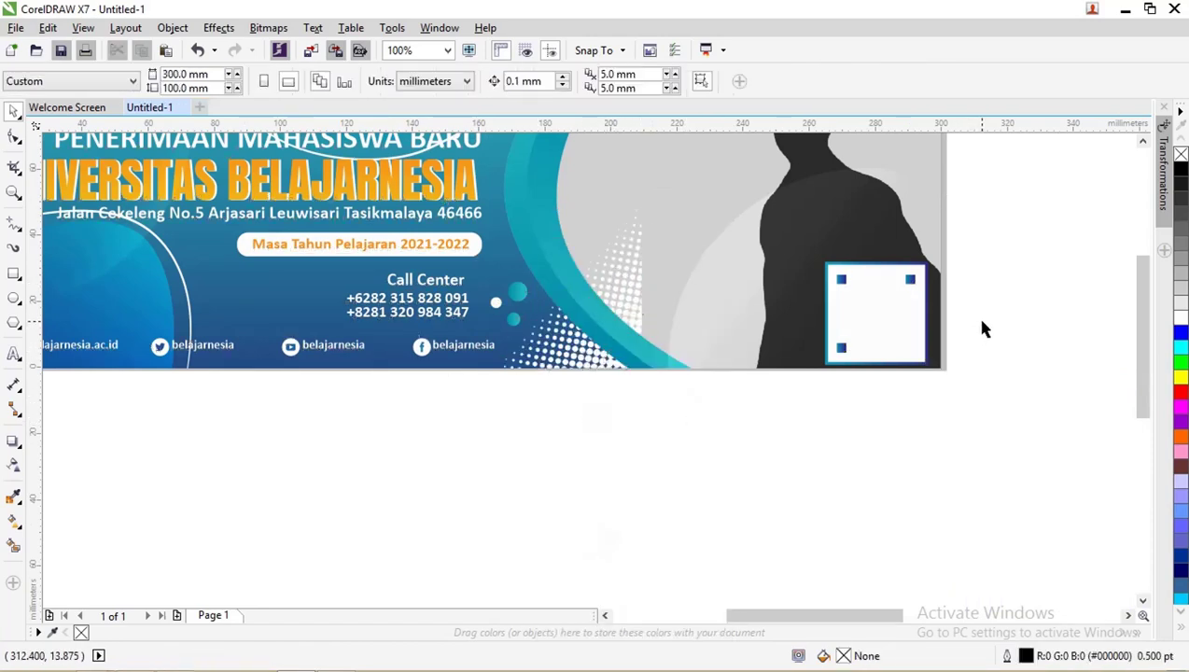
pyautogui.moveTo(982, 329); pyautogui.dragTo(579, 205)
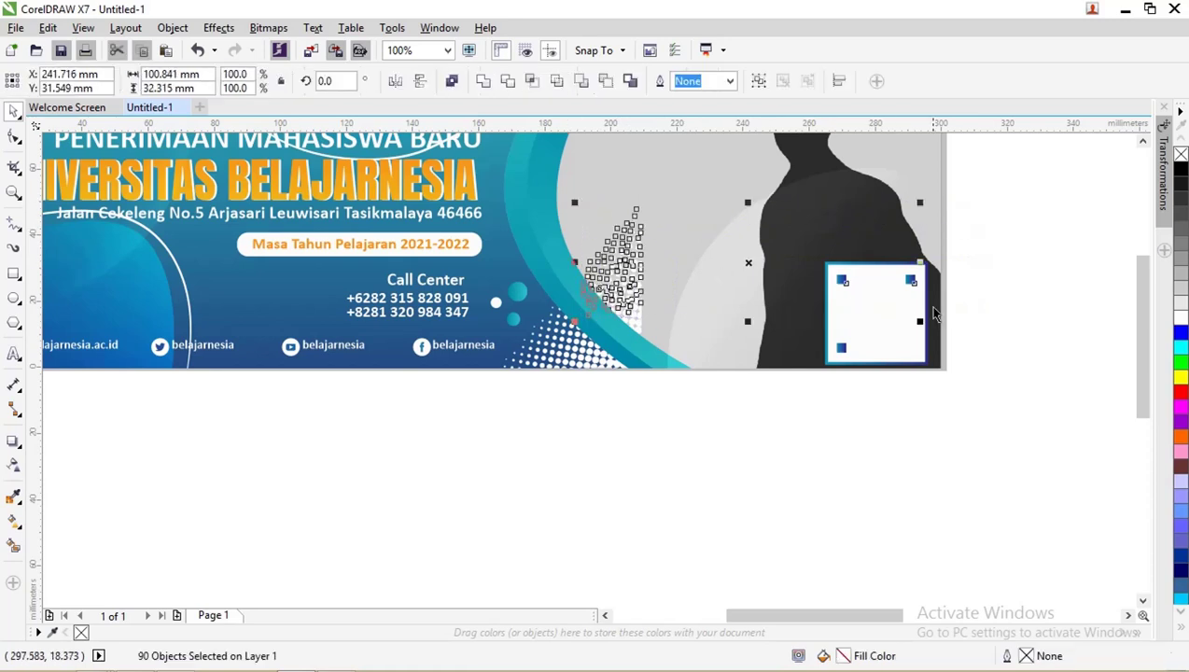
pyautogui.keyDown('shift'); pyautogui.click(910, 278); pyautogui.keyUp('shift')
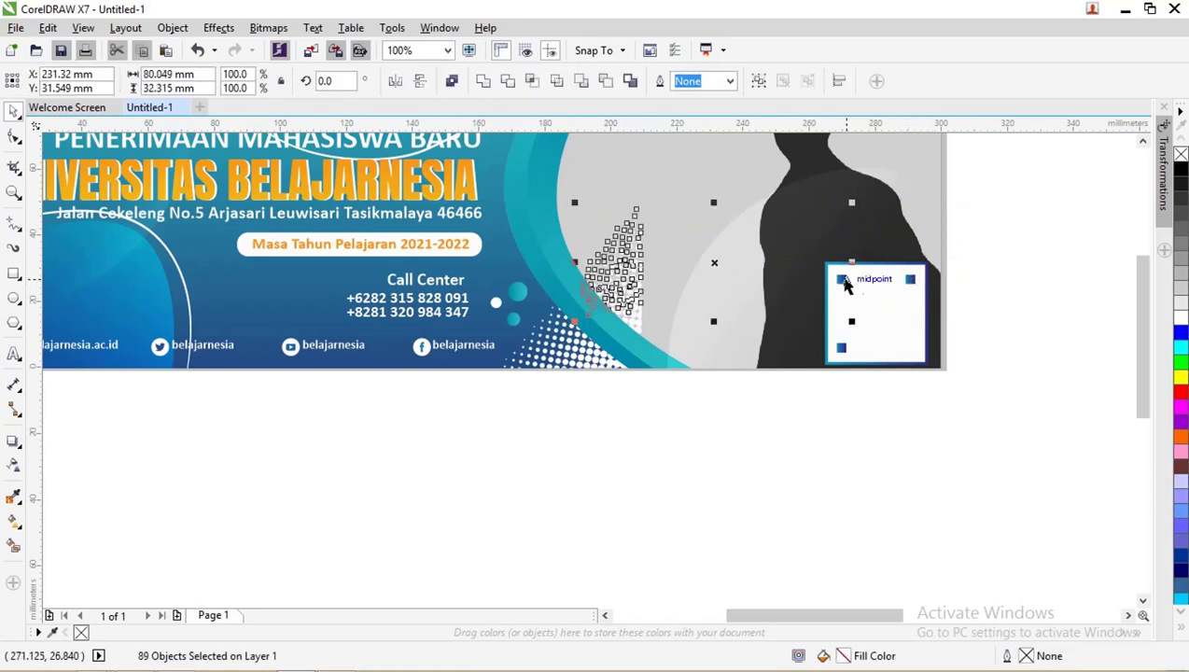
pyautogui.keyDown('shift'); pyautogui.click(842, 280); pyautogui.keyUp('shift')
pyautogui.press('Delete')
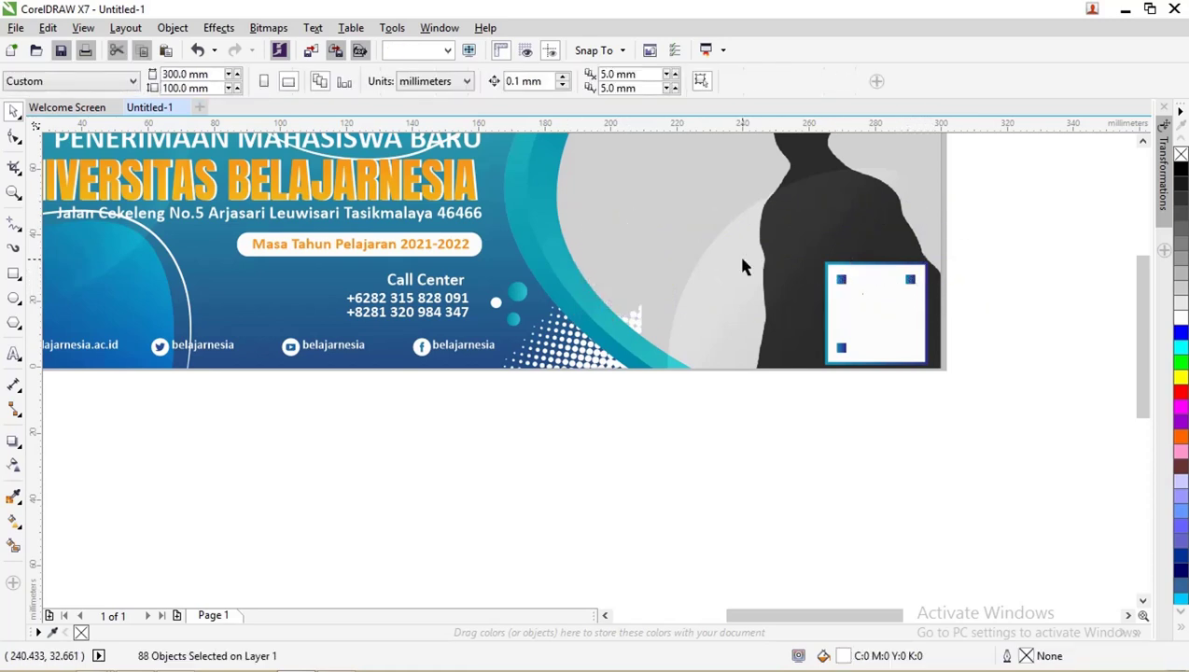
# Select the remaining dots near the teal curve, then undo the deletion of the small white dot.
pyautogui.moveTo(692, 418); pyautogui.dragTo(619, 295)
pyautogui.click(683, 412)
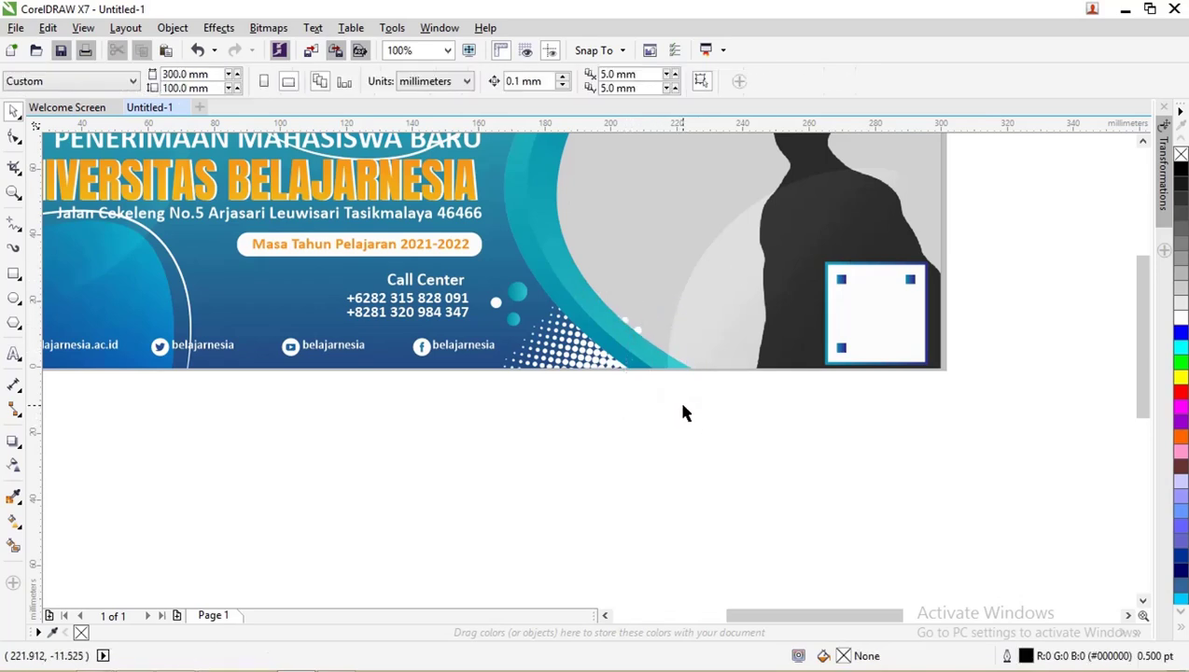
pyautogui.scroll(1, 631, 336)
pyautogui.click(625, 312)
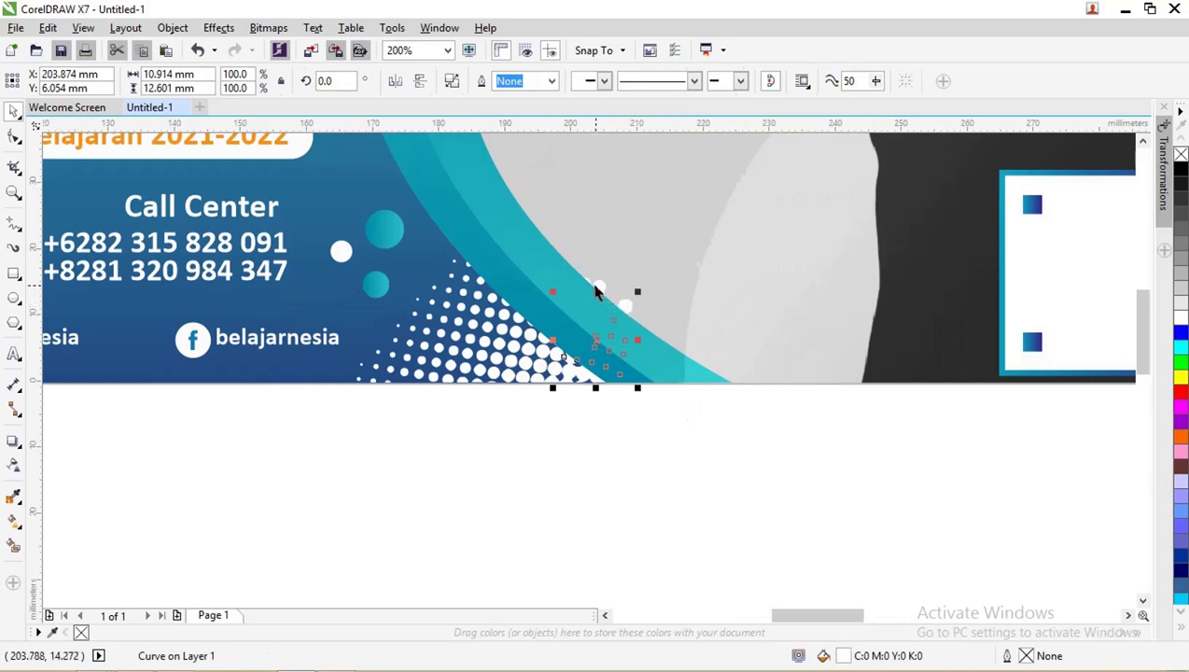
pyautogui.click(597, 287)
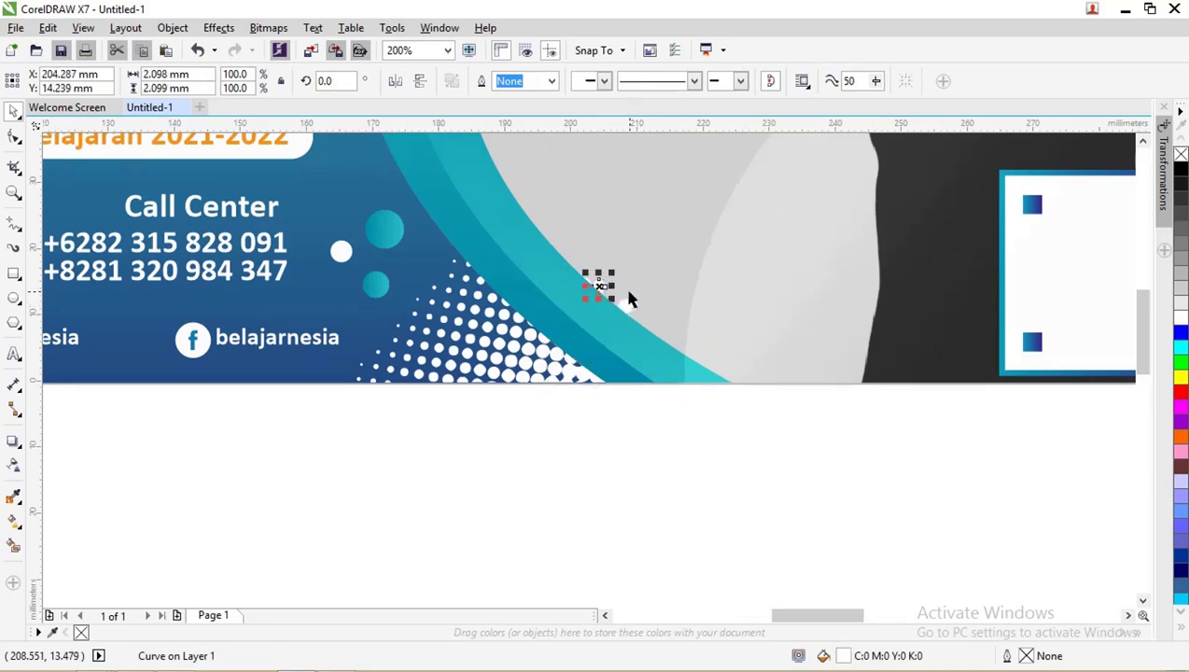
pyautogui.press('Delete')
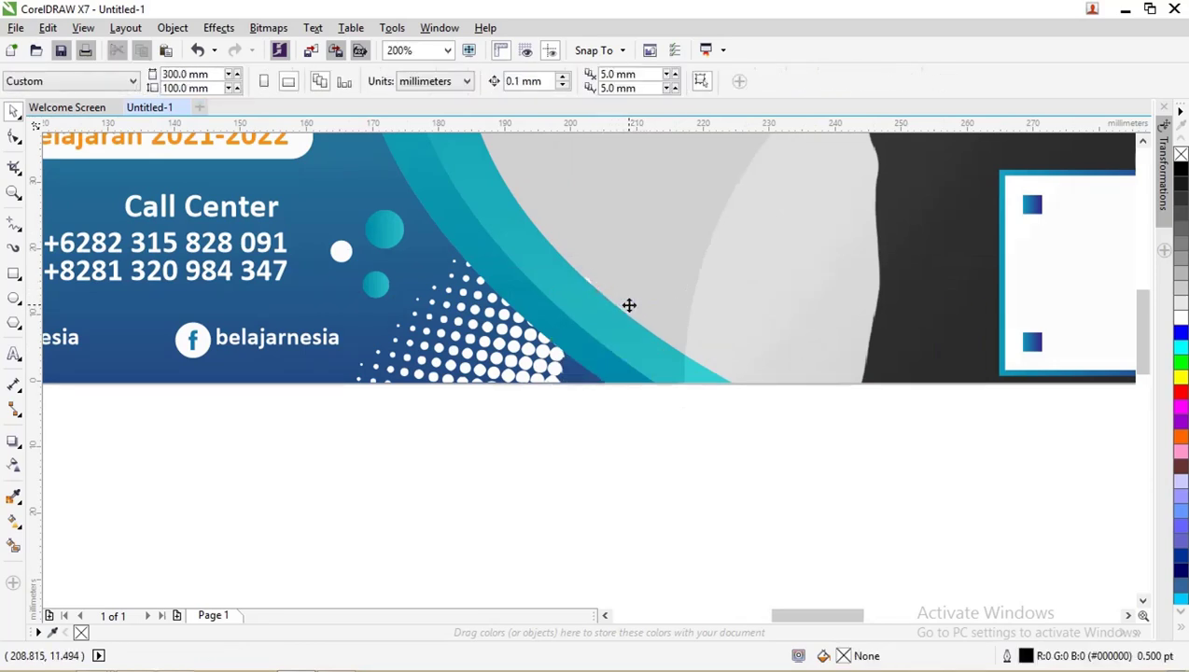
pyautogui.hotkey('ctrl', 'z')
# Erase the leftover dots over the grey area with the Eraser tool.
pyautogui.click(13, 167)
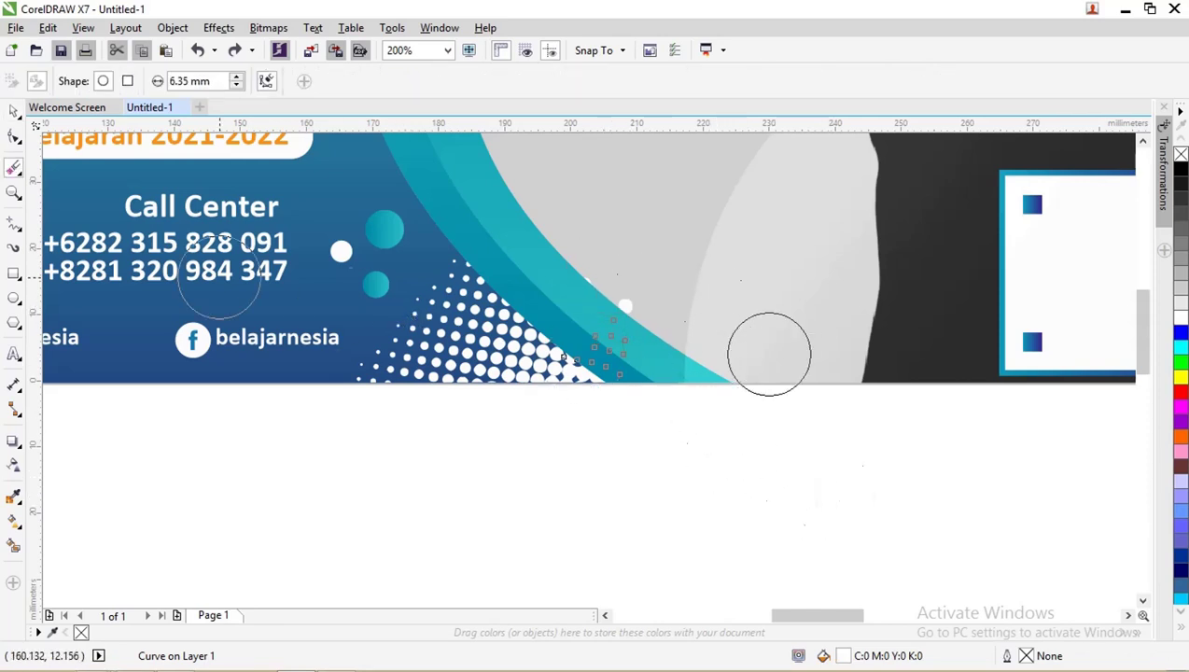
pyautogui.click(15, 169)
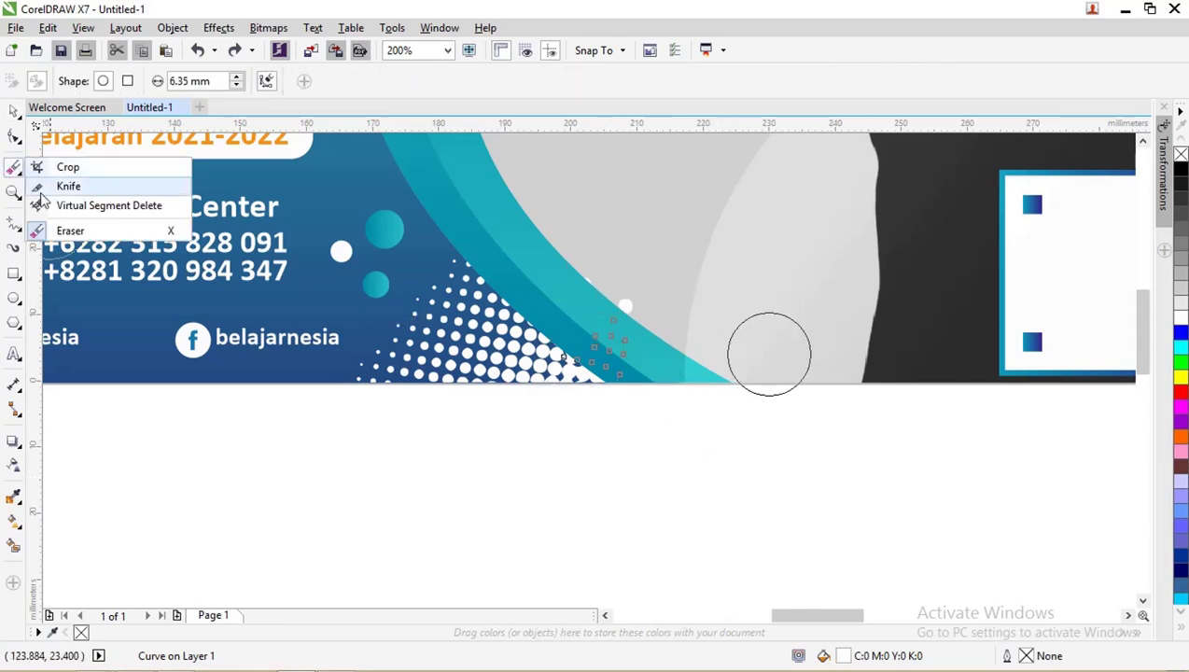
pyautogui.click(70, 230)
pyautogui.moveTo(663, 331); pyautogui.dragTo(580, 257)
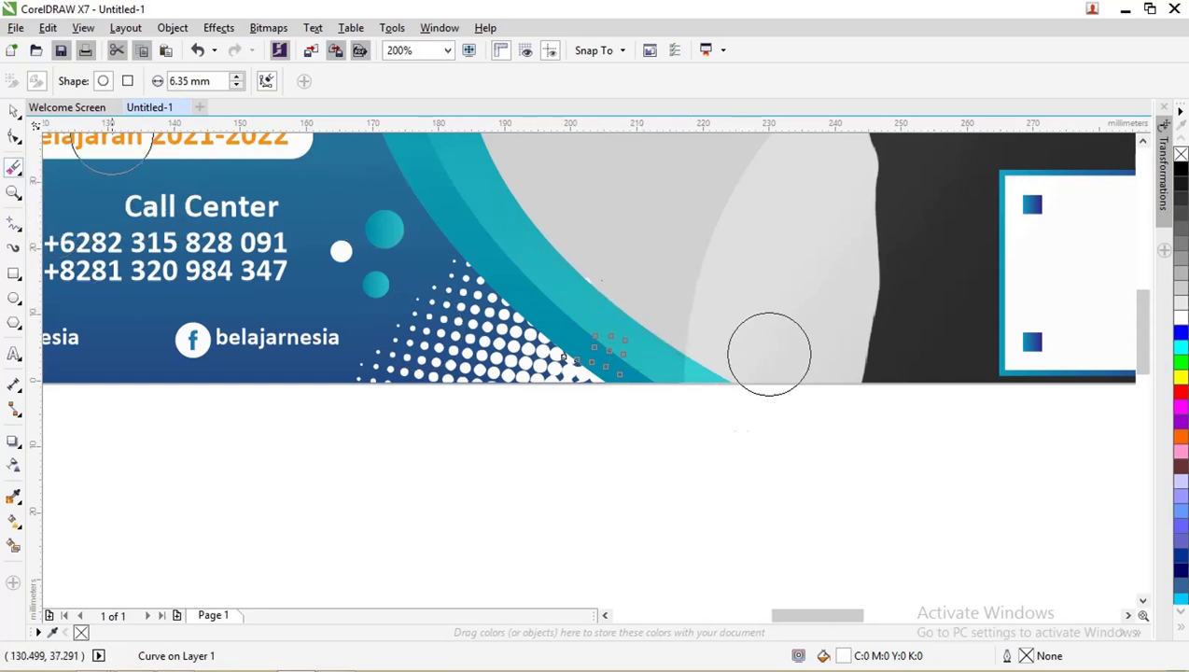
pyautogui.click(14, 110)
pyautogui.click(767, 523)
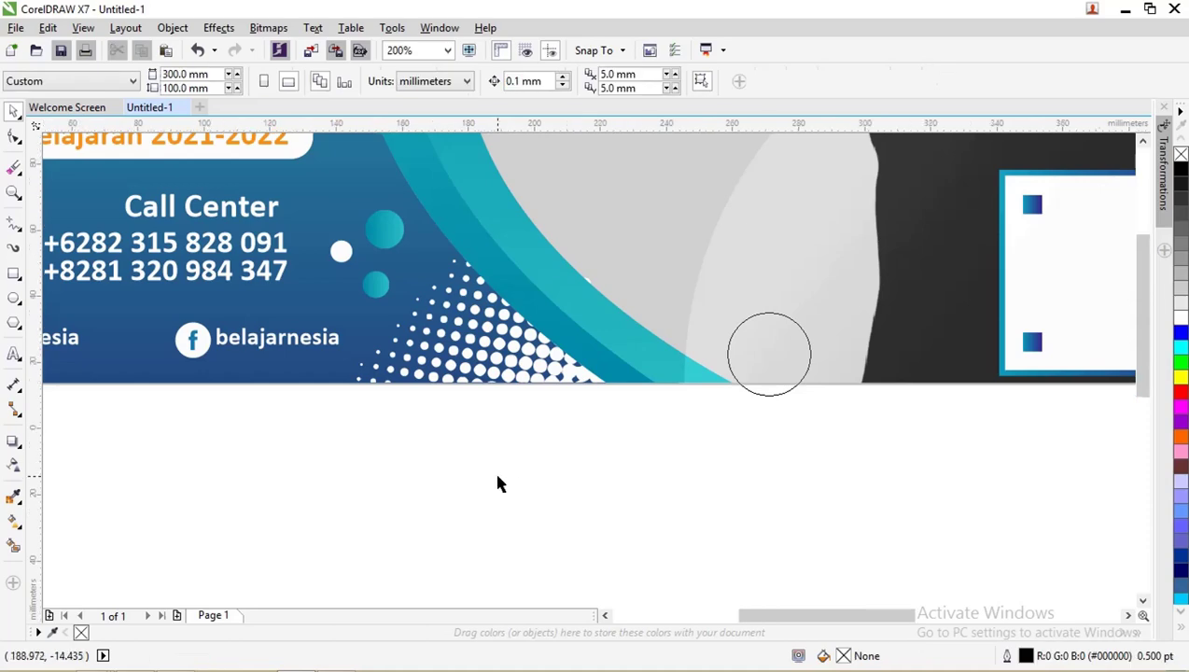
pyautogui.scroll(-5, 493, 470)
pyautogui.scroll(-2, 475, 444)
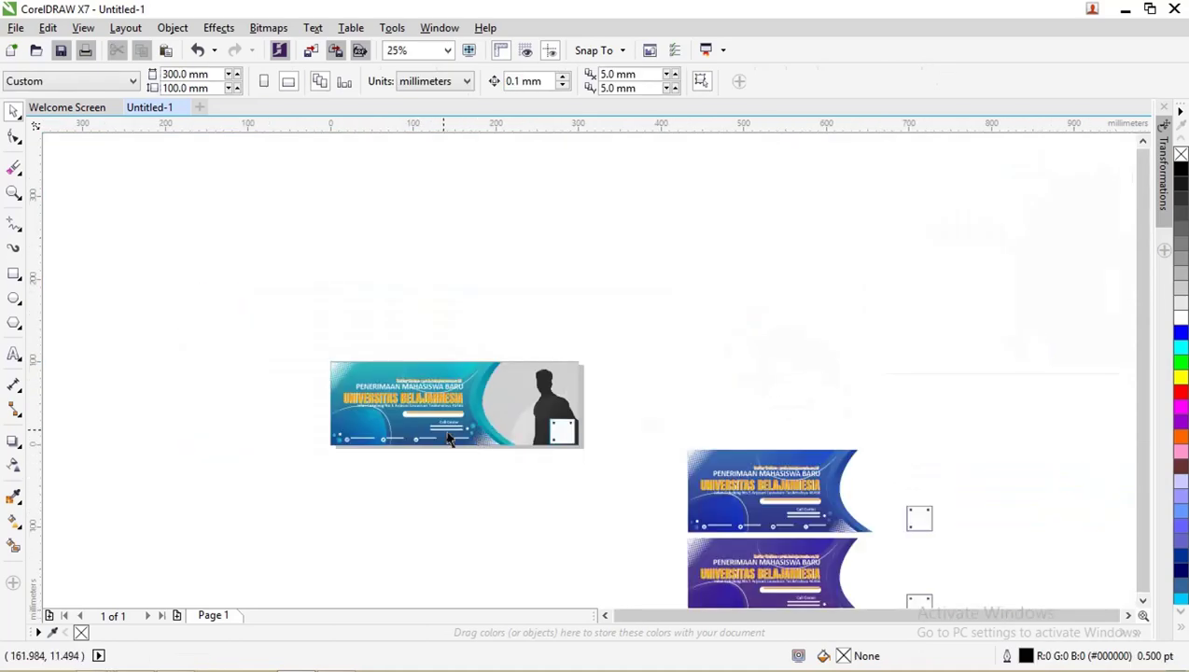
pyautogui.press('z')
pyautogui.moveTo(311, 325); pyautogui.dragTo(1003, 602)
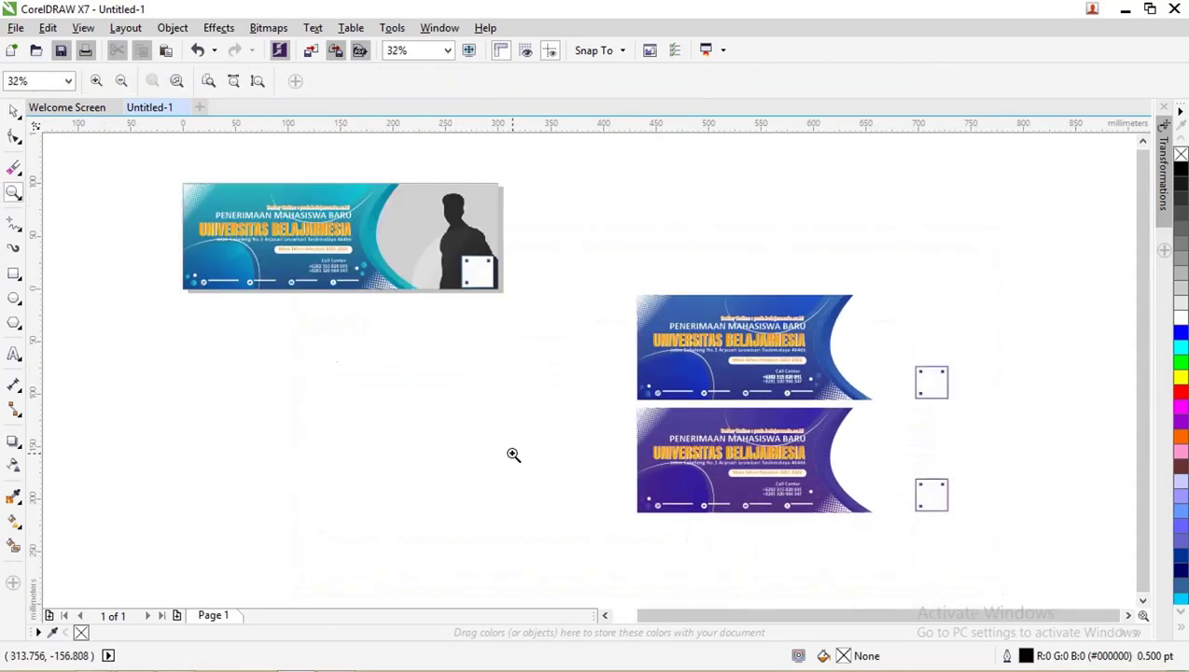
pyautogui.click(14, 111)
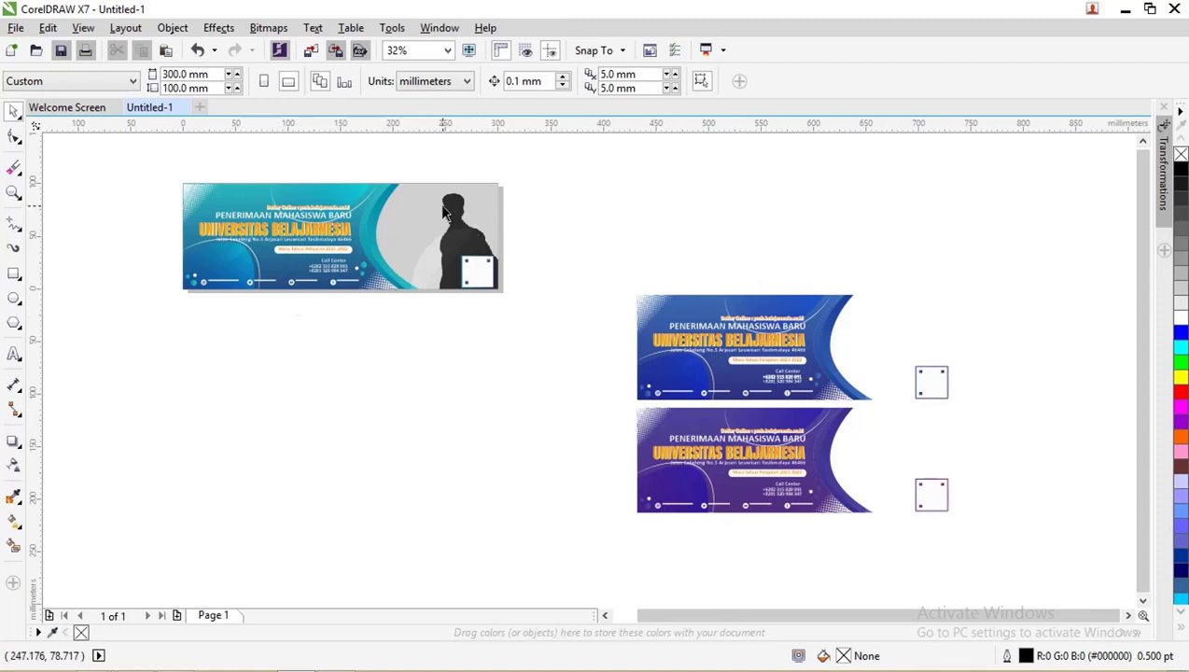
pyautogui.scroll(3, 444, 212)
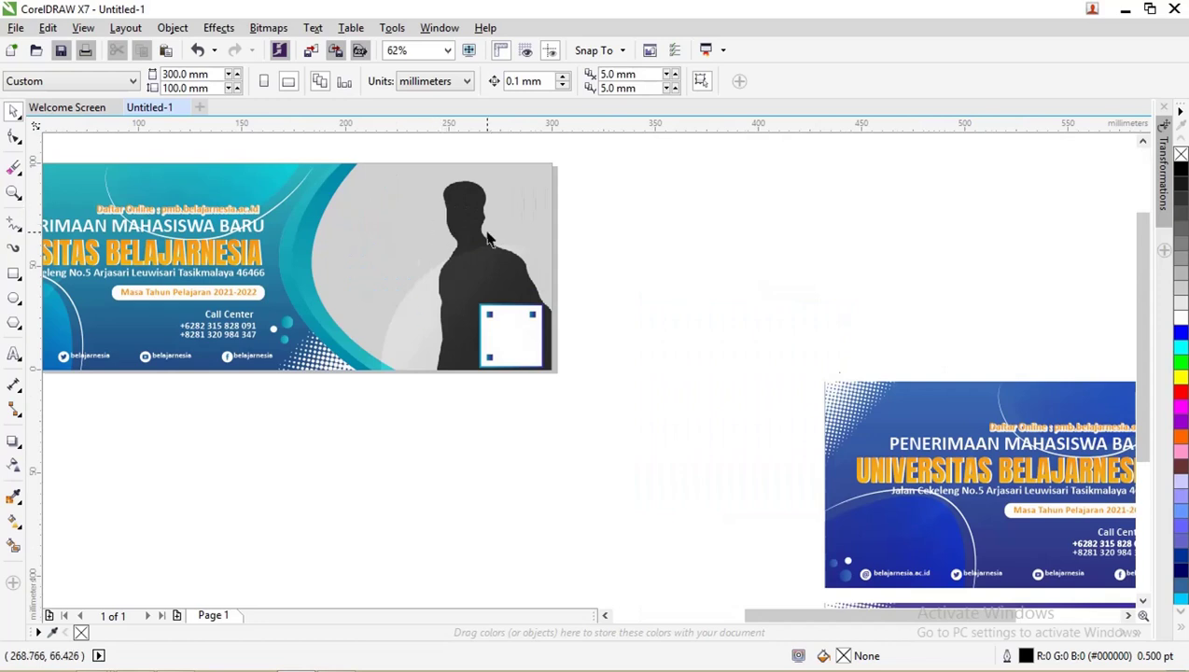
pyautogui.scroll(-3, 487, 239)
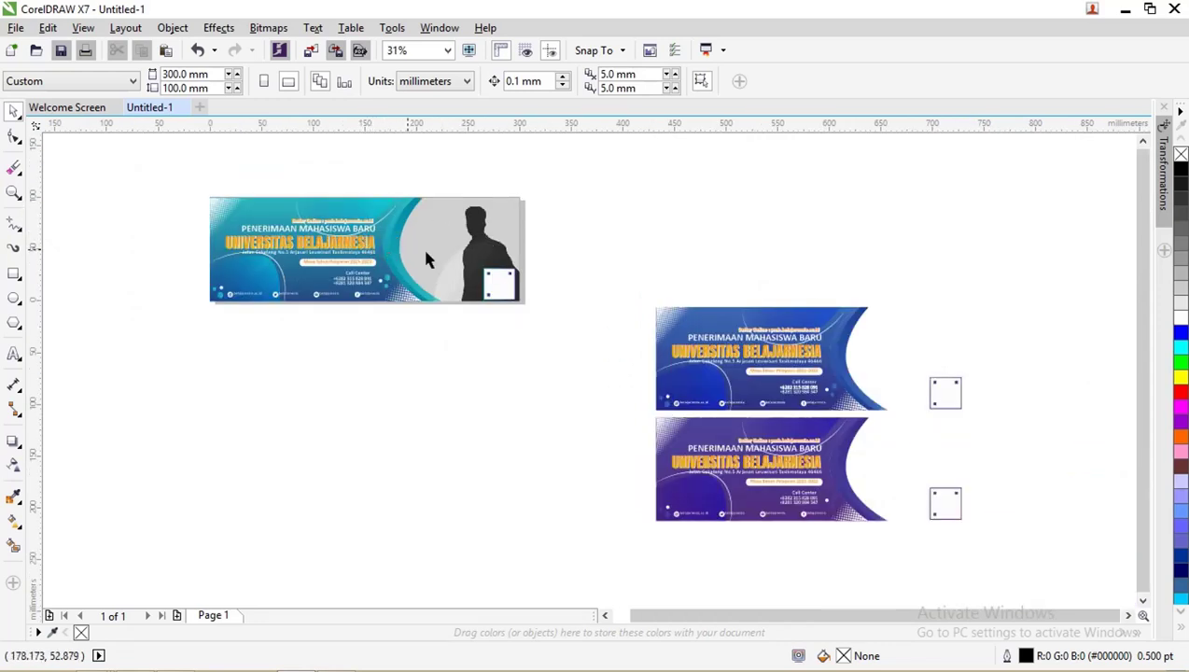